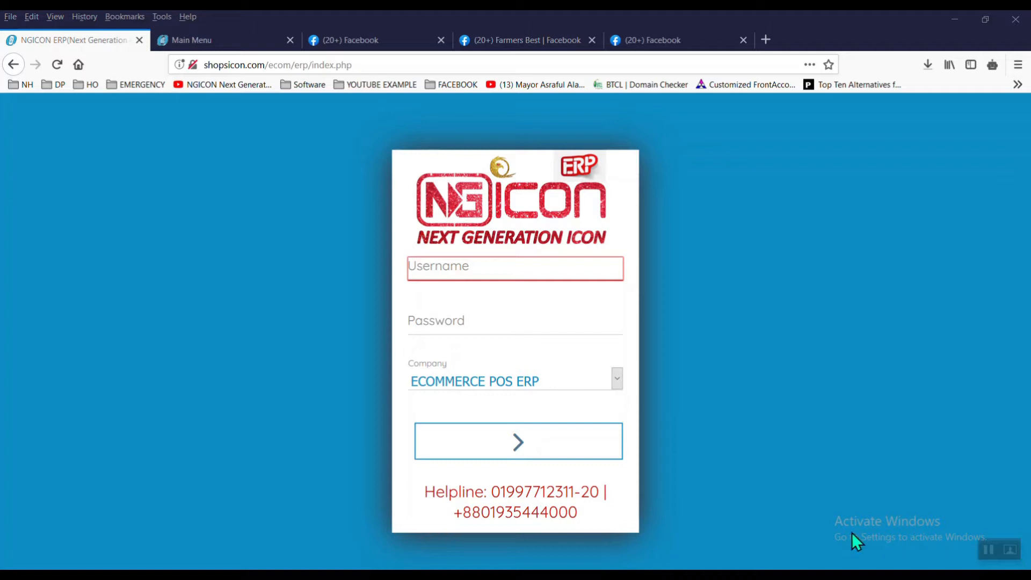
Step: Log in to the ECOMMERCE POS ERP company with the admin username and its password
left_click(529, 276)
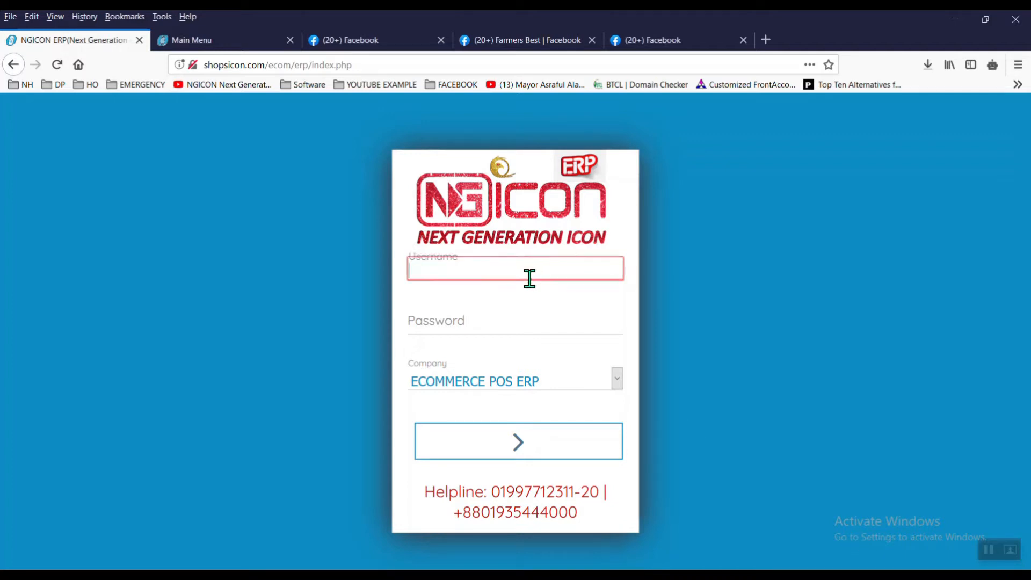
type("admin")
key("Tab")
key("BackSpace")
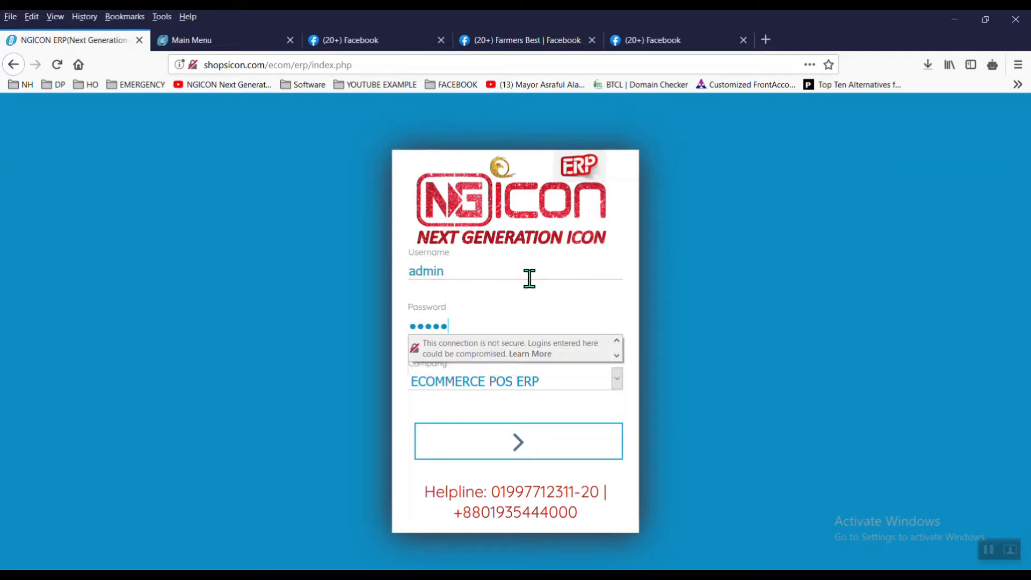
key("BackSpace")
key("Return")
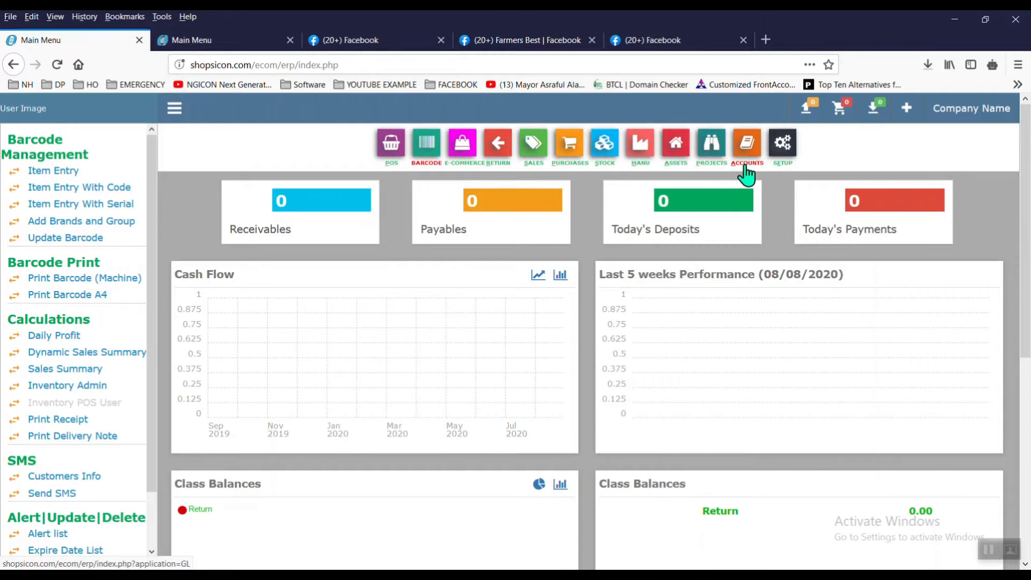
Step: Upload 1.png from the LOGO folder as the new Farmers Best store logo
left_click(463, 155)
left_click(98, 177)
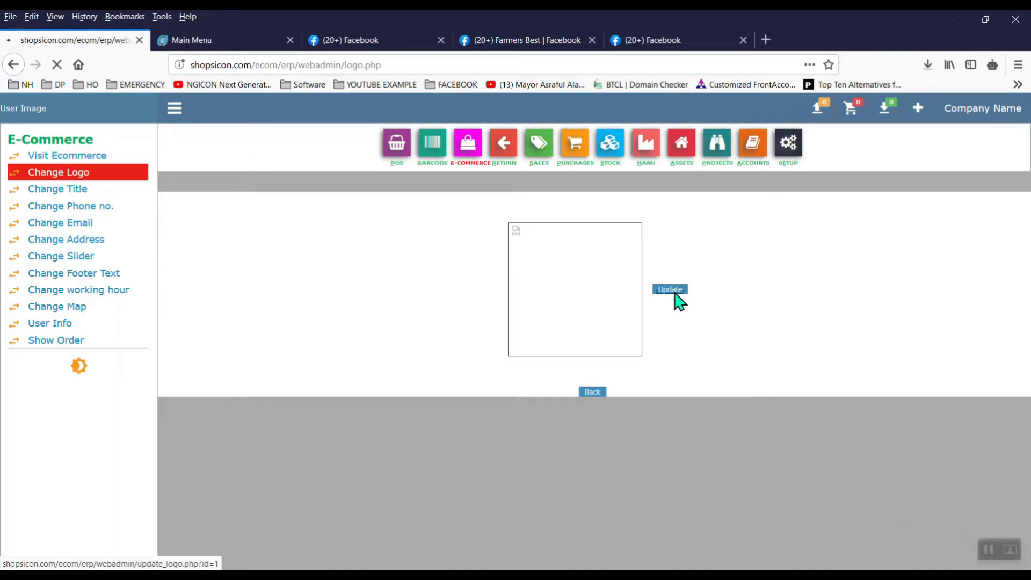
left_click(676, 294)
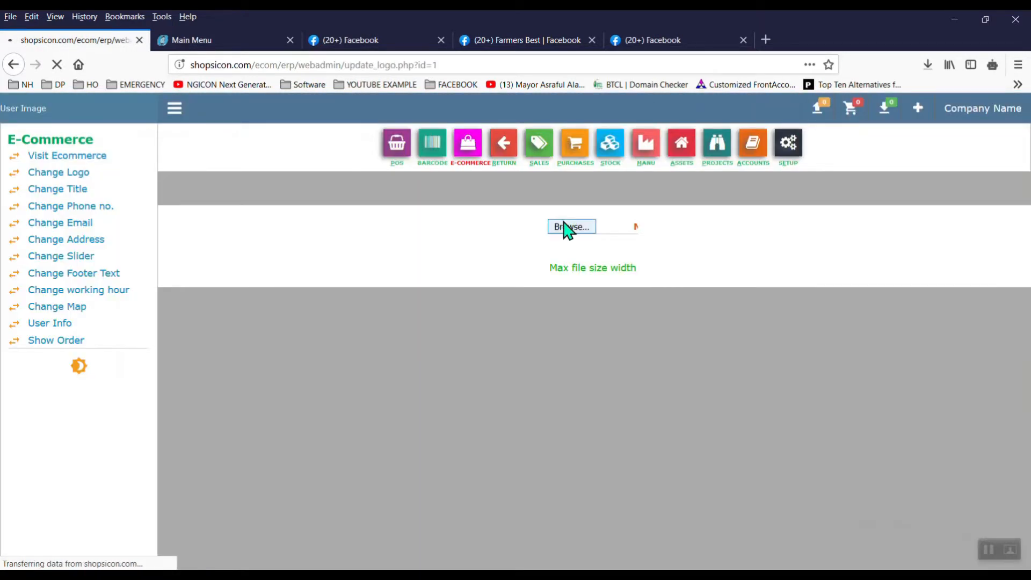
left_click(567, 228)
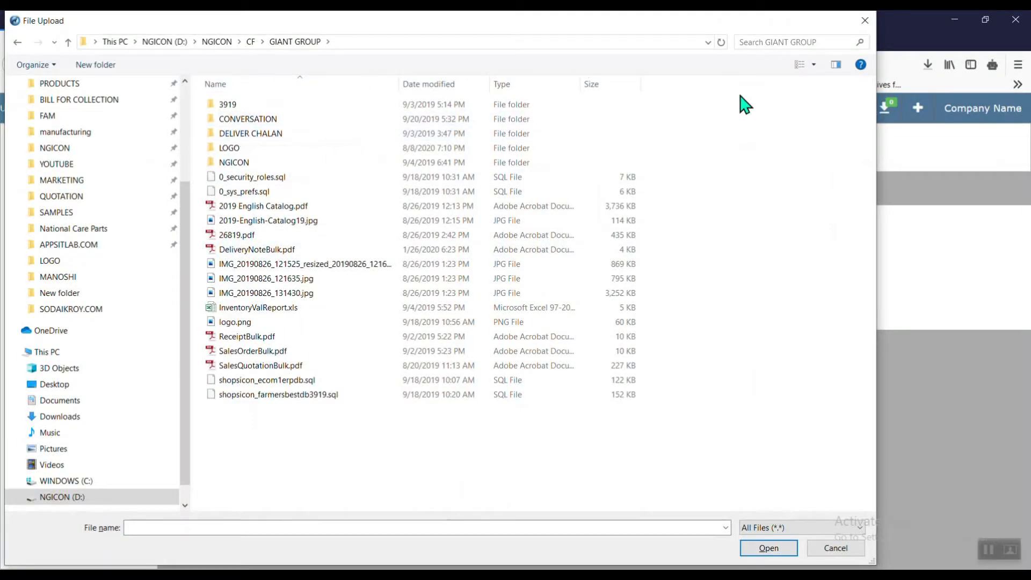
left_click(815, 65)
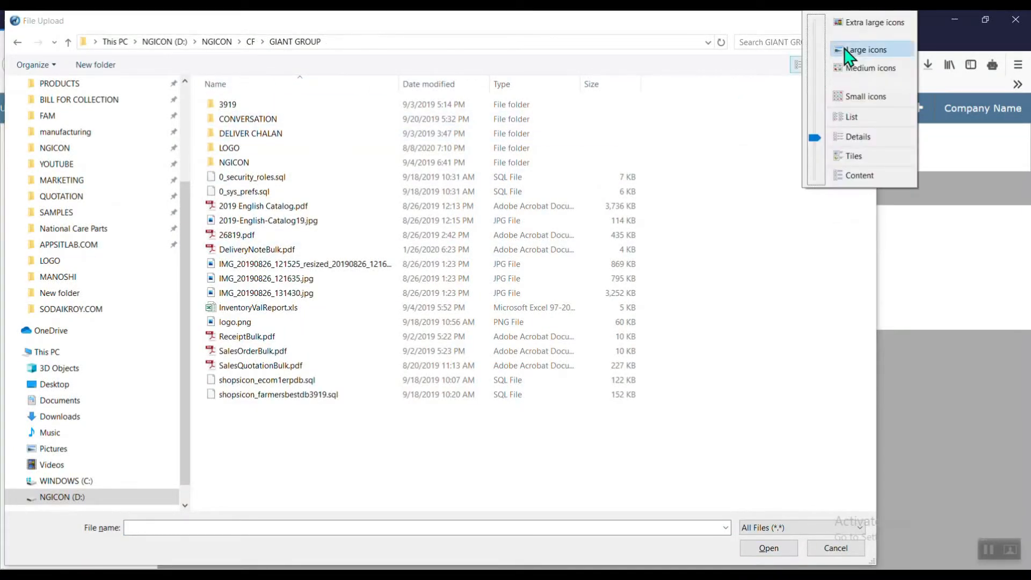
left_click(838, 68)
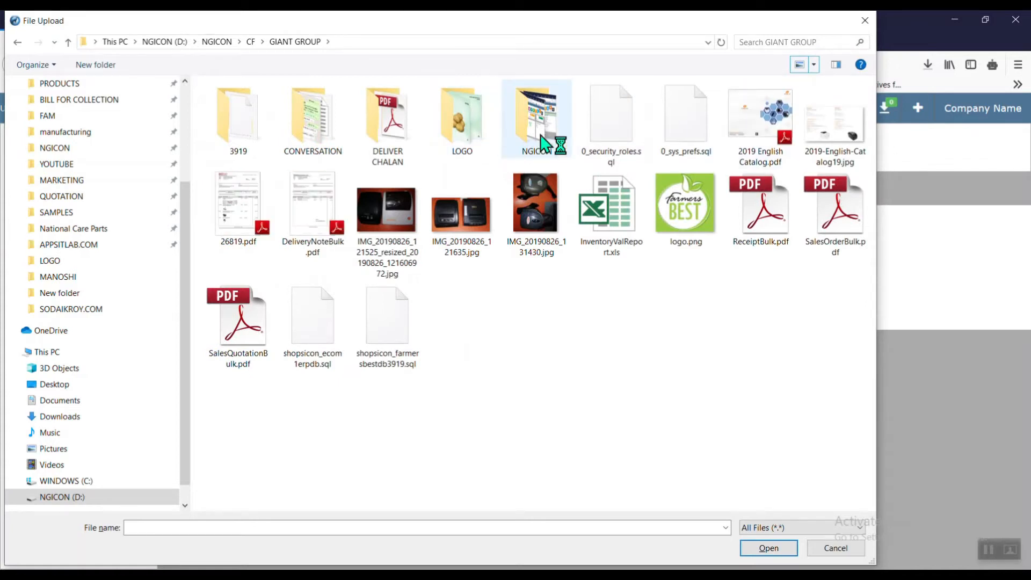
double_click(473, 139)
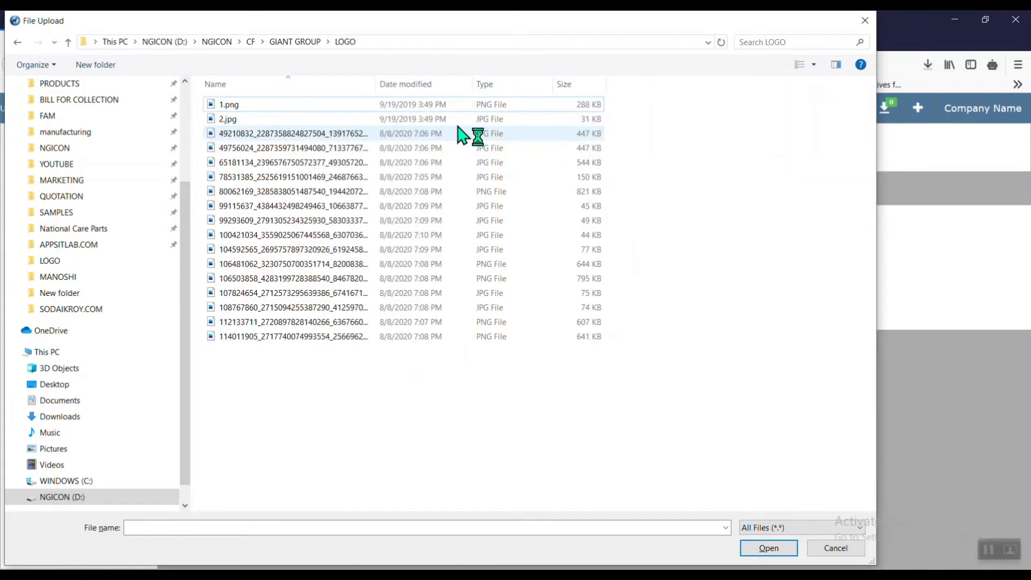
left_click(815, 66)
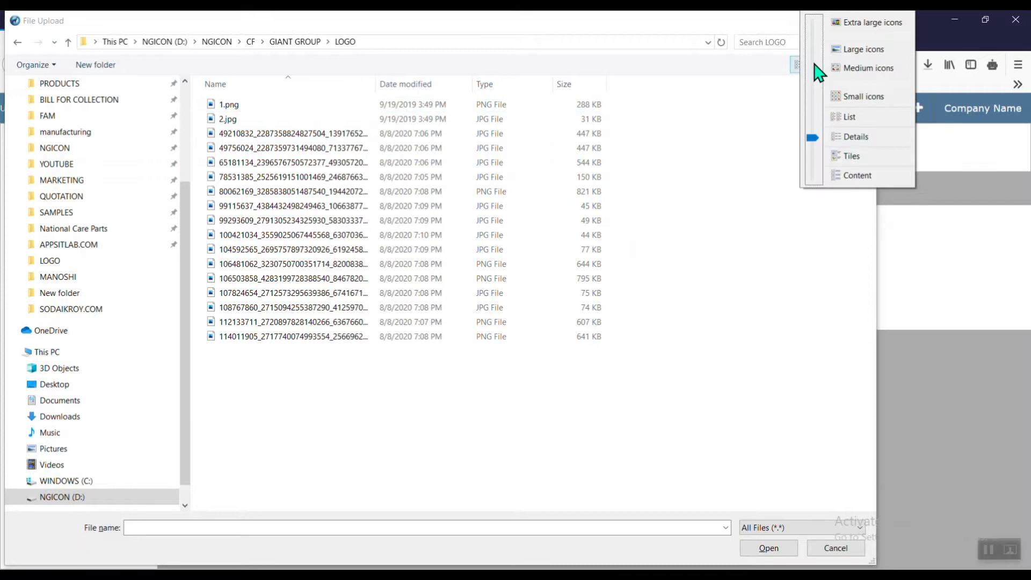
left_click(839, 49)
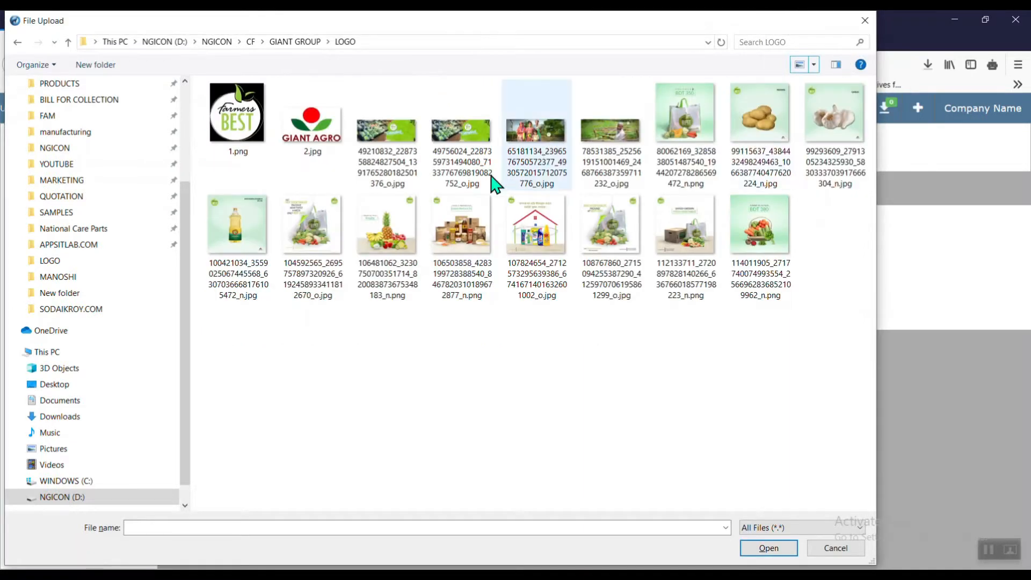
double_click(235, 129)
left_click(596, 314)
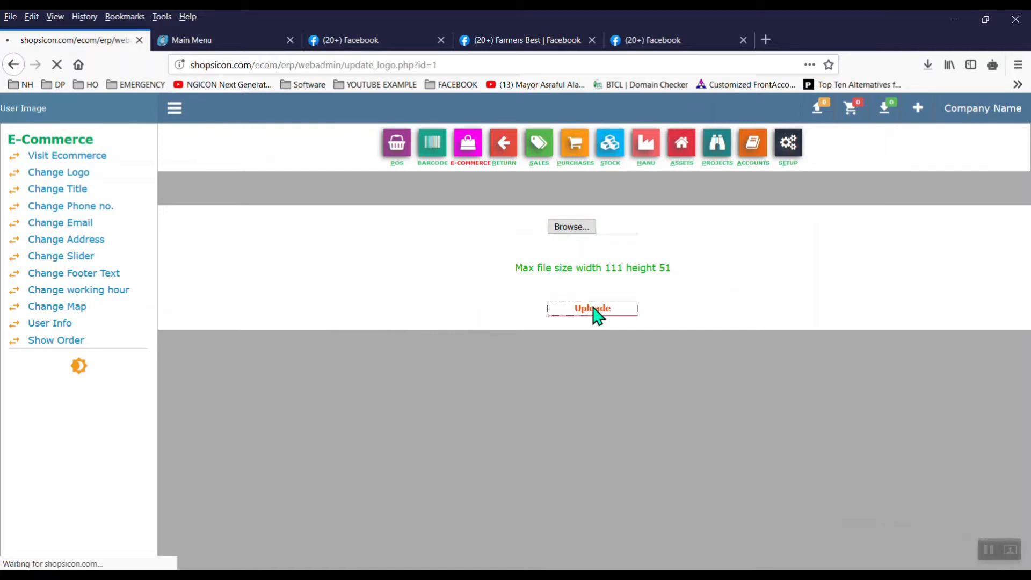
right_click(69, 192)
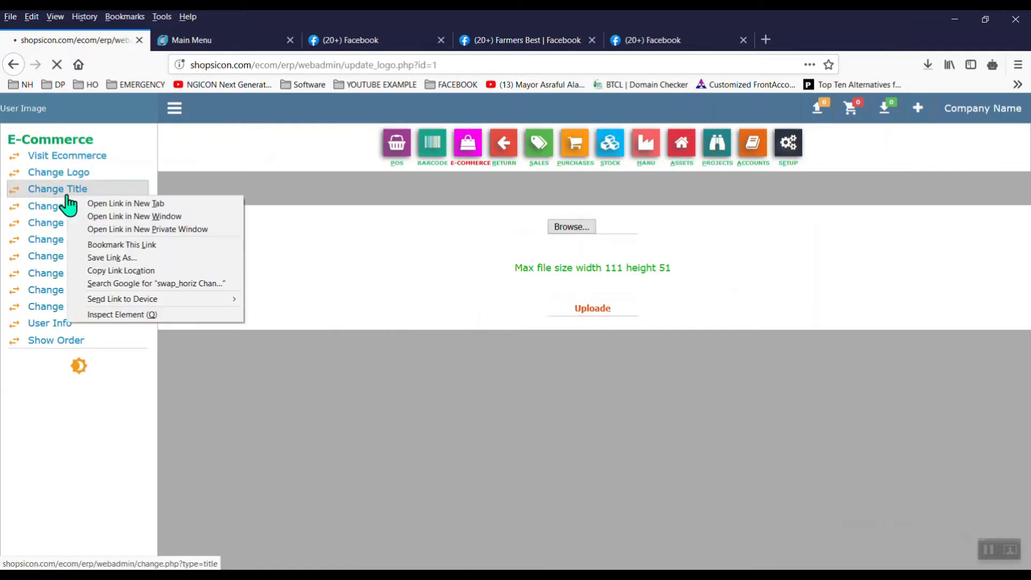
Step: Replace the ECOMMERCE store title with 'Farmers Best', copied from the Facebook page, and submit
left_click(120, 203)
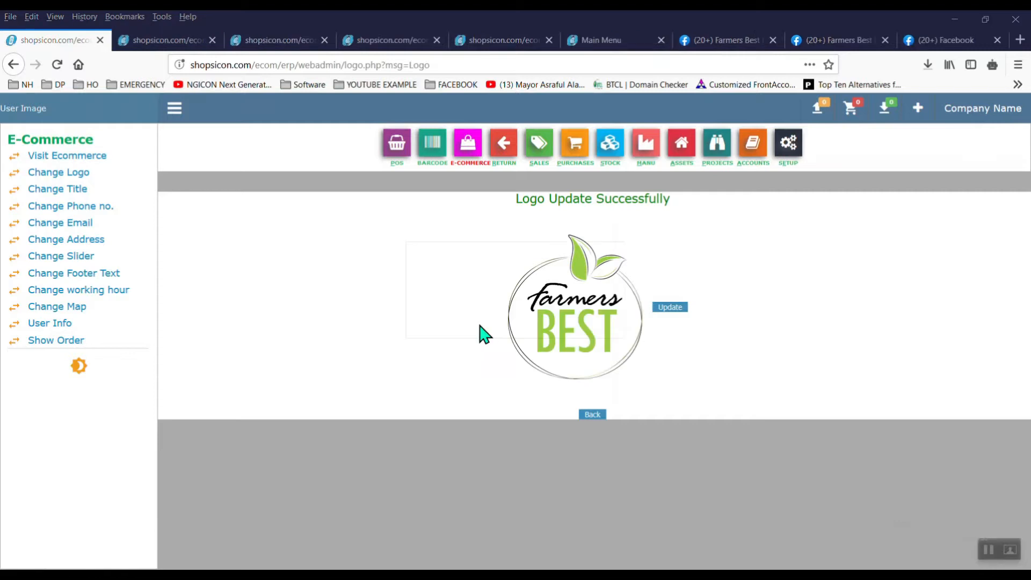
left_click(132, 44)
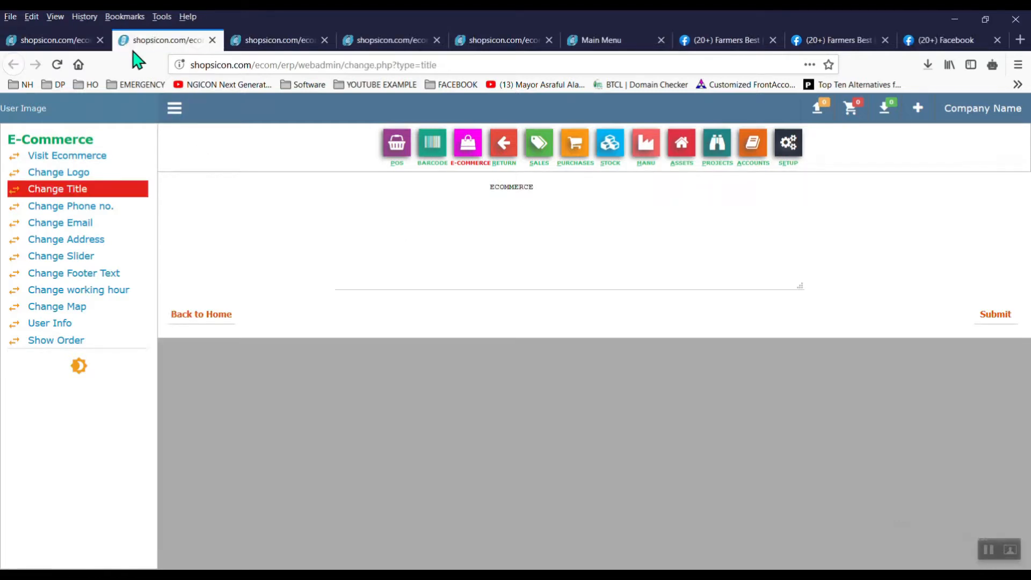
left_click(528, 188)
key("ctrl+a")
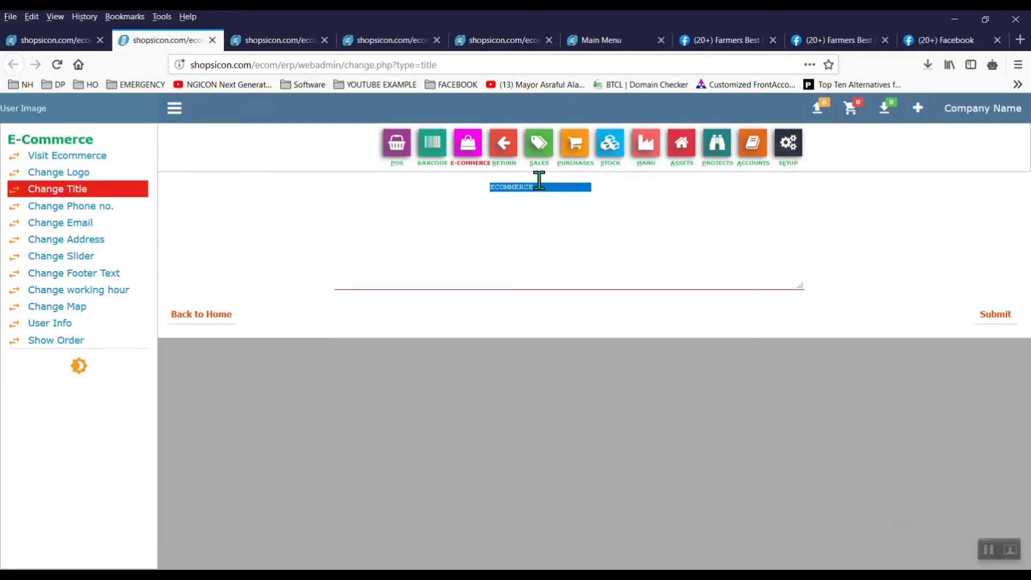
left_click(693, 40)
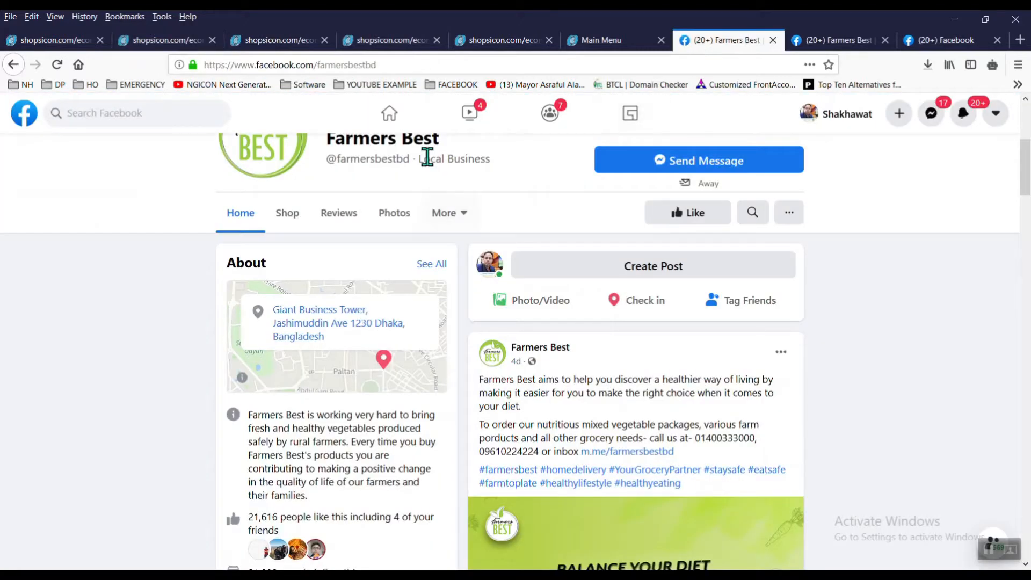
scroll(1026, 205, "up", 1)
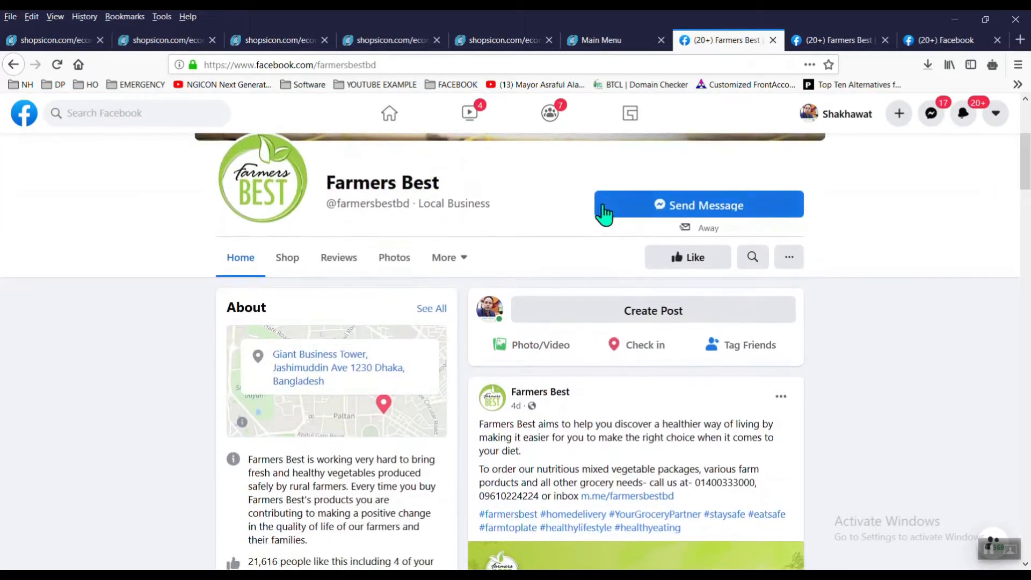
left_click_drag(457, 189, 331, 183)
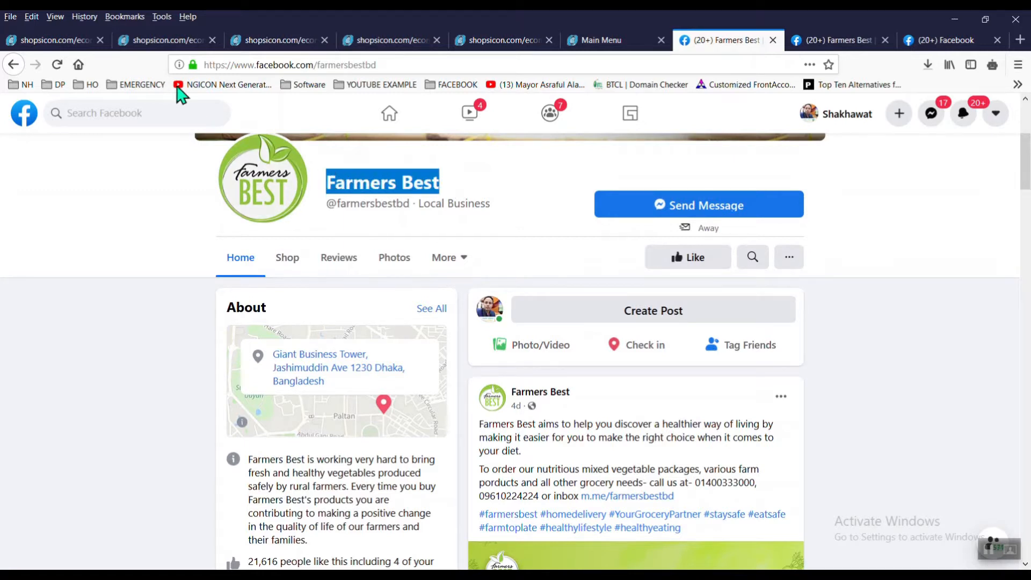
left_click(152, 41)
type("Farmers Best")
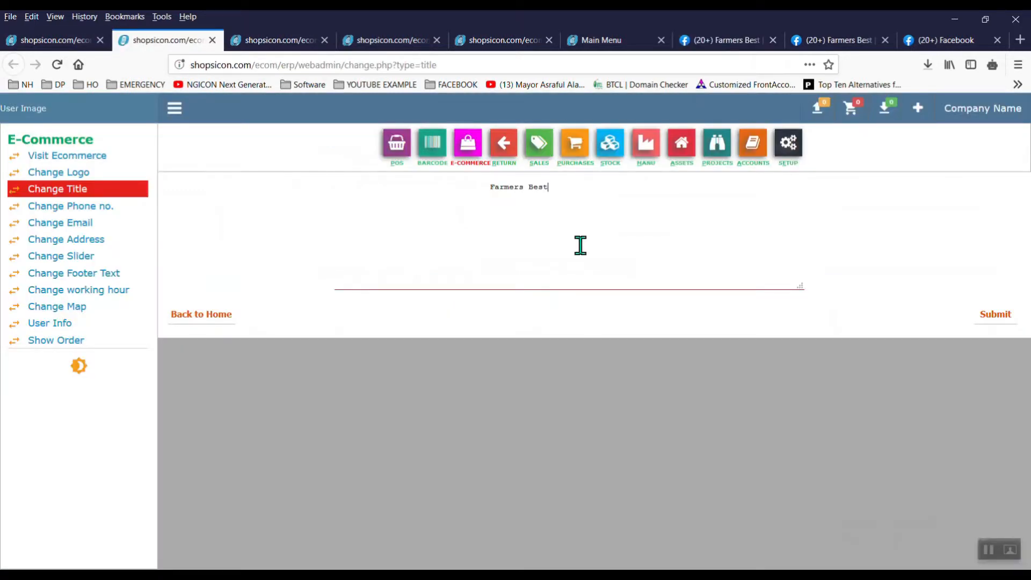
left_click(987, 320)
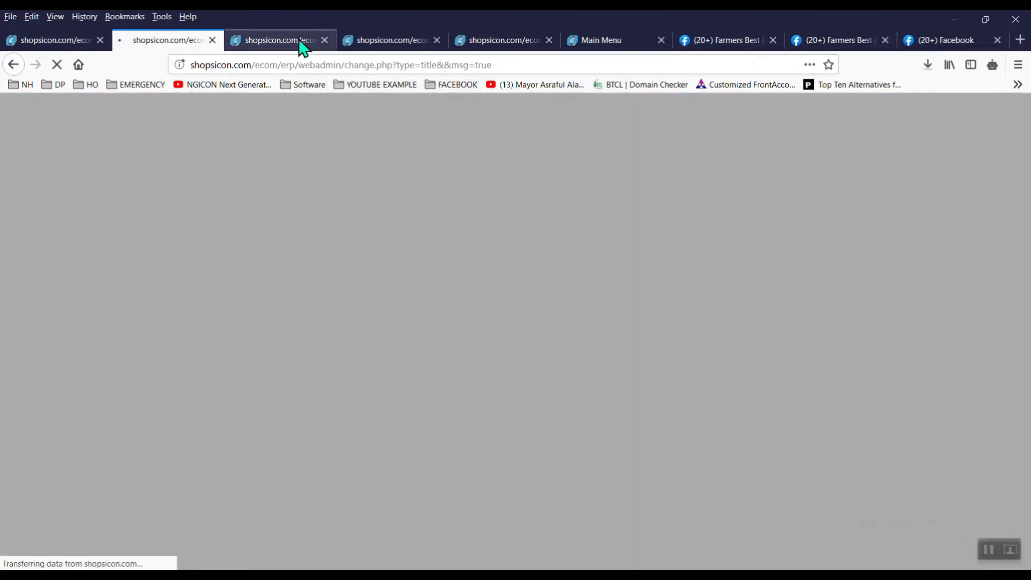
left_click(302, 45)
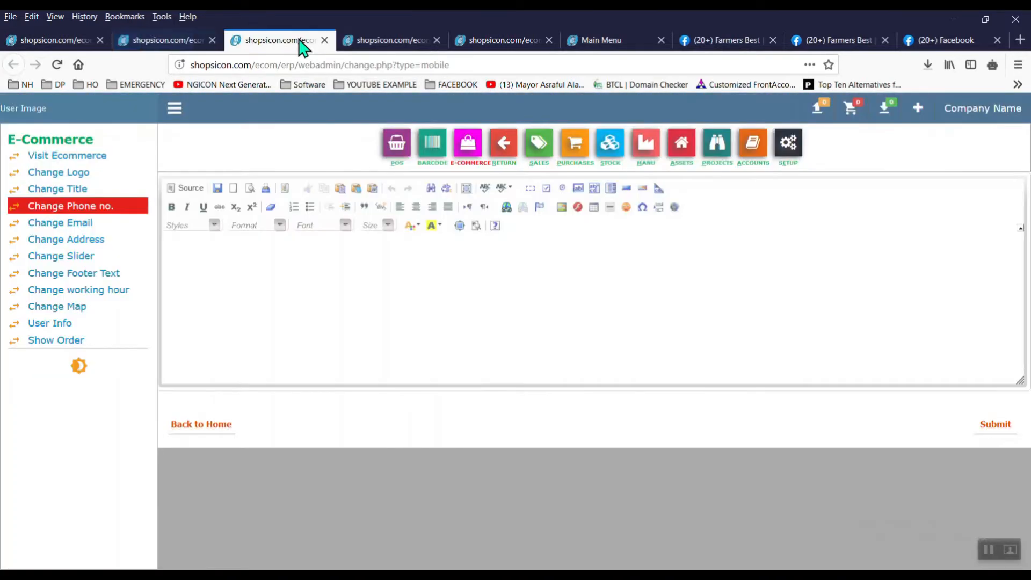
Step: Copy the business phone number from the Facebook page into the store's phone field and submit
left_click(604, 42)
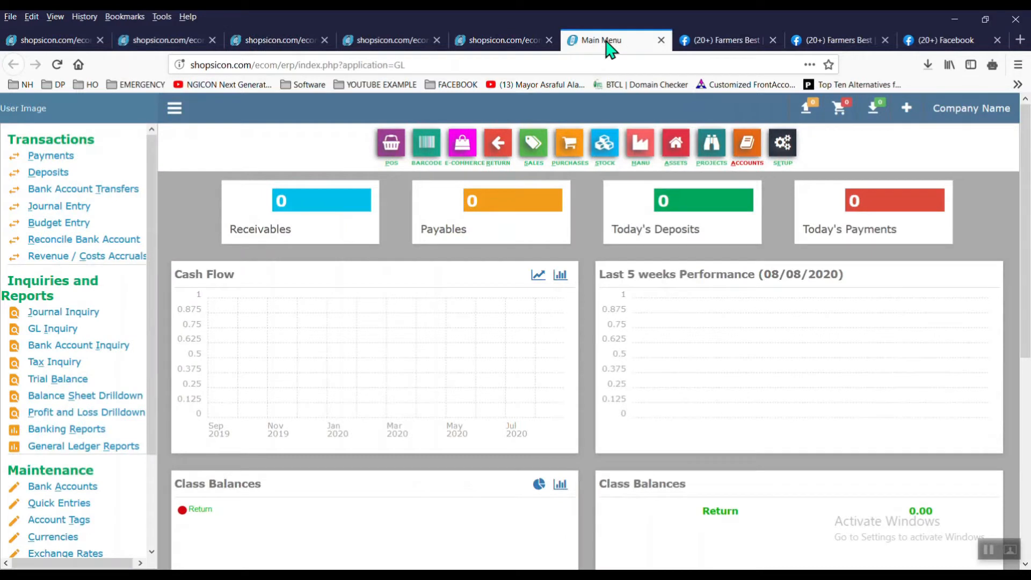
left_click(723, 43)
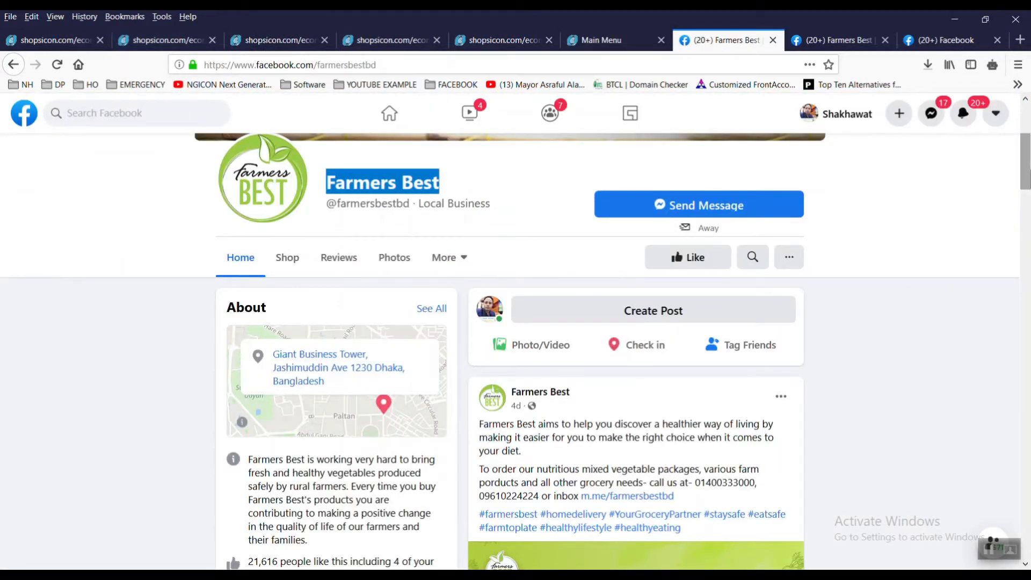
left_click_drag(1028, 178, 1026, 210)
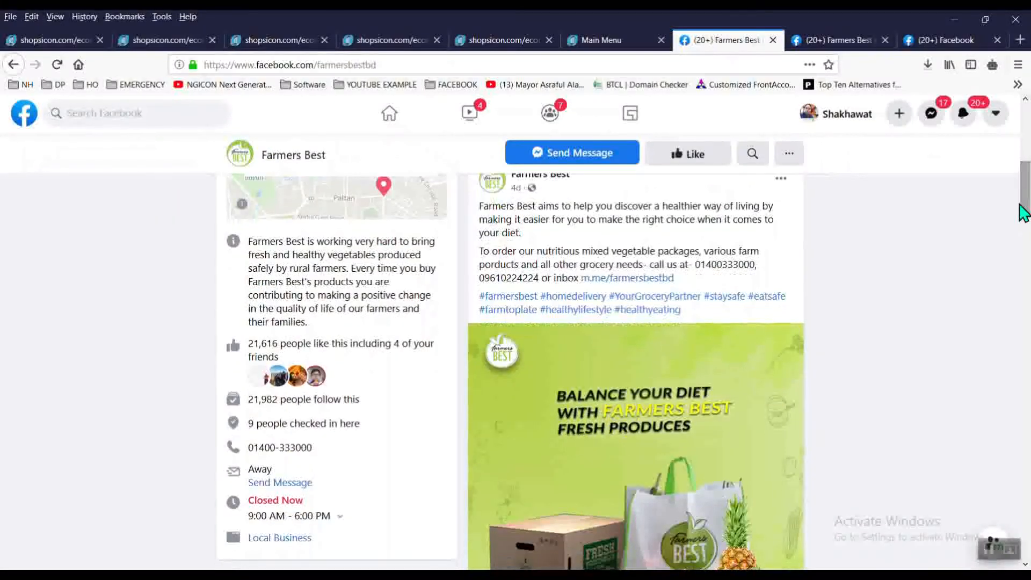
left_click_drag(312, 448, 251, 444)
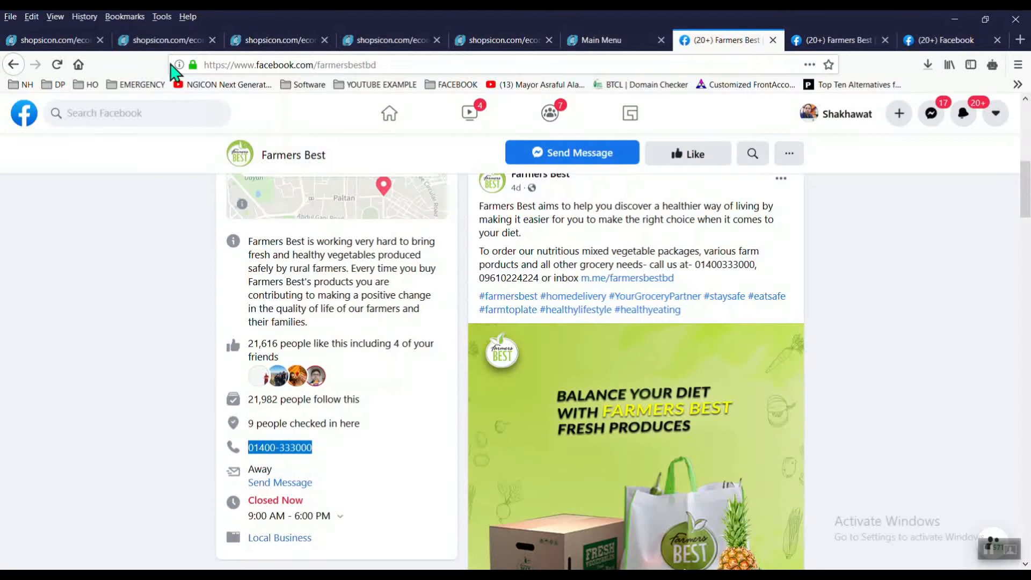
left_click(166, 43)
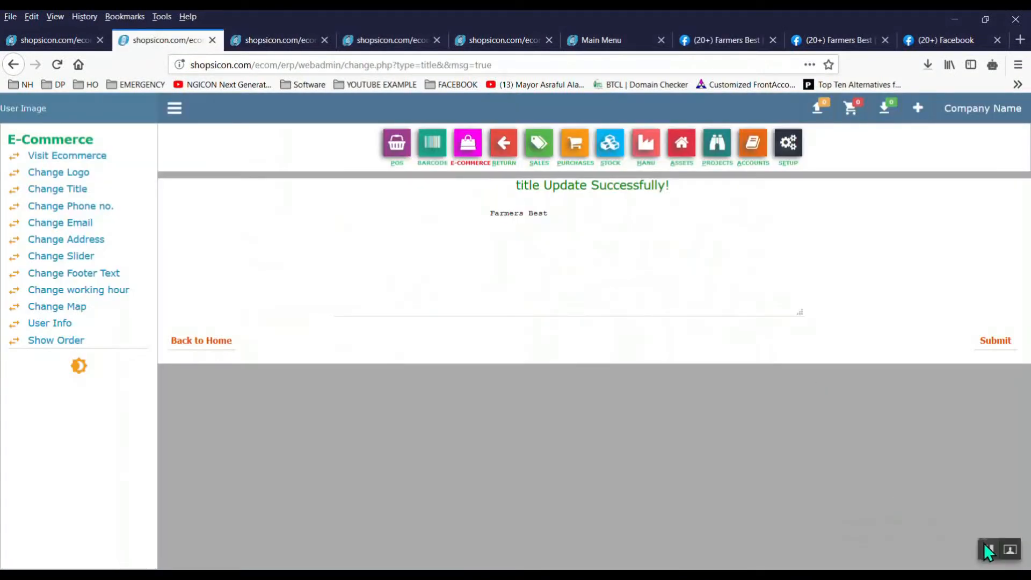
key("ctrl+Tab")
left_click(270, 251)
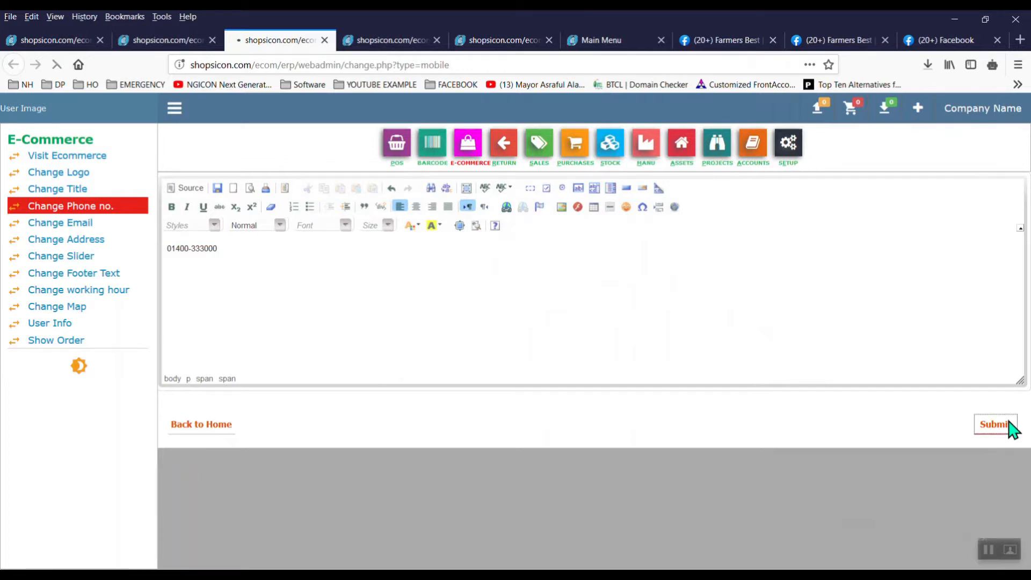
left_click(379, 43)
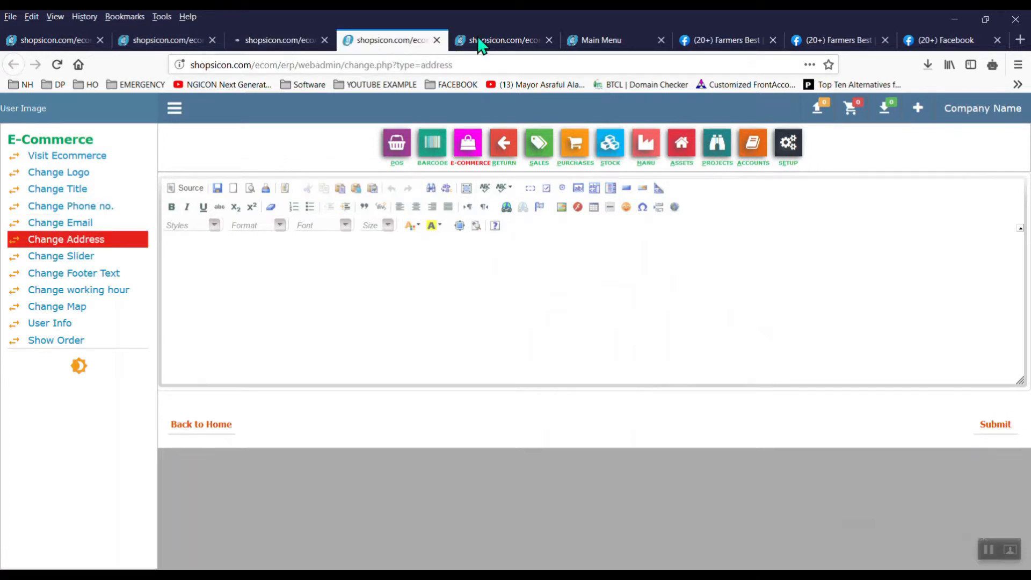
Step: Copy the business address from the Facebook About box into the Change Address editor
left_click(689, 39)
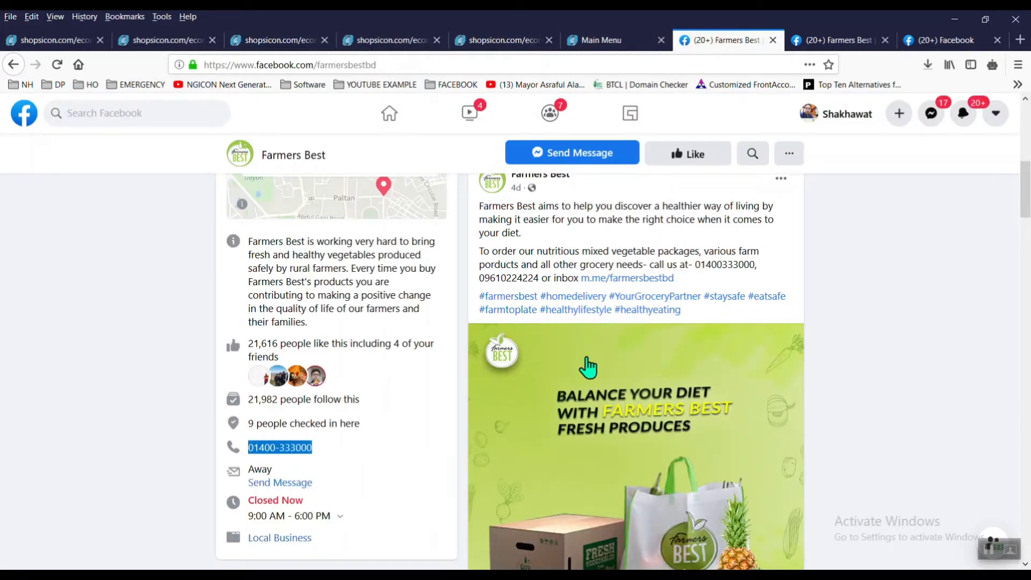
scroll(1006, 194, "up", 3)
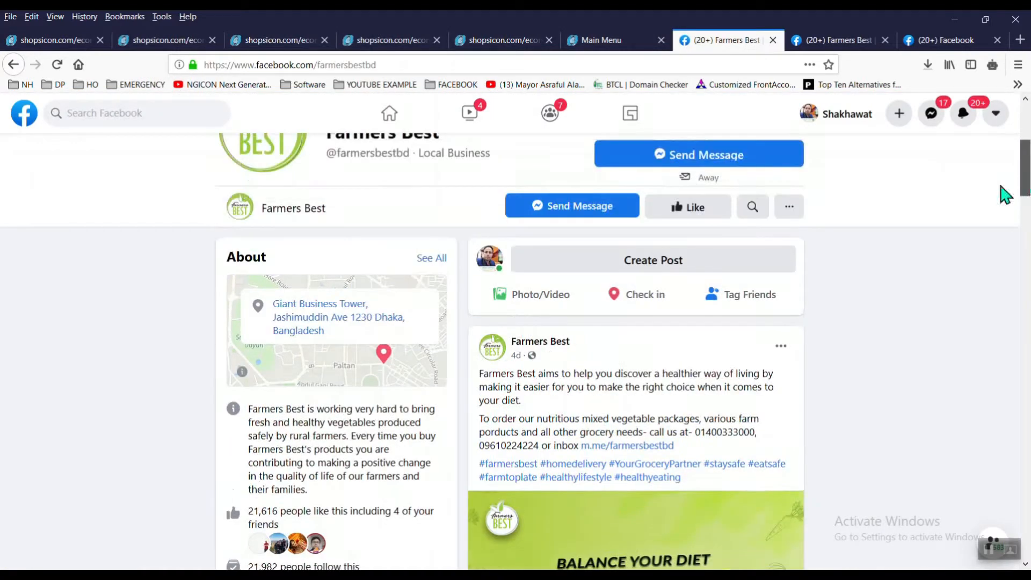
left_click_drag(345, 339, 273, 298)
key("ctrl+c")
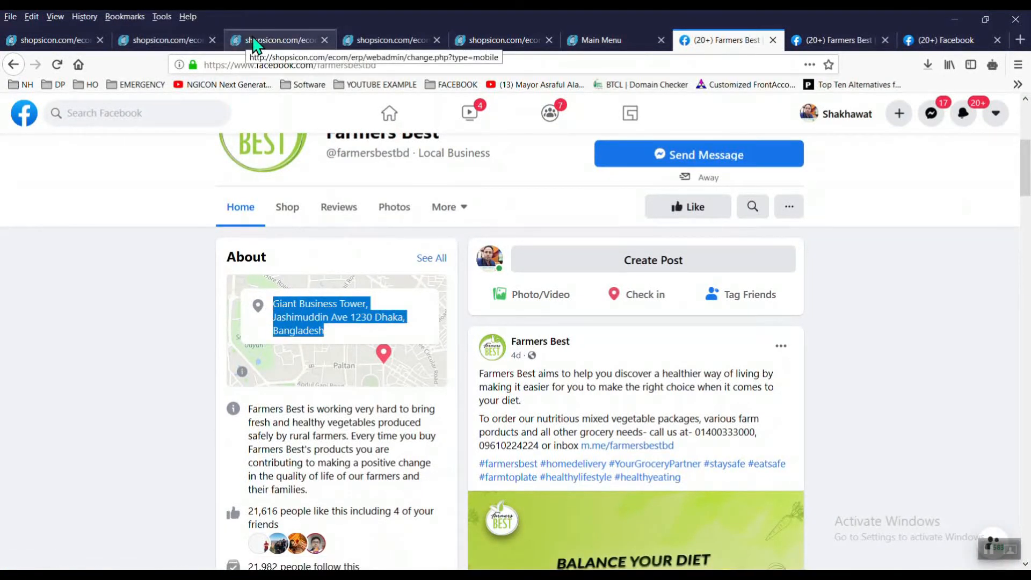
left_click(357, 40)
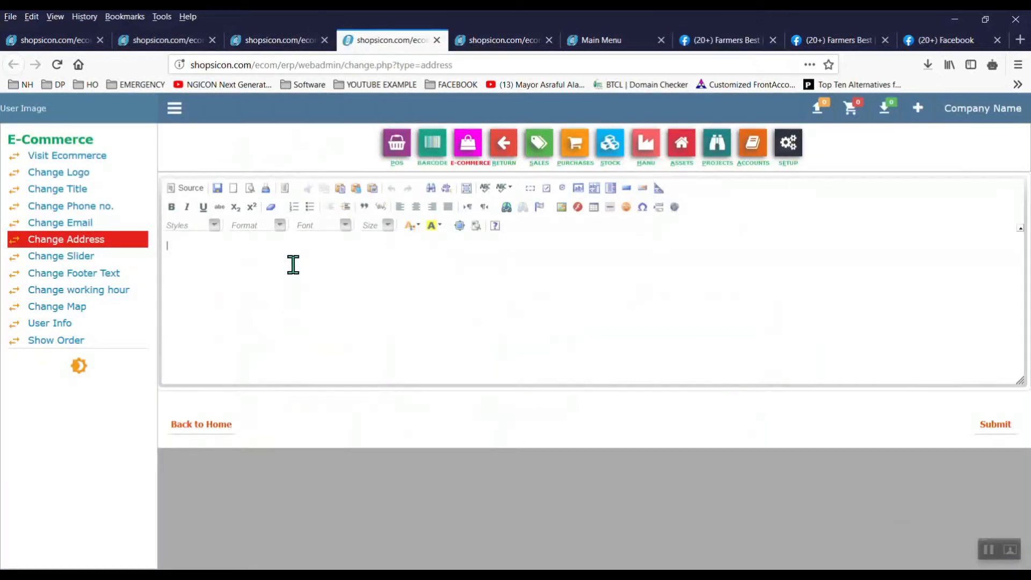
key("ctrl+v")
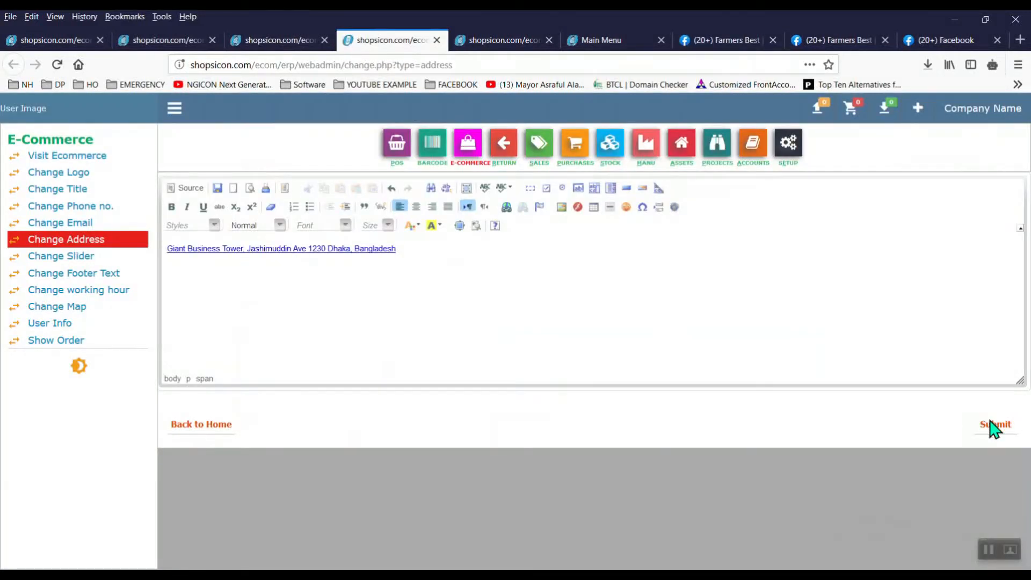
Step: Add the farmer photo 78531385…_o.jpg as a storefront slider image
left_click(509, 40)
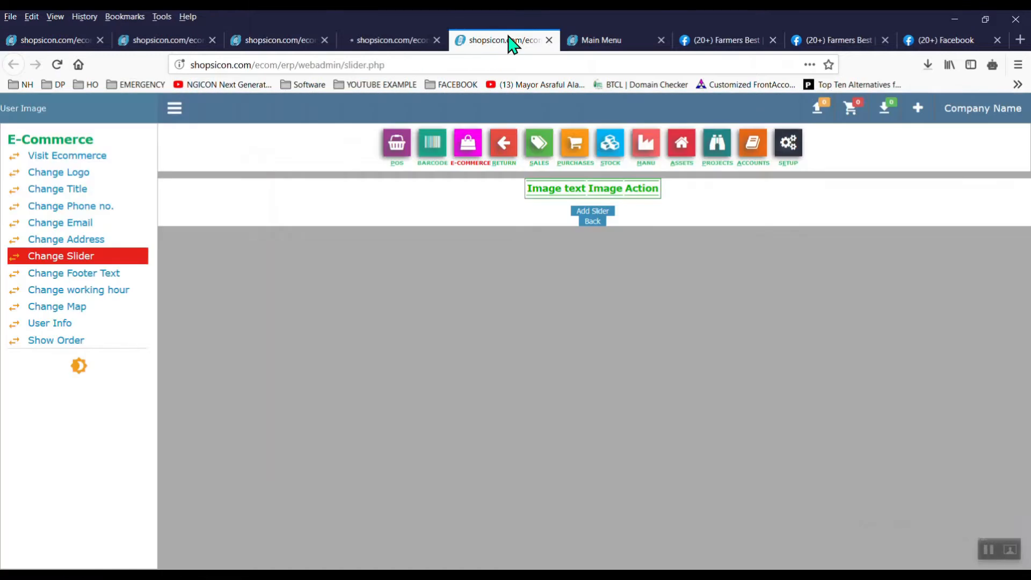
left_click(601, 215)
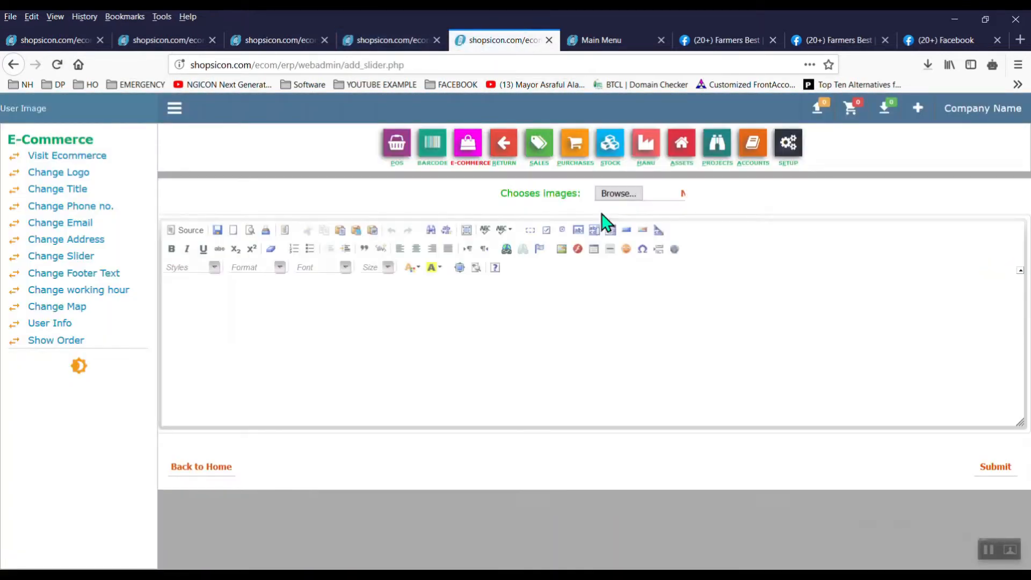
left_click(618, 194)
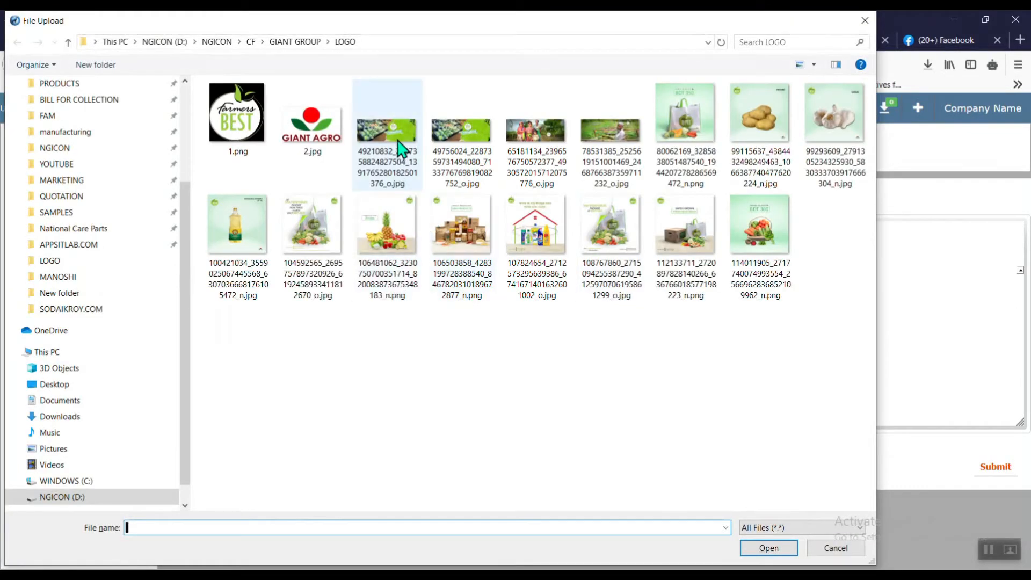
left_click(611, 148)
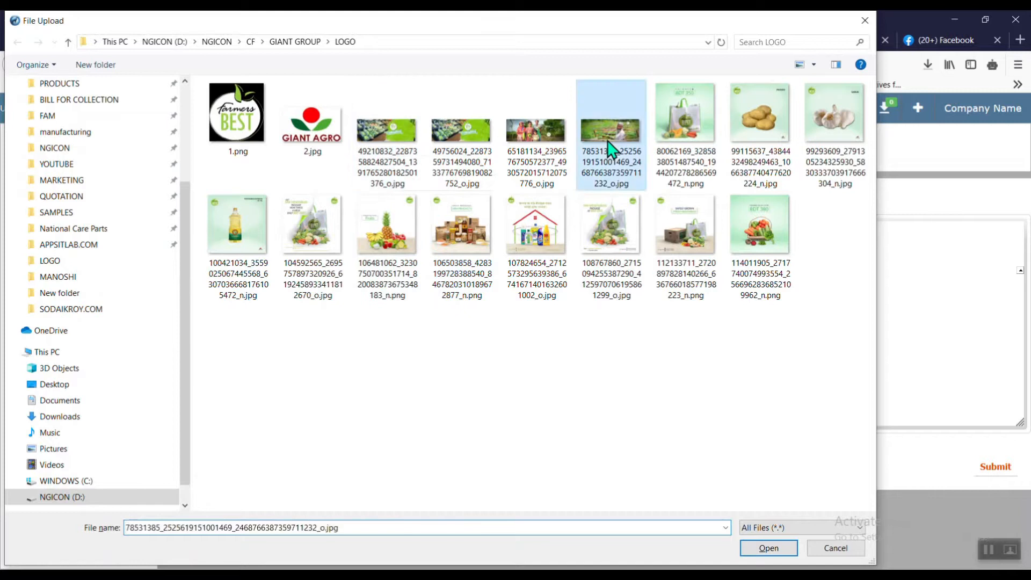
double_click(610, 148)
left_click(1003, 471)
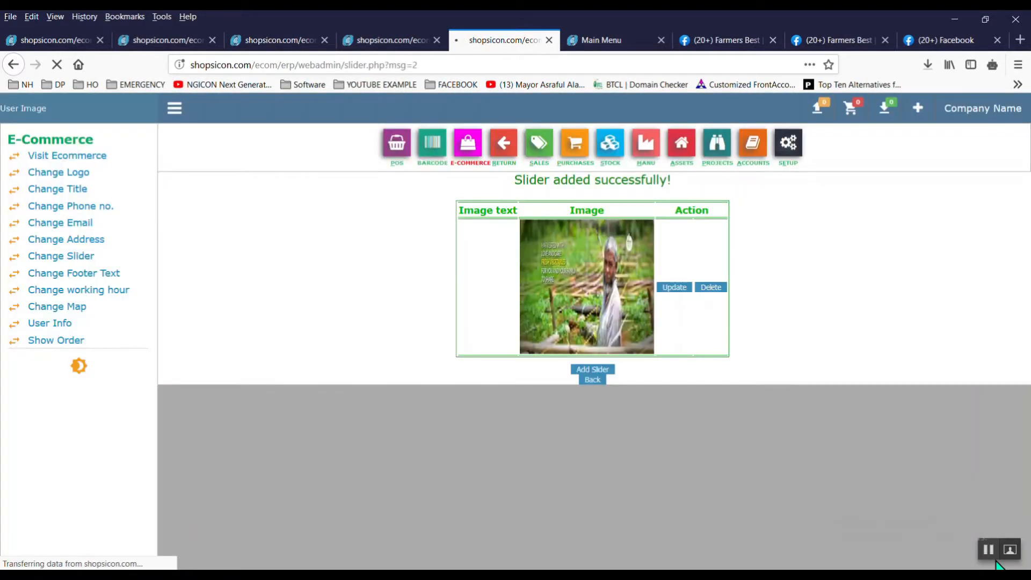
Step: Add the green vegetable banner 49756024…_o.jpg as a second slider image
left_click(595, 368)
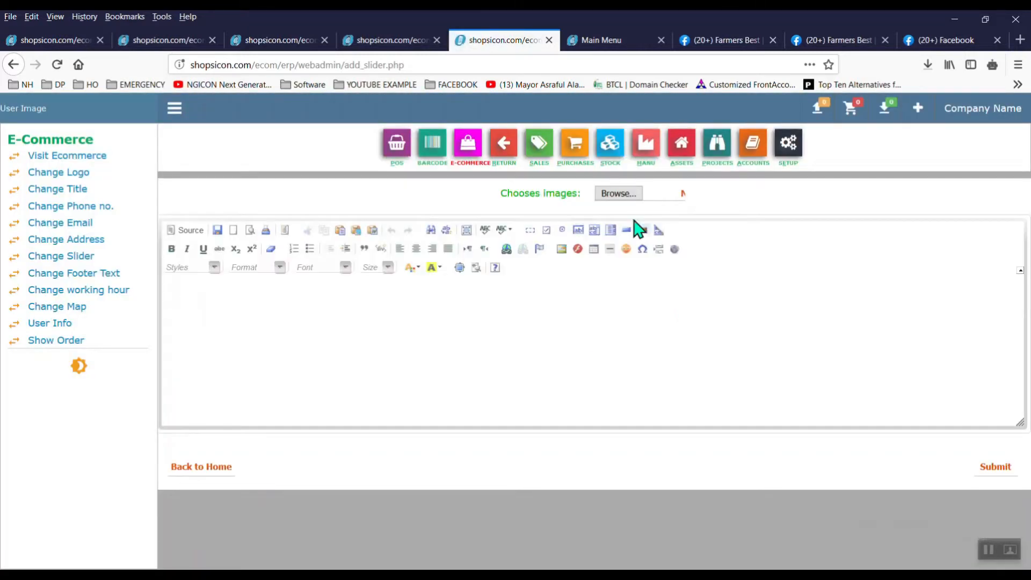
left_click(619, 194)
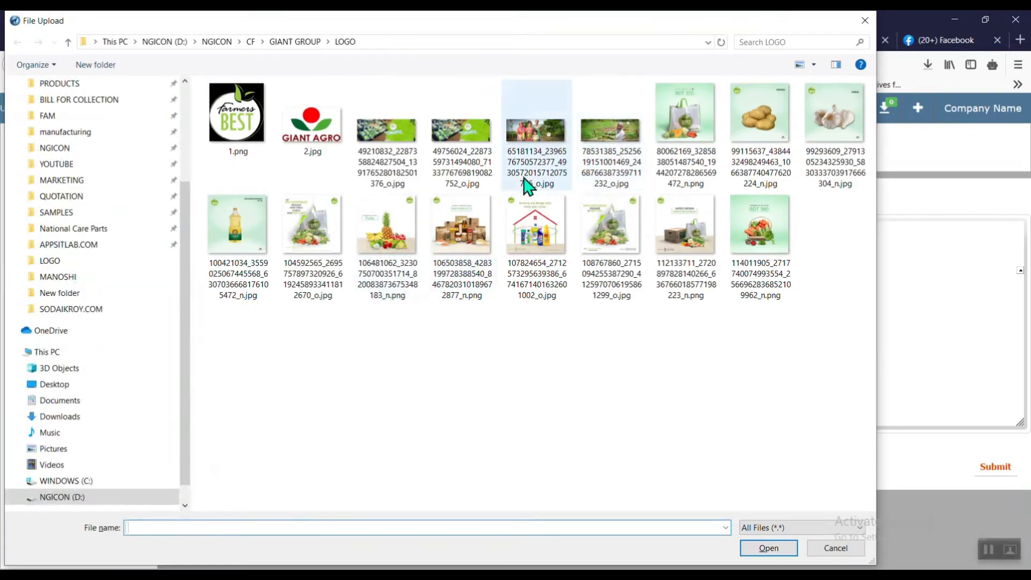
double_click(460, 141)
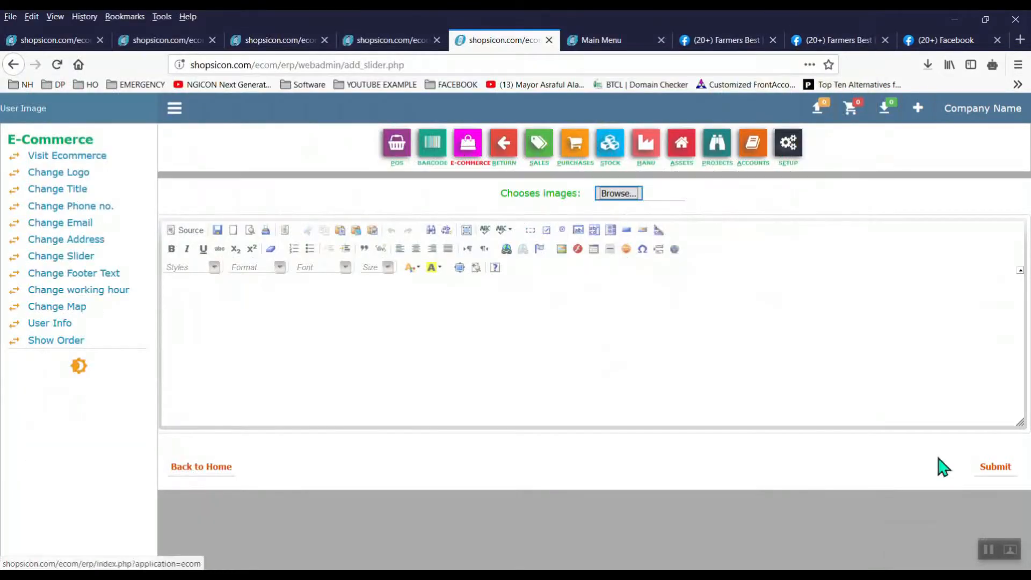
left_click(997, 467)
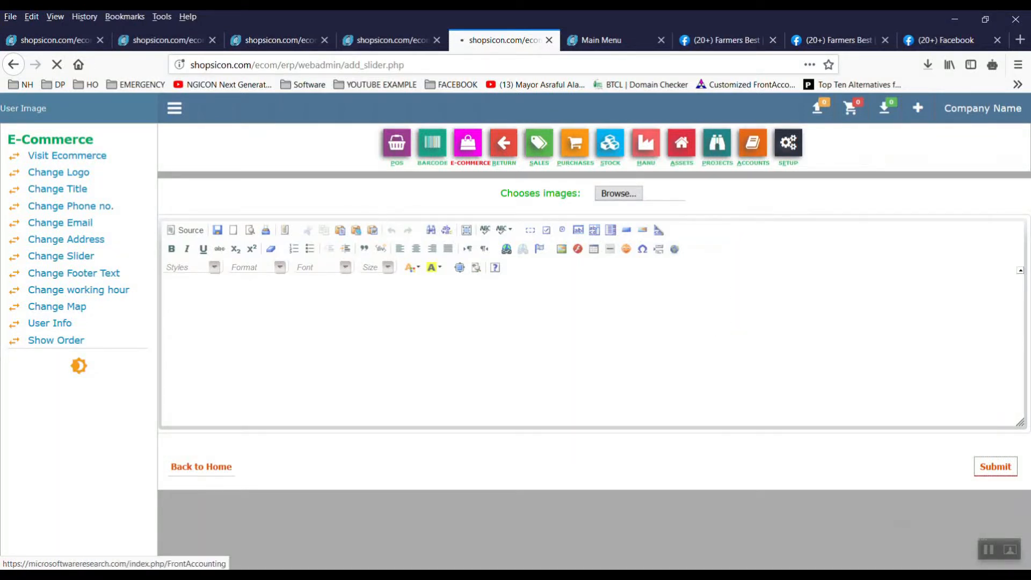
Step: Scroll through the Farmers Best Facebook page's Shop section and posts
left_click(729, 41)
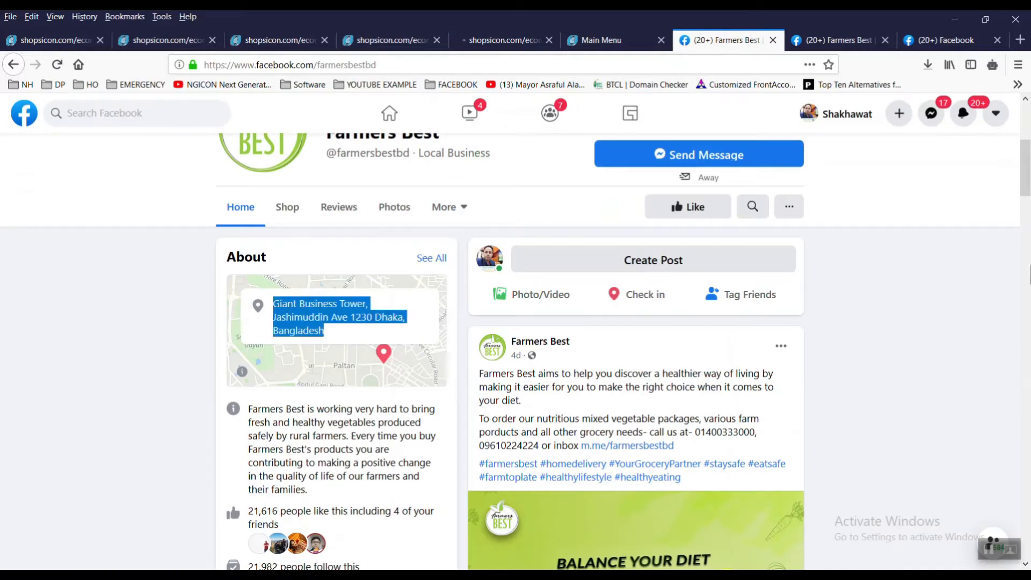
scroll(808, 150, "up", 4)
scroll(515, 349, "down", 15)
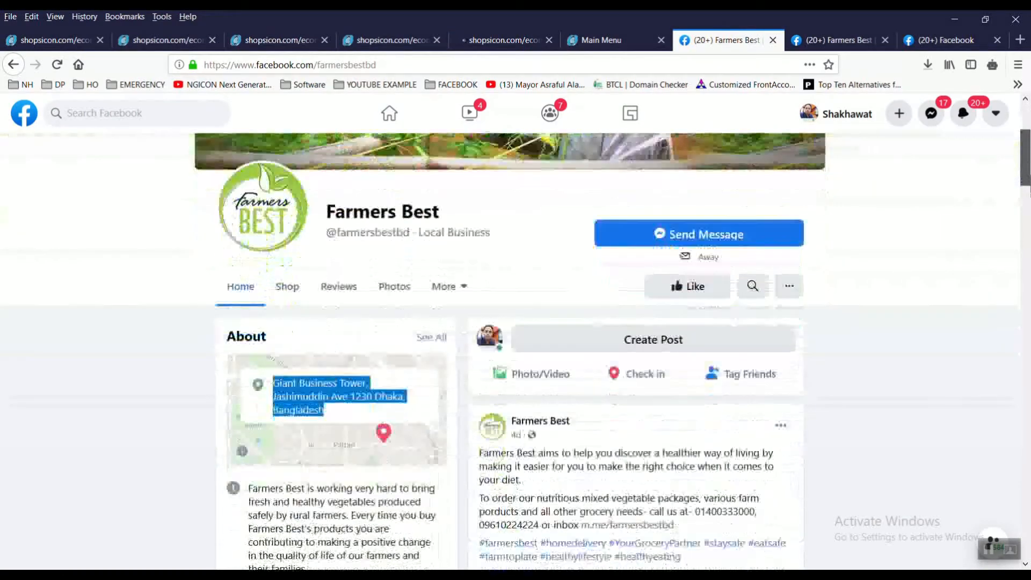
scroll(618, 349, "down", 3)
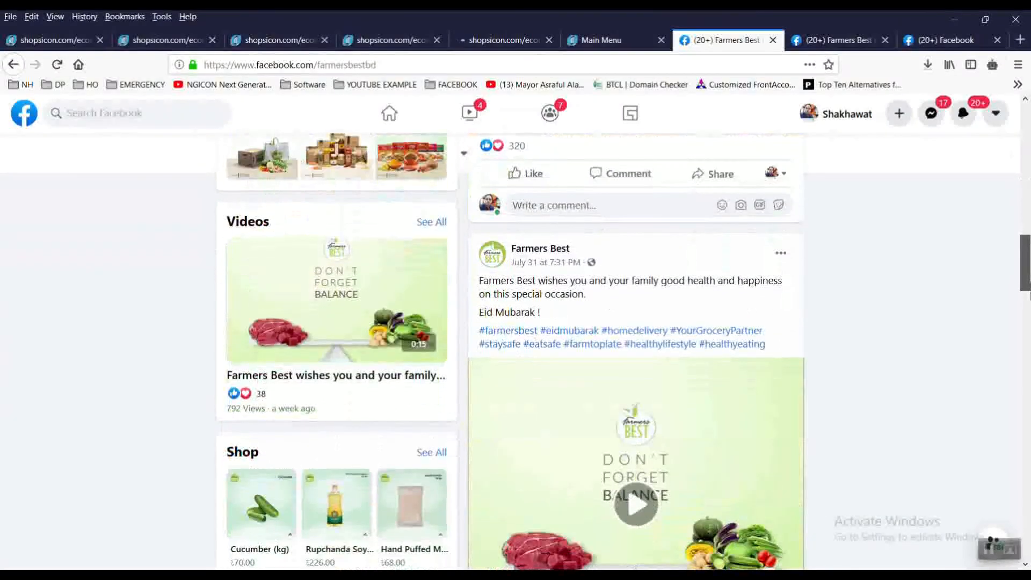
left_click_drag(1030, 289, 1030, 320)
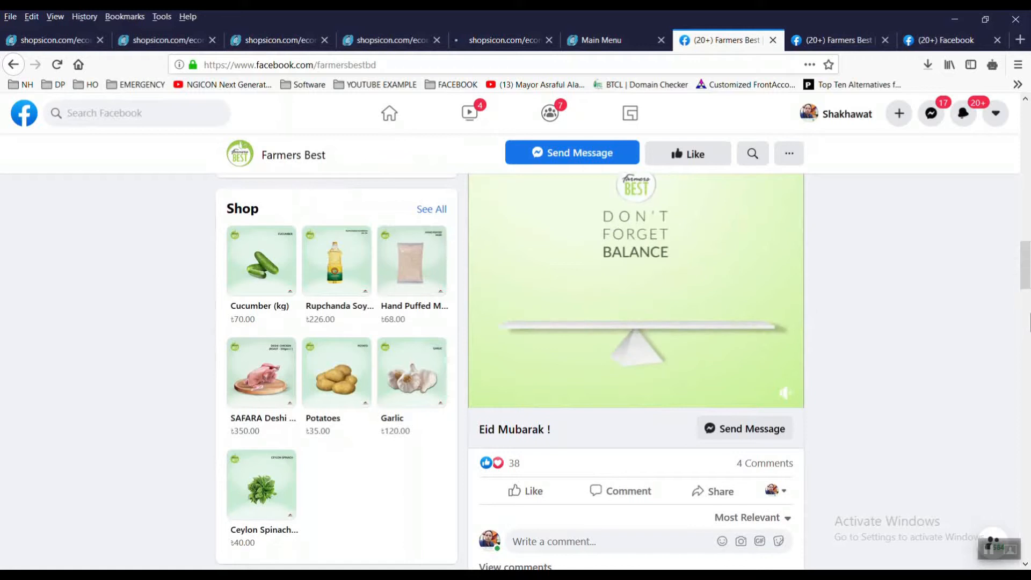
scroll(972, 561, "down", 8)
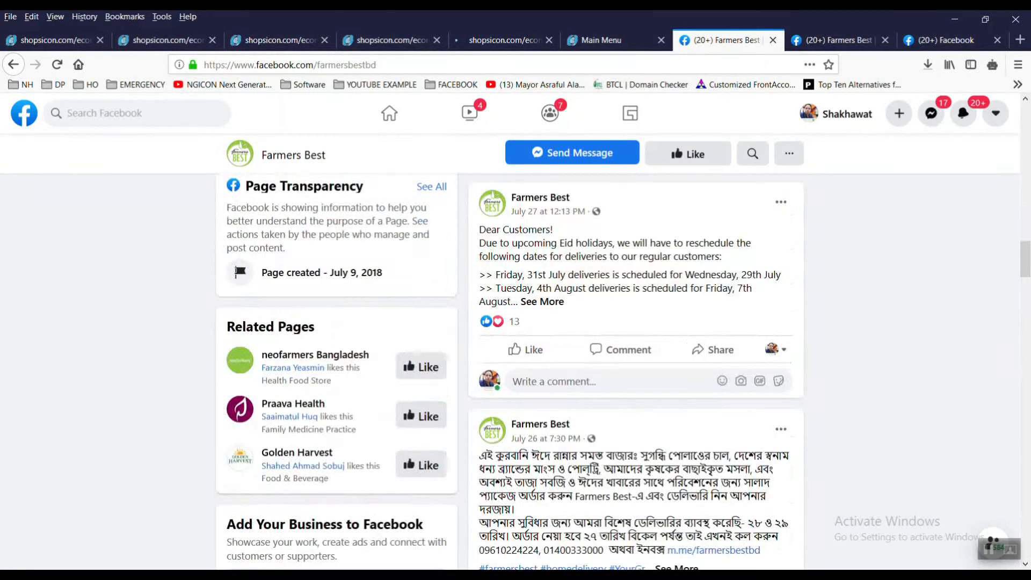
scroll(497, 333, "down", 3)
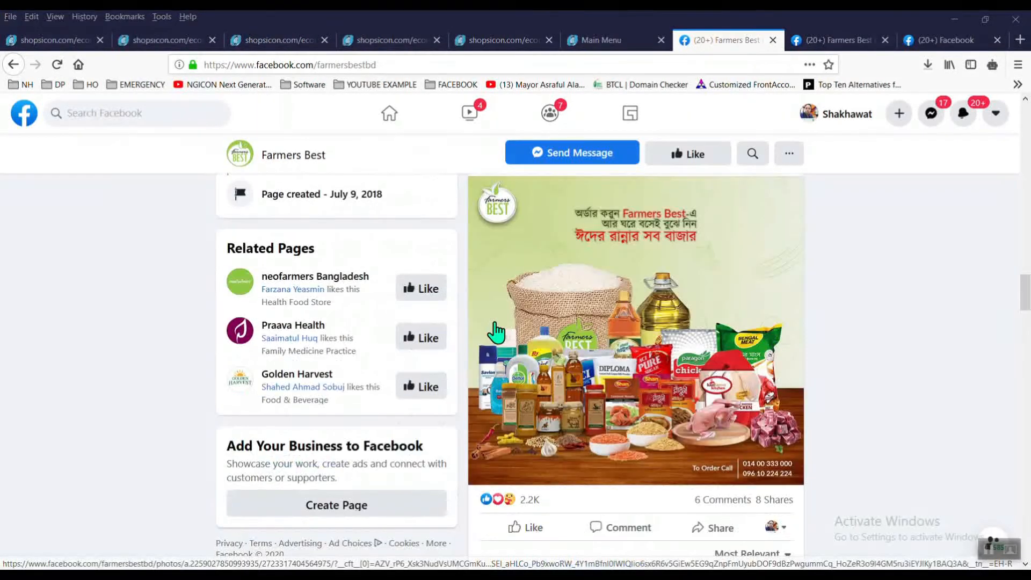
left_click_drag(1024, 290, 1008, 168)
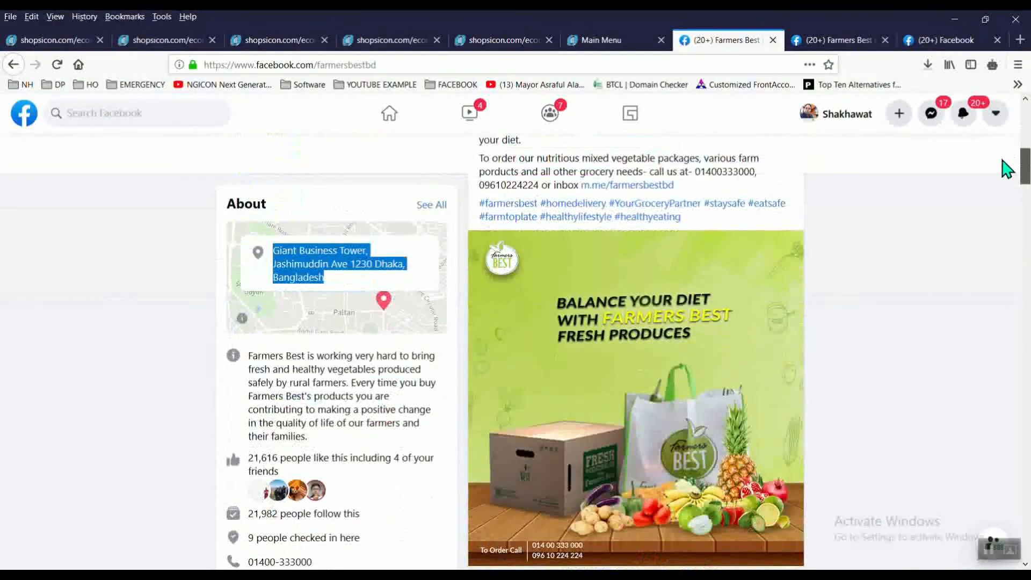
Step: Upload 65181134…_o.jpg as the third slider image, then open the Barcode management menu
left_click(494, 50)
left_click(410, 49)
left_click(414, 49)
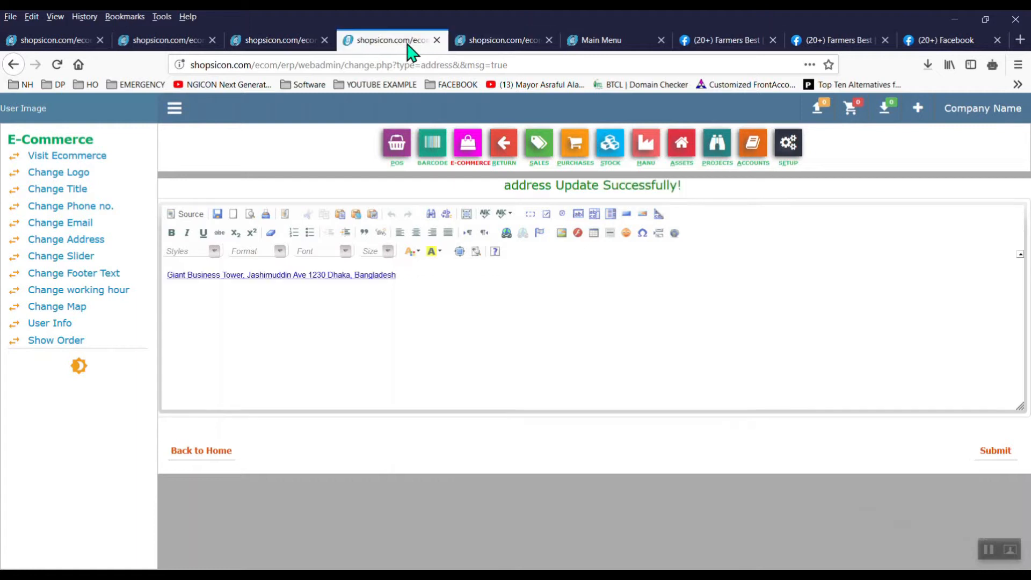
left_click(535, 46)
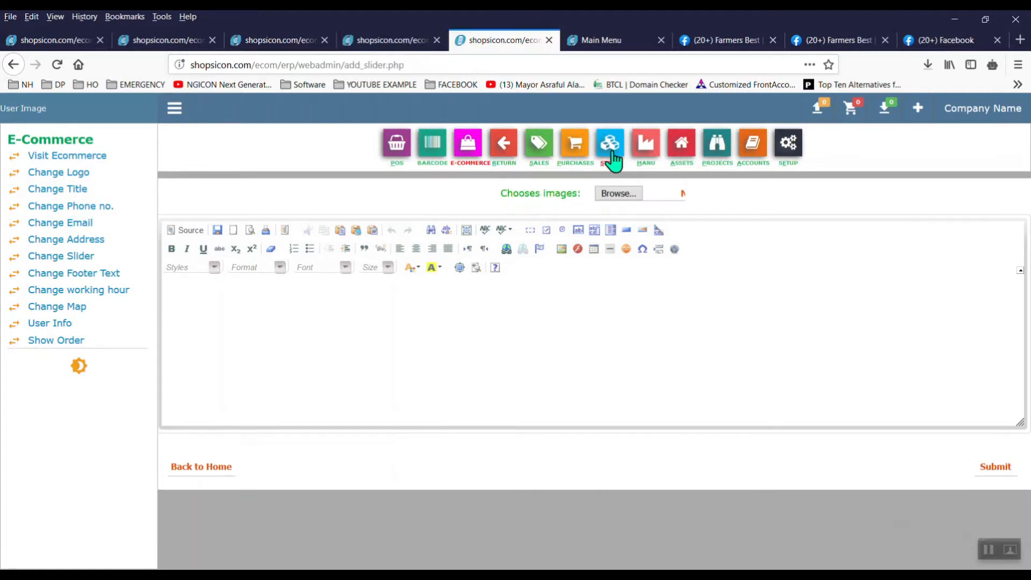
left_click(628, 196)
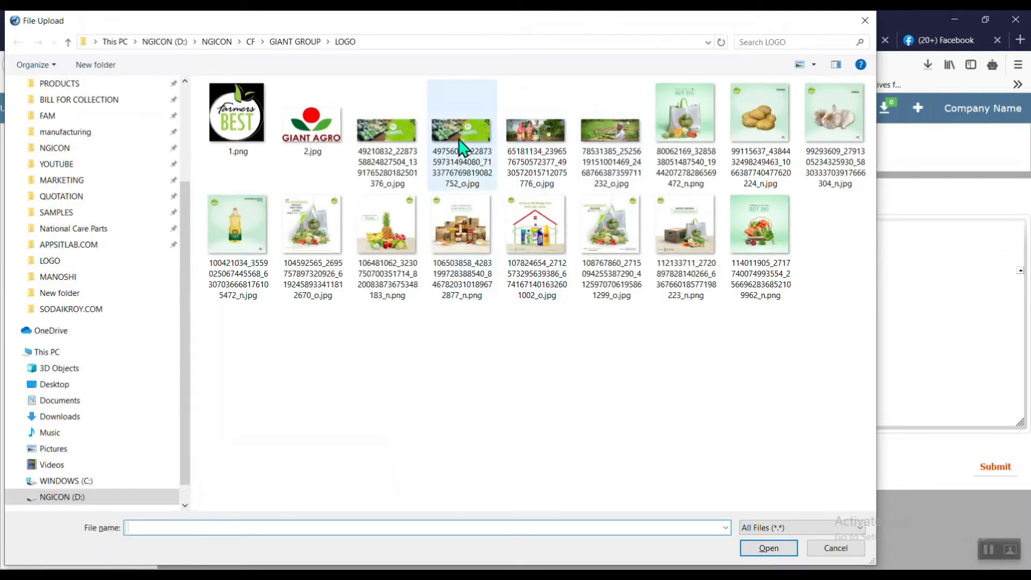
double_click(527, 137)
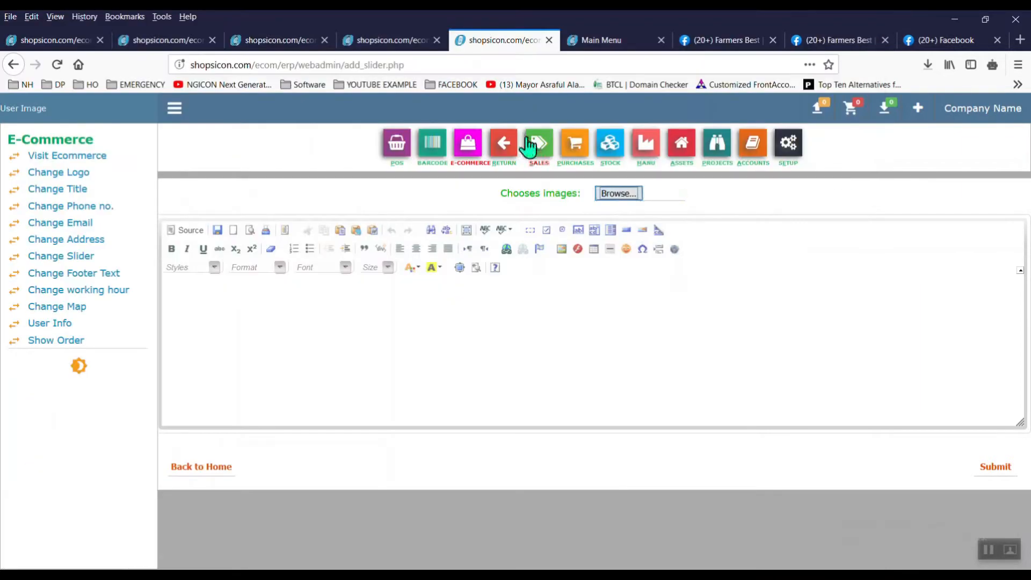
left_click(995, 467)
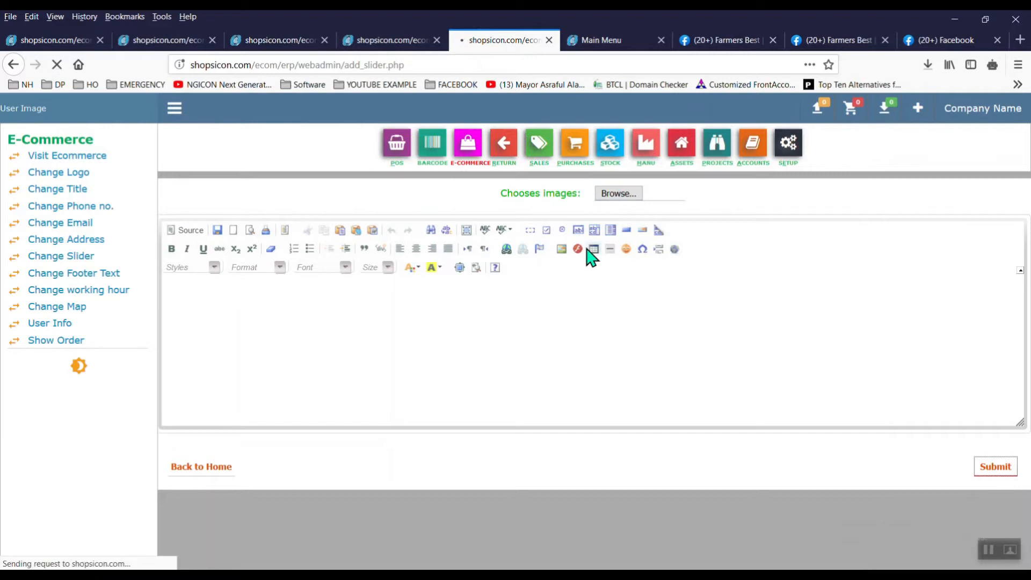
left_click(161, 41)
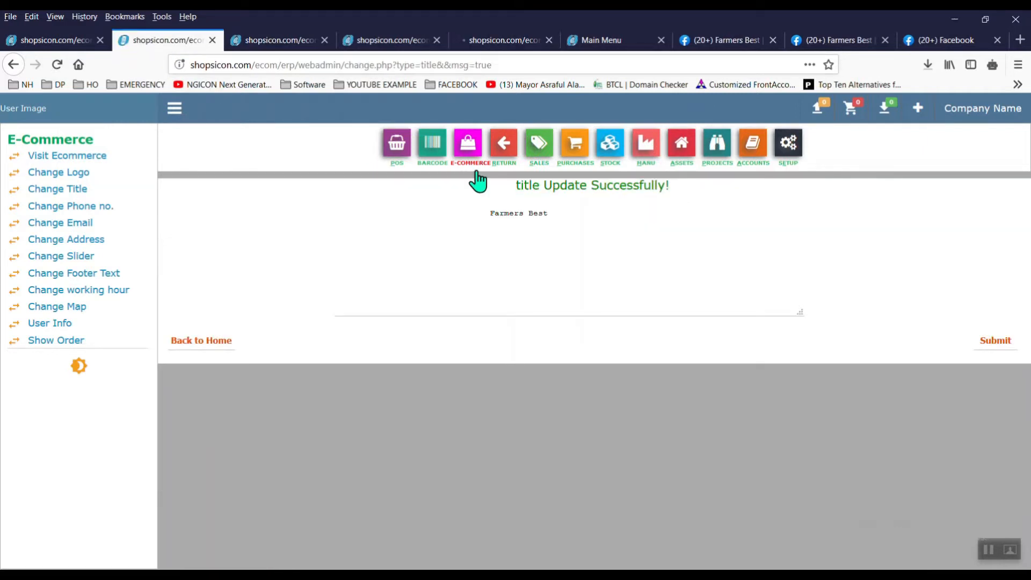
left_click(428, 160)
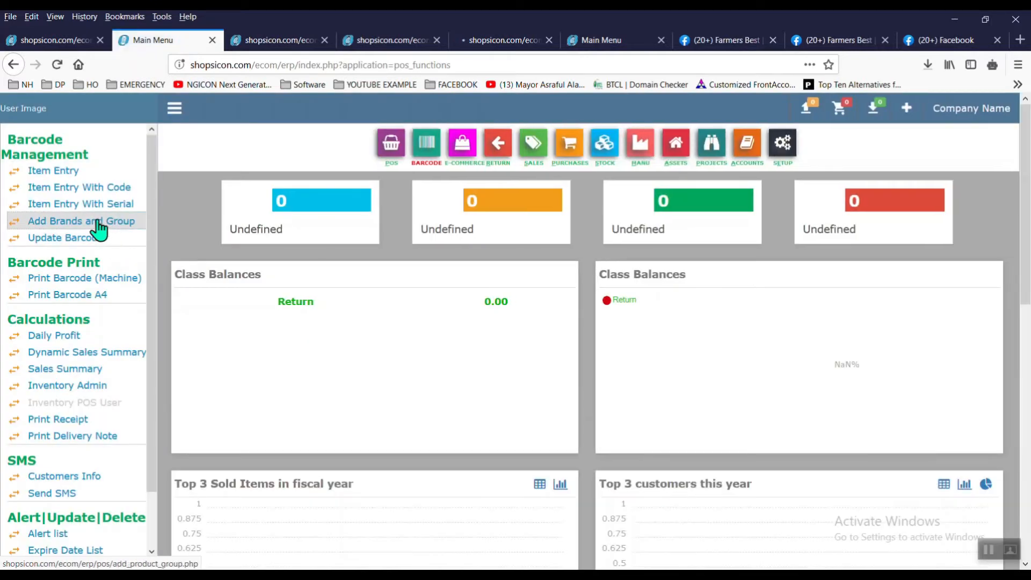
Step: Create the Grocery Items and Vegetable product groups in the Brands and Group form
left_click(98, 230)
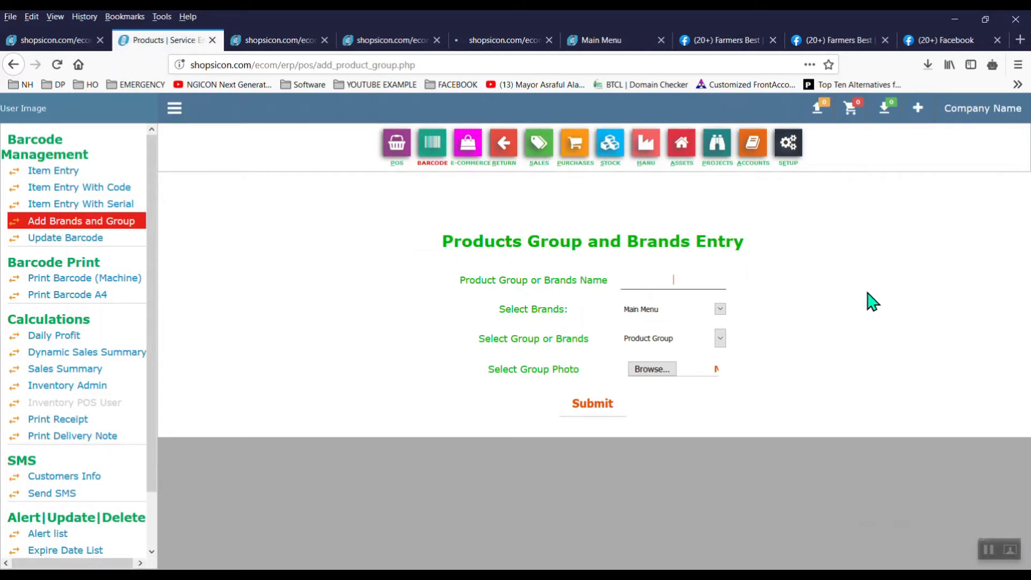
type("Gr")
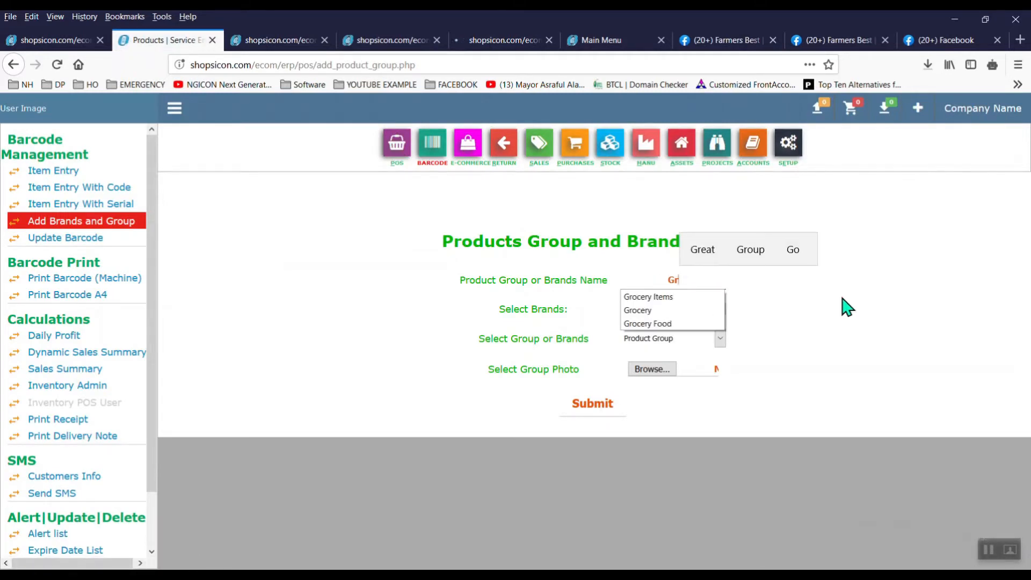
left_click(692, 301)
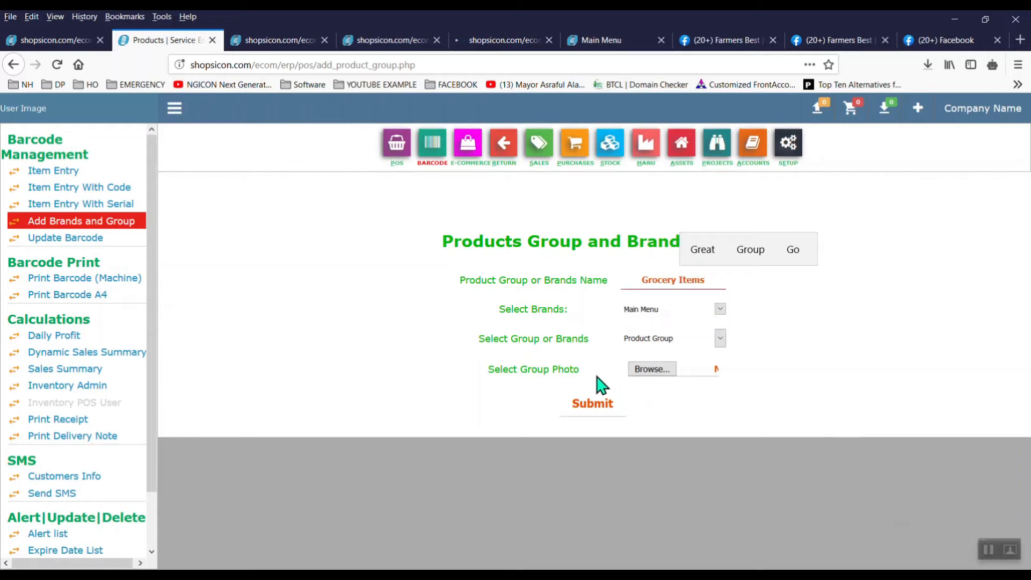
left_click(594, 404)
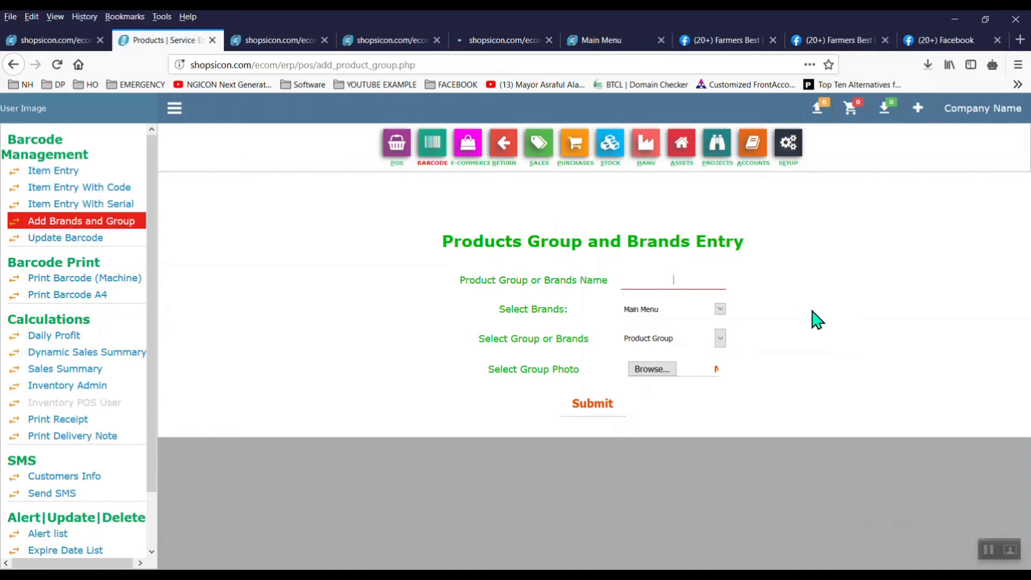
type("Ve")
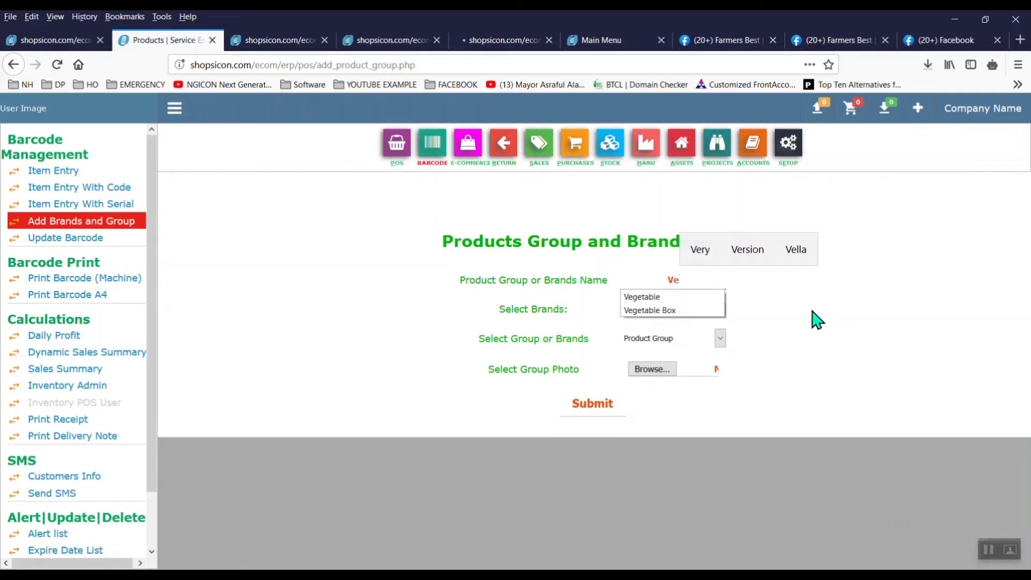
left_click(664, 299)
left_click(601, 404)
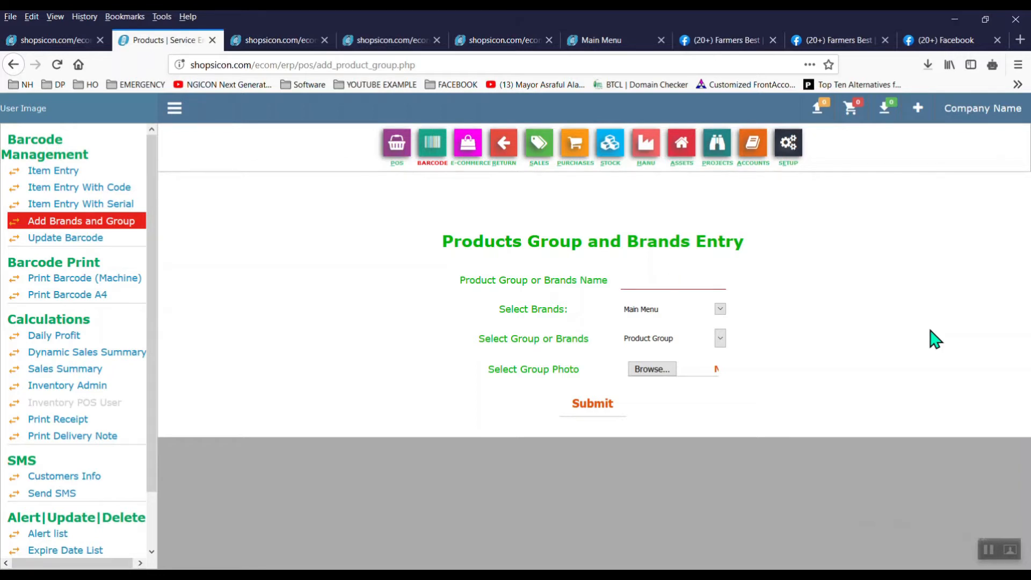
Step: Create the Fish and Meat product groups
type("Fish")
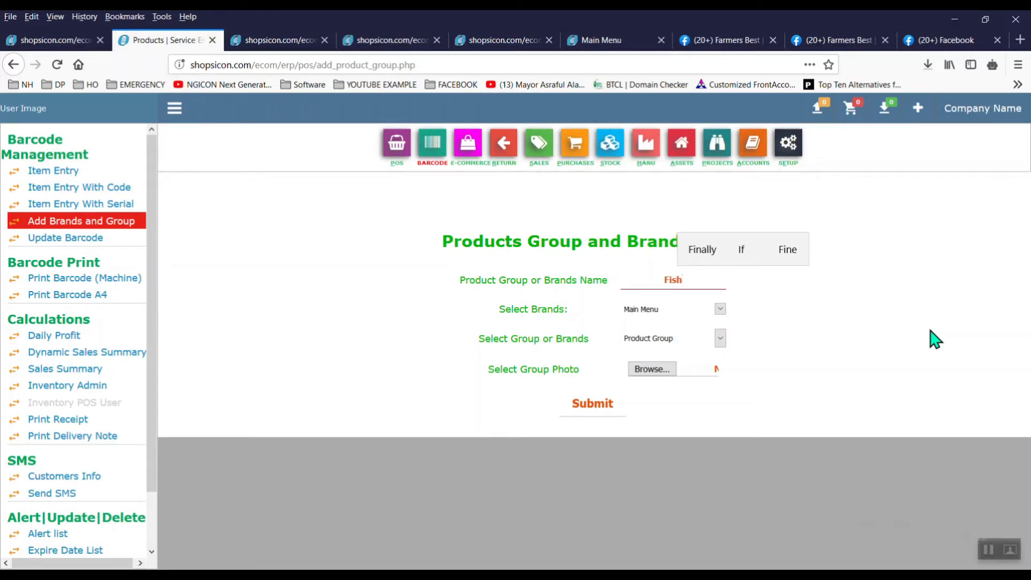
left_click(616, 413)
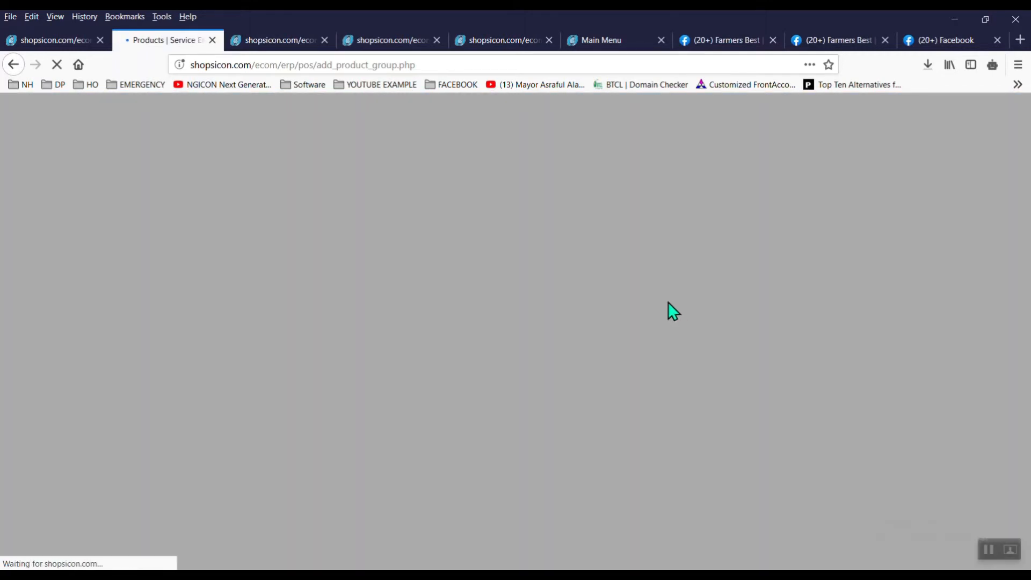
type("Meat")
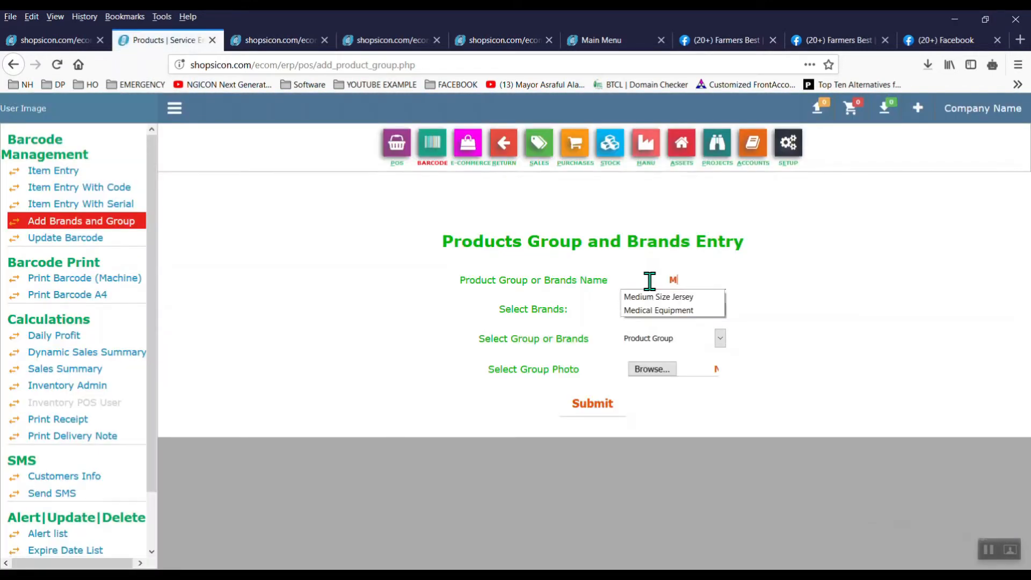
left_click(593, 407)
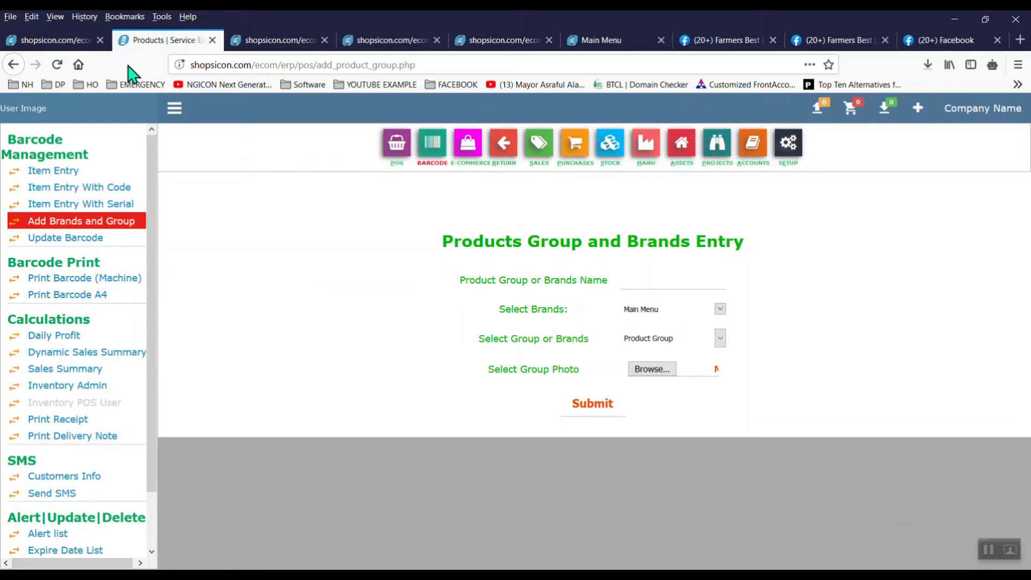
left_click(88, 47)
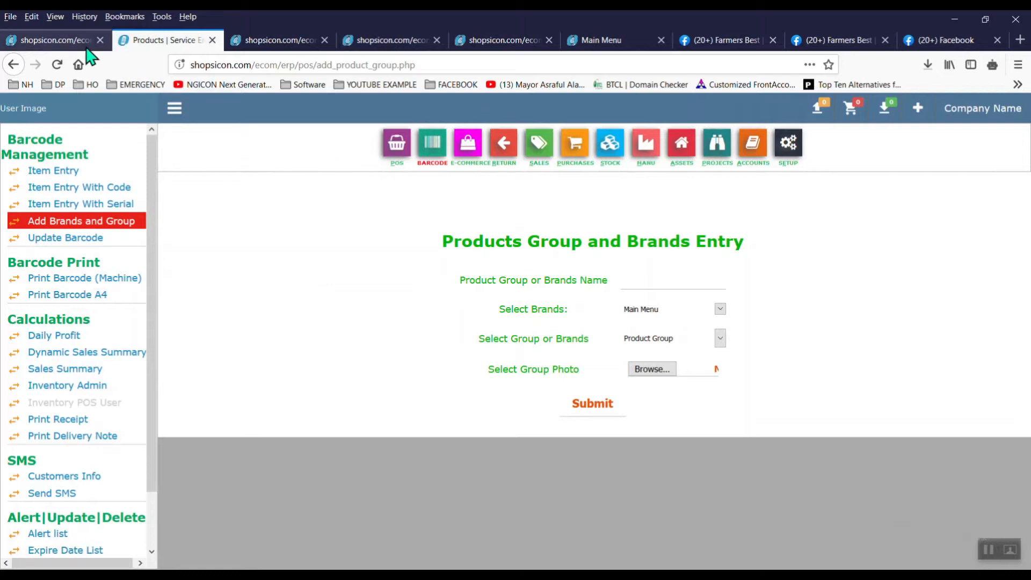
Step: Open the Farmers Best storefront in its own tab and the ERP's STOCK module
left_click(101, 156)
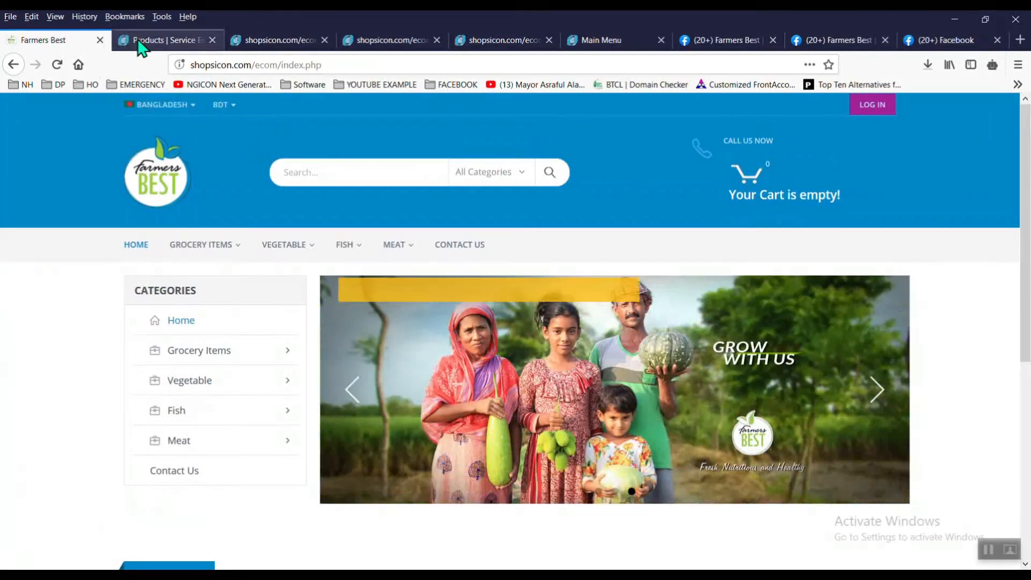
left_click(141, 46)
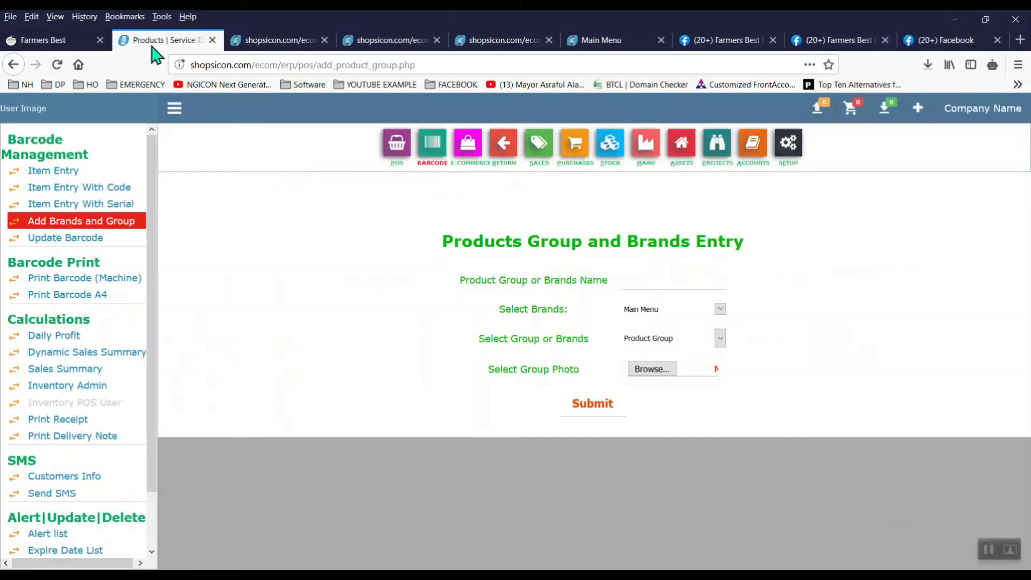
left_click(606, 171)
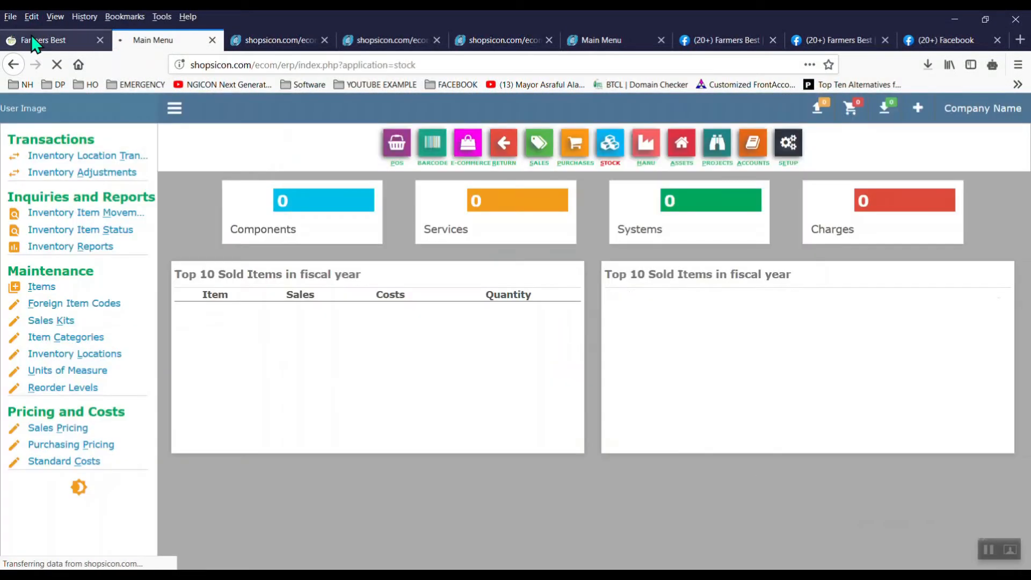
Step: Close the leftover Change Address and slider admin tabs
left_click(34, 41)
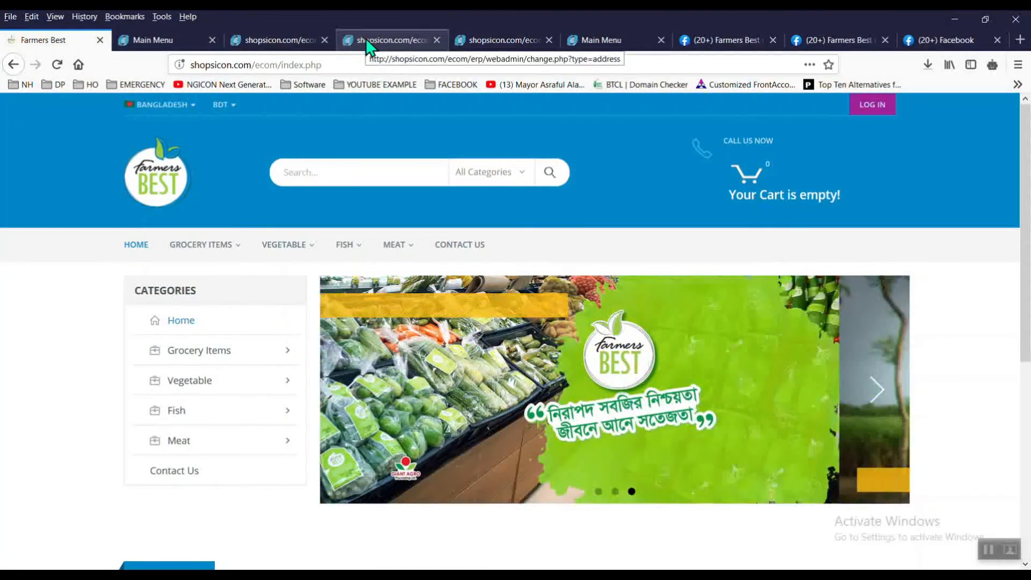
left_click(413, 46)
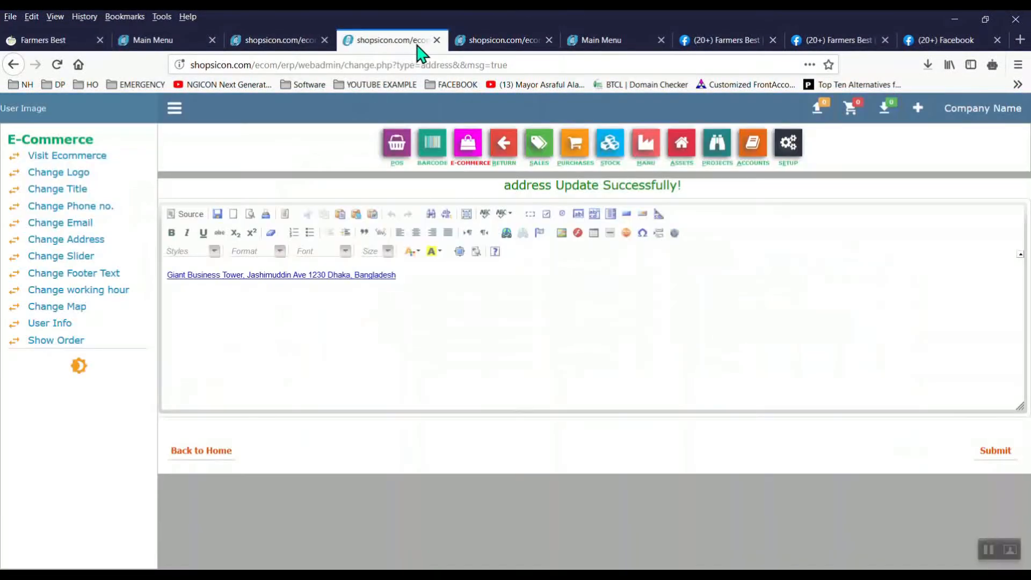
left_click(437, 40)
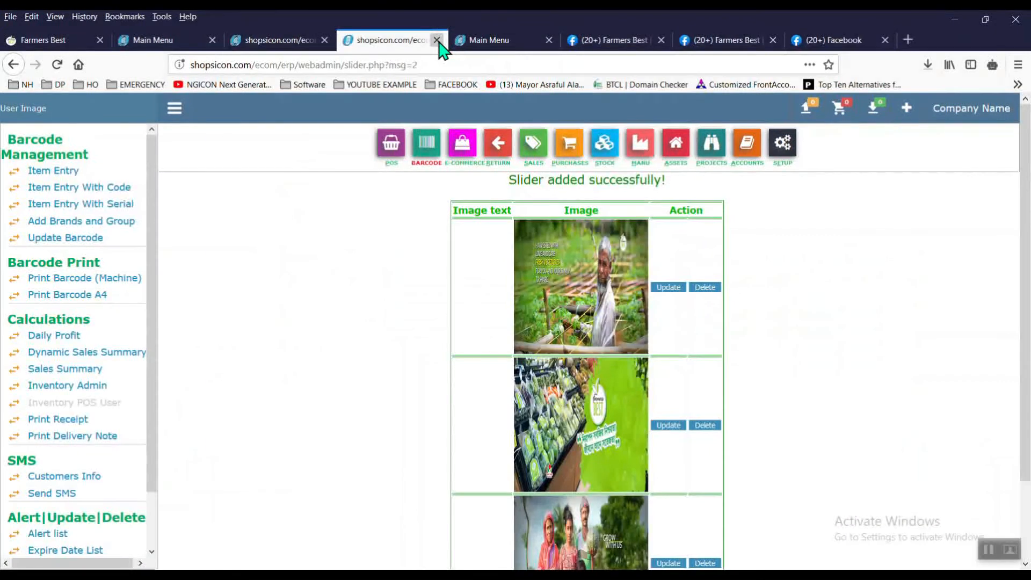
left_click(437, 40)
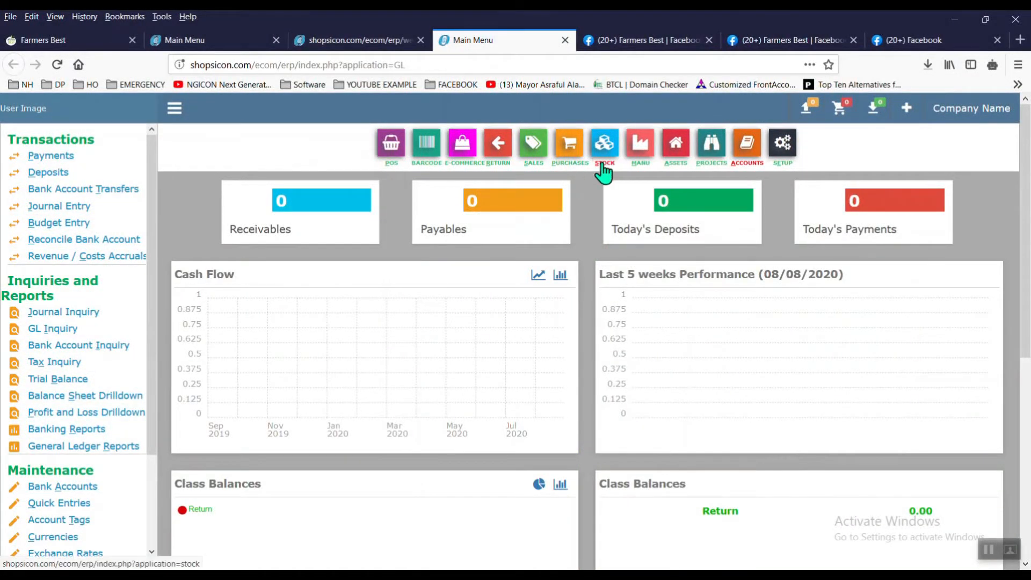
Step: Rename the item category 'Category 1' to 'Potato' under Stock > Item Categories
left_click(618, 161)
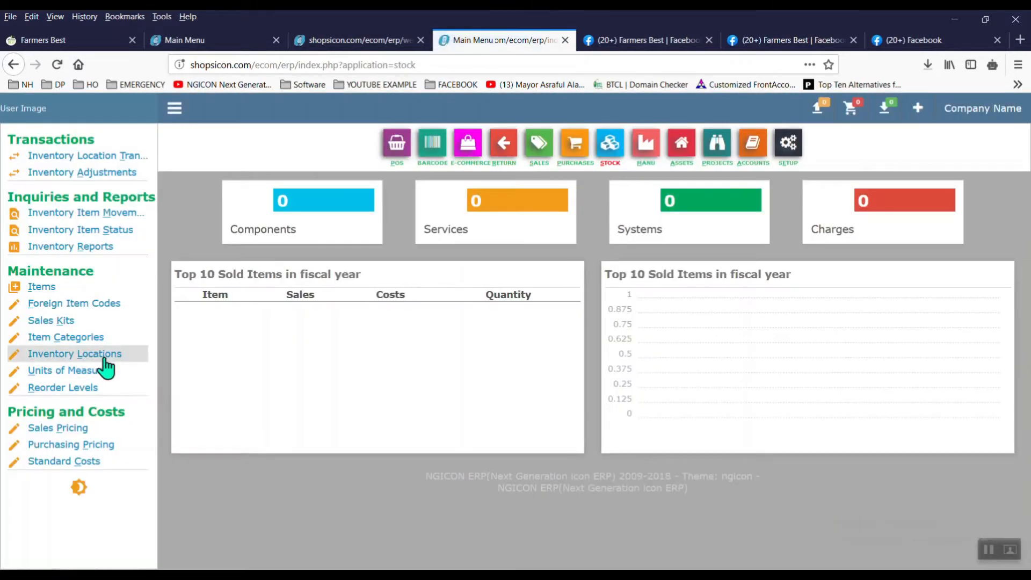
left_click(101, 338)
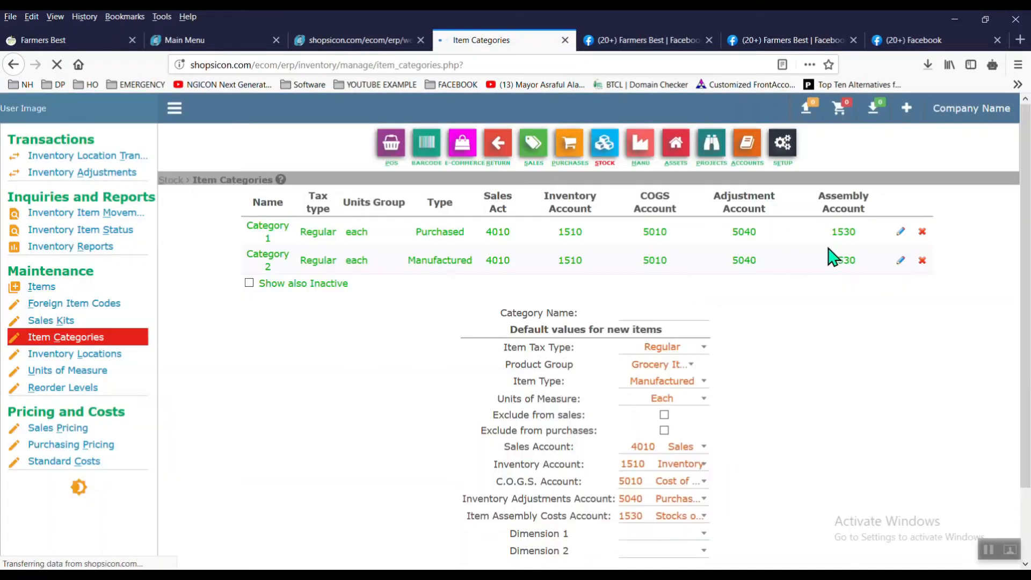
left_click(901, 232)
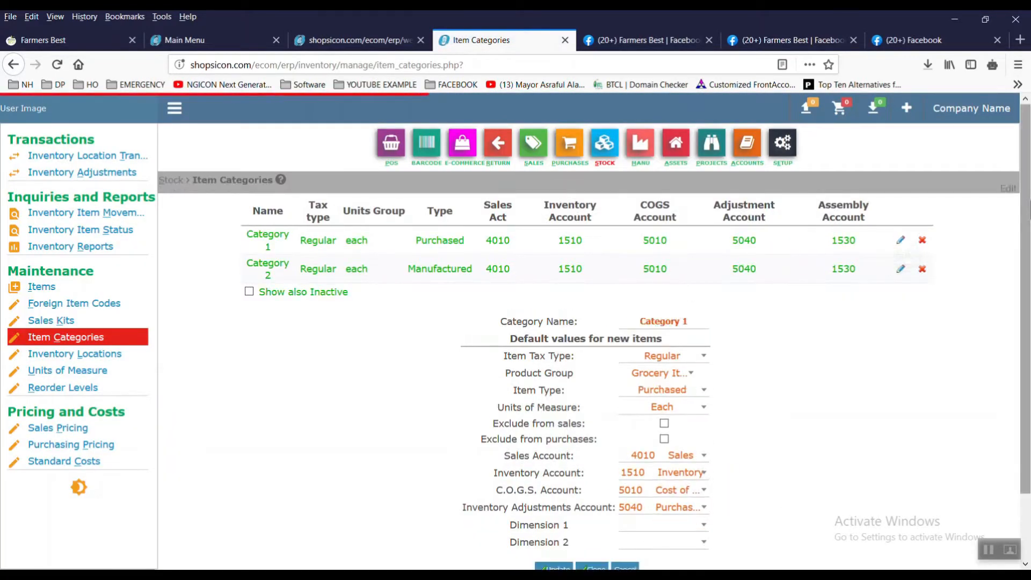
type("P")
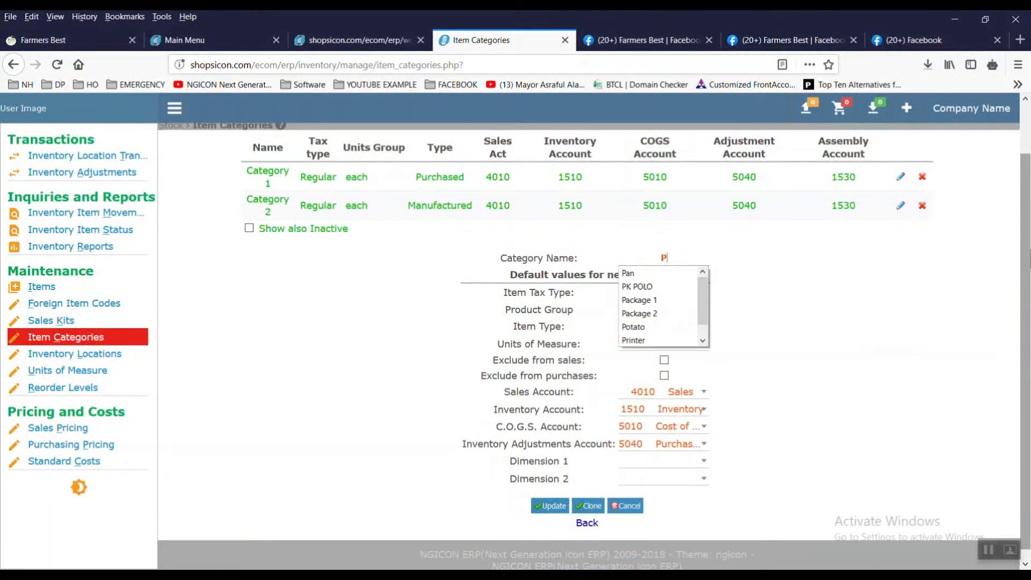
type("ot")
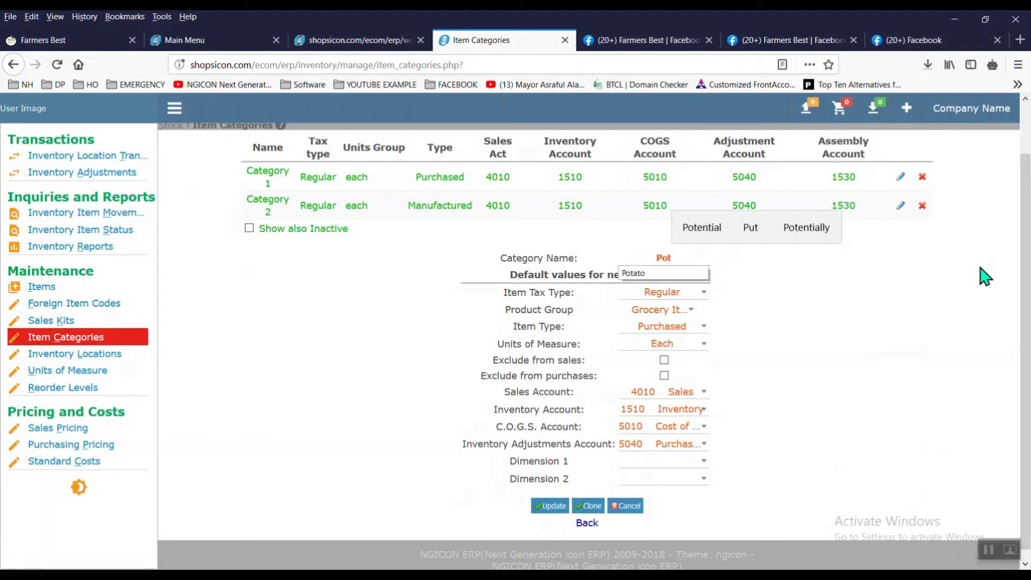
left_click(684, 274)
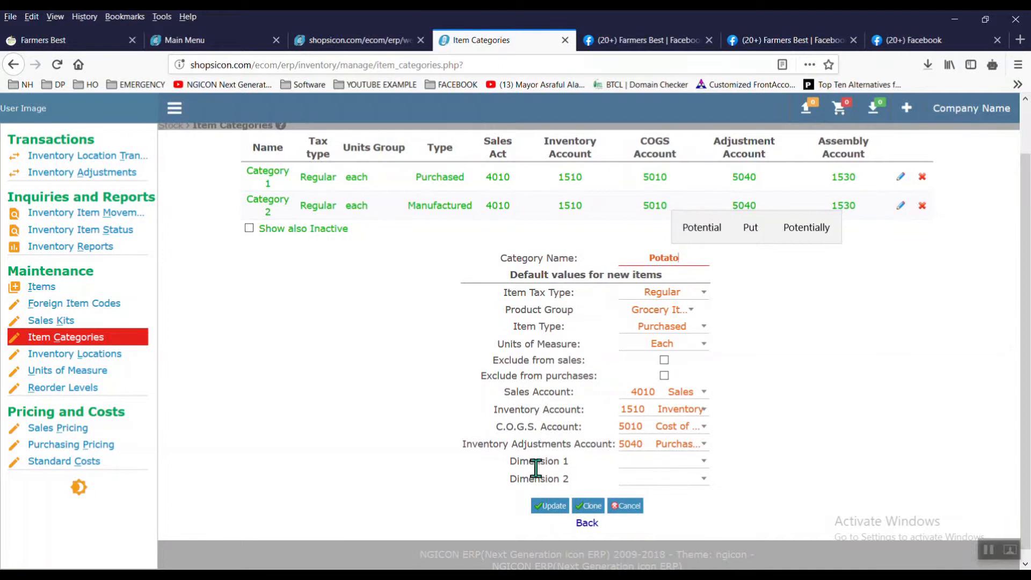
left_click(553, 508)
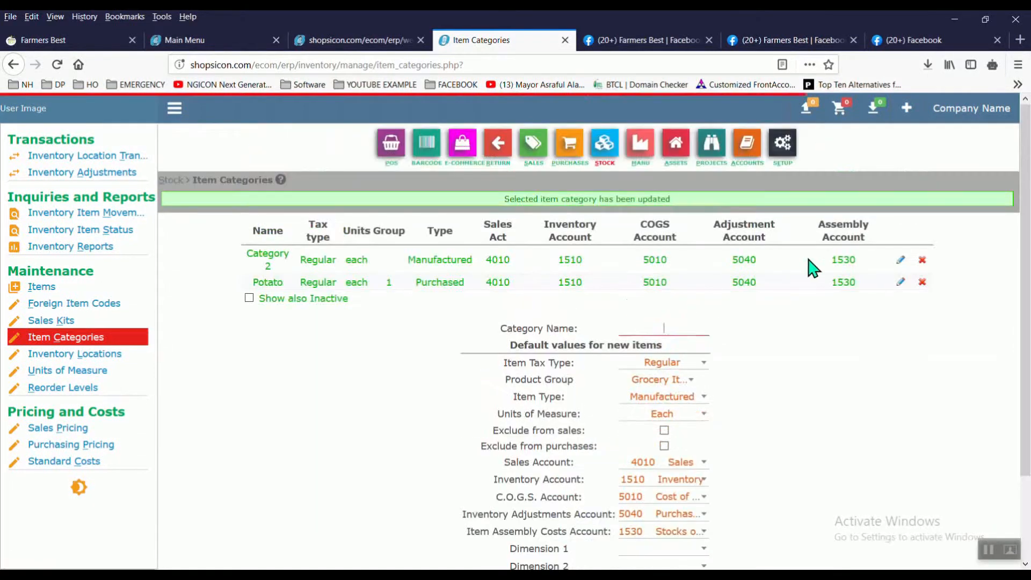
left_click(901, 260)
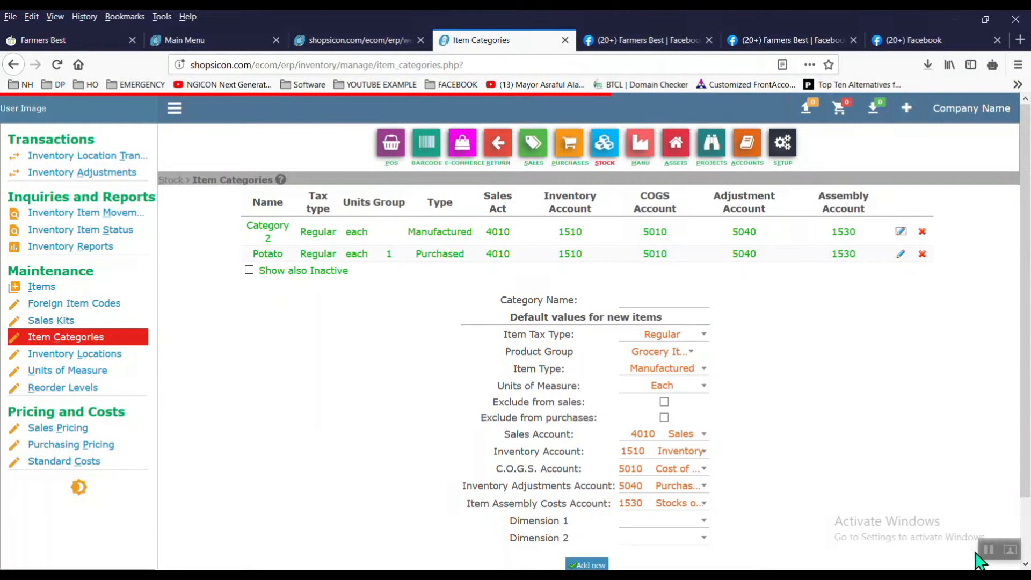
key("ctrl+Tab")
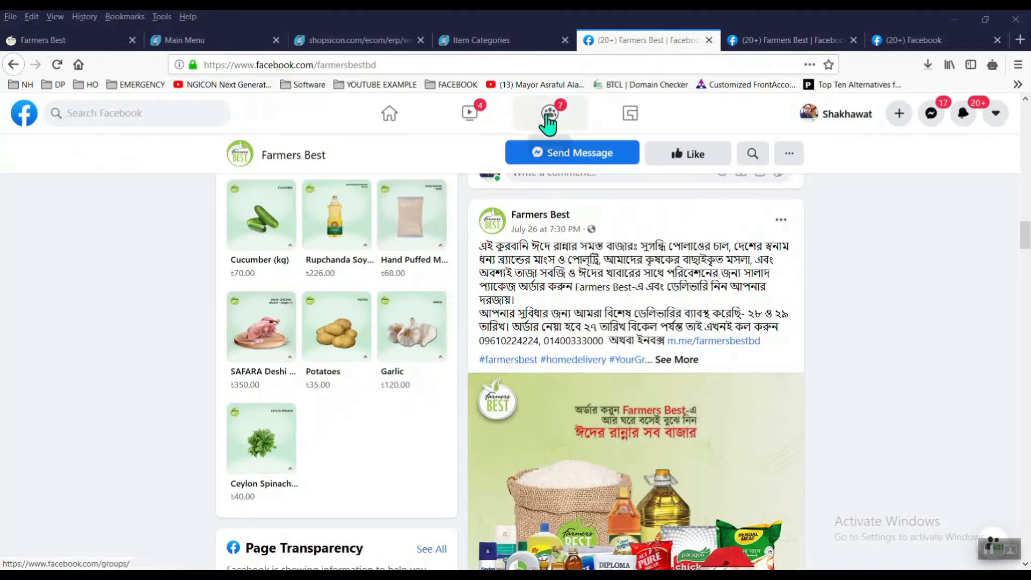
Step: Rename the item category 'Category 2' to 'Garlic'
left_click(481, 43)
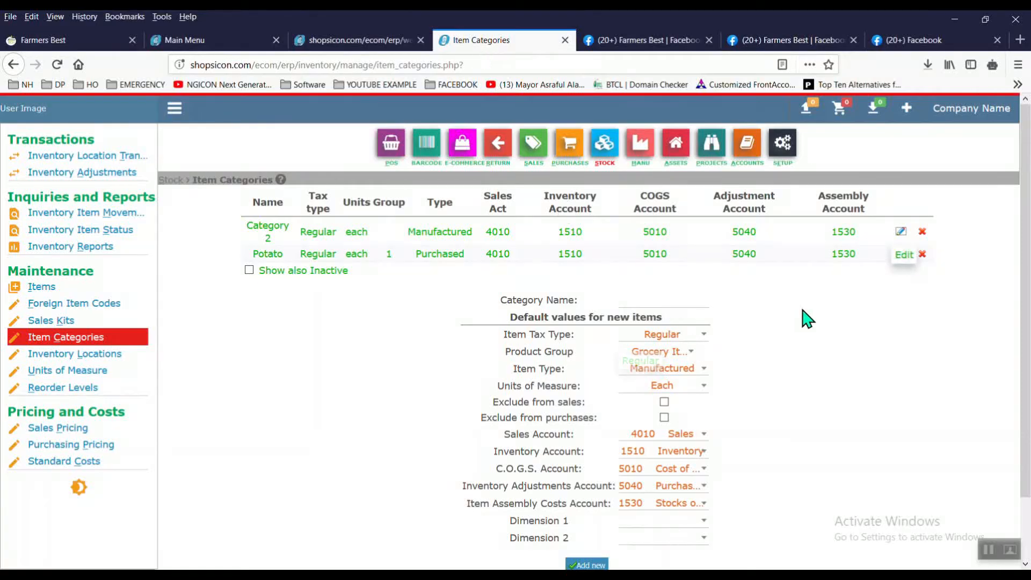
left_click(899, 232)
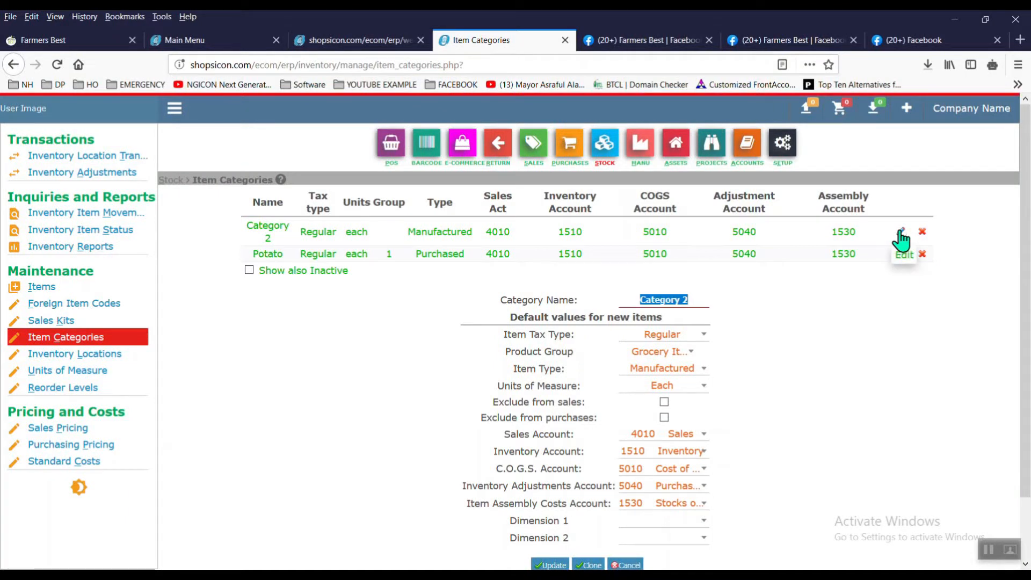
type("Garl")
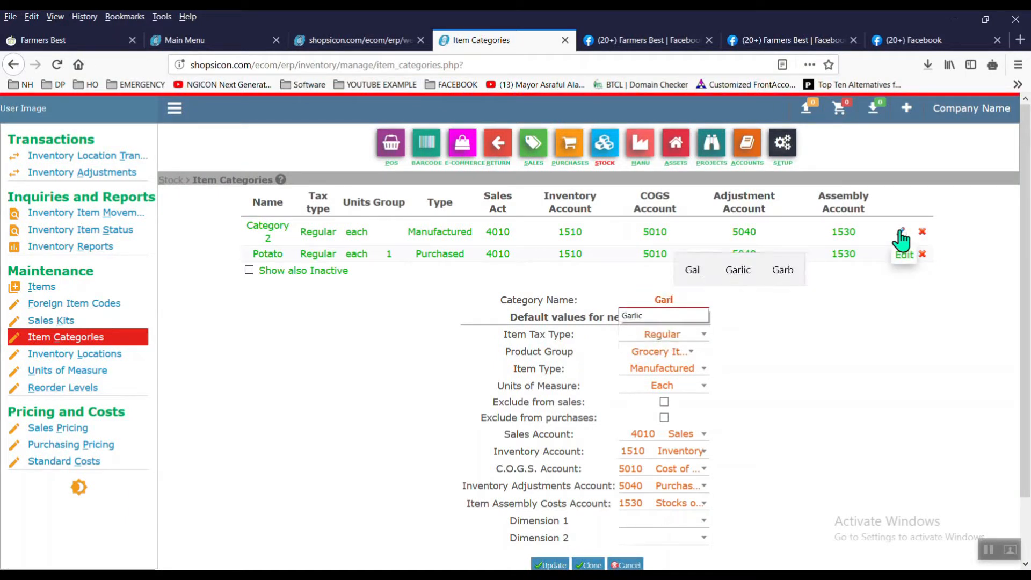
type("i")
key("Down")
key("Return")
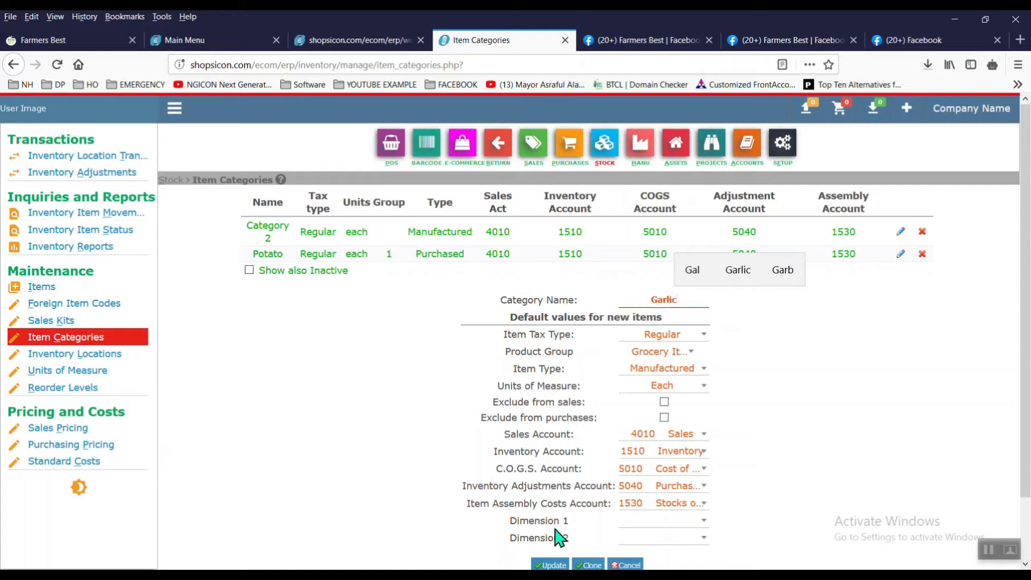
left_click(557, 565)
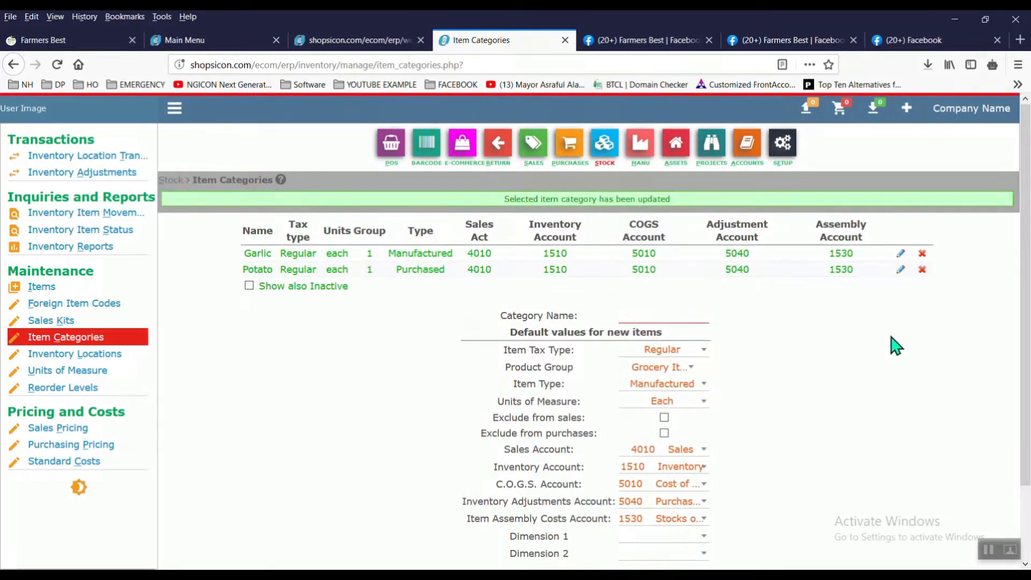
Step: Add 'Cucumber' as a new item category
type("Cucumber")
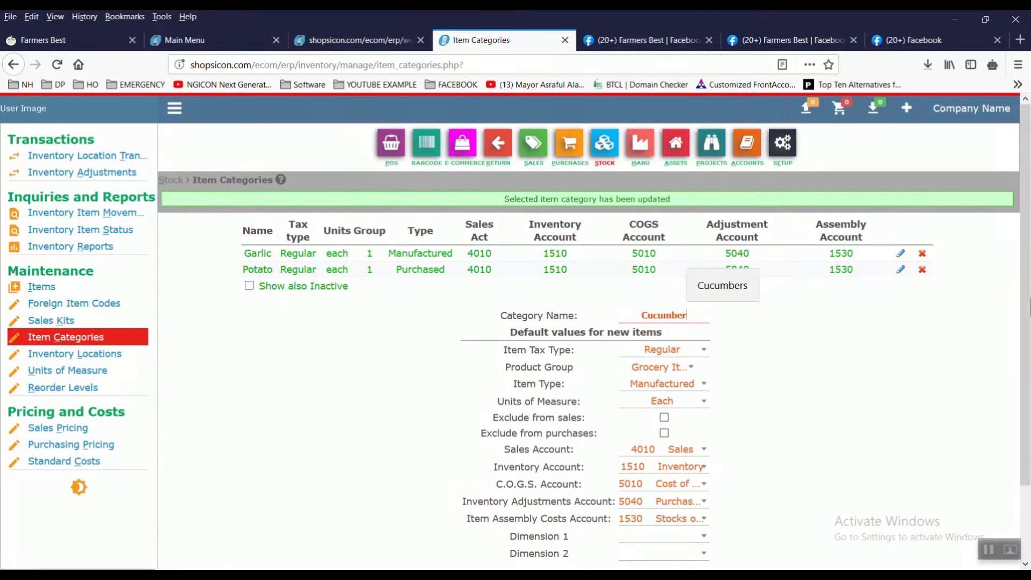
scroll(806, 507, "down", 3)
left_click(595, 498)
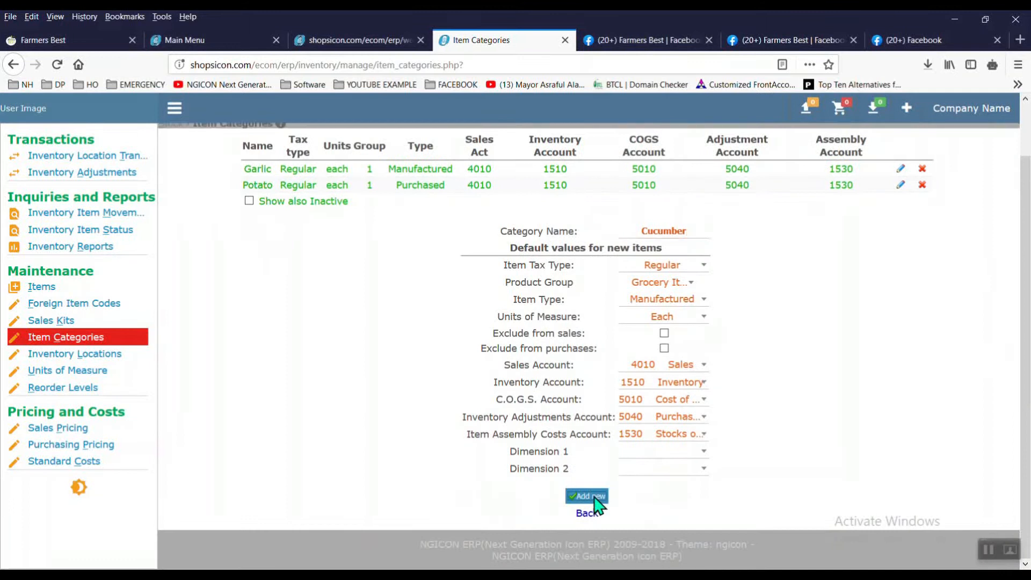
left_click(656, 41)
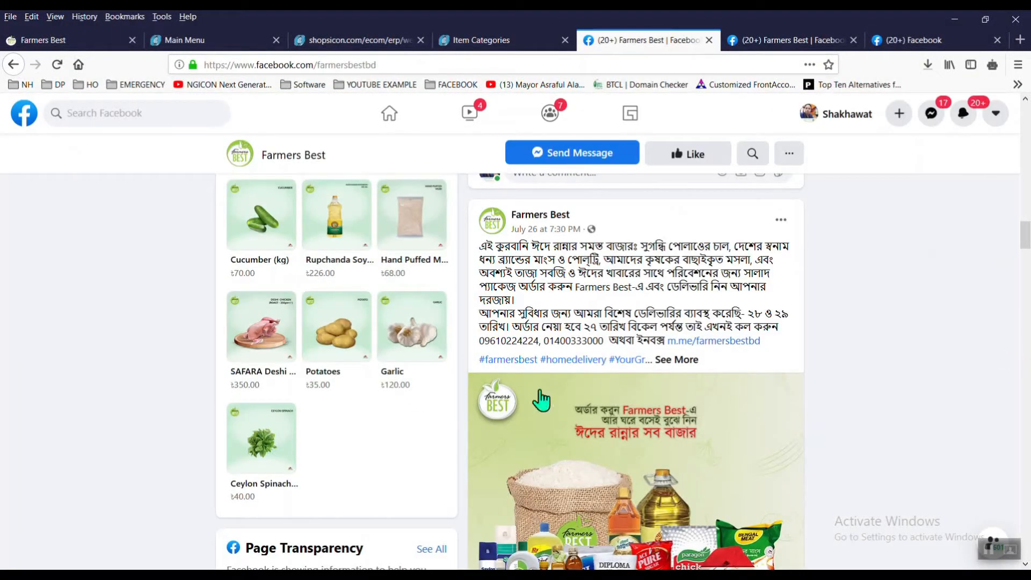
Step: Edit the Cucumber category to set its product group to Vegetable and update it
left_click_drag(1026, 239, 1026, 281)
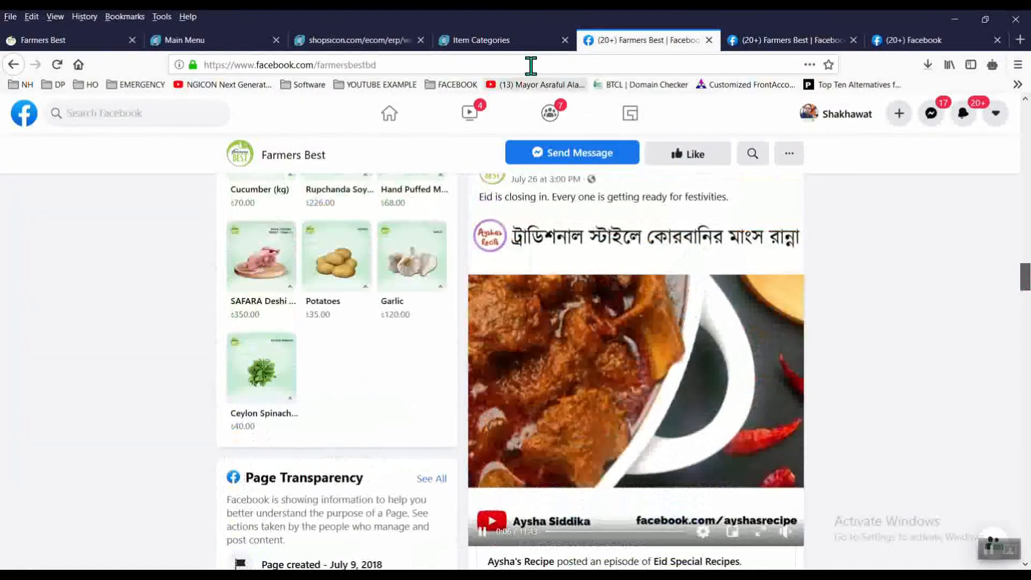
left_click(502, 42)
left_click(691, 385)
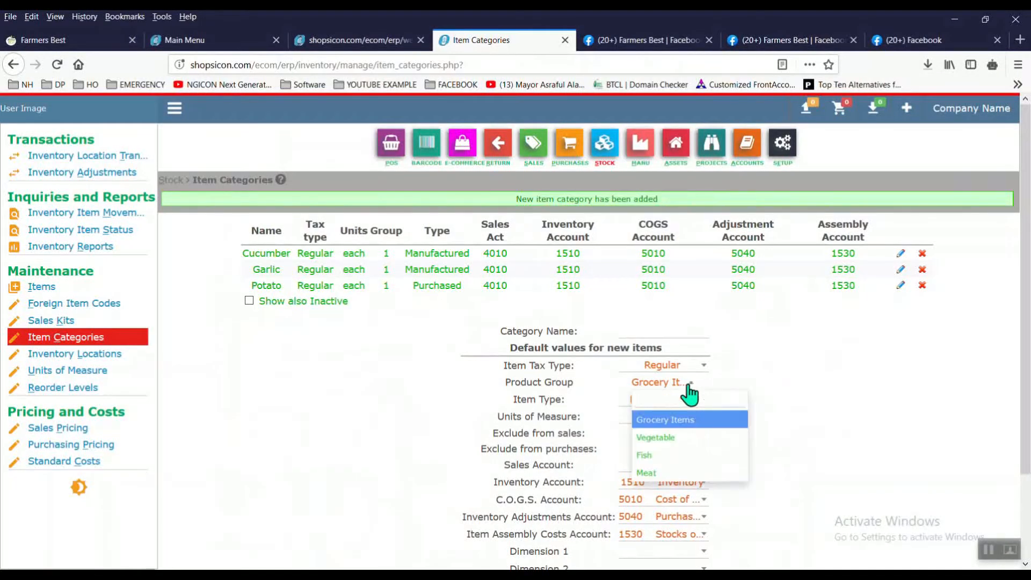
left_click(688, 441)
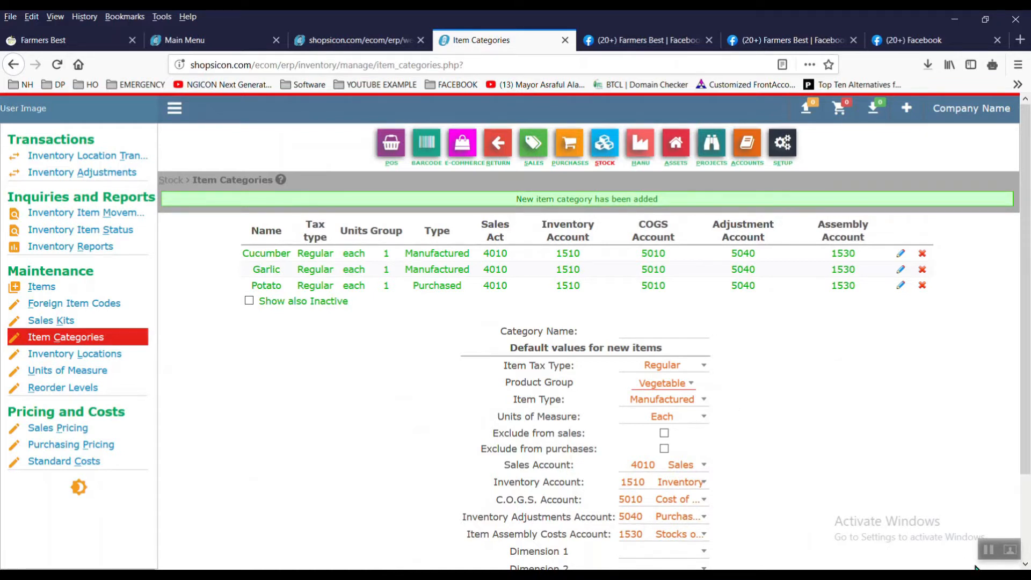
left_click(989, 551)
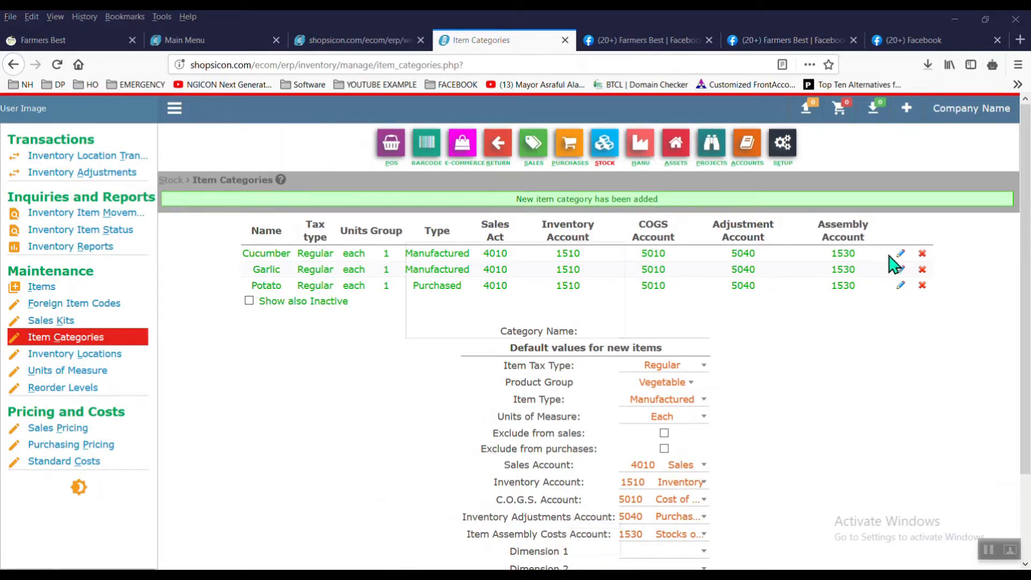
left_click(901, 255)
scroll(591, 323, "down", 2)
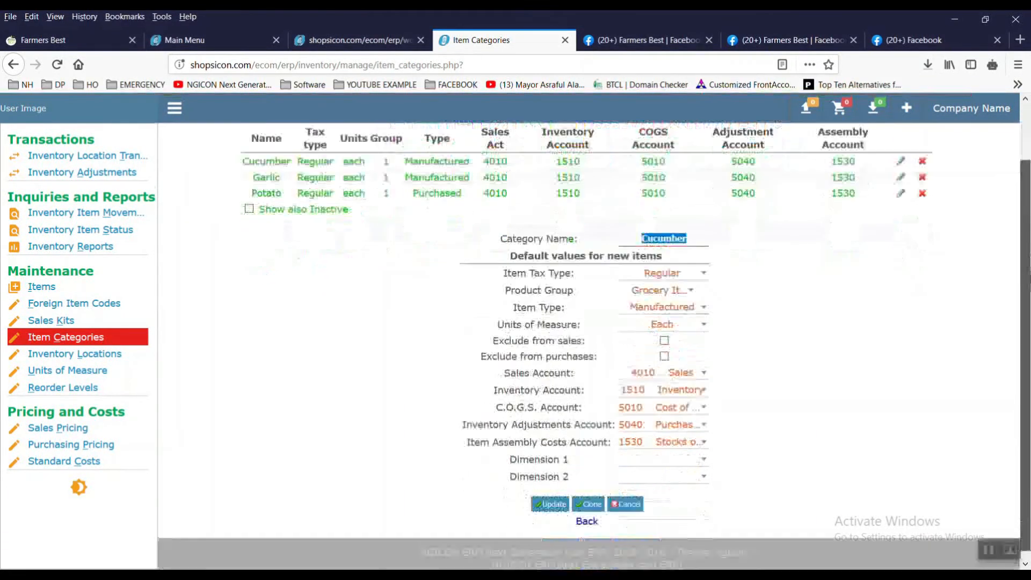
left_click(665, 285)
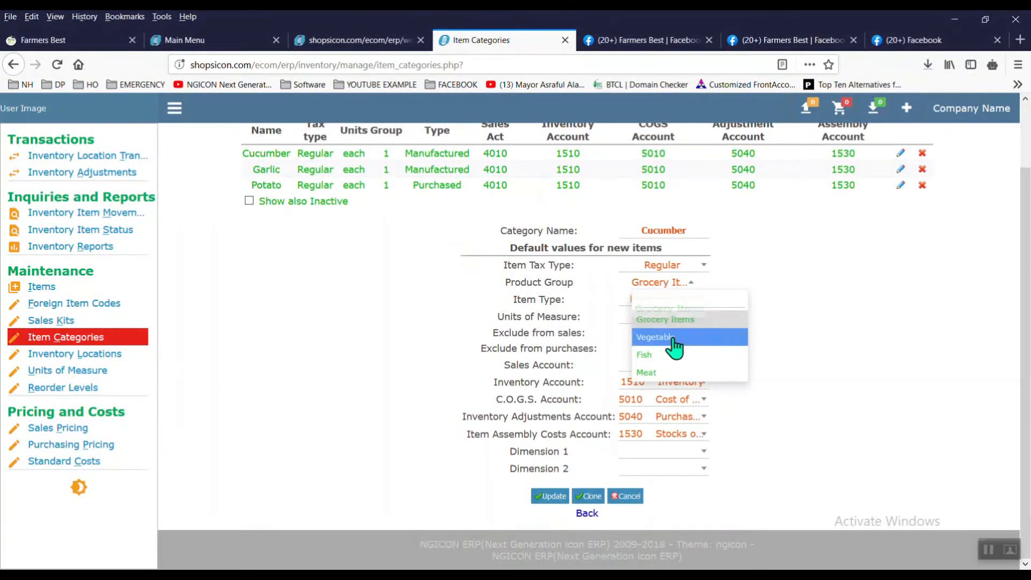
left_click(674, 338)
left_click(551, 496)
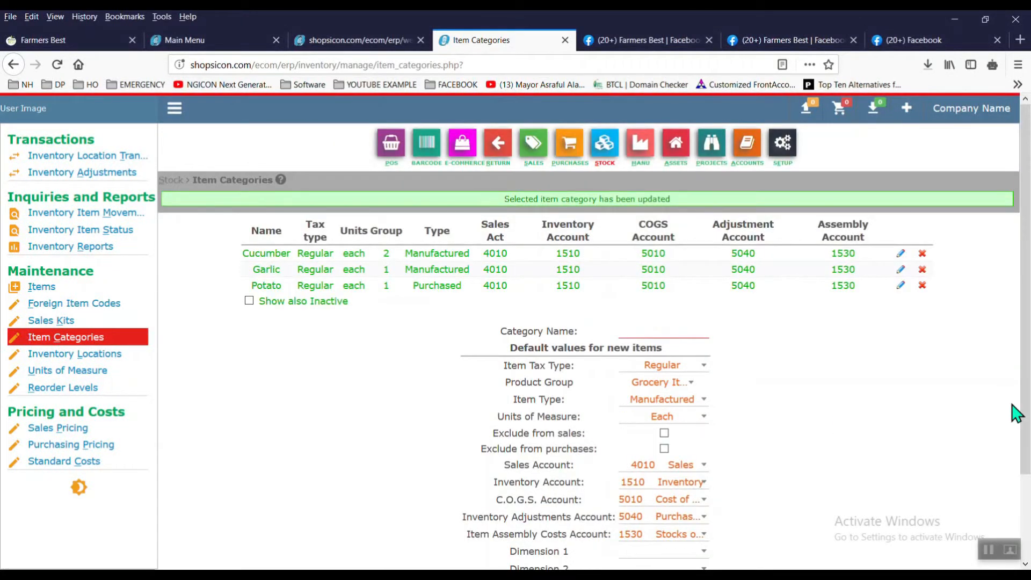
left_click(681, 41)
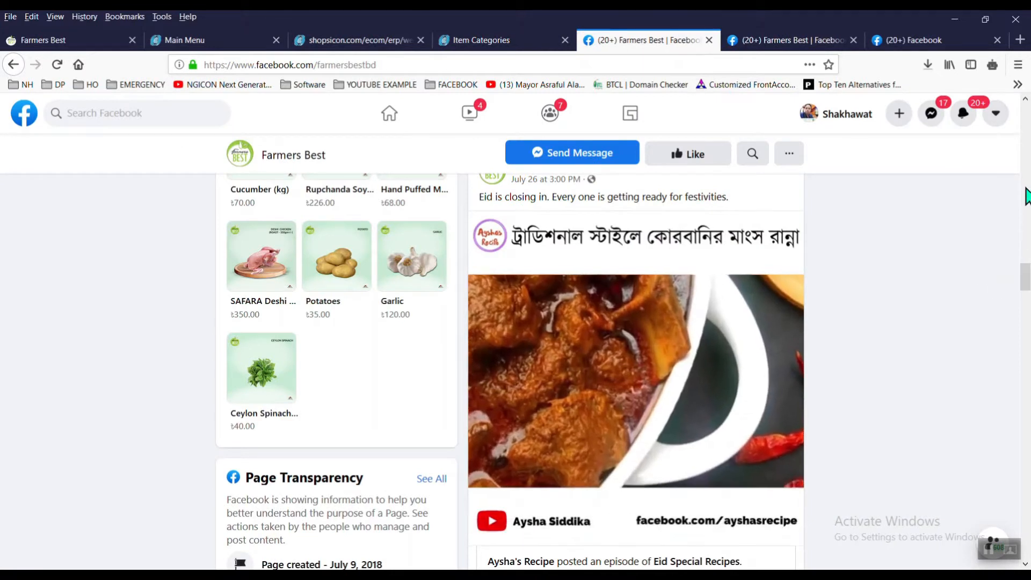
scroll(1026, 111, "up", 1)
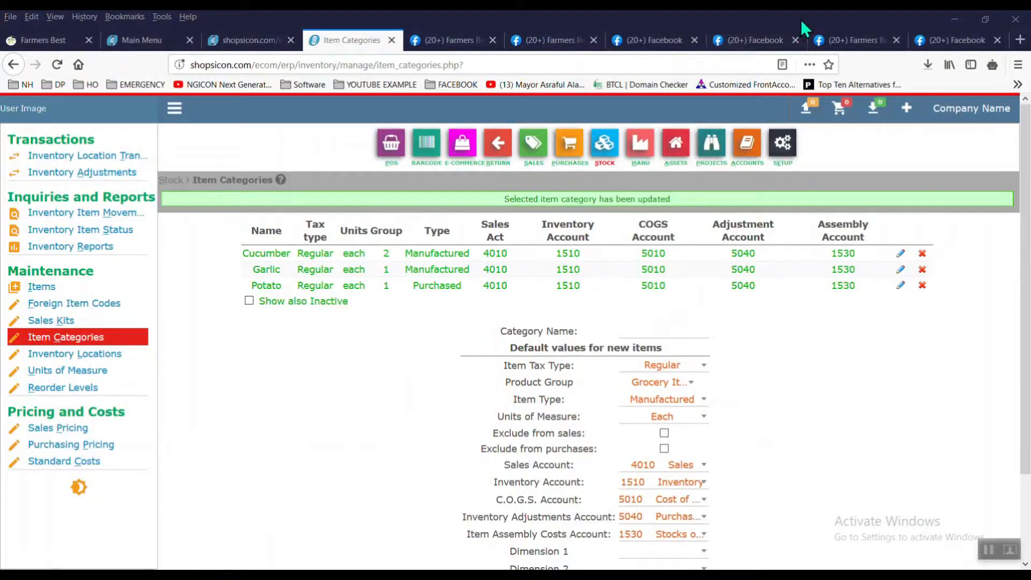
Step: Add 'Broccoli' as a new item category in the Vegetable product group
left_click(758, 41)
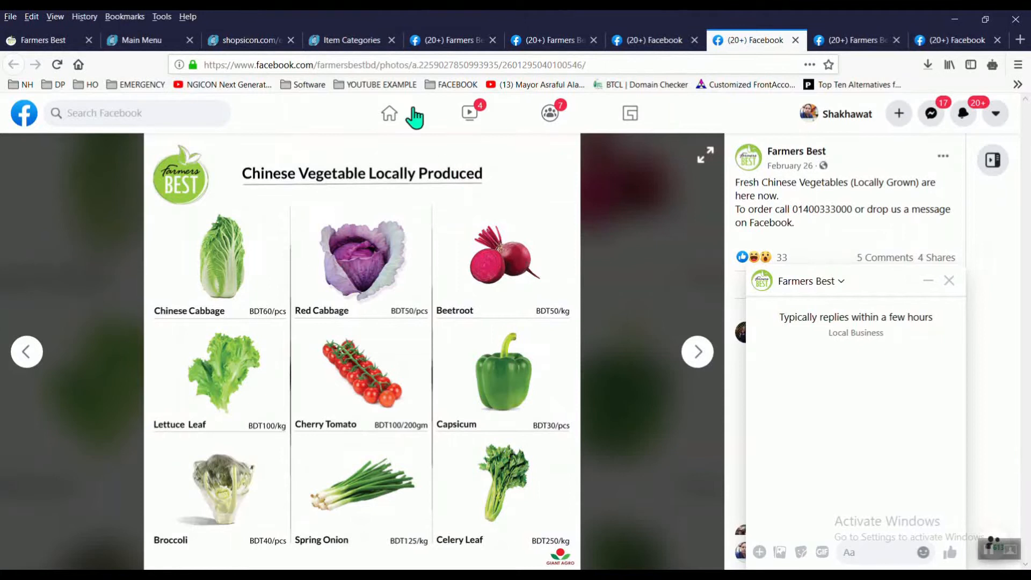
left_click(352, 42)
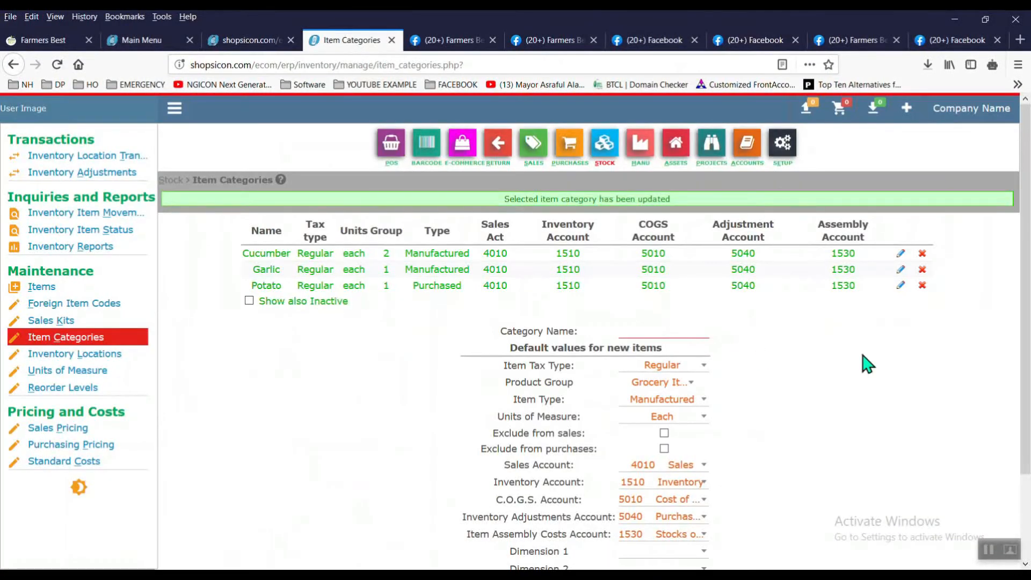
left_click(685, 391)
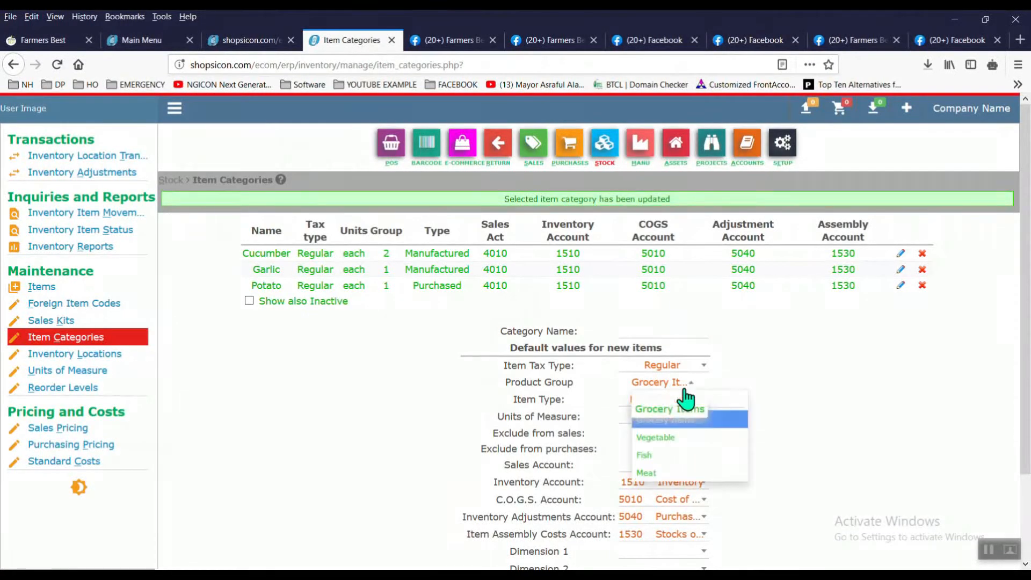
left_click(683, 437)
left_click(690, 330)
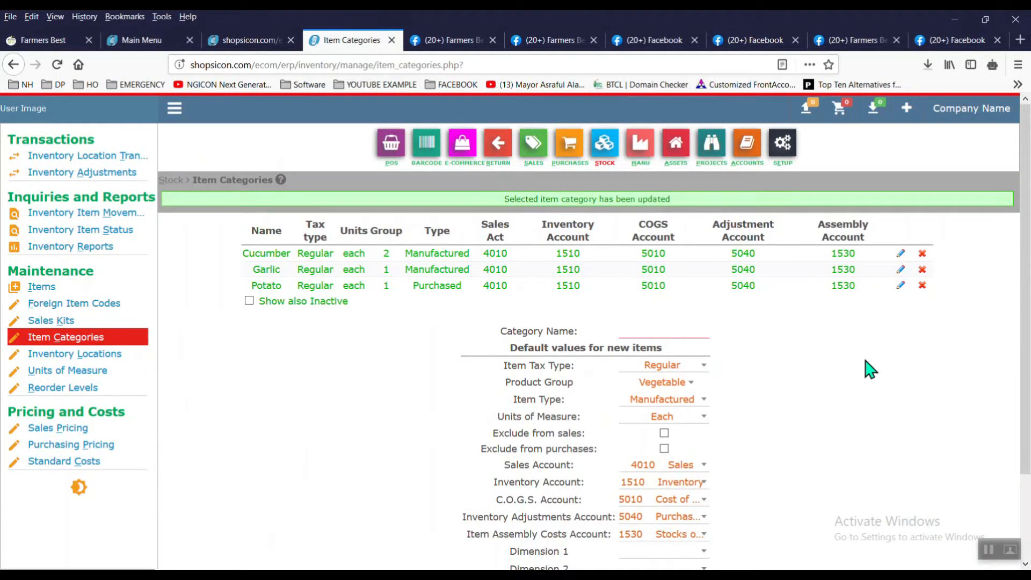
type("Broccoli")
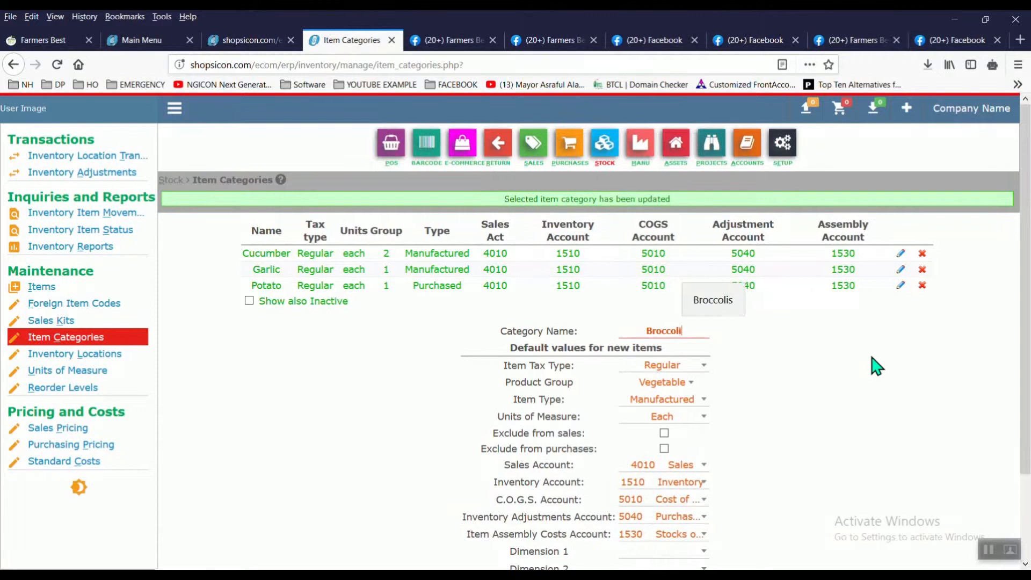
scroll(873, 368, "down", 2)
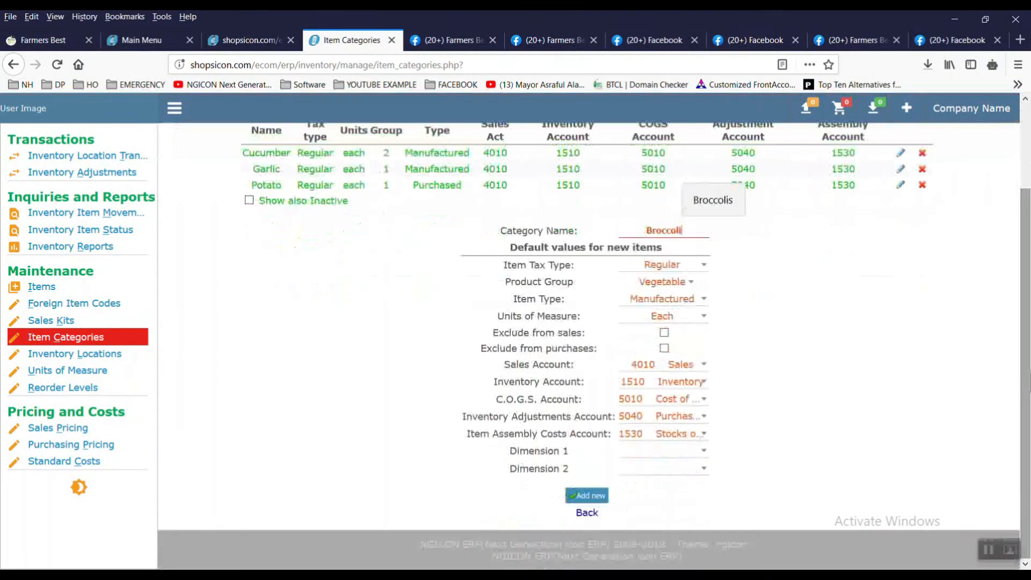
left_click(599, 499)
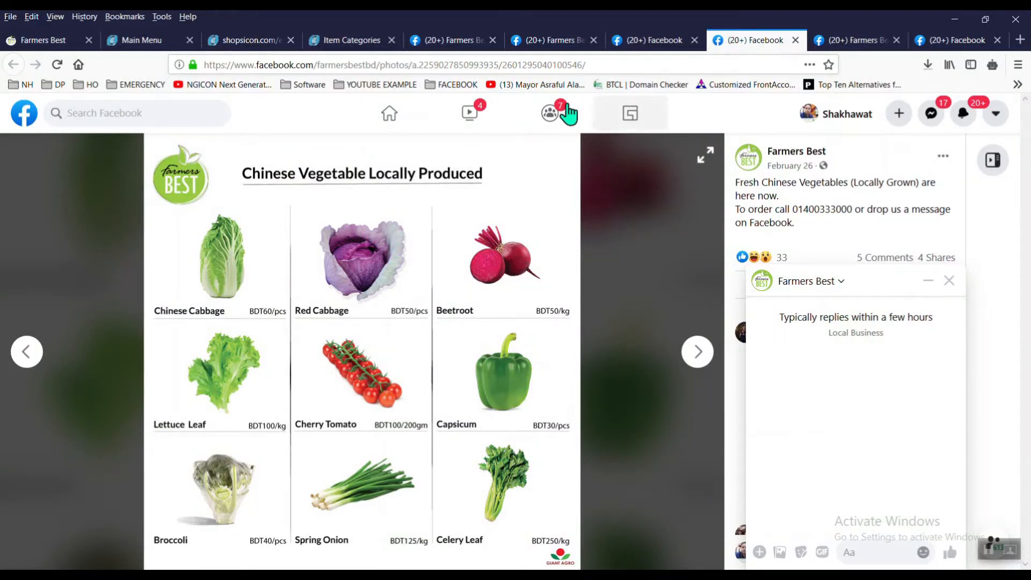
Step: Add 'Capsicum' as a new item category in the Vegetable product group
left_click(371, 40)
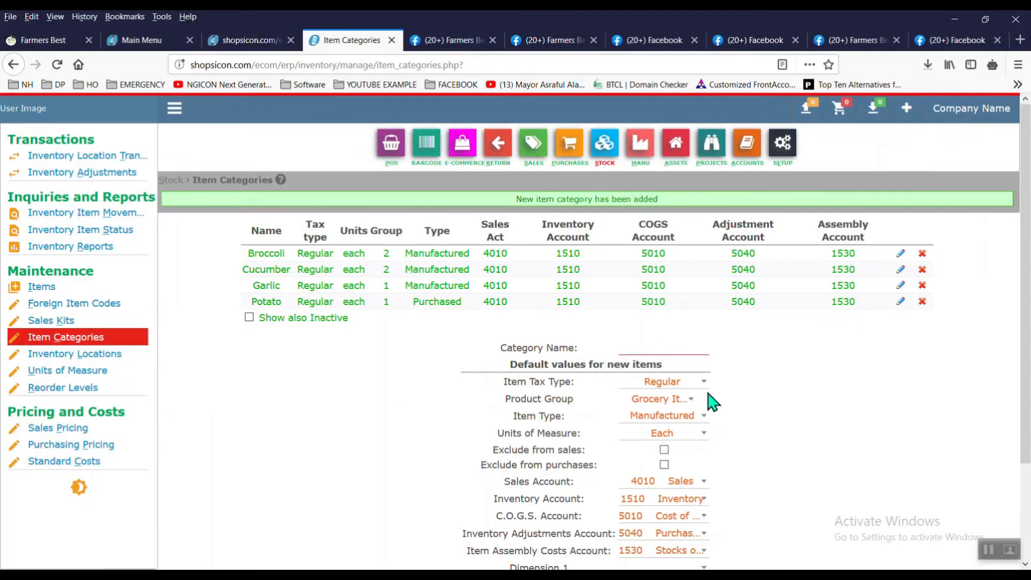
left_click(683, 401)
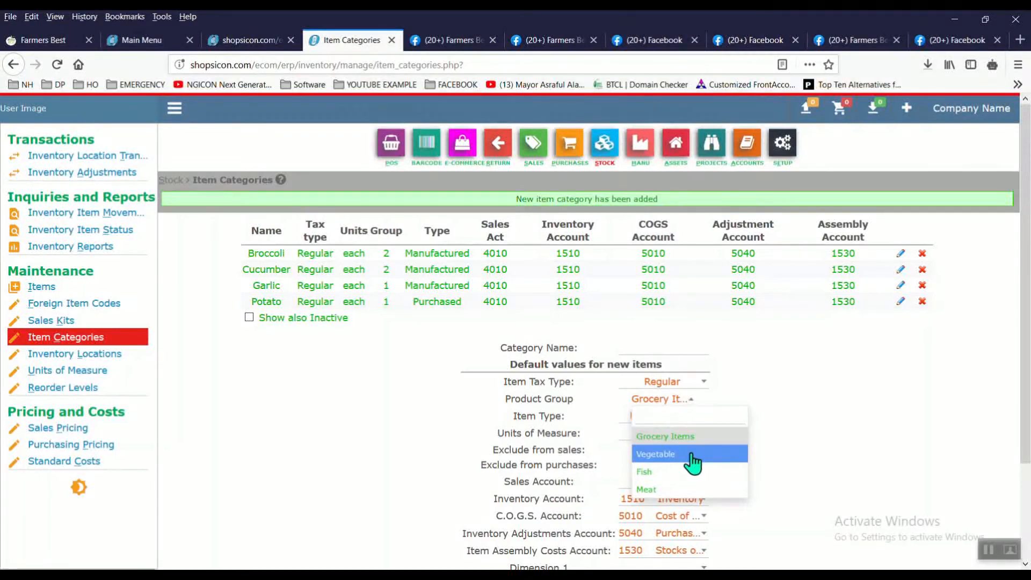
left_click(690, 455)
left_click(680, 349)
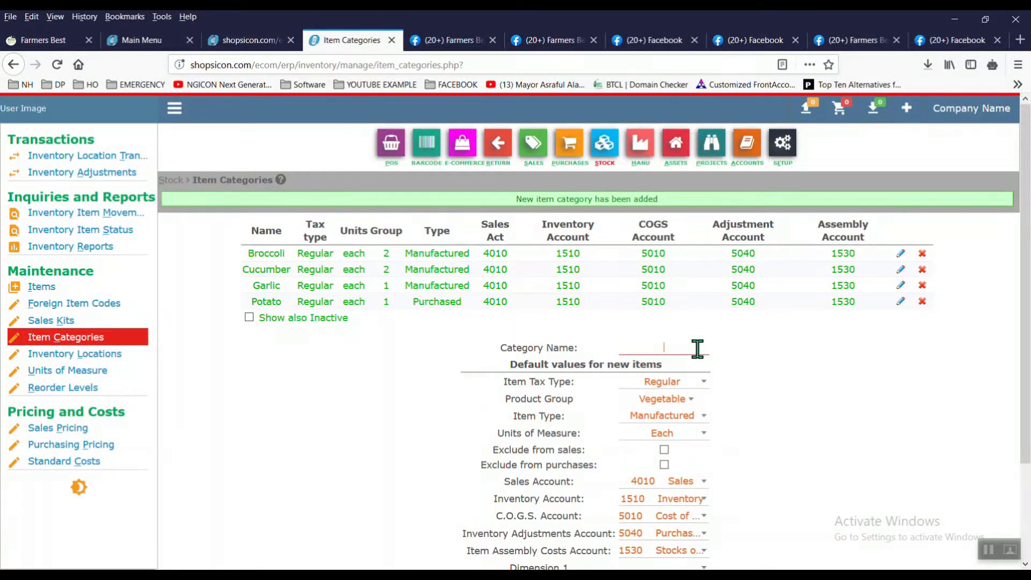
type("Capsicum")
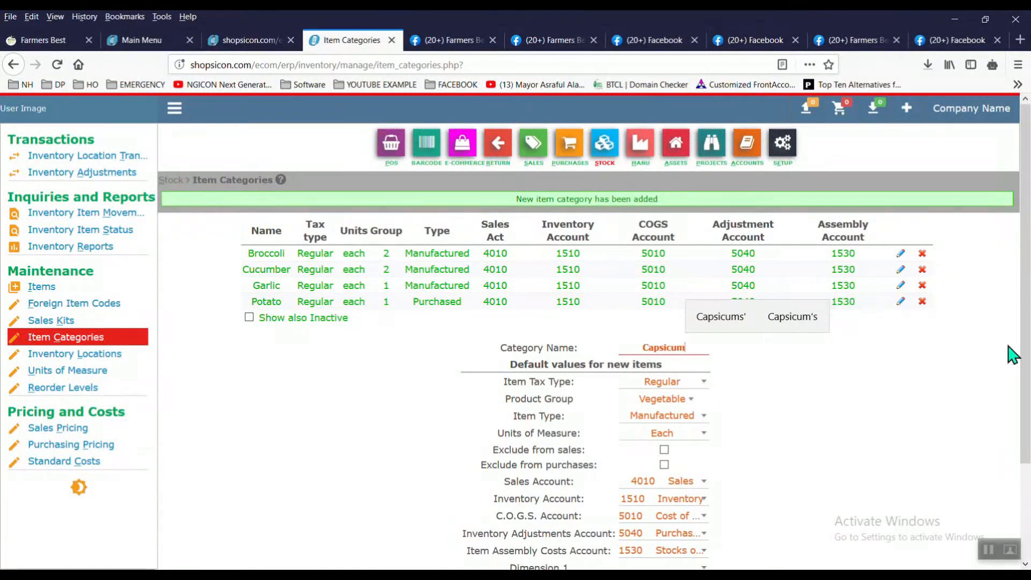
scroll(1012, 355, "down", 3)
left_click(593, 498)
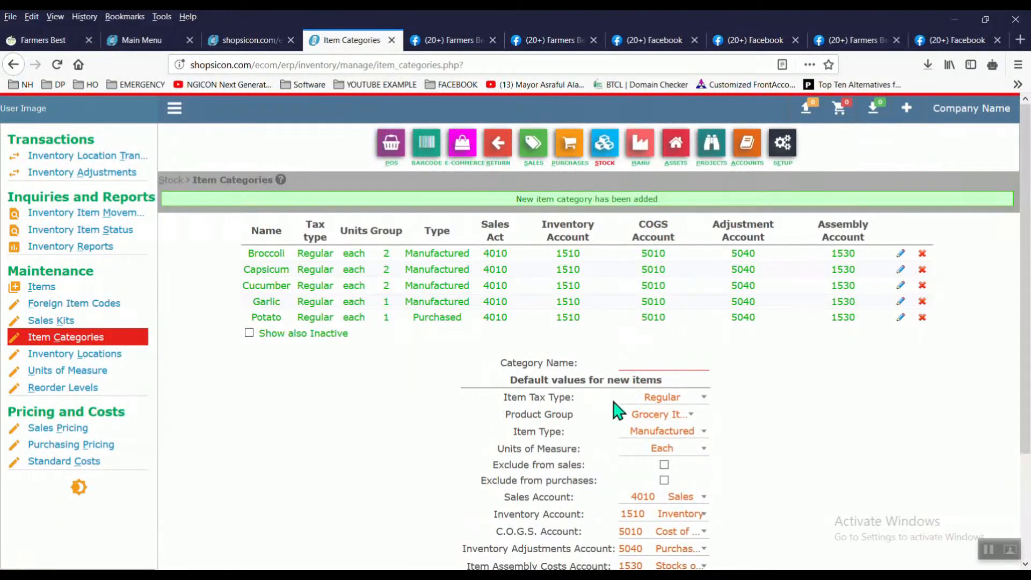
left_click(576, 173)
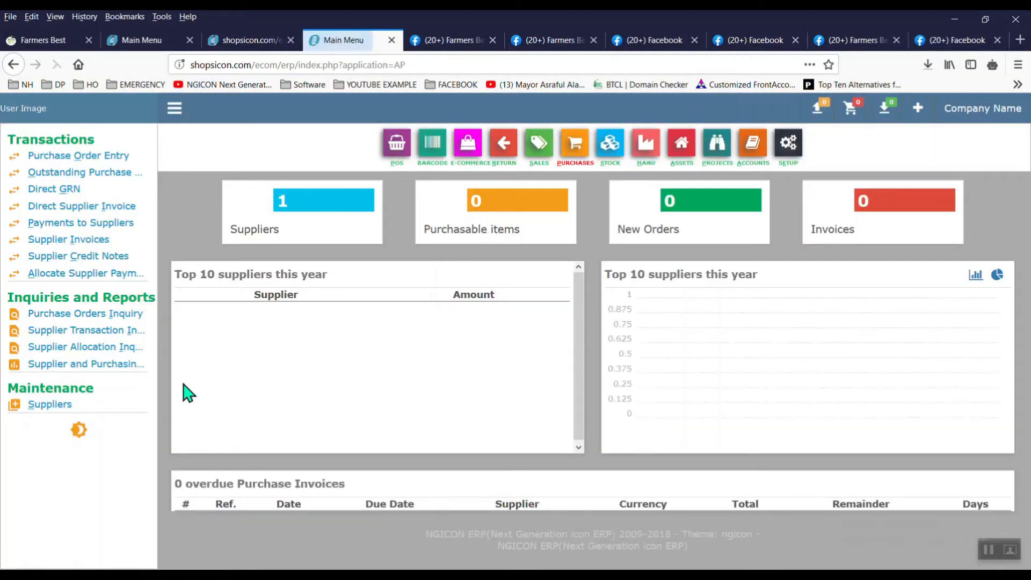
Step: Save a new supplier named 'Grocery Supplier' with the same short name
left_click(34, 405)
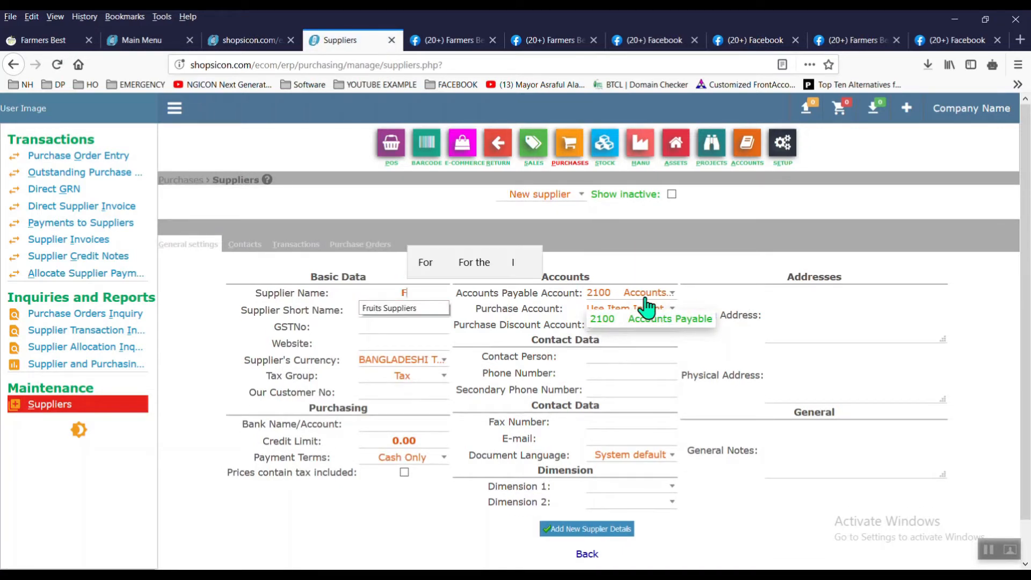
left_click(438, 306)
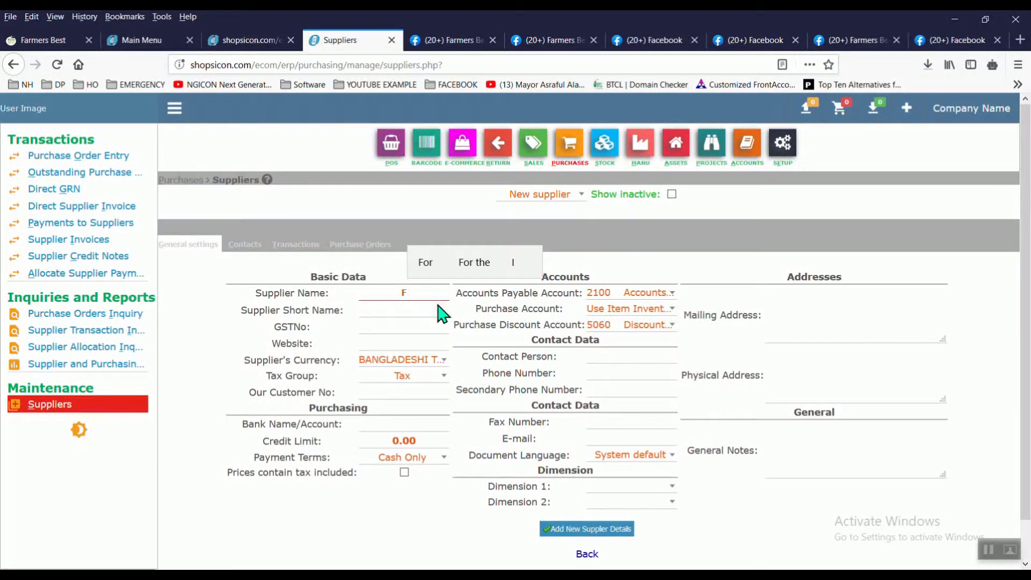
key("BackSpace")
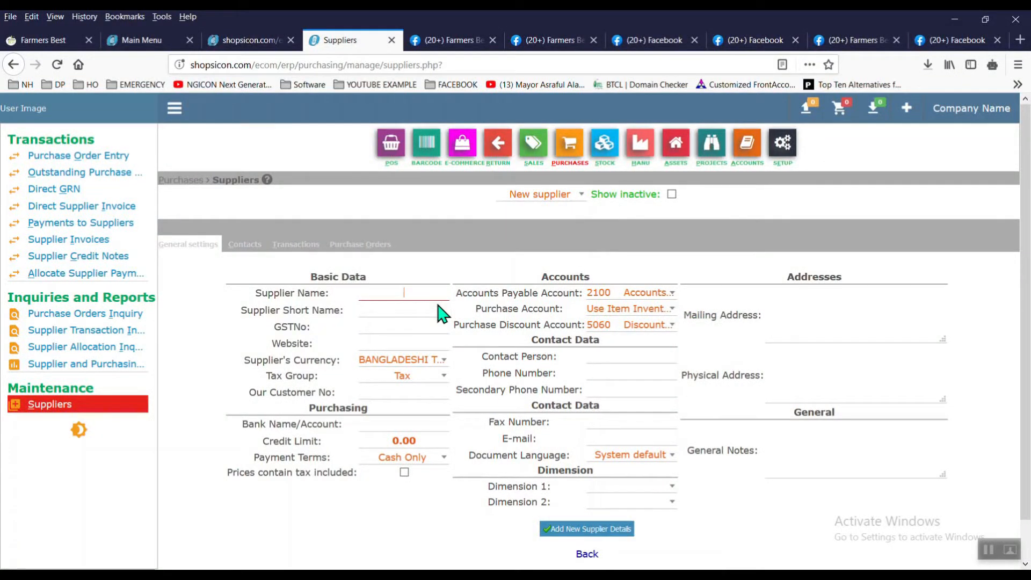
type("Groce")
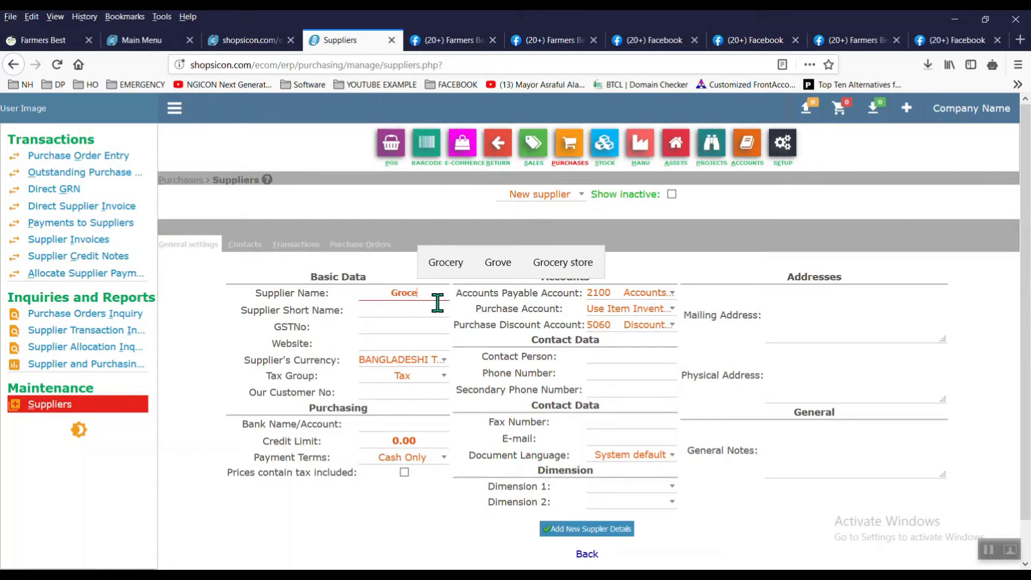
left_click(440, 263)
type("S")
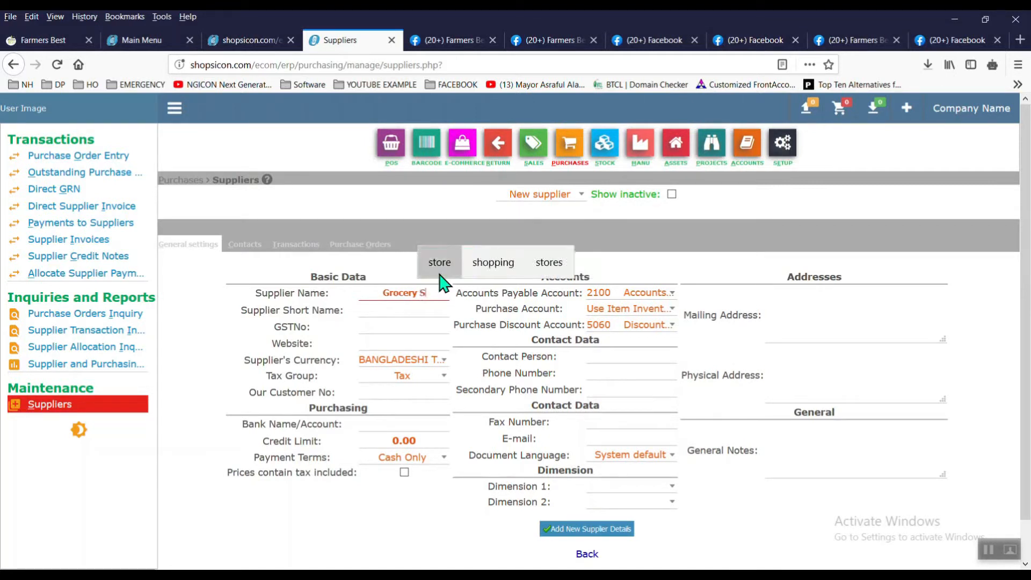
type("upplier")
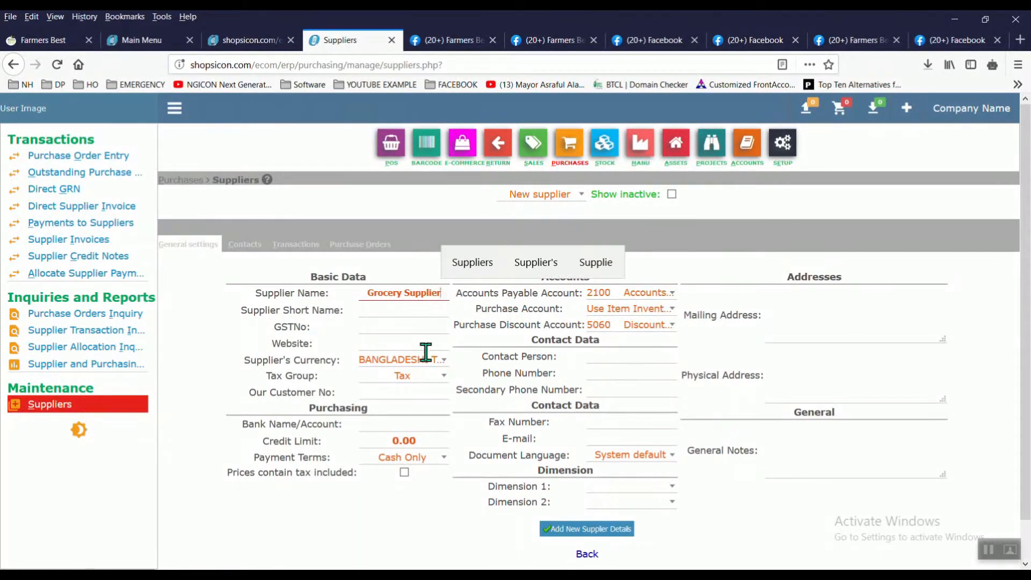
key("Tab")
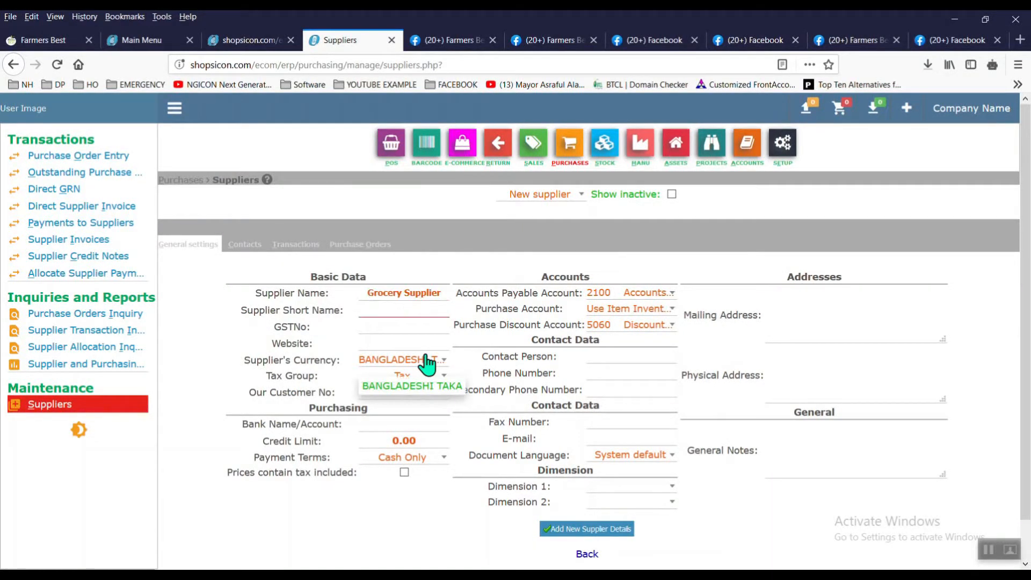
type("Grocery Supplier")
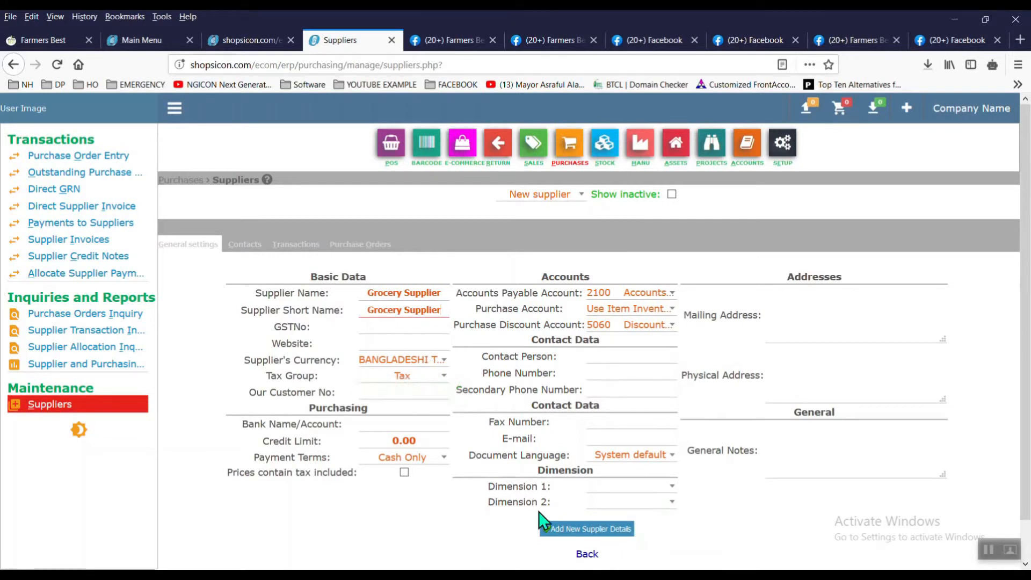
left_click(615, 357)
left_click(619, 367)
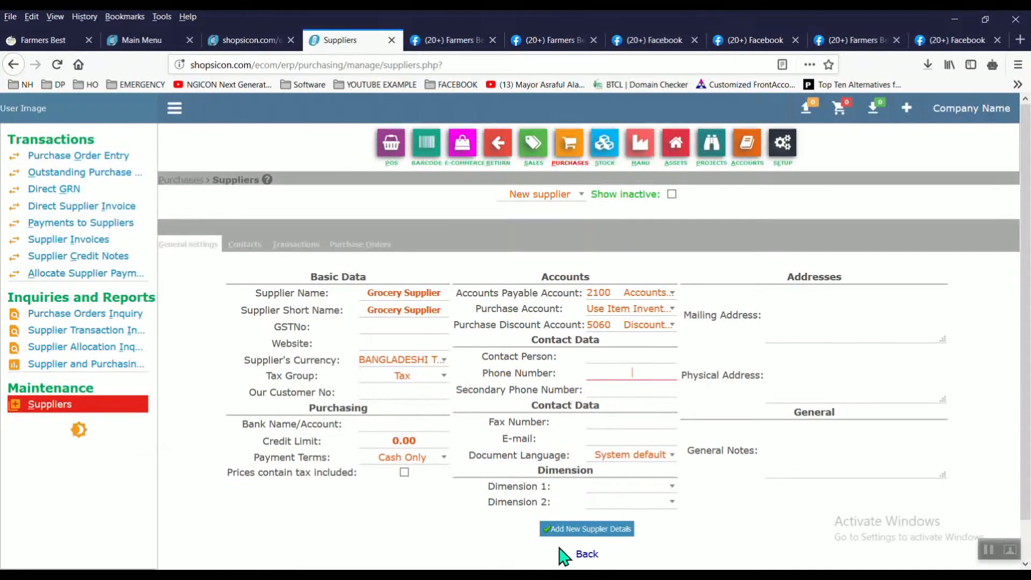
left_click(590, 536)
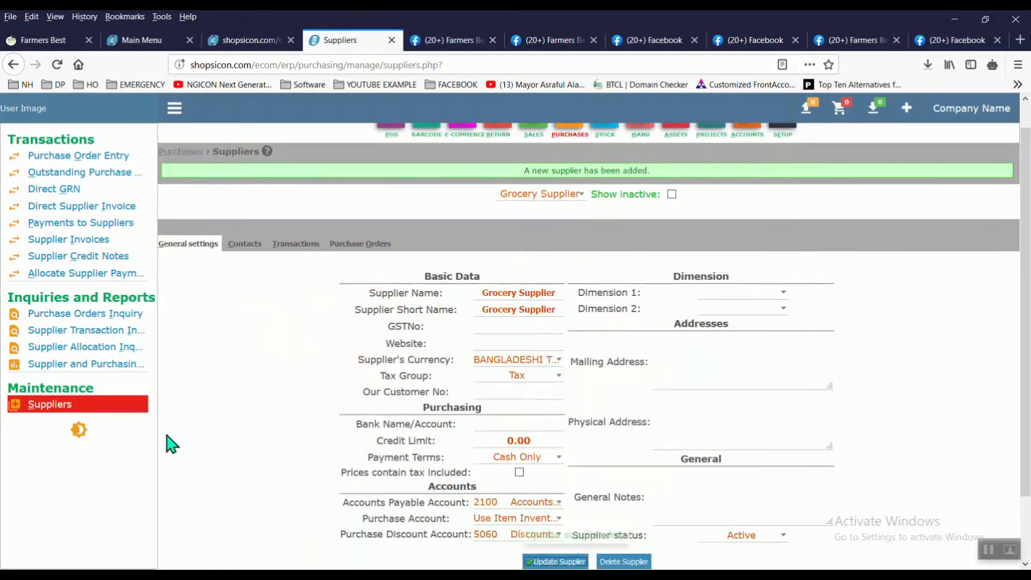
Step: Add a new supplier named 'Vegetable Supplier' with the same short name
left_click(74, 410)
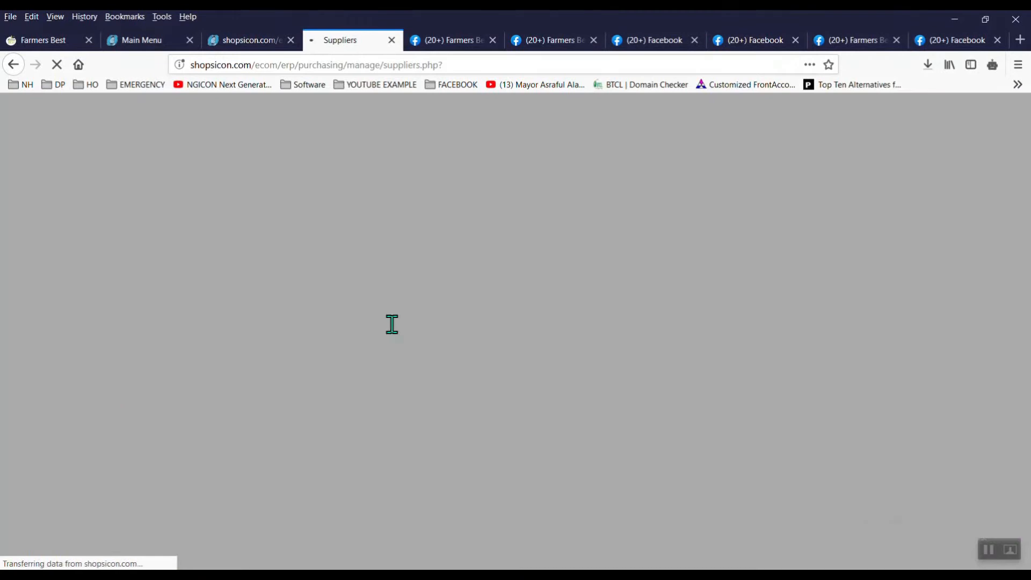
type("Vegetable Supplier")
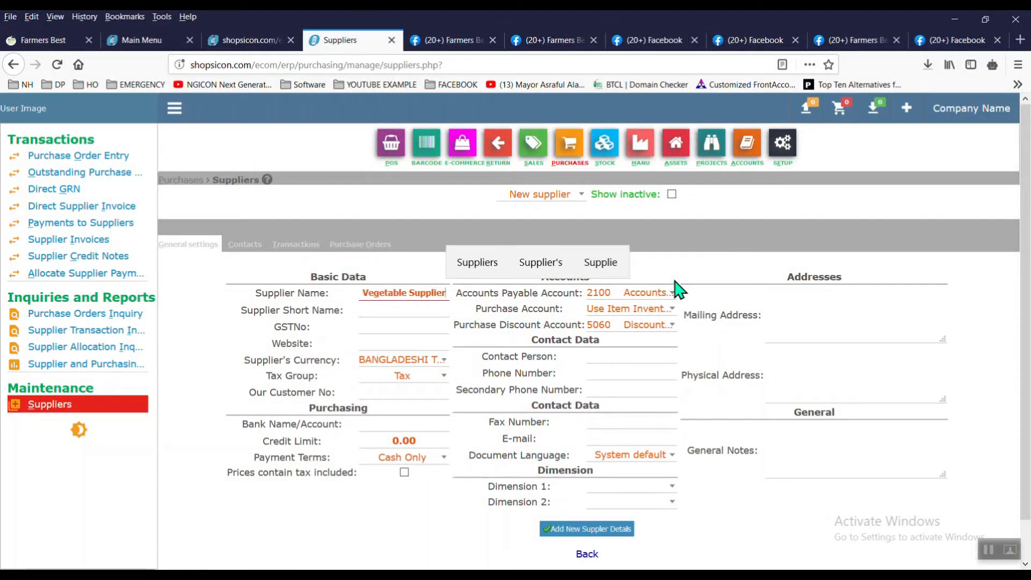
key("Tab")
type("Vegetable Supplier")
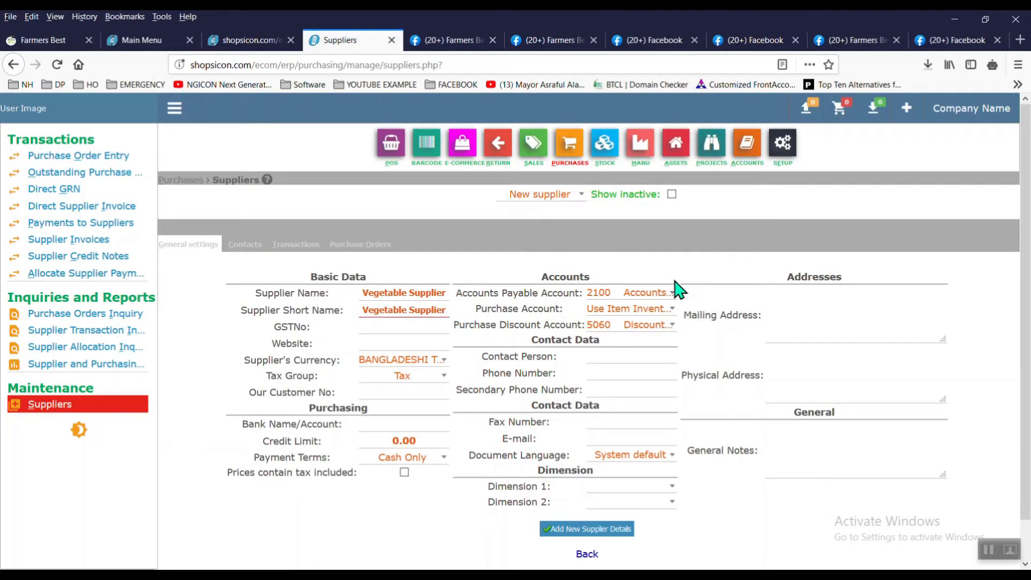
left_click(618, 530)
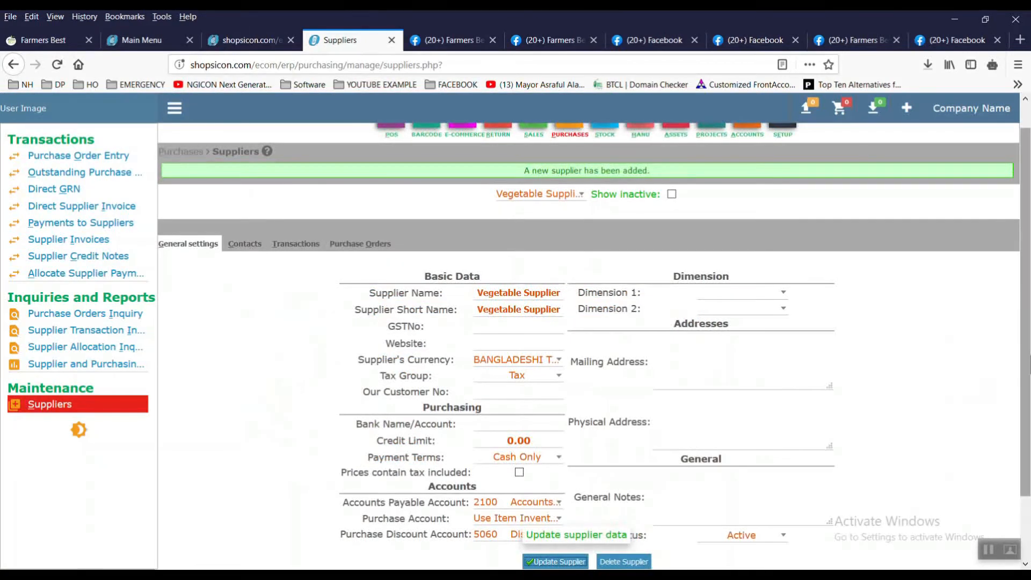
left_click_drag(1030, 351, 1027, 267)
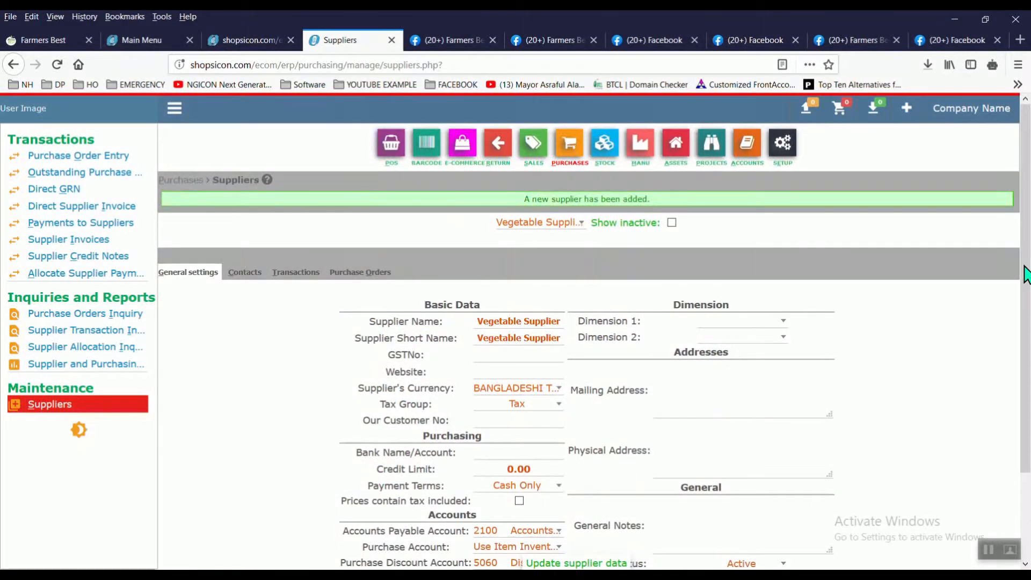
left_click(427, 160)
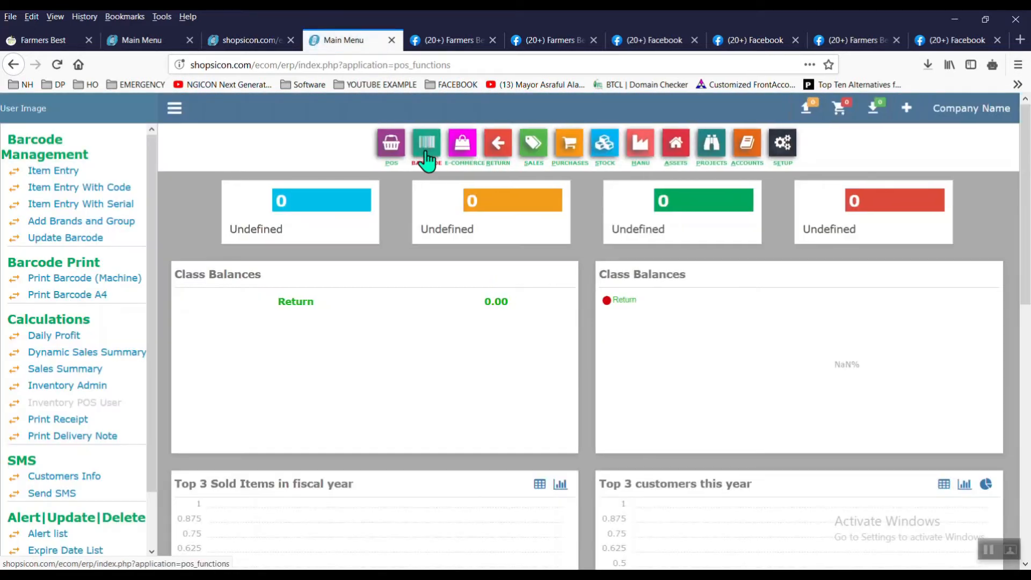
Step: Open a new Projects Dimension Entry form showing reference 11, glancing at the logo and storefront tabs
left_click(89, 172)
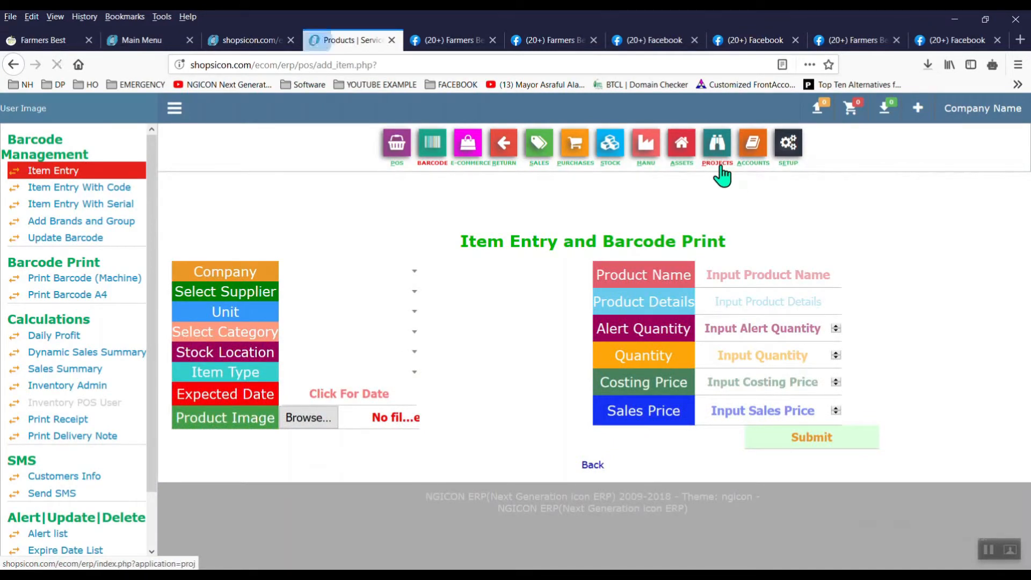
left_click(720, 169)
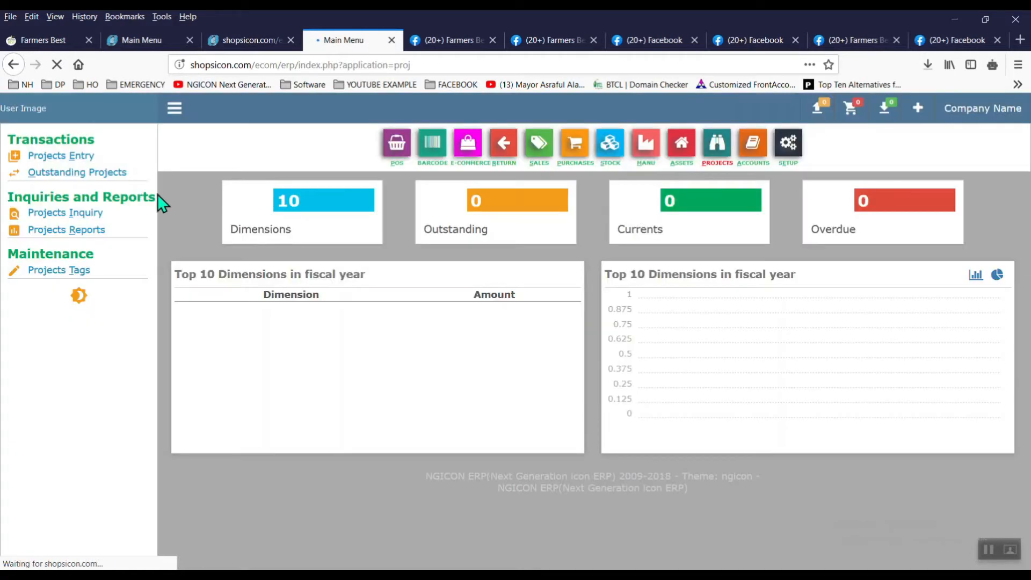
left_click(83, 155)
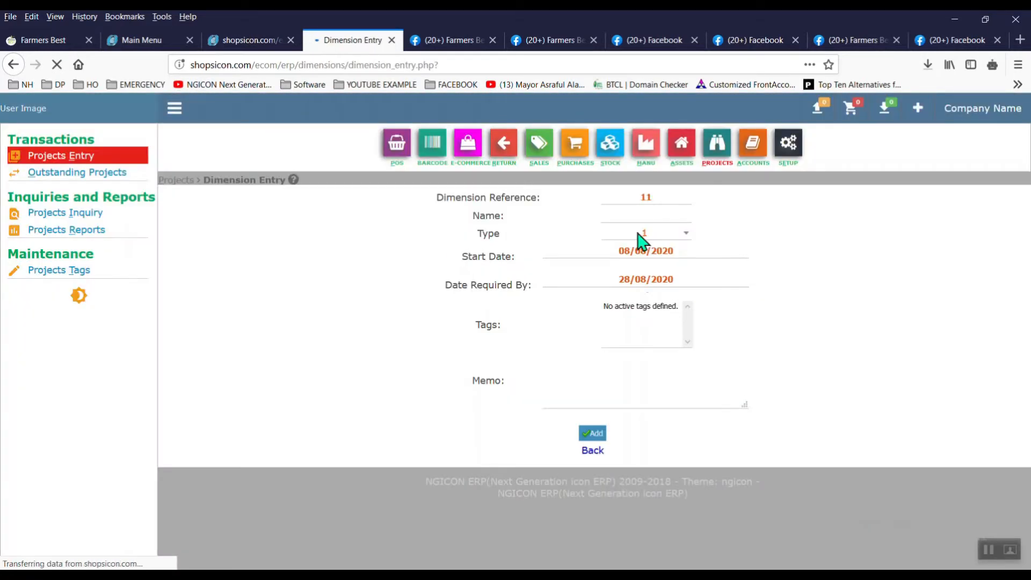
left_click(674, 218)
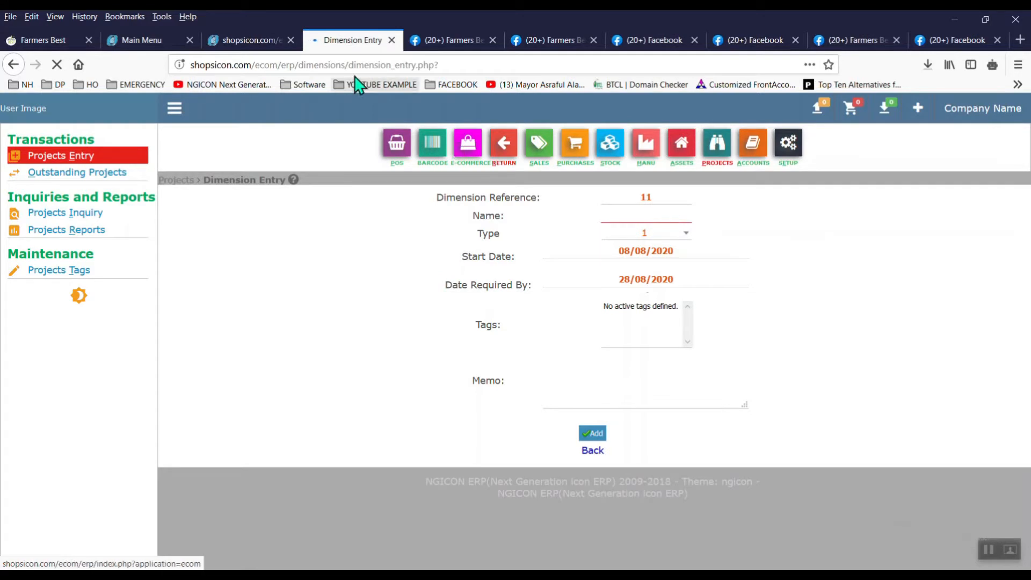
left_click(265, 41)
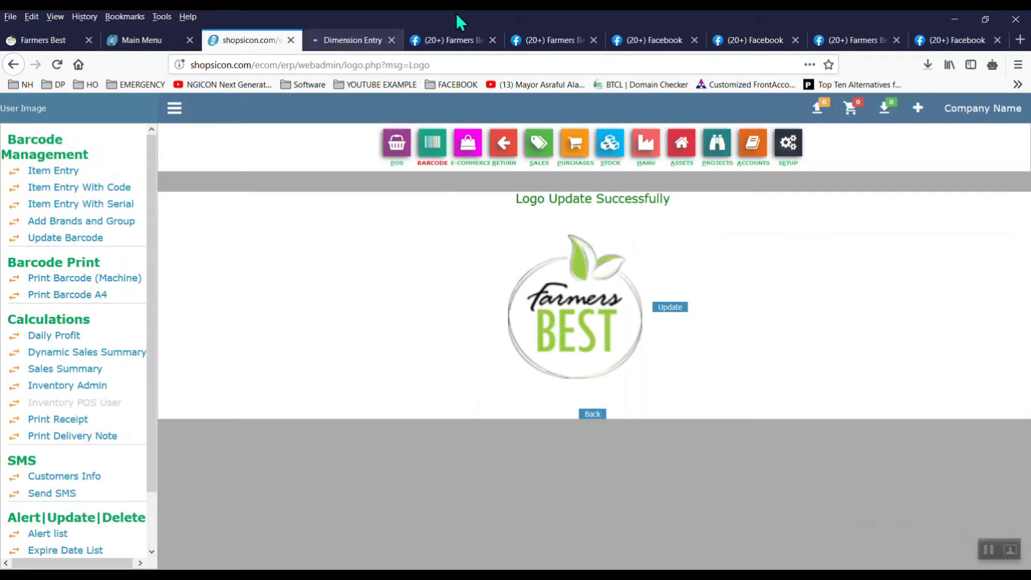
left_click(39, 43)
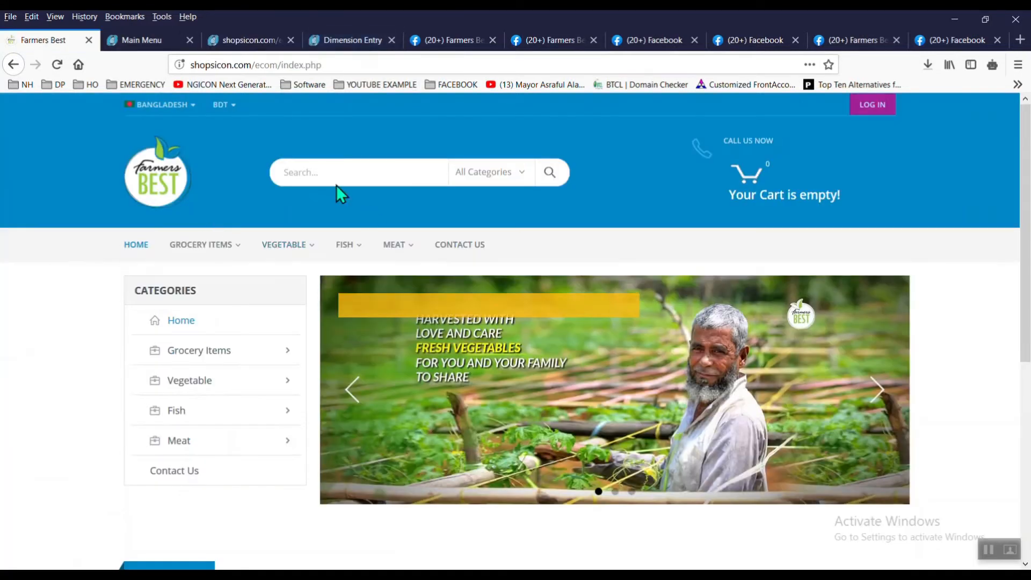
left_click(166, 42)
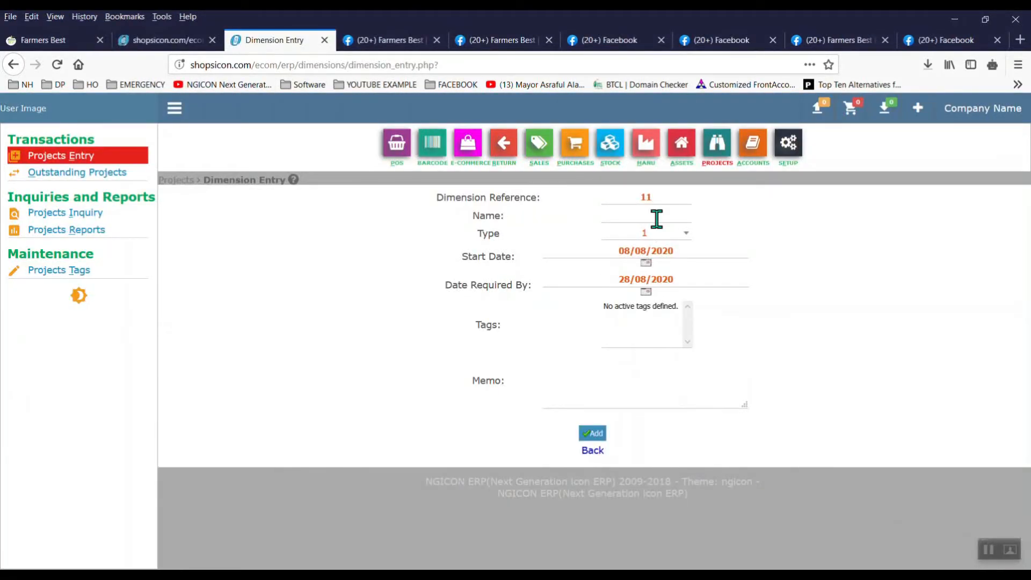
Step: Add a dimension named 'Farmers Best' with reference 'Dhaka'
left_click(656, 217)
type("Farmers Best")
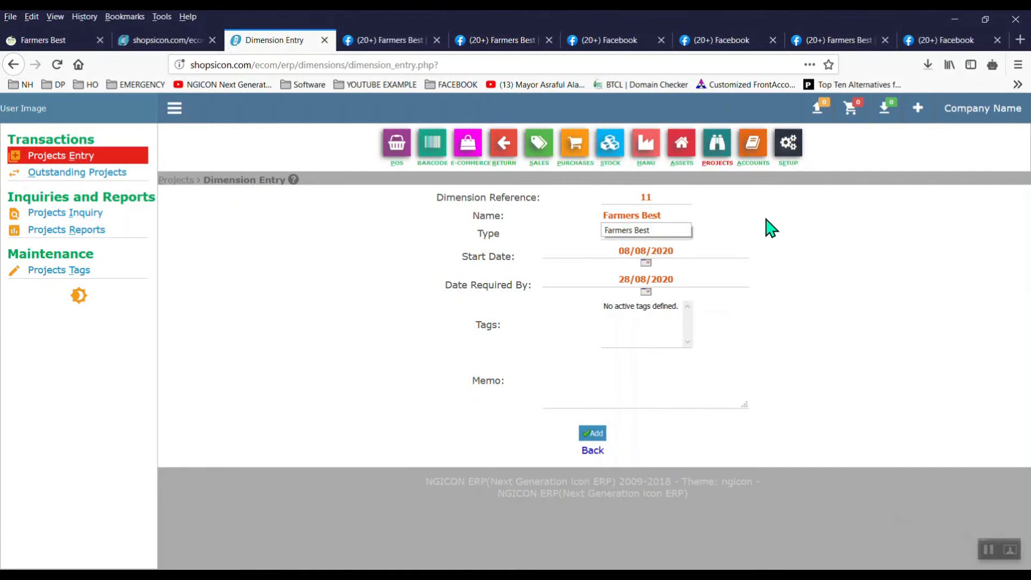
key("BackSpace")
key("BackSpace")
key("BackSpace")
key("BackSpace")
key("BackSpace")
key("BackSpace")
key("BackSpace")
key("BackSpace")
key("BackSpace")
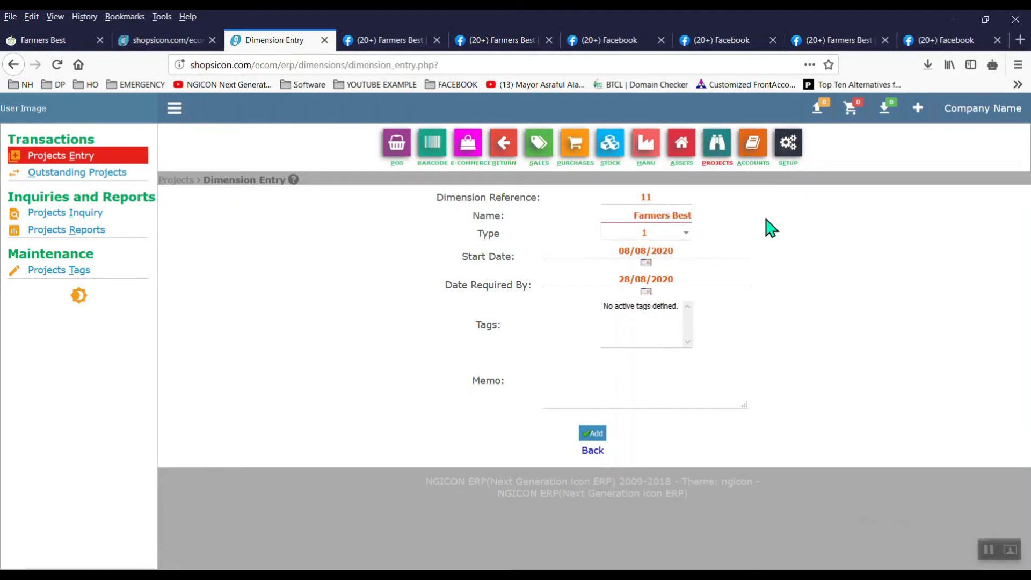
key("BackSpace")
key("BackSpace")
key("BackSpace")
key("BackSpace")
key("BackSpace")
key("BackSpace")
key("BackSpace")
key("BackSpace")
key("BackSpace")
key("BackSpace")
key("BackSpace")
key("BackSpace")
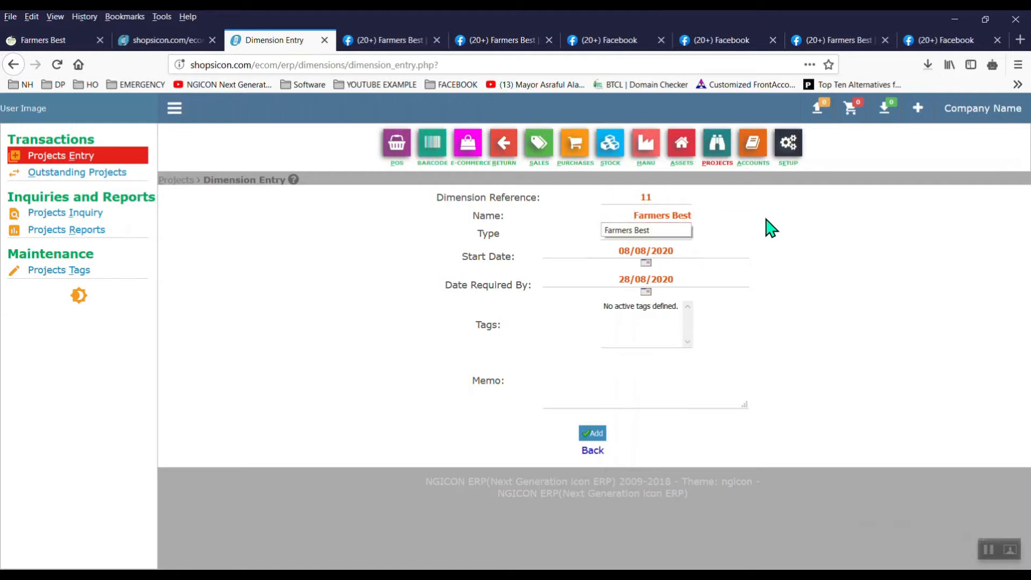
double_click(647, 197)
type("Dha")
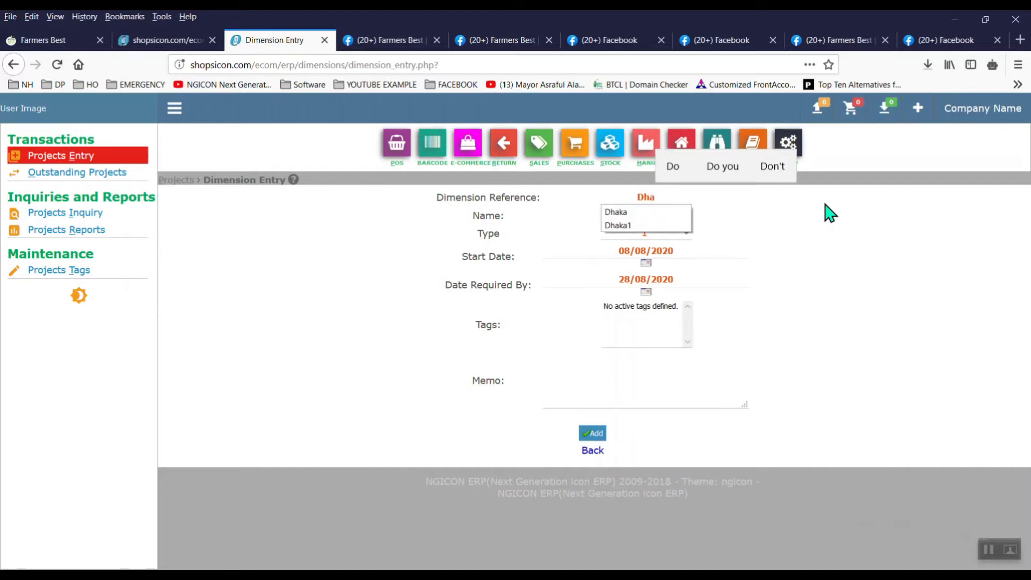
type("ka")
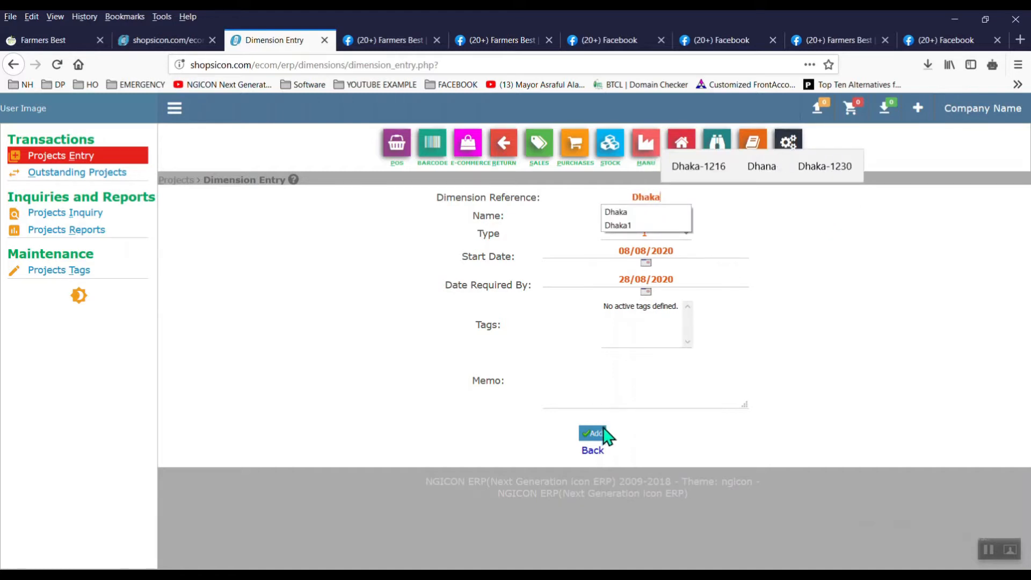
left_click(602, 433)
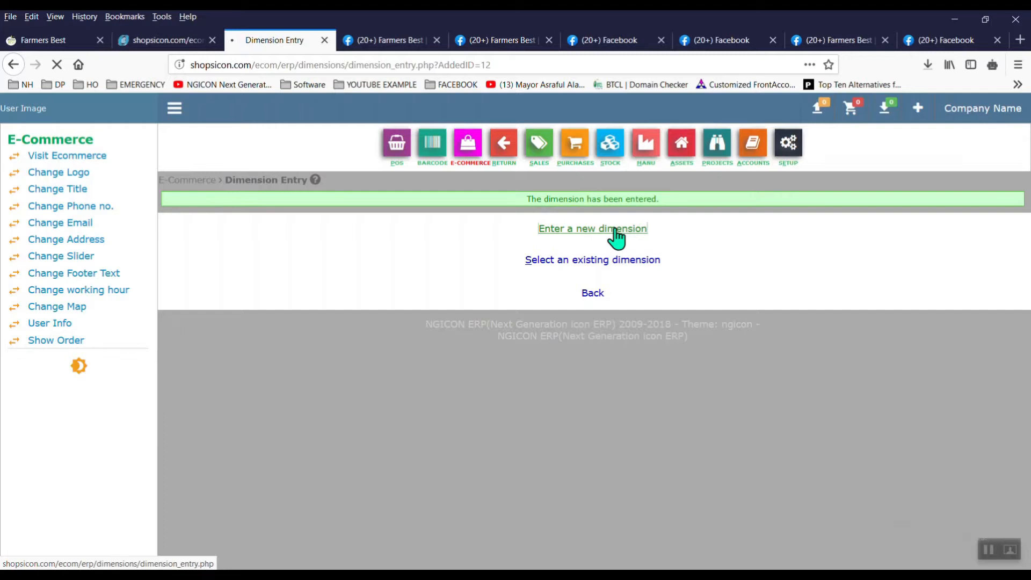
Step: Add a second 'Farmers Best' dimension with reference 'Rajshahi'
left_click(615, 231)
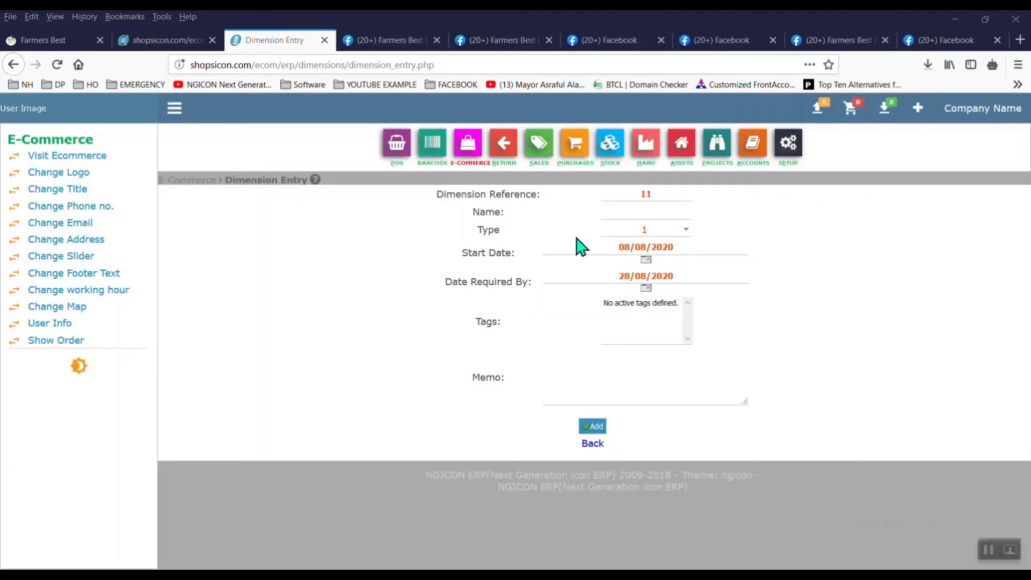
left_click(639, 213)
type("F")
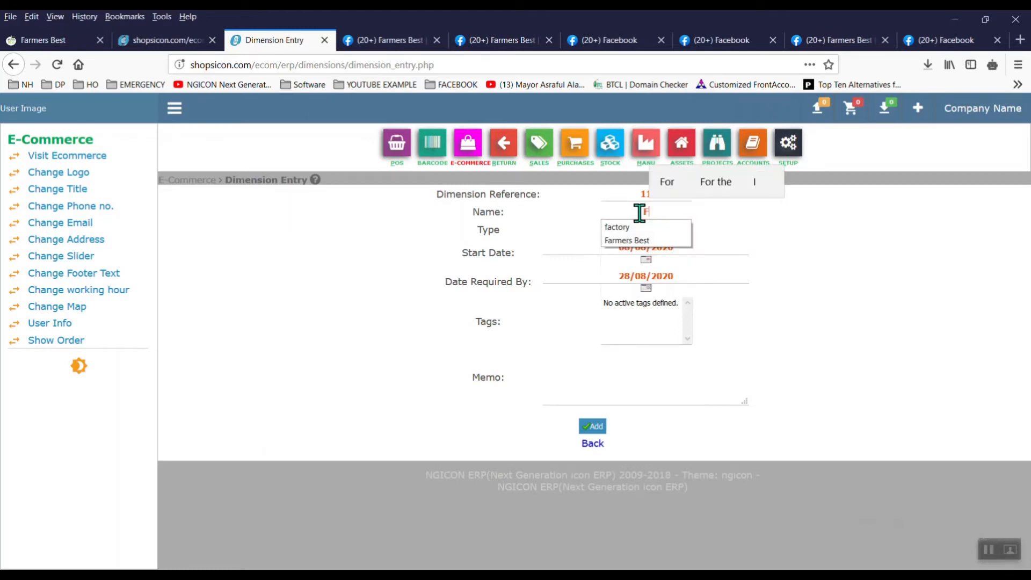
left_click(659, 238)
left_click(645, 188)
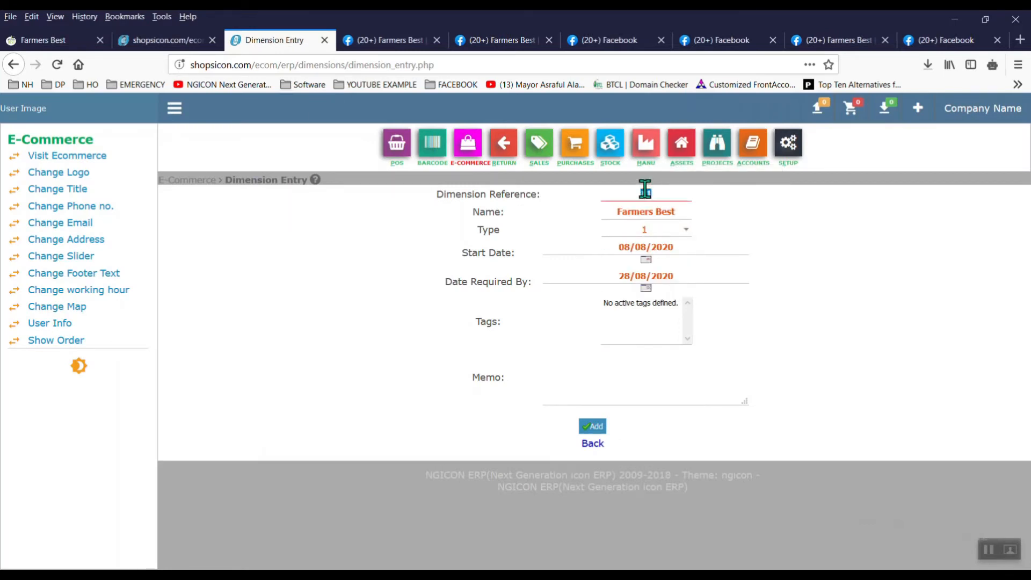
left_click(646, 188)
type("Ra")
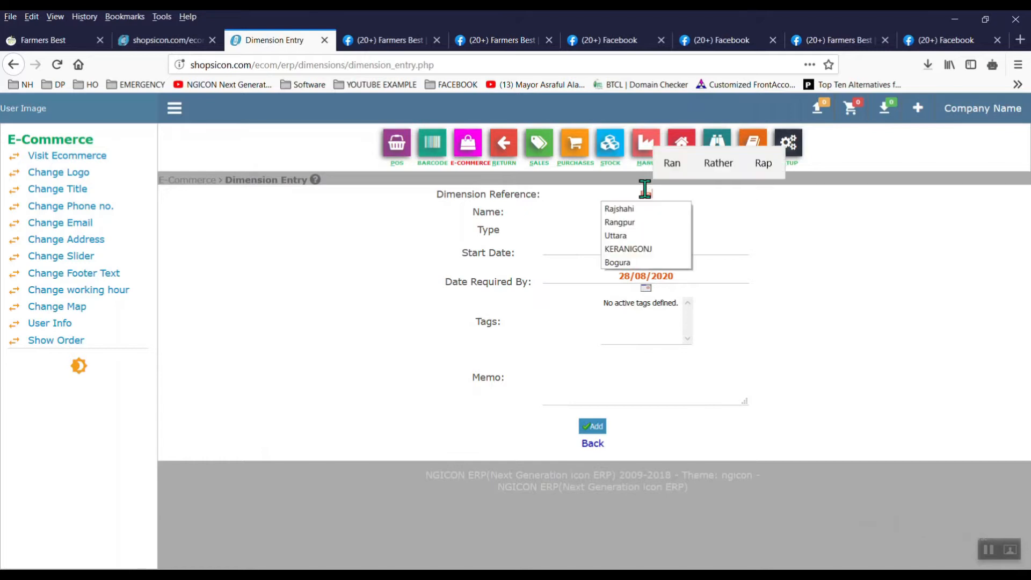
left_click(650, 214)
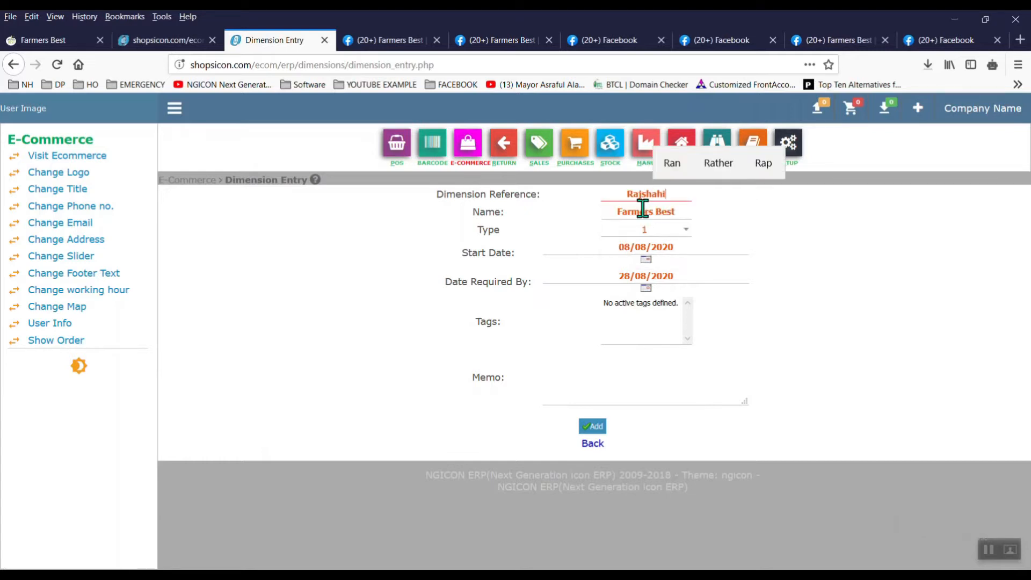
left_click(591, 427)
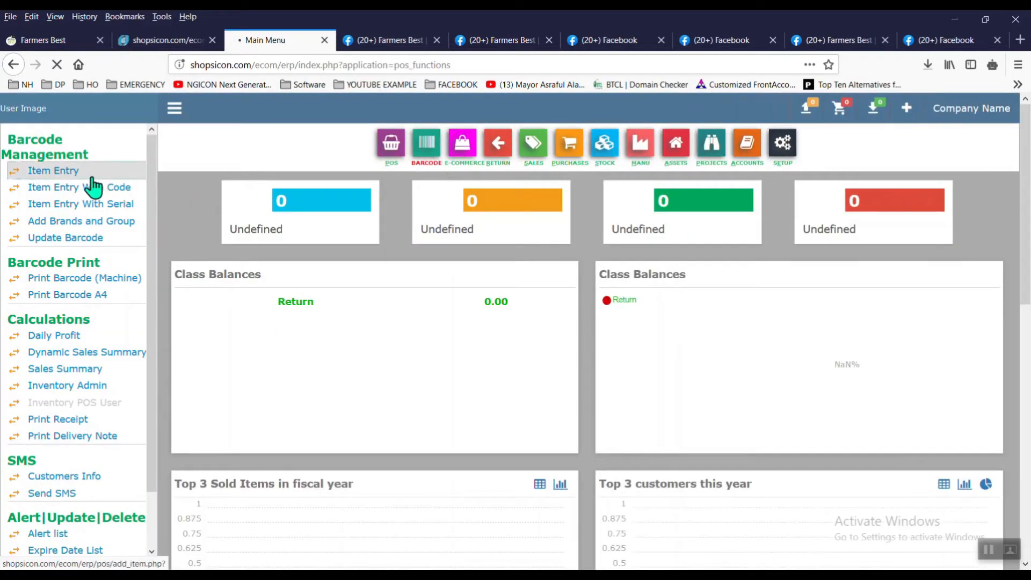
Step: Set company Farmers Best, Grocery Supplier, Kilogram, Potato category, Default location and Import type
left_click(92, 177)
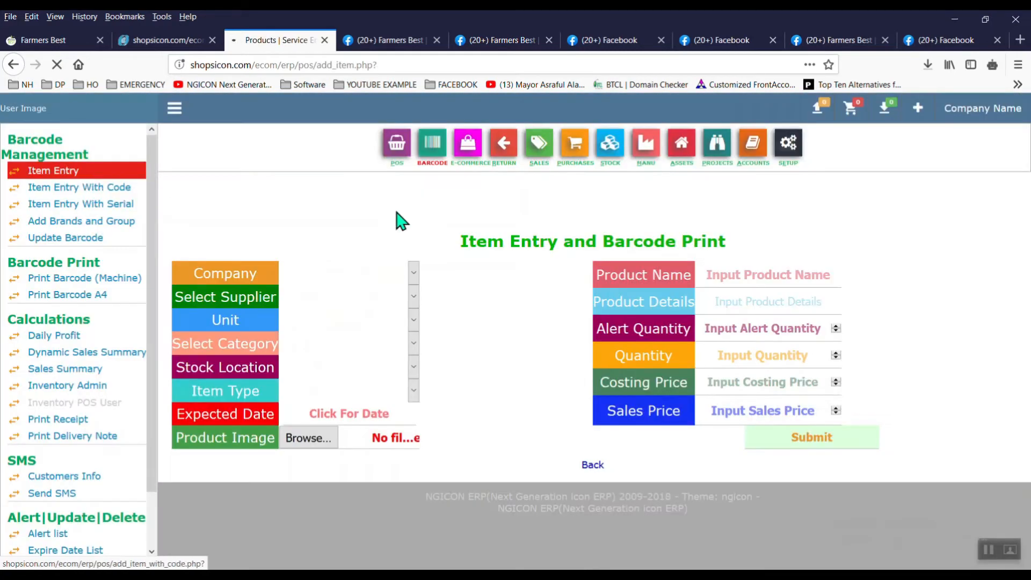
left_click(407, 276)
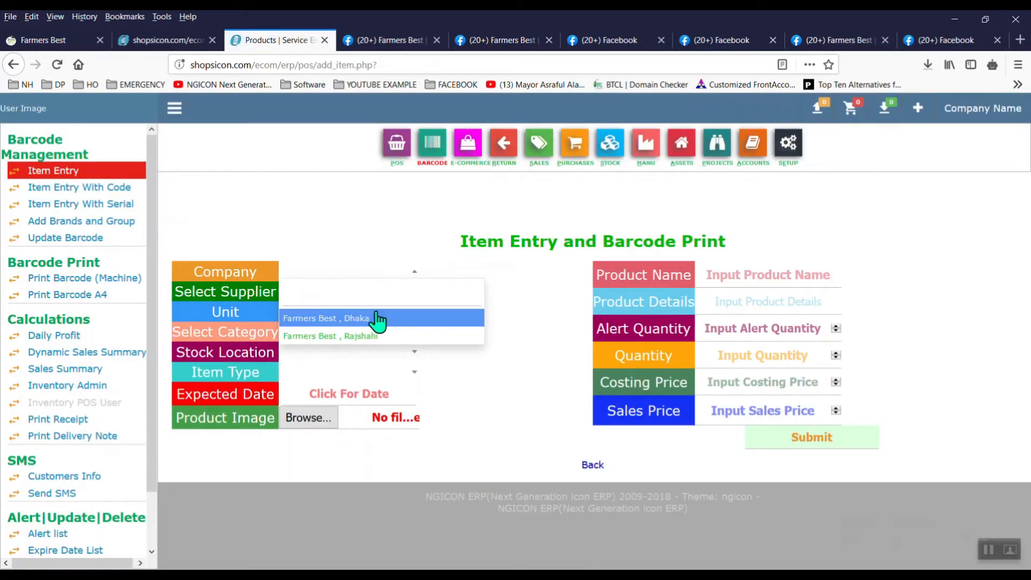
left_click(379, 321)
left_click(404, 294)
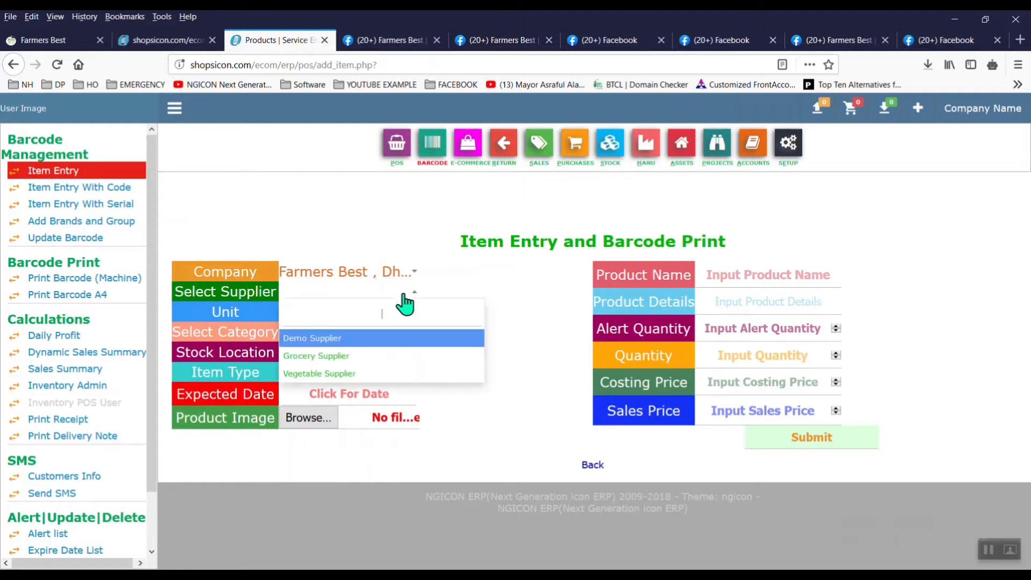
left_click(368, 357)
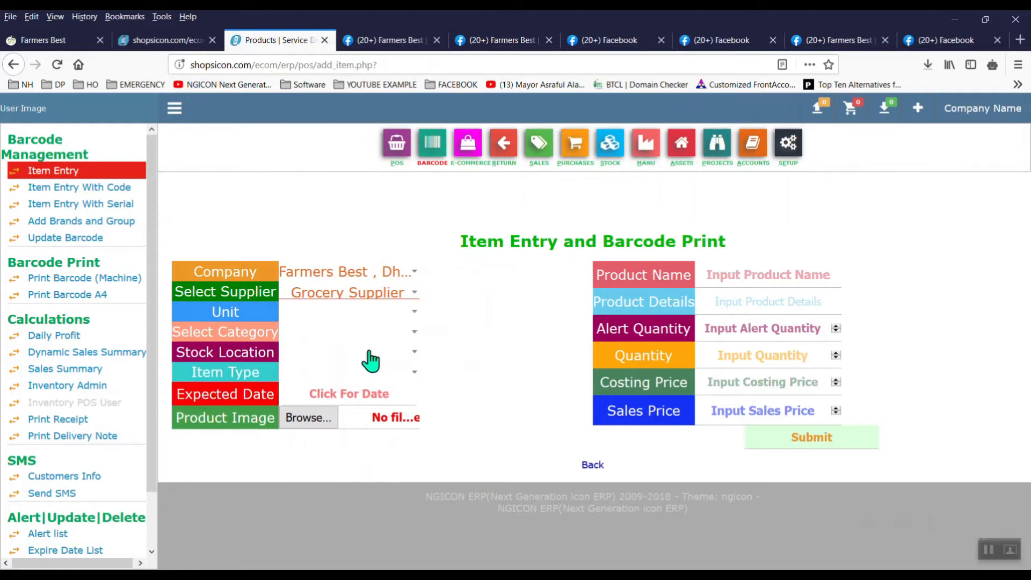
left_click(419, 322)
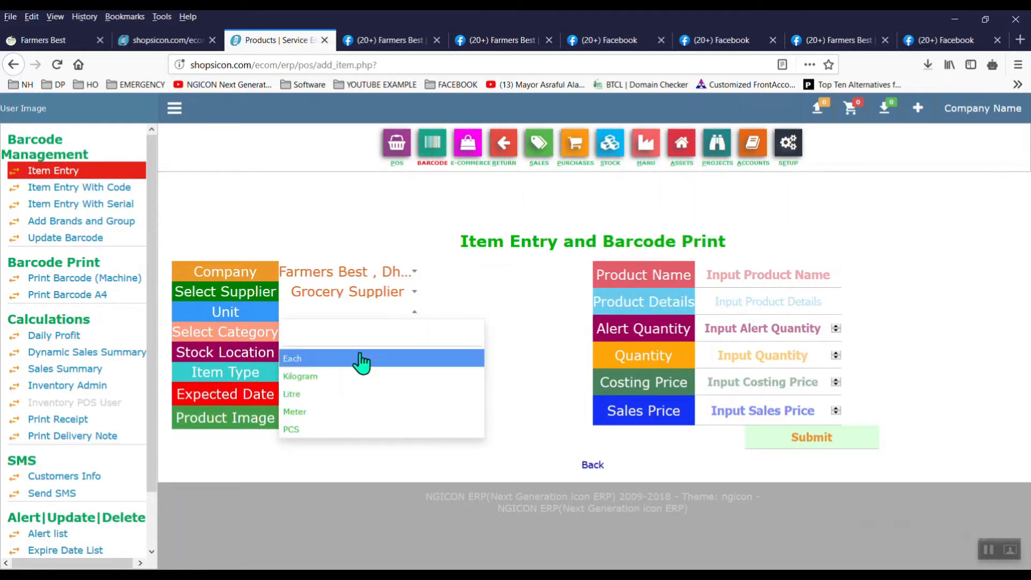
left_click(334, 379)
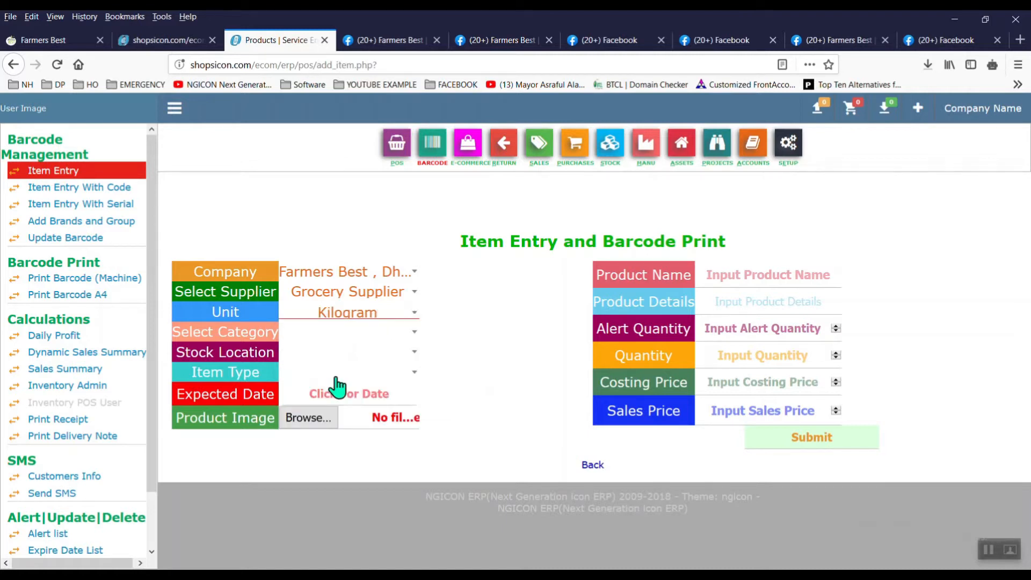
left_click(407, 344)
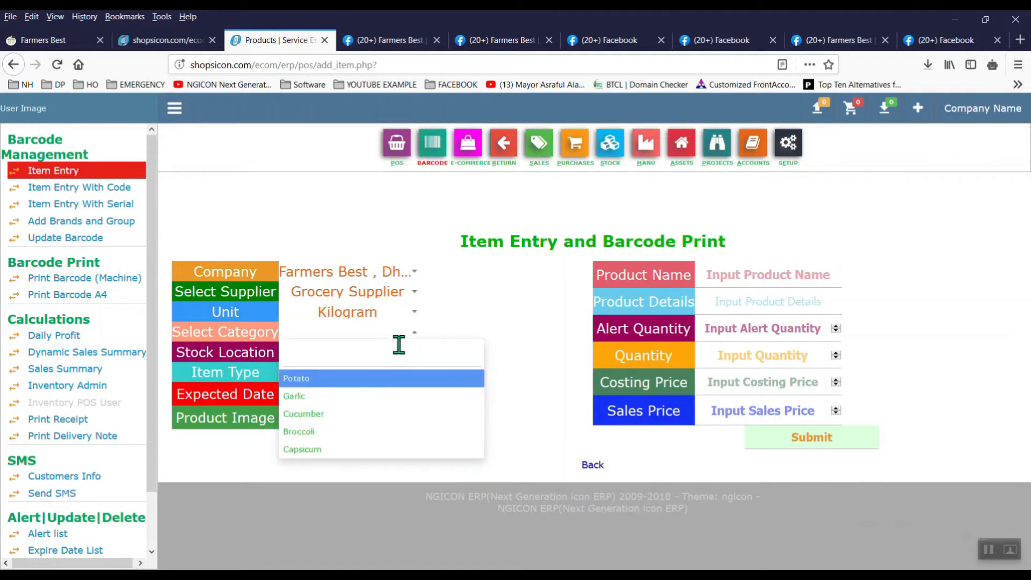
left_click(348, 380)
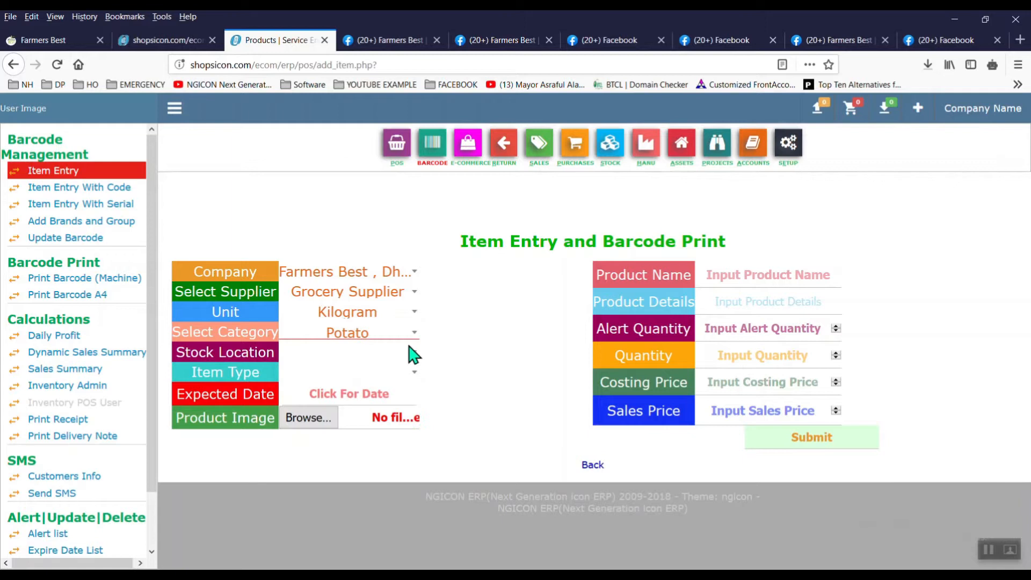
left_click(412, 352)
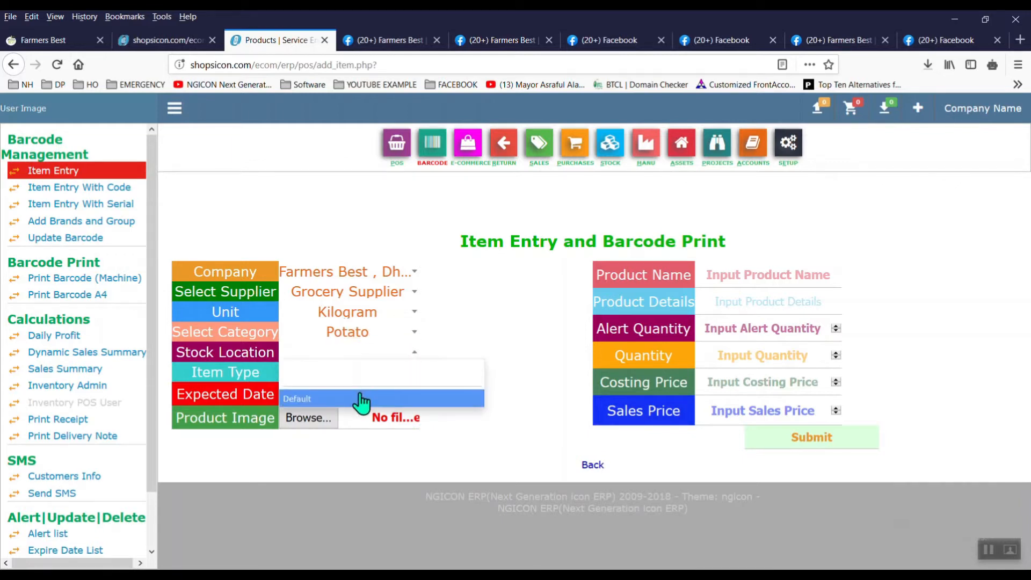
left_click(361, 402)
left_click(414, 373)
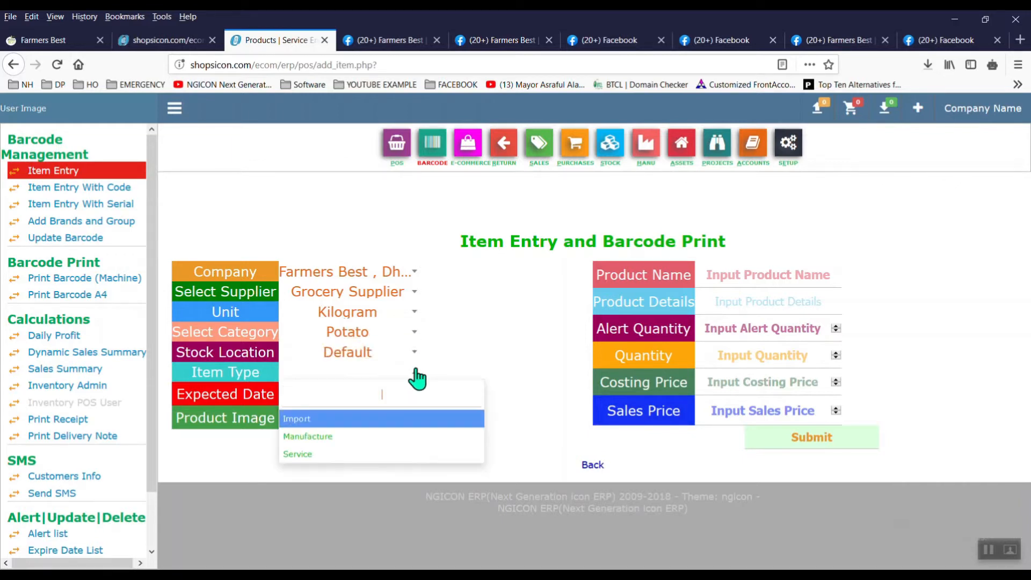
left_click(356, 425)
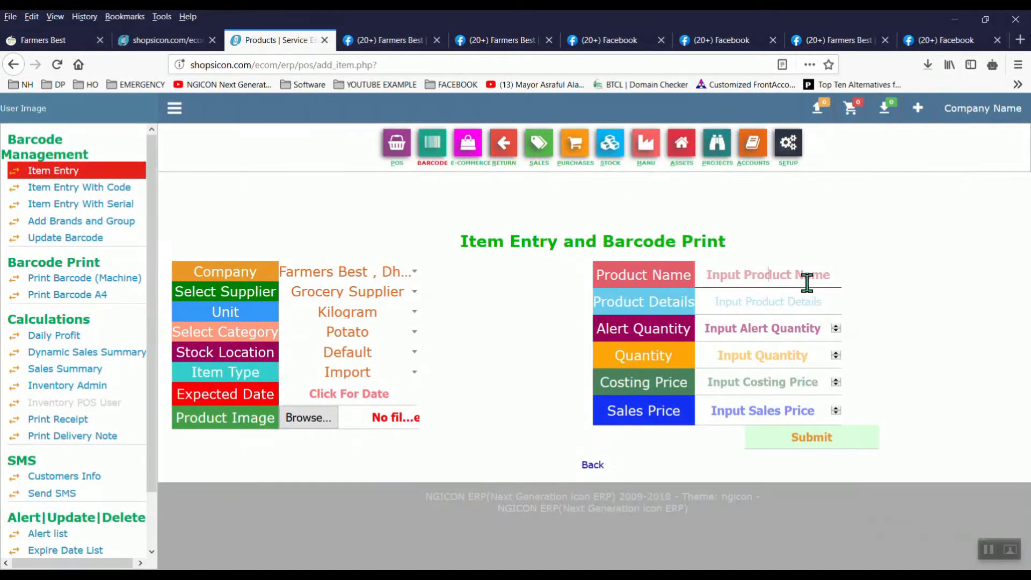
Step: Enter item name 'Fresh Potato', product details 'Diamond' and quantity 500
type("F")
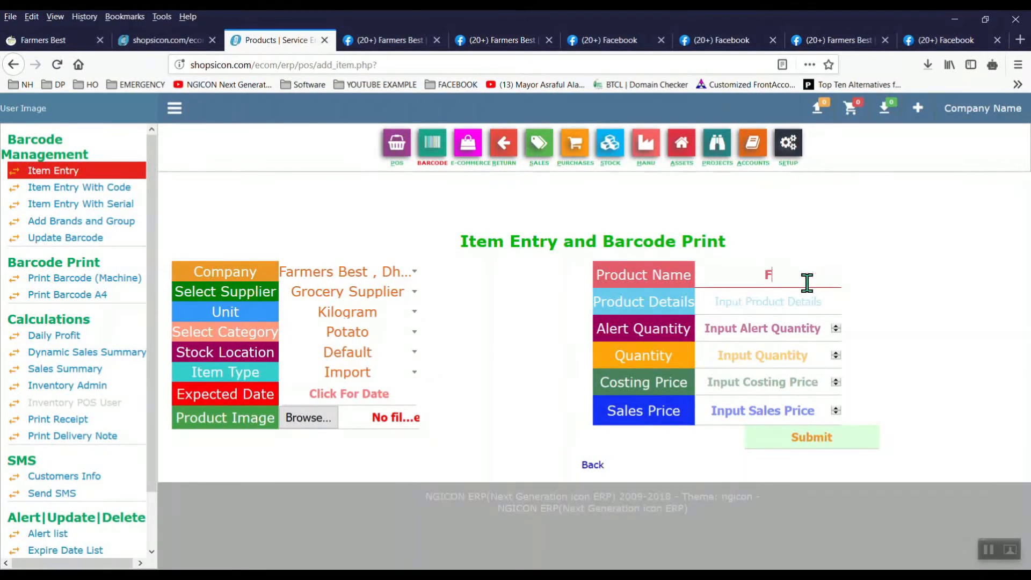
type("resh Potato")
left_click(804, 309)
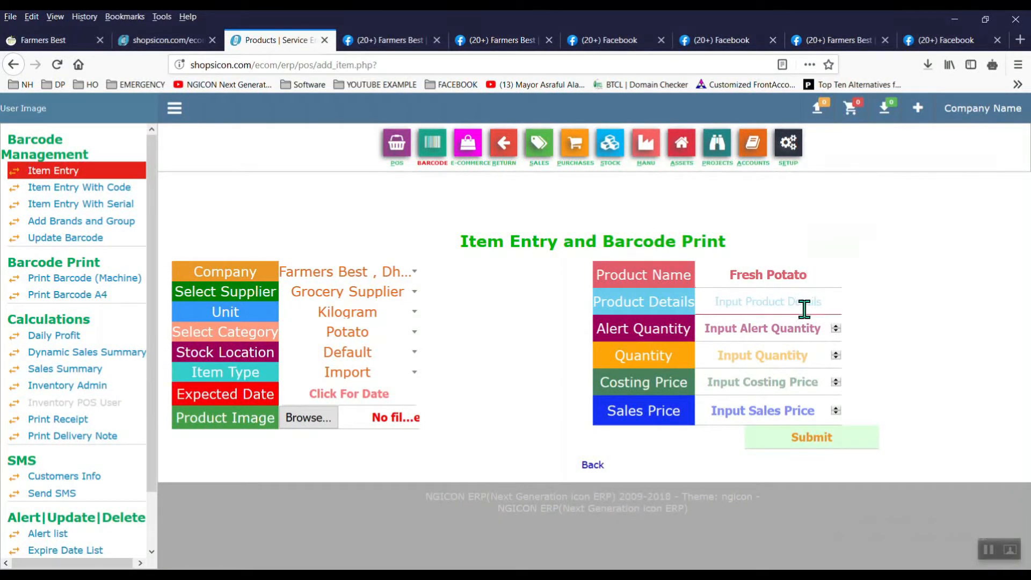
type("Dia")
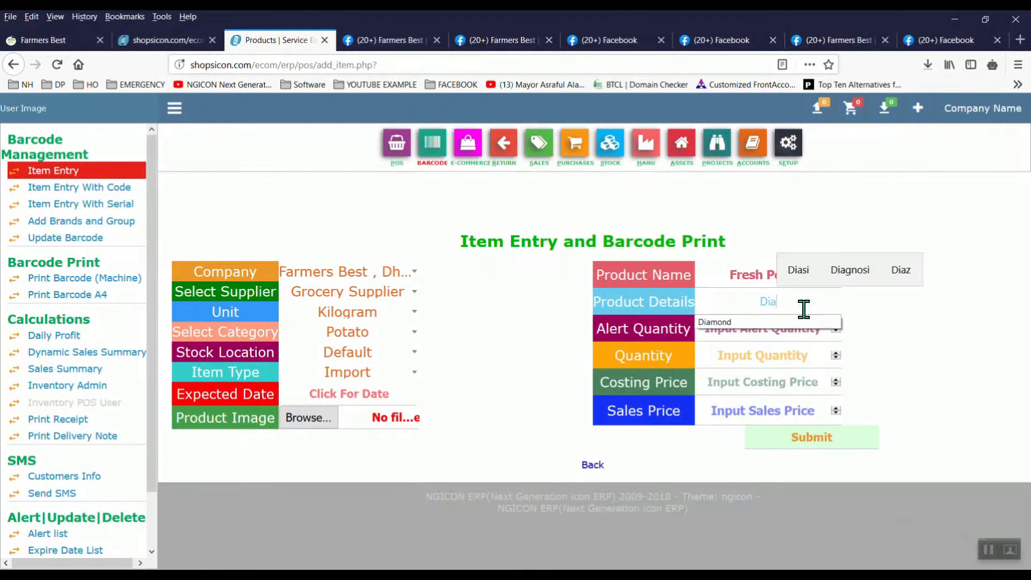
left_click(767, 322)
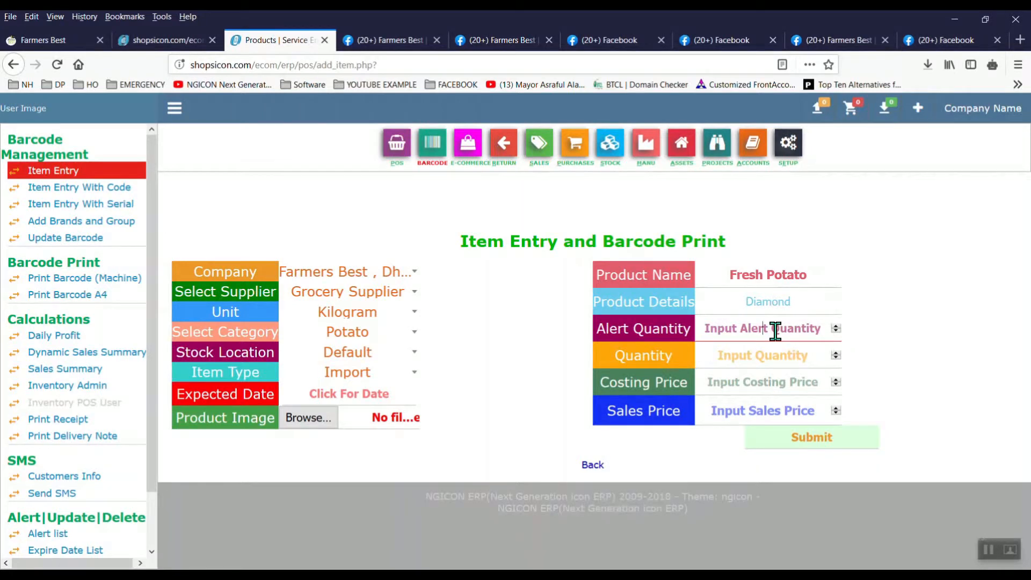
type("100")
left_click(785, 355)
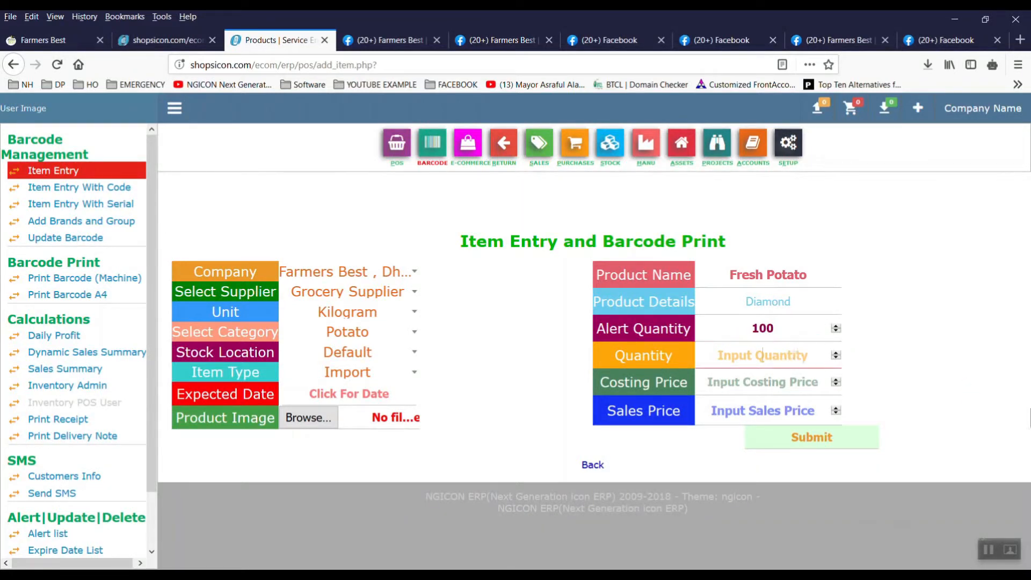
type("500")
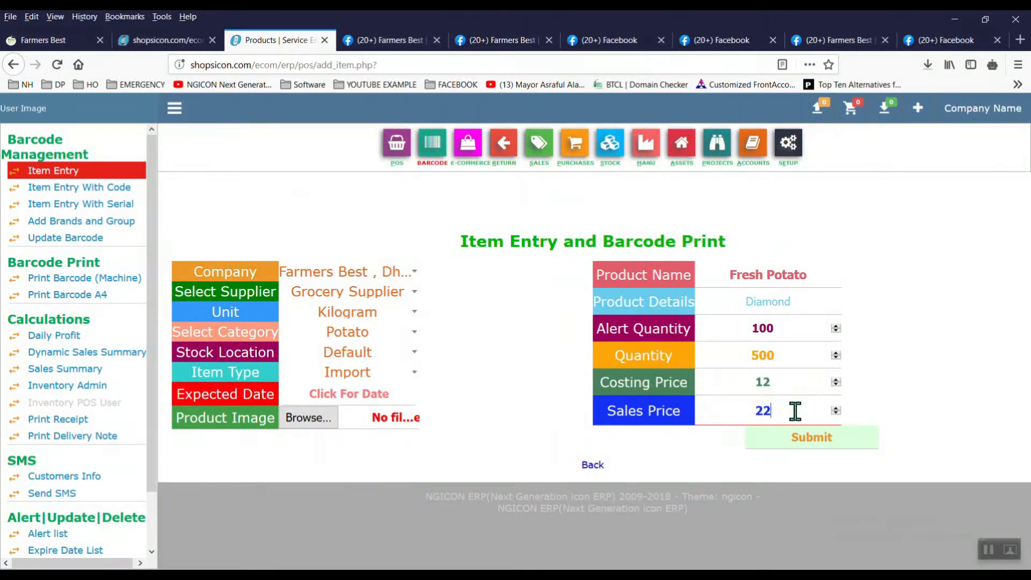
Step: Set sale price 35 and costing price 18, and attach a potato image
double_click(795, 412)
type("3")
double_click(787, 384)
type("18")
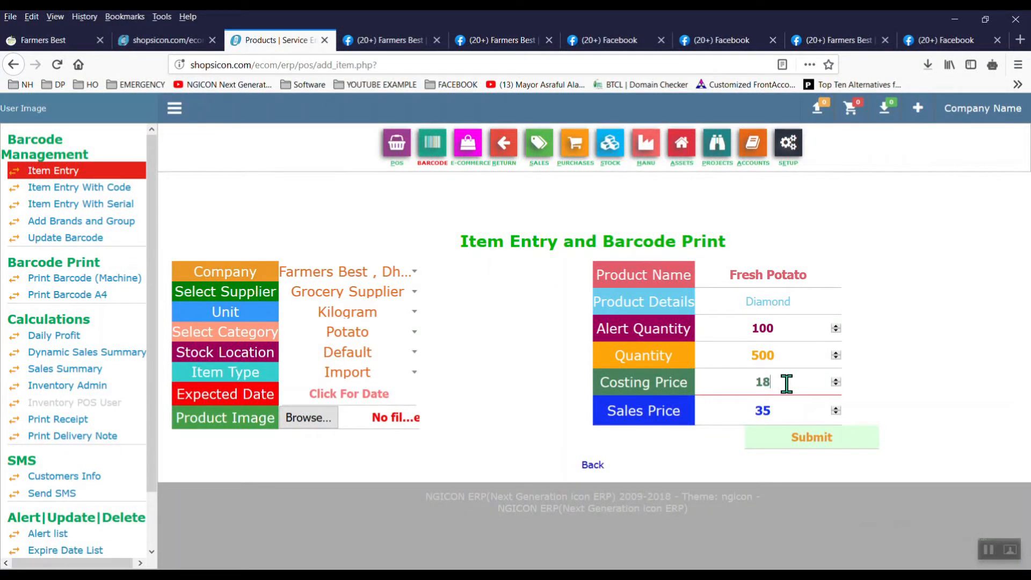
left_click(309, 418)
double_click(764, 141)
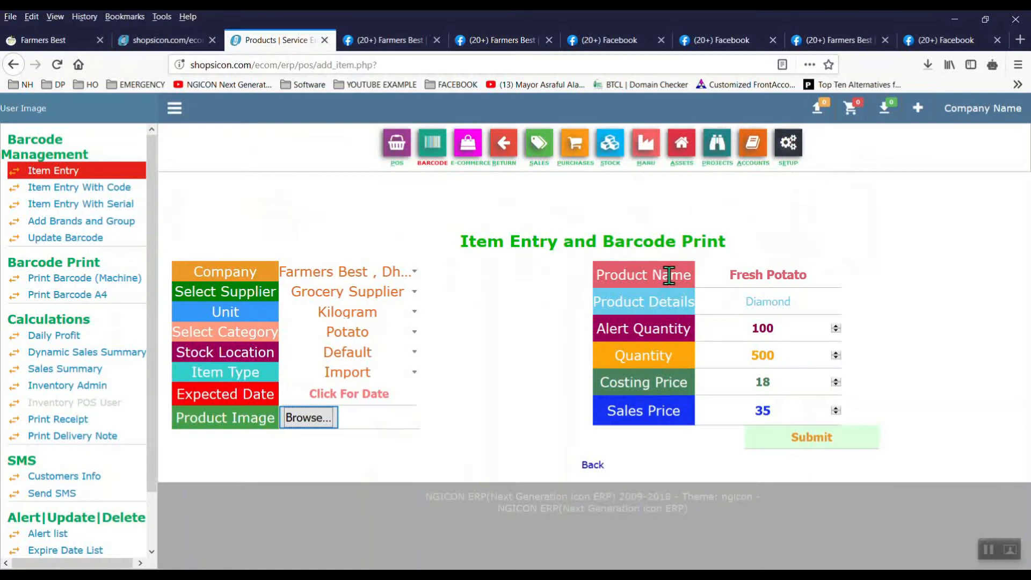
Step: Open the Accounts, Purchases, Sales and Stock dashboards each in a new tab
right_click(753, 158)
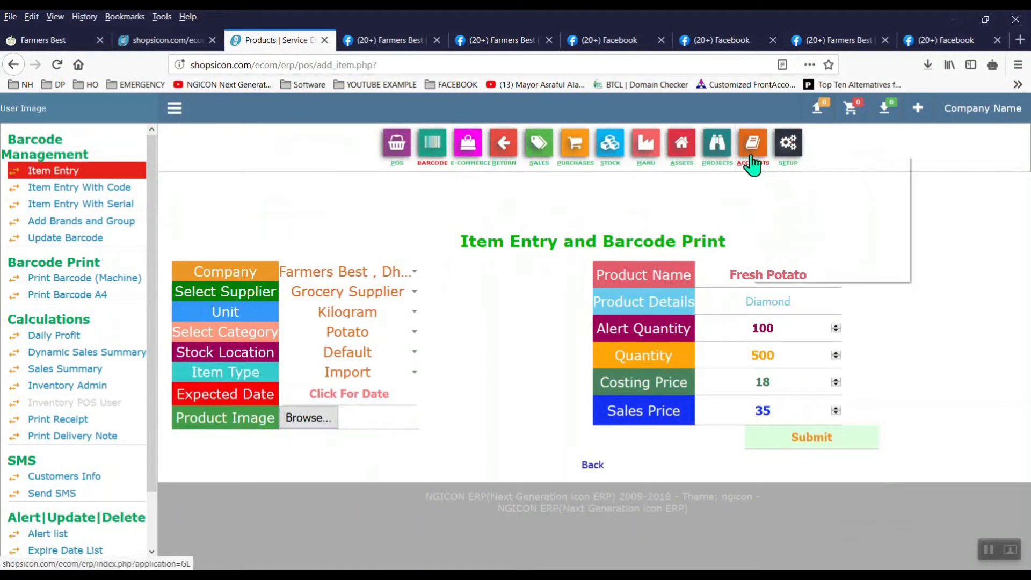
left_click(777, 166)
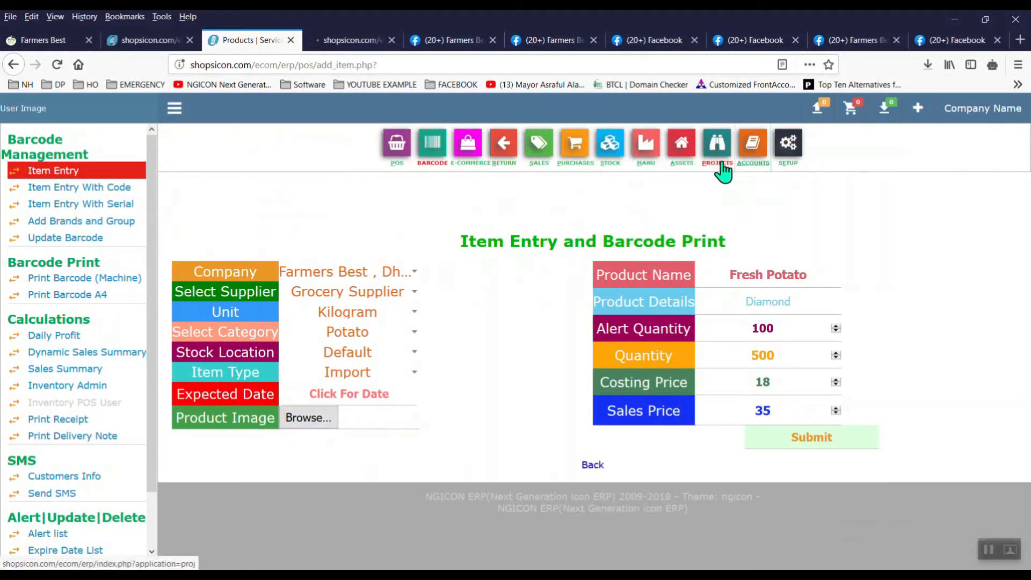
right_click(576, 159)
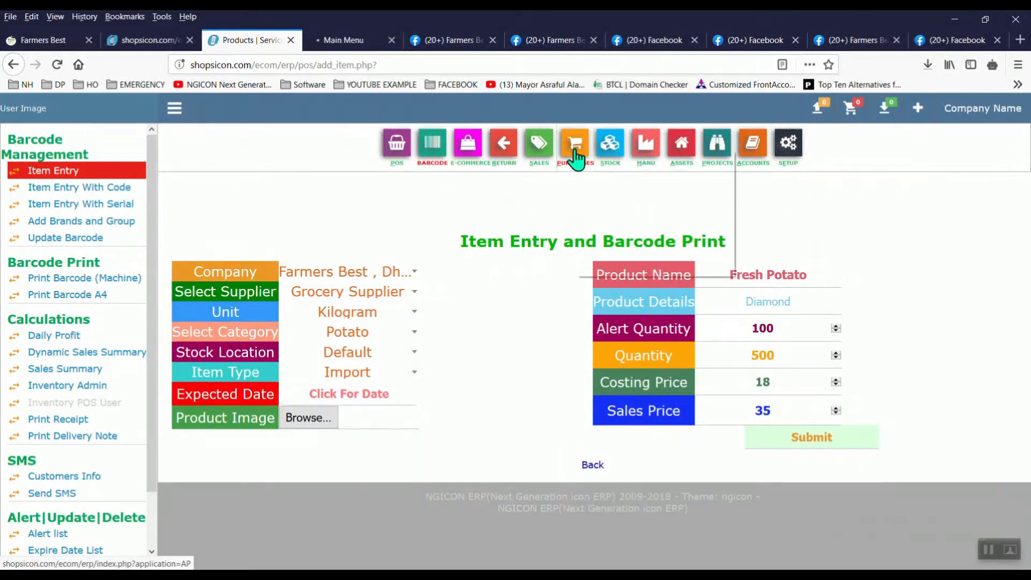
left_click(605, 166)
right_click(537, 161)
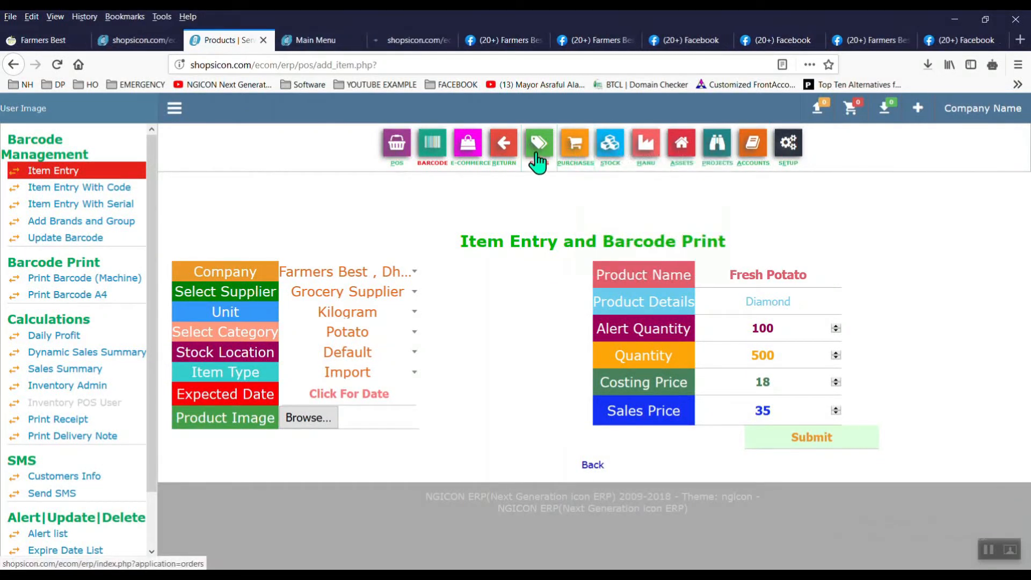
left_click(565, 168)
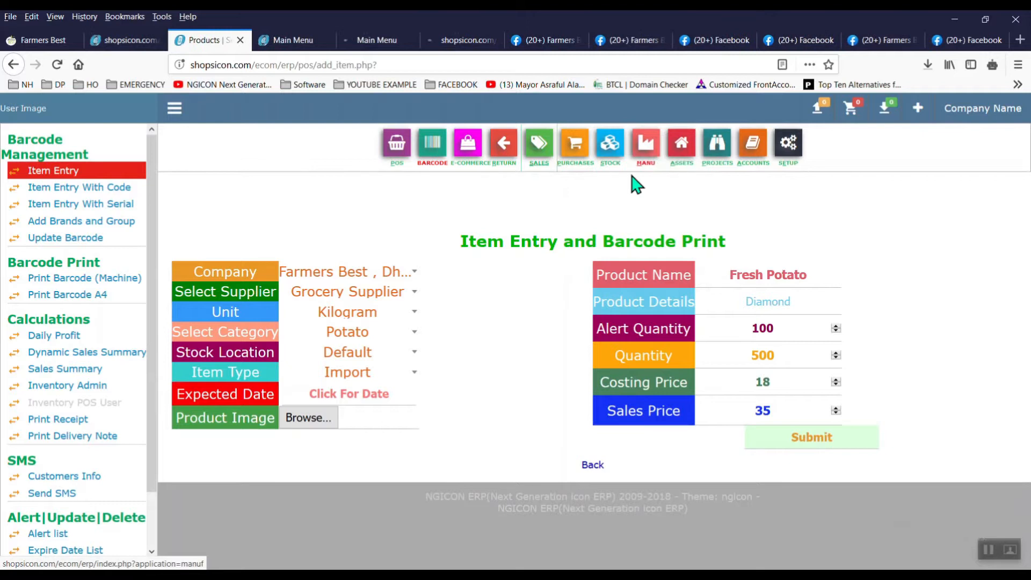
right_click(610, 157)
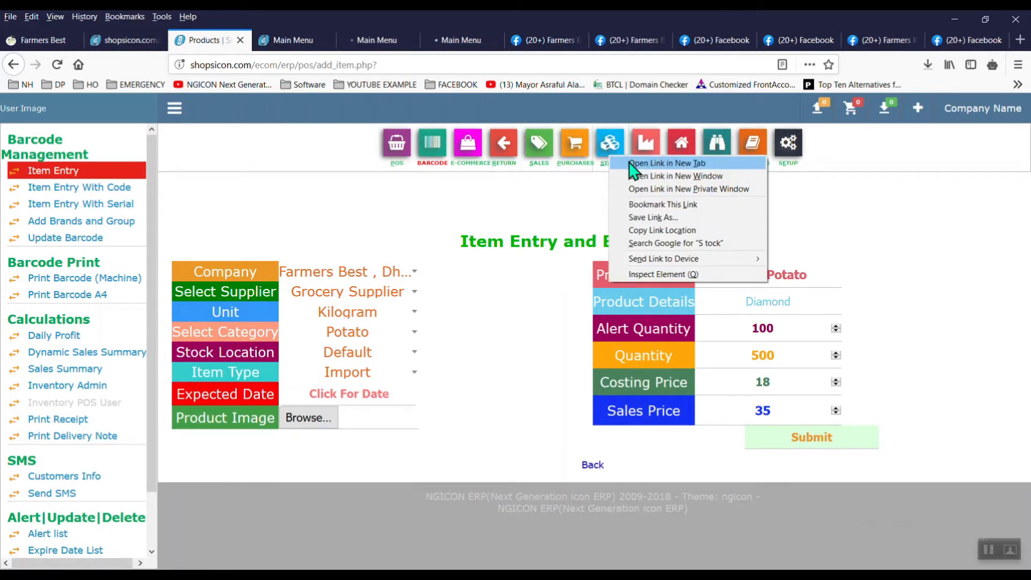
left_click(633, 163)
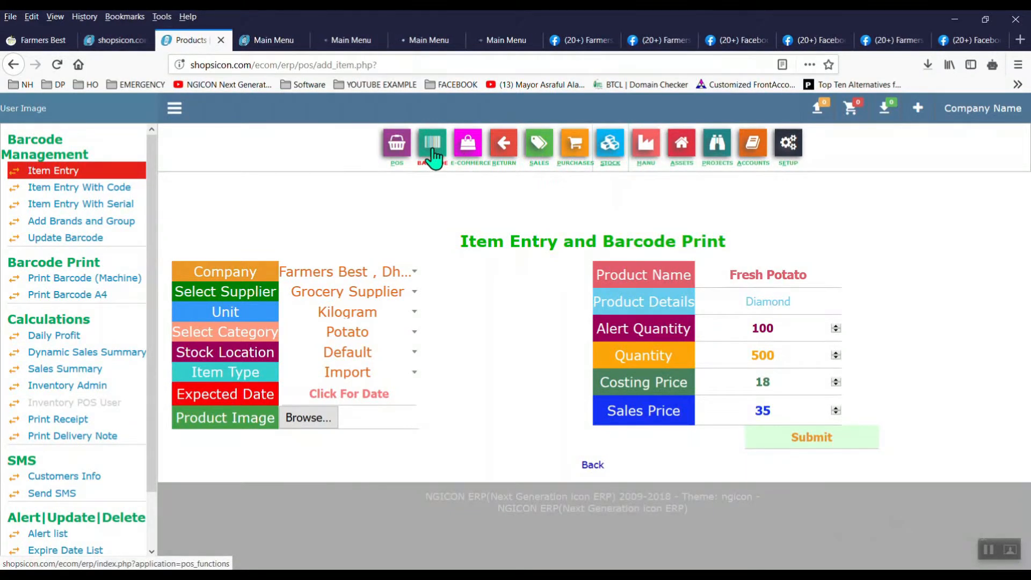
Step: Look through the Accounts, Purchases, Sales and Stock dashboard tabs
left_click(273, 41)
left_click_drag(1030, 187, 1030, 391)
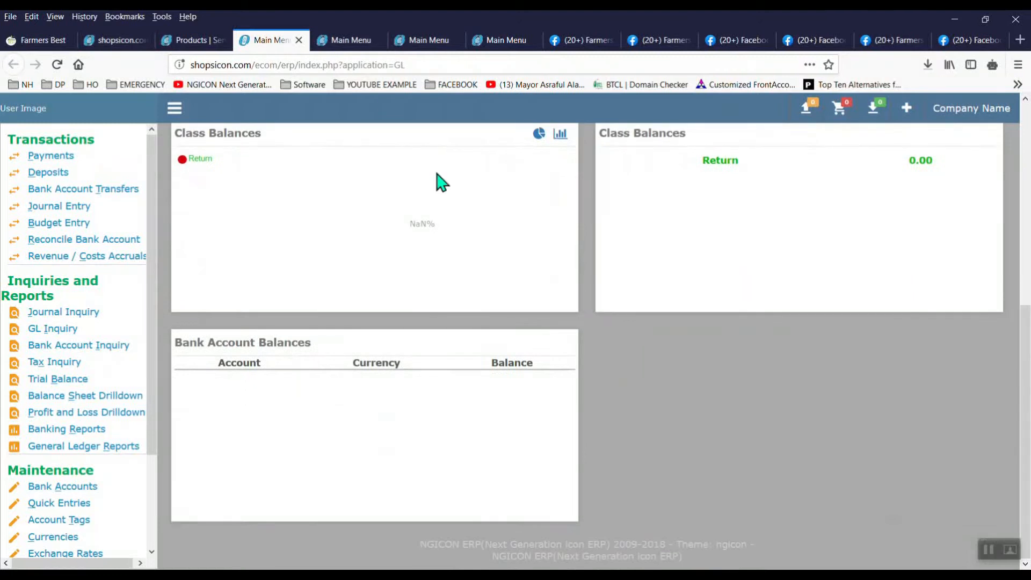
left_click(359, 42)
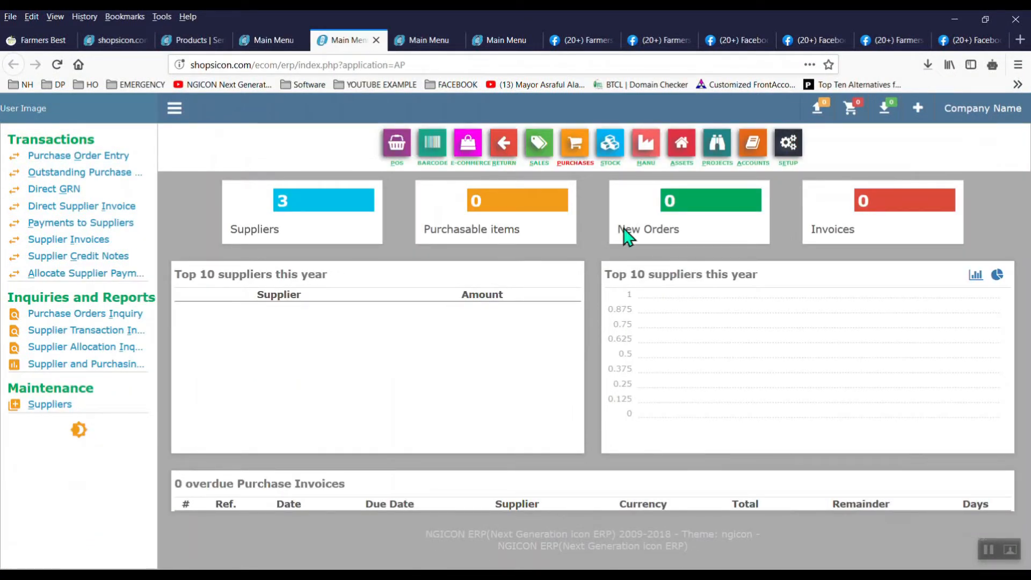
left_click(424, 41)
left_click_drag(1030, 190, 1030, 274)
left_click(505, 43)
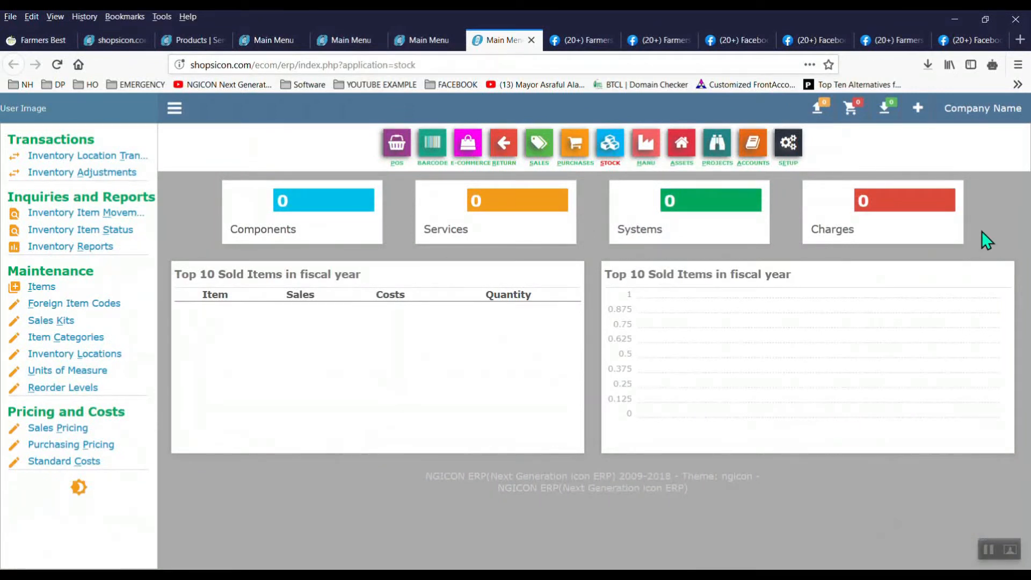
left_click(147, 47)
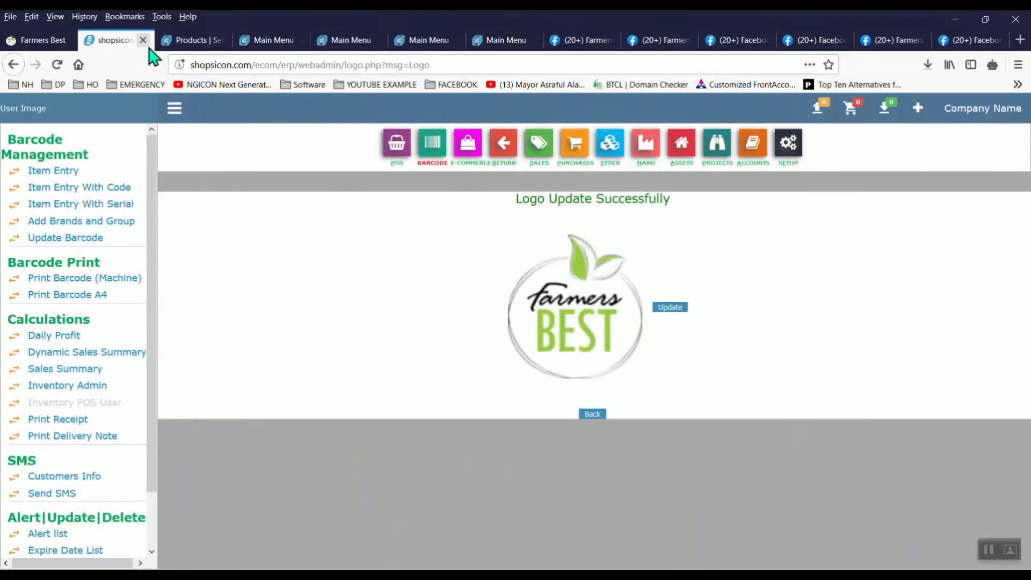
left_click(203, 41)
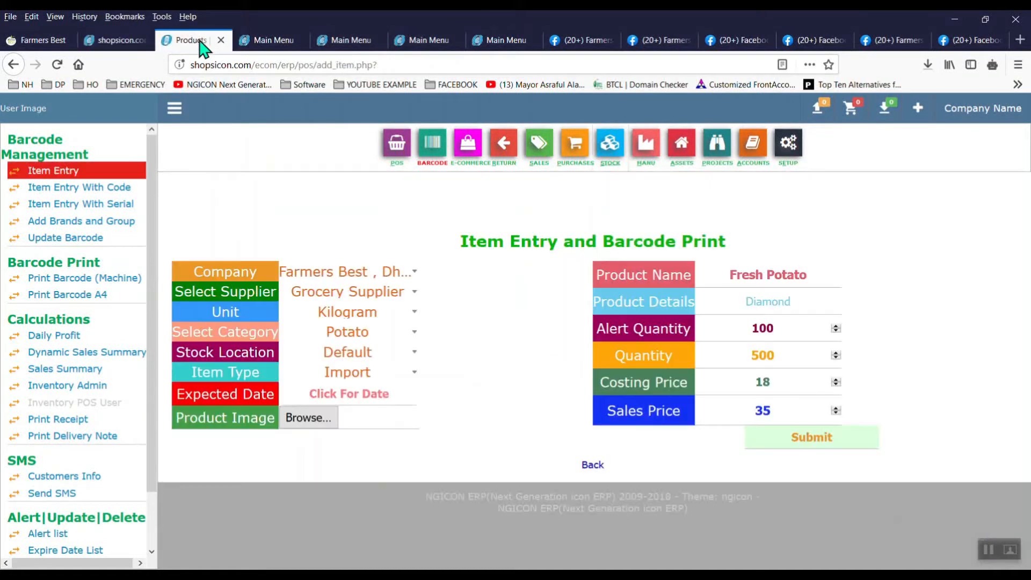
left_click(322, 428)
left_click(758, 162)
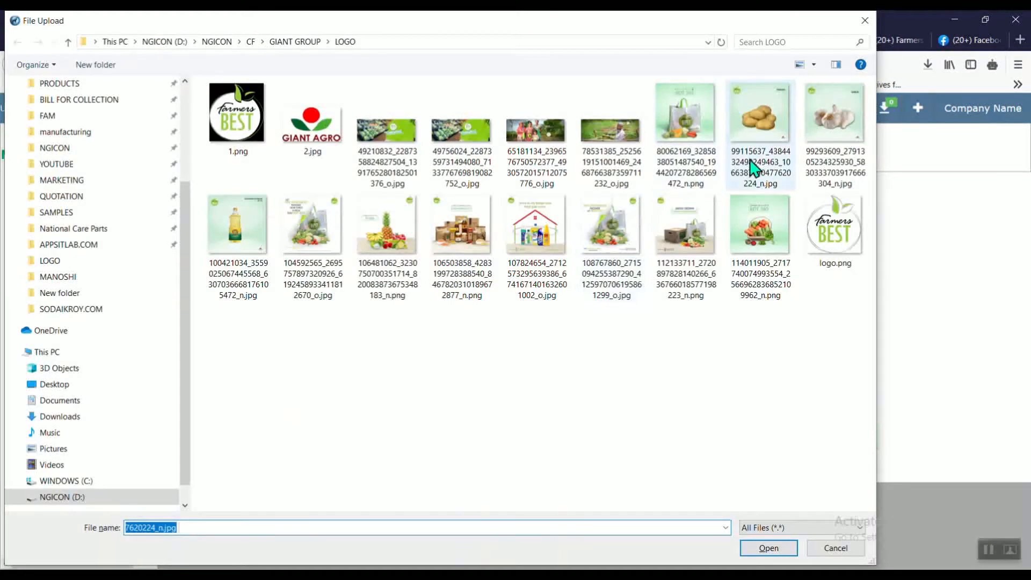
double_click(760, 164)
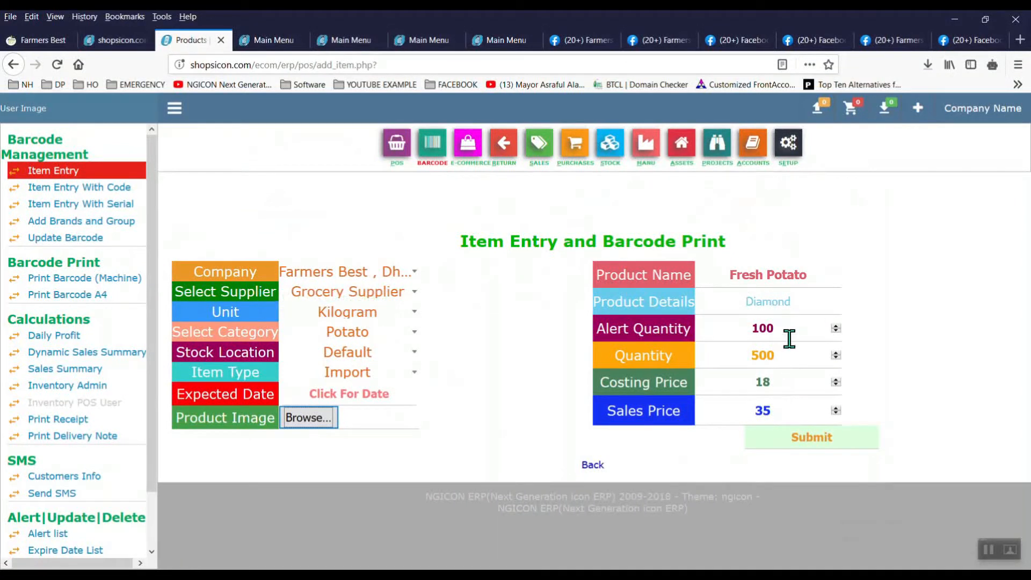
left_click(783, 355)
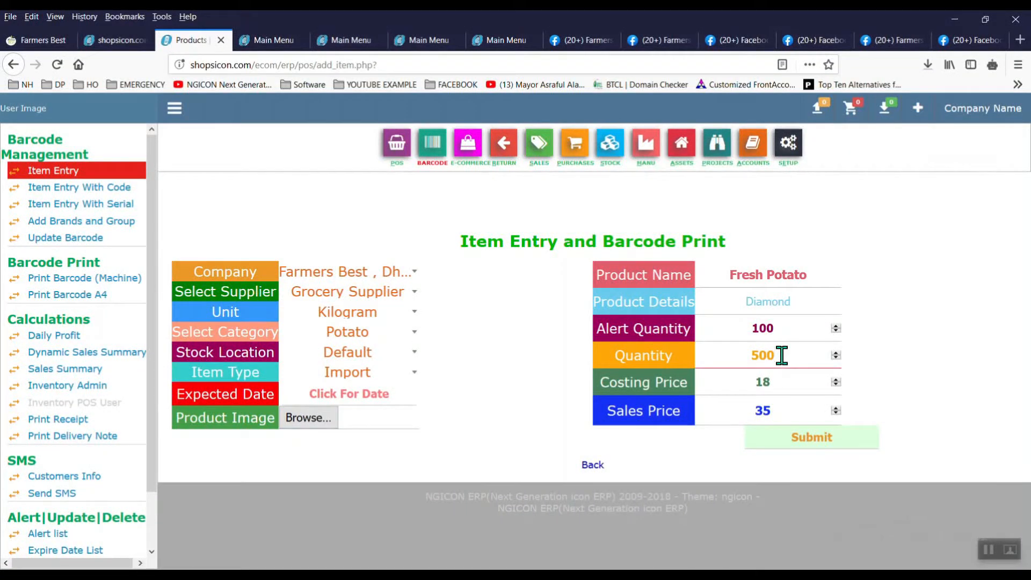
left_click(791, 385)
Step: Submit the Fresh Potato item and check the 9,000.00 inventory in the Balance Sheet Drilldown
left_click(822, 438)
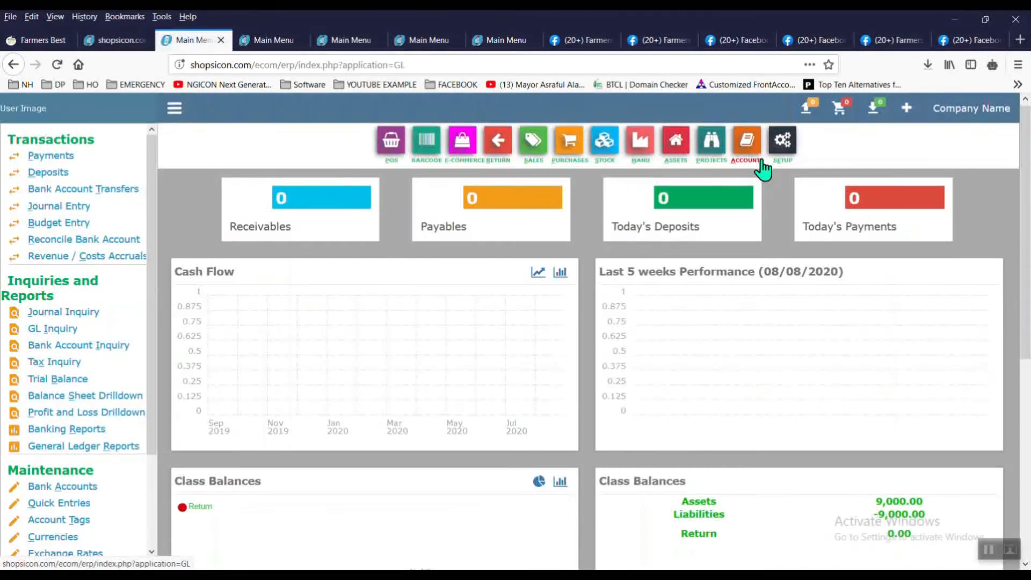
scroll(763, 169, "down", 5)
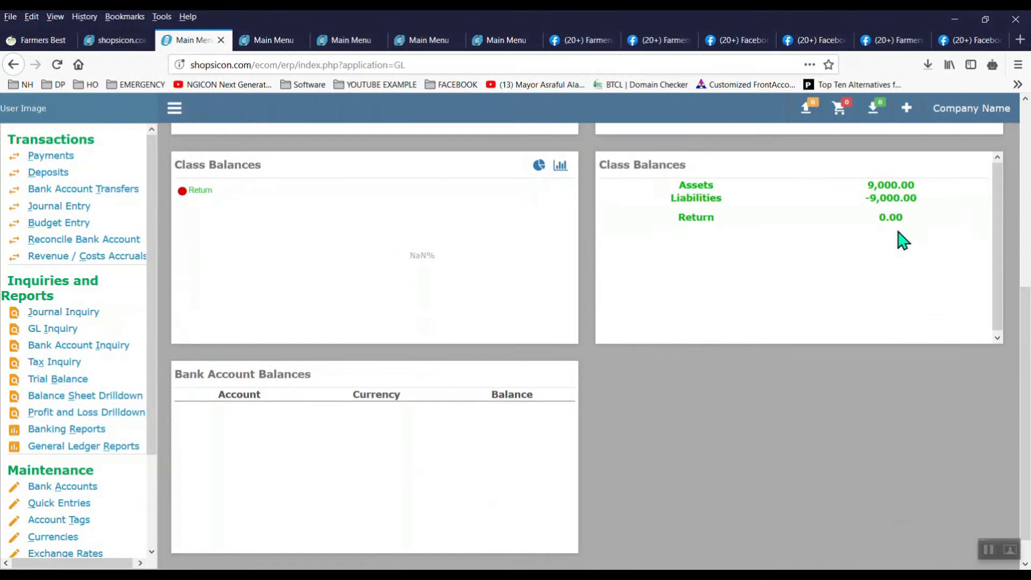
left_click(117, 402)
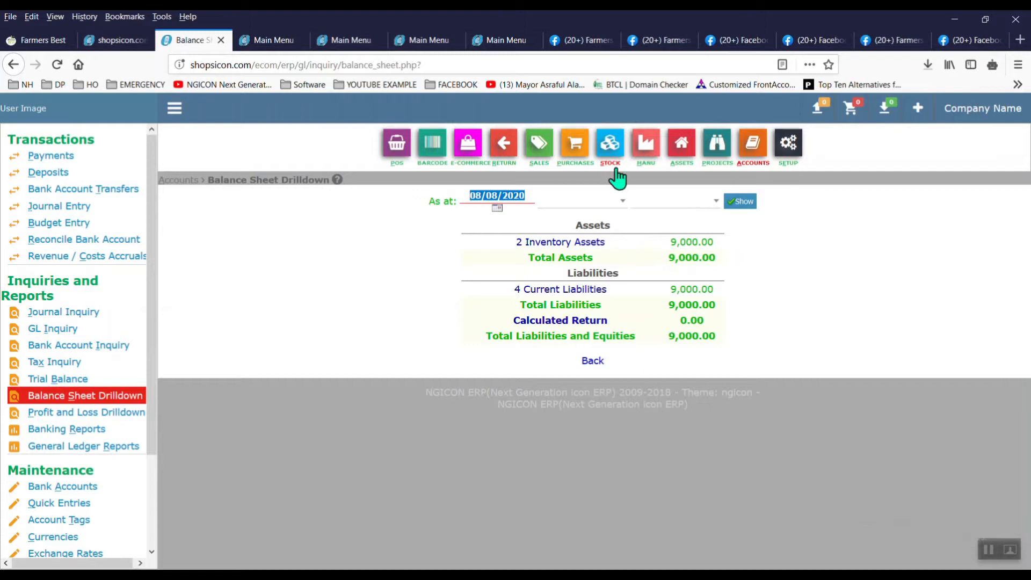
left_click(572, 151)
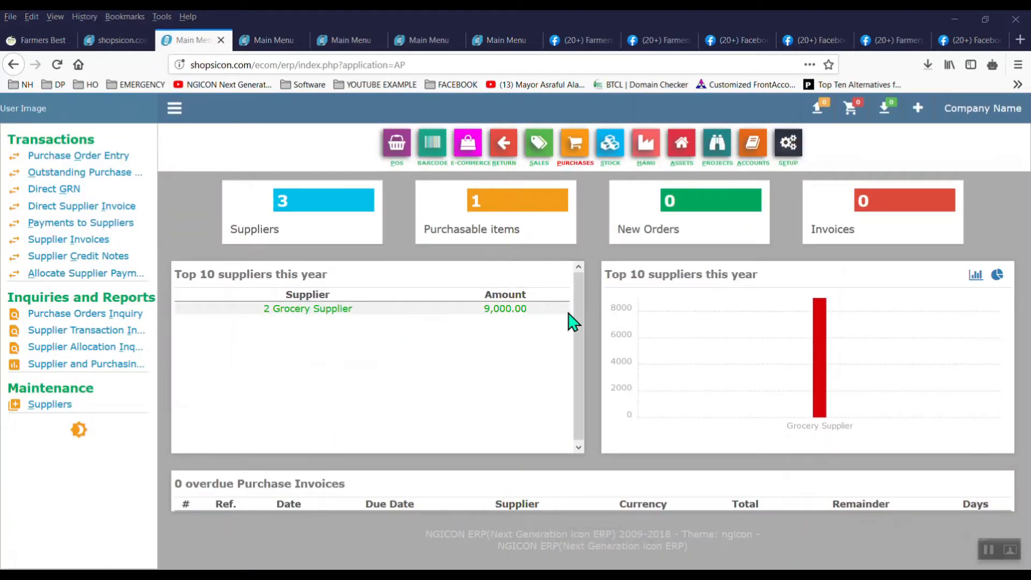
Step: View the Grocery Supplier's 9,000.00 Fresh Potato invoice from Payments to Suppliers
mouse_move(816, 366)
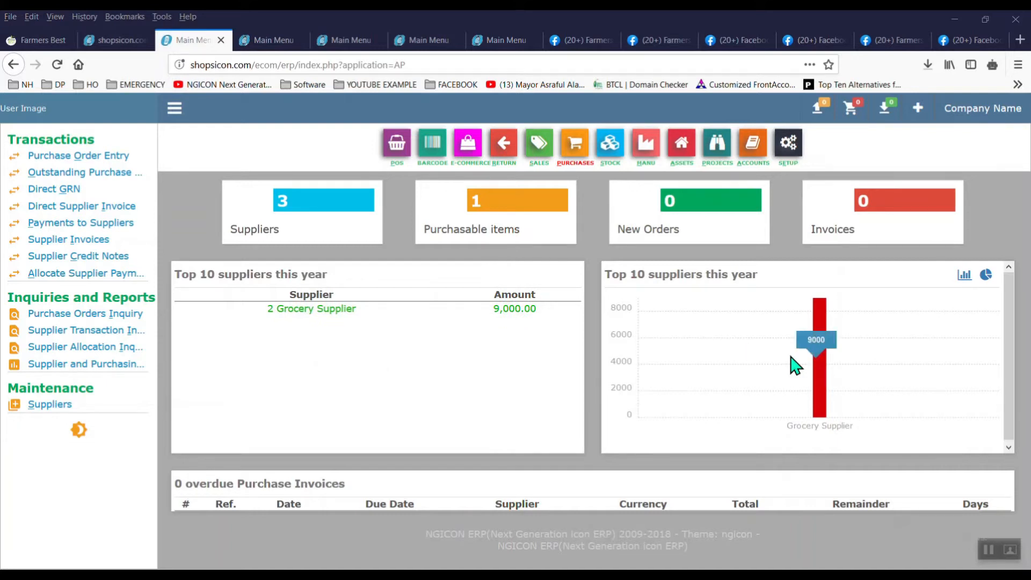
left_click(96, 225)
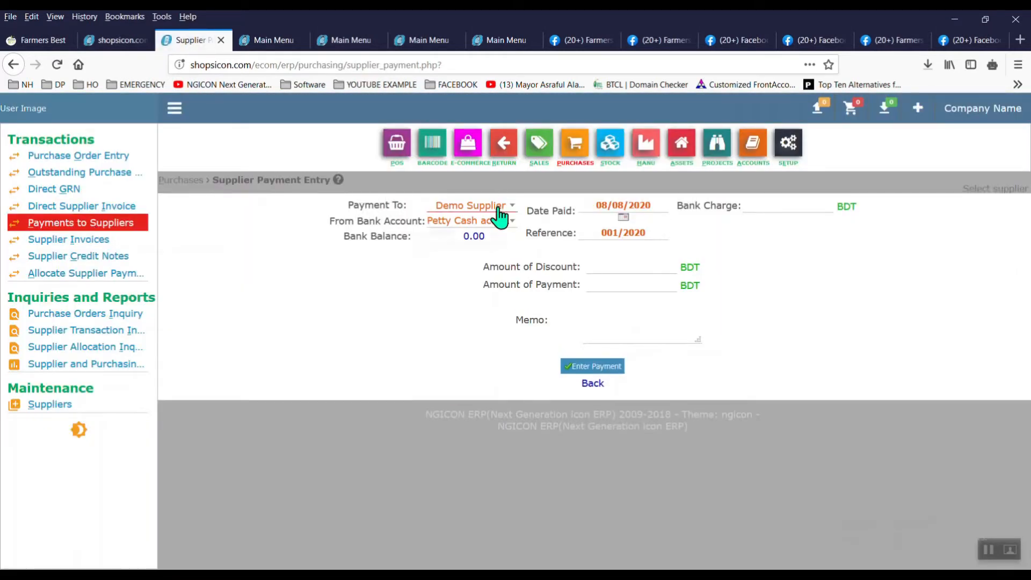
left_click(497, 208)
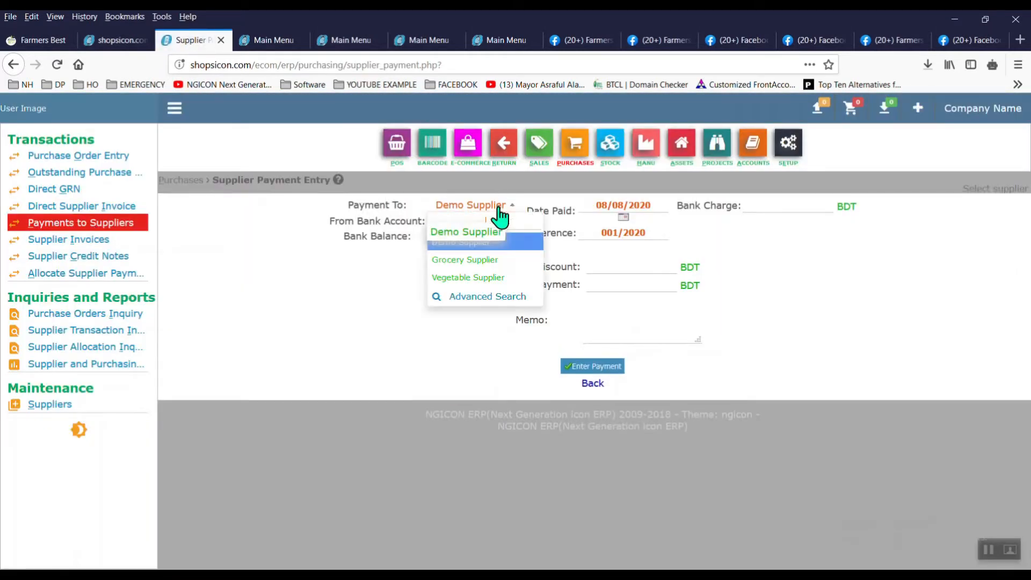
left_click(509, 263)
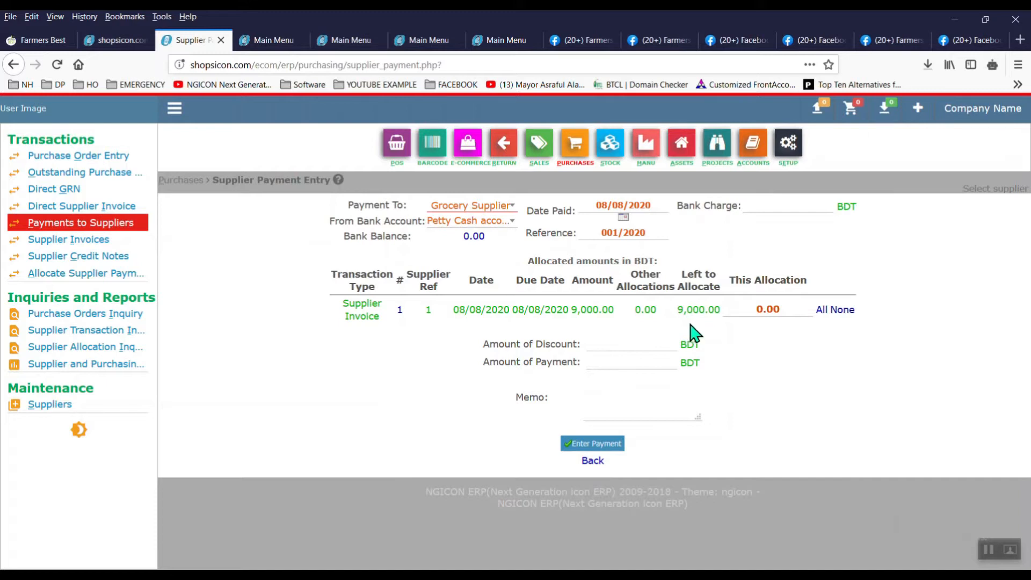
left_click(400, 311)
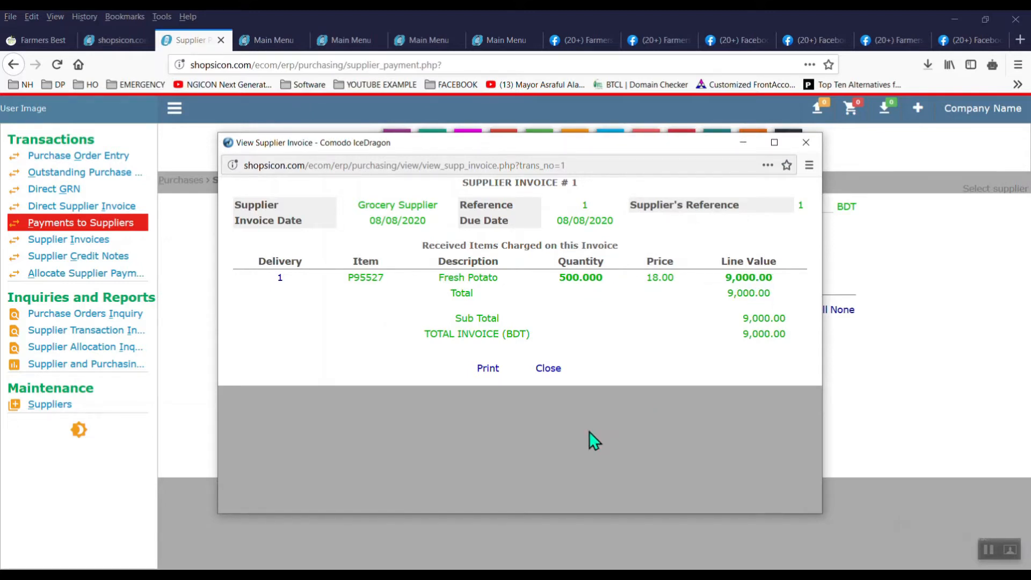
Step: Close the invoice, check the Supplier Transaction Inquiry, and return to the barcode main menu
left_click(549, 369)
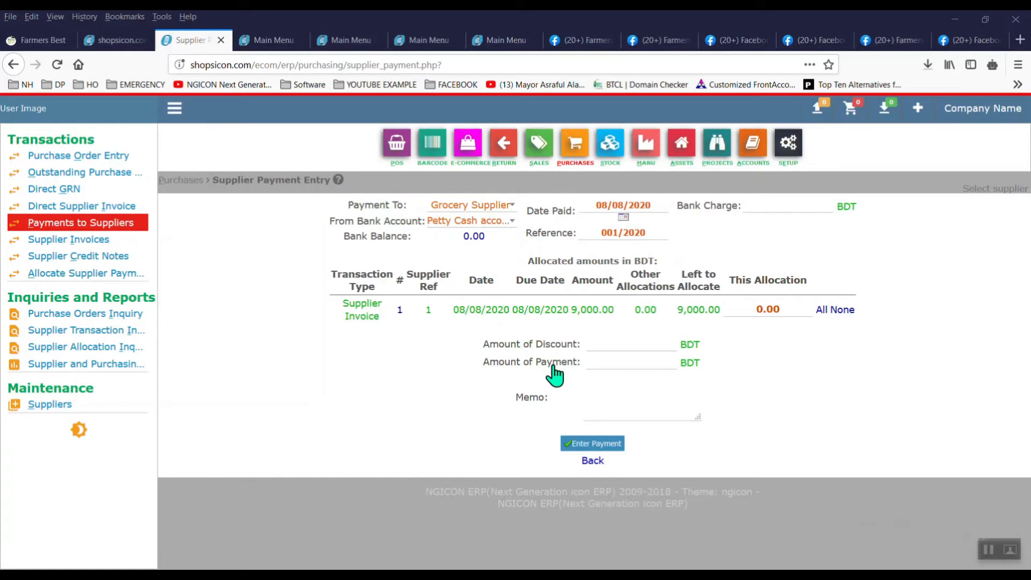
left_click(101, 332)
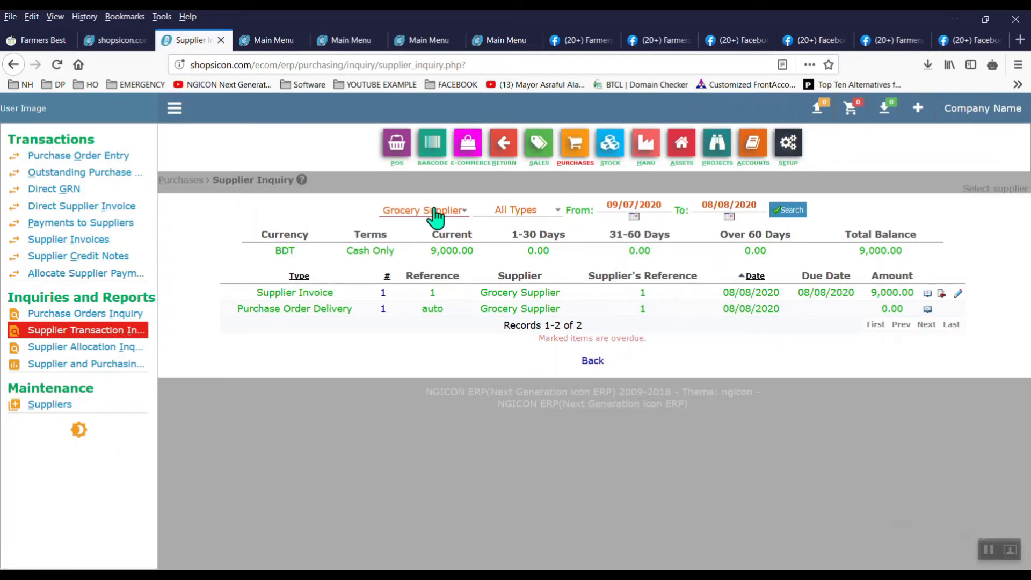
left_click(432, 143)
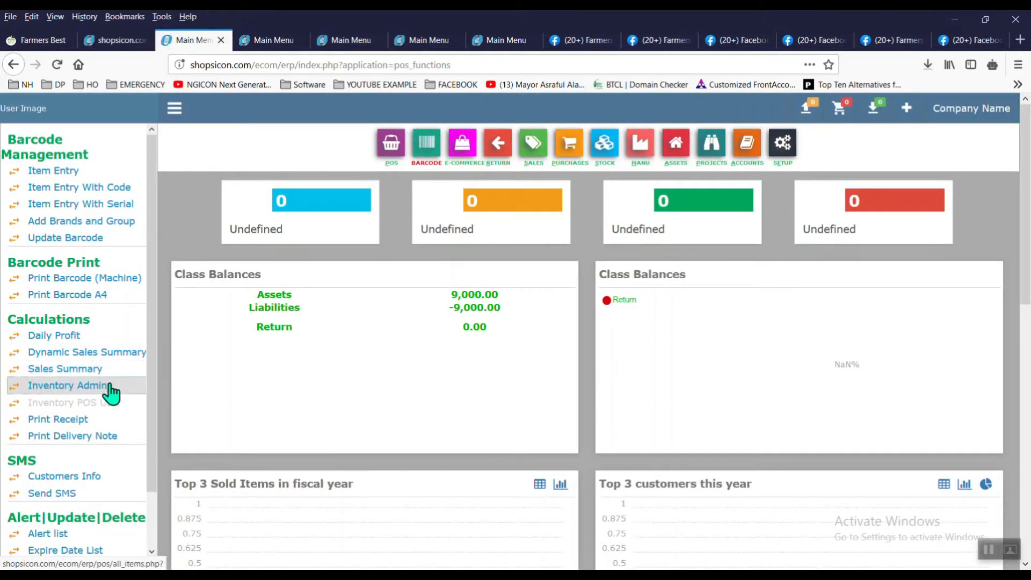
Step: List all inventory items showing Fresh Potato at 500 on hand, 17500 value, then switch to Farmers Best
left_click(110, 386)
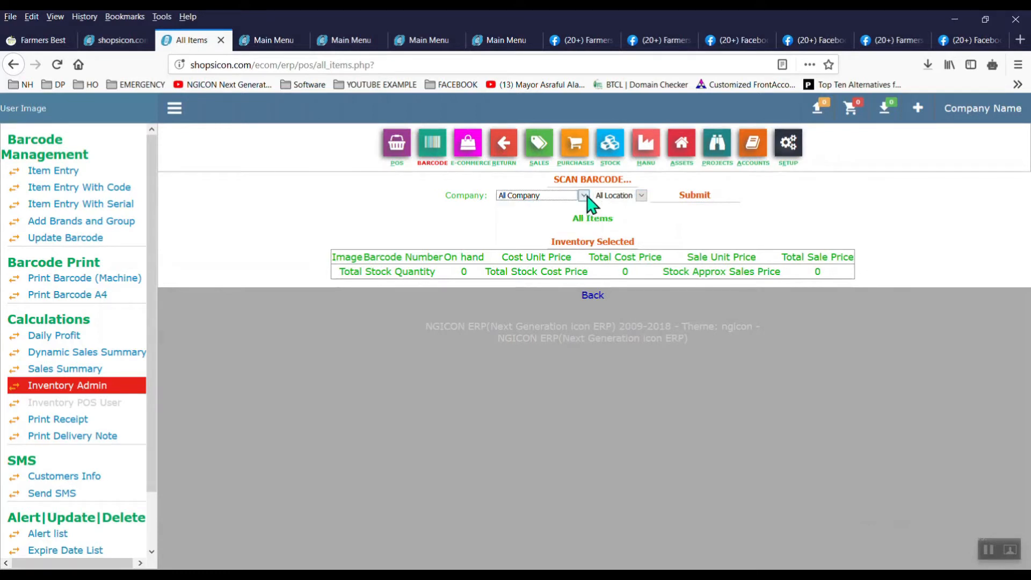
left_click(693, 199)
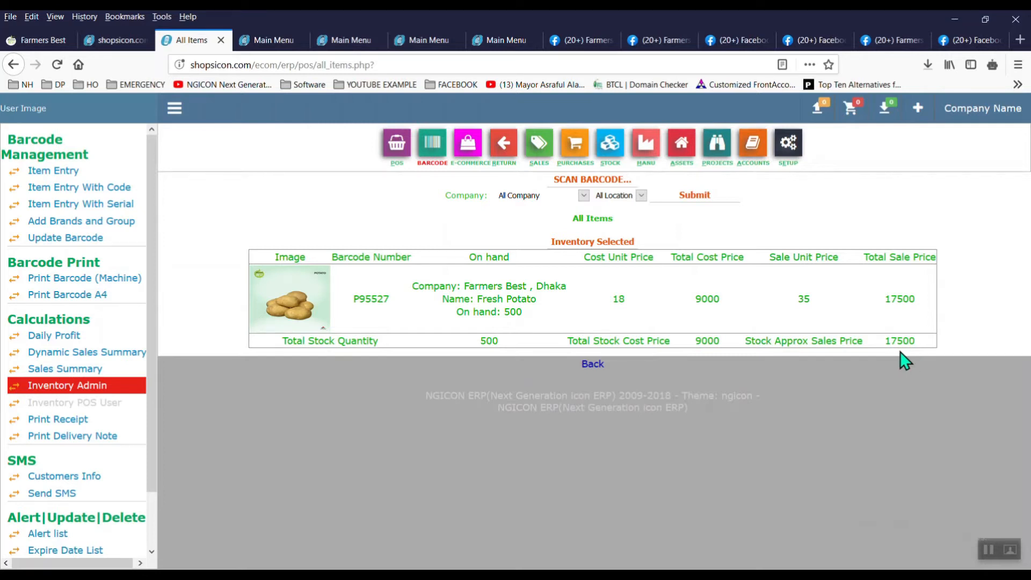
left_click(49, 43)
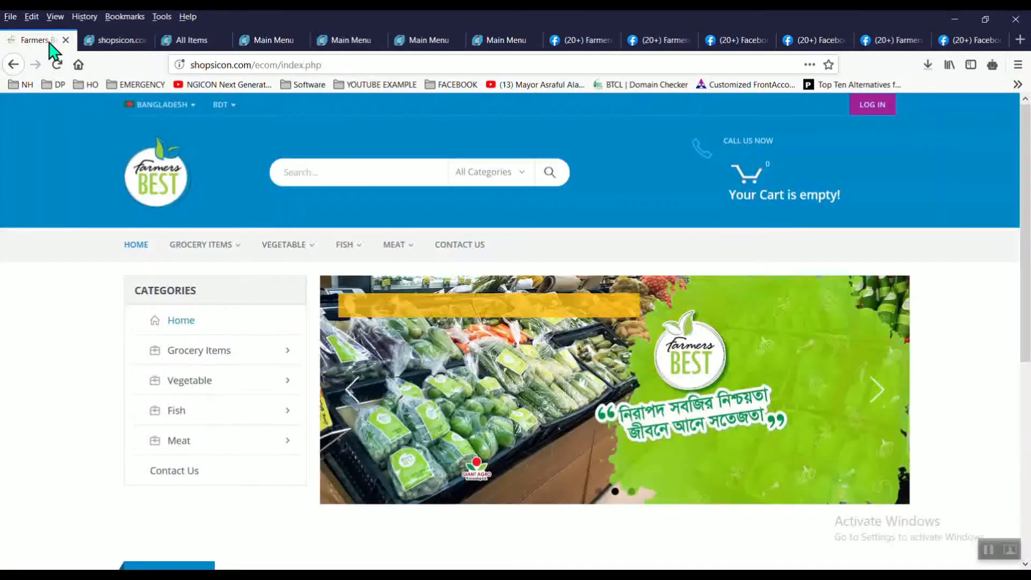
Step: Reload Farmers Best, find Fresh Potato at 35 under POTATO, and add one to the cart
left_click(161, 191)
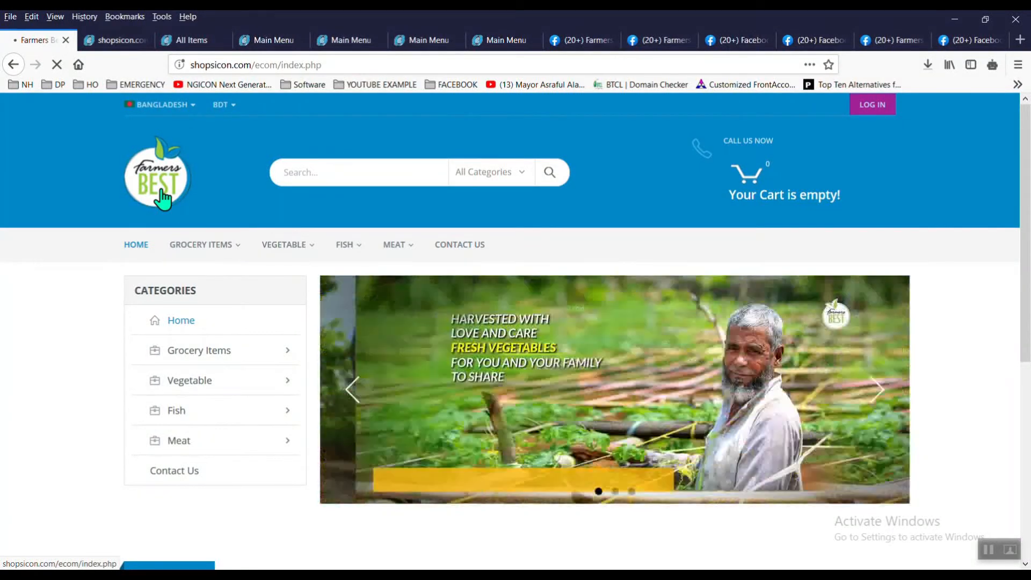
left_click(163, 199)
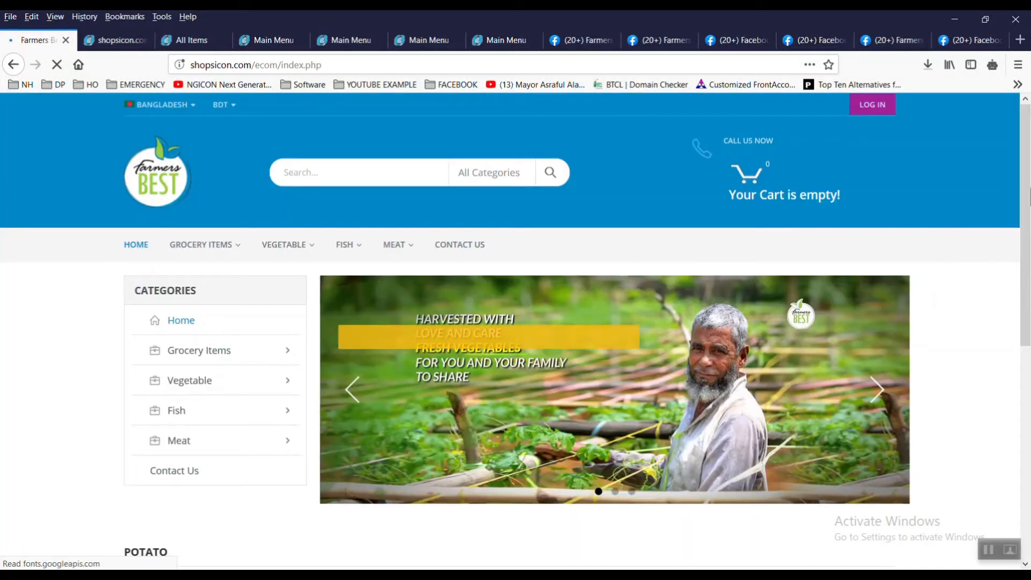
left_click_drag(1030, 177, 1030, 308)
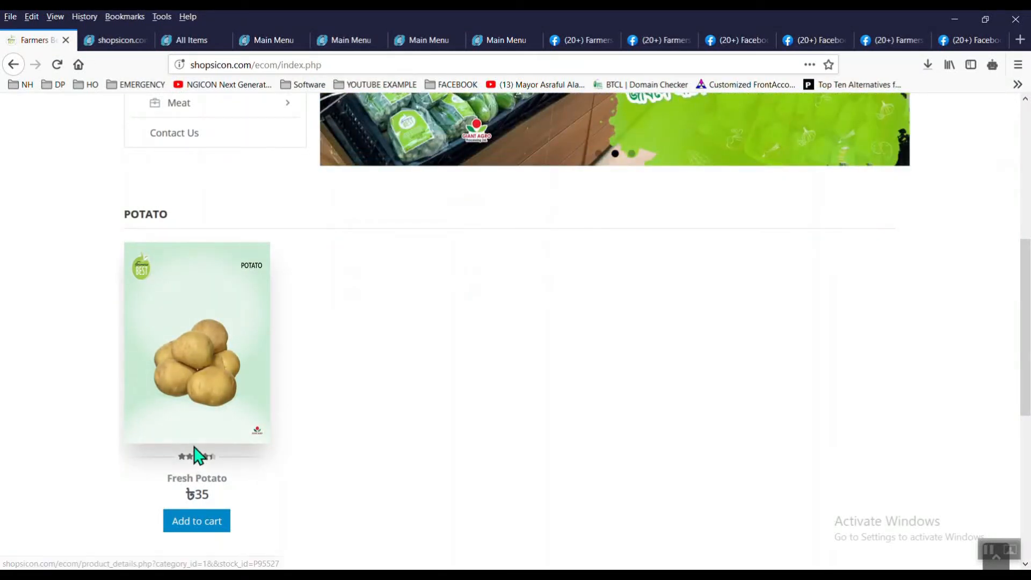
left_click(212, 355)
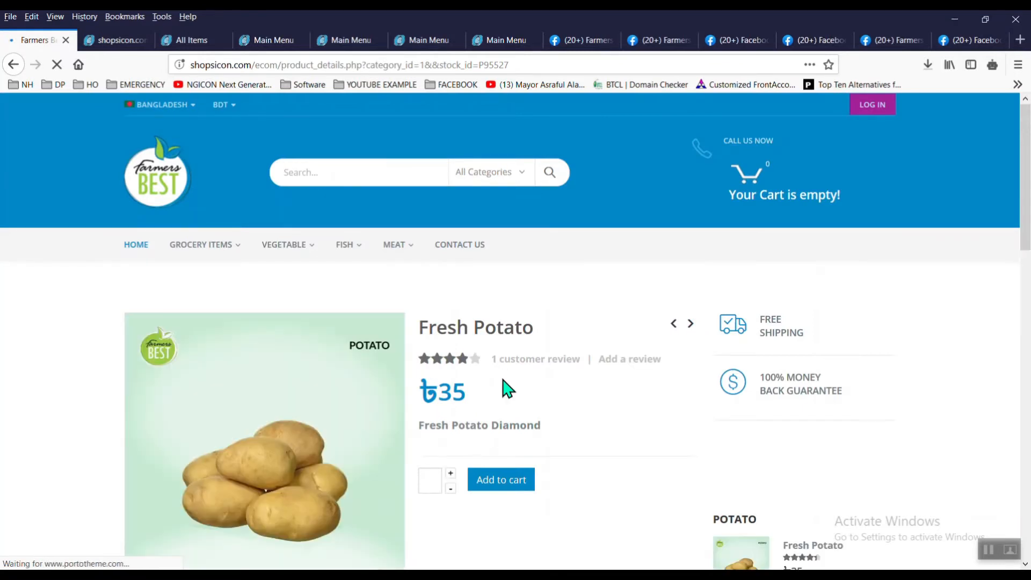
left_click(507, 483)
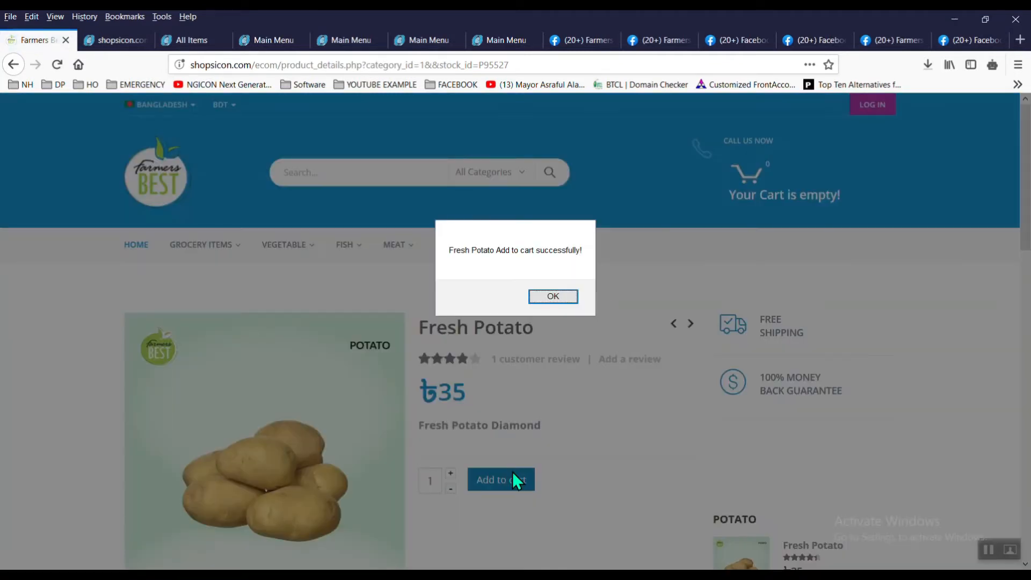
left_click(566, 300)
left_click_drag(1030, 196, 1020, 249)
Step: Open the Item Entry form and choose Vegetable Supplier for the new item
left_click(131, 43)
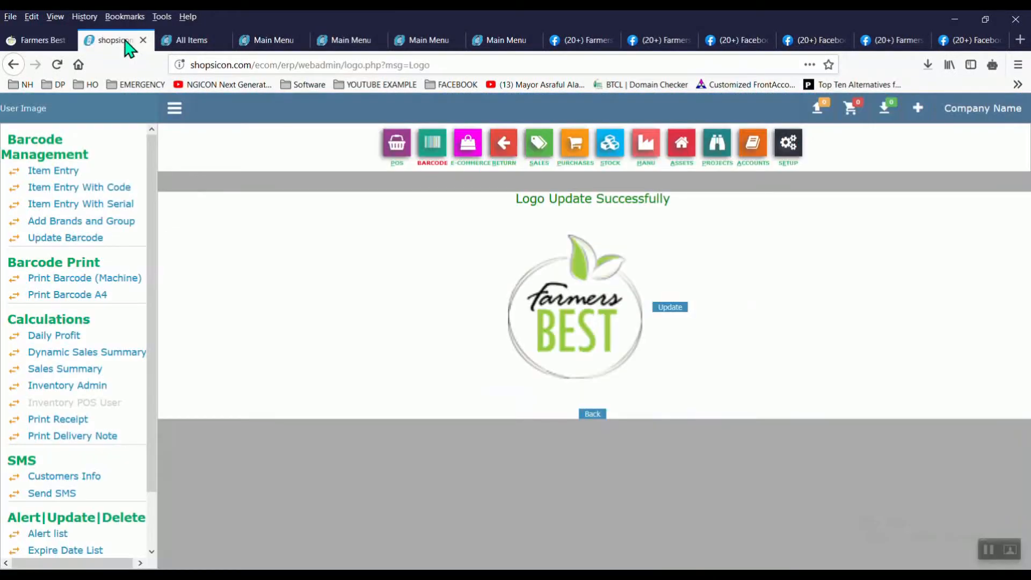
left_click(200, 40)
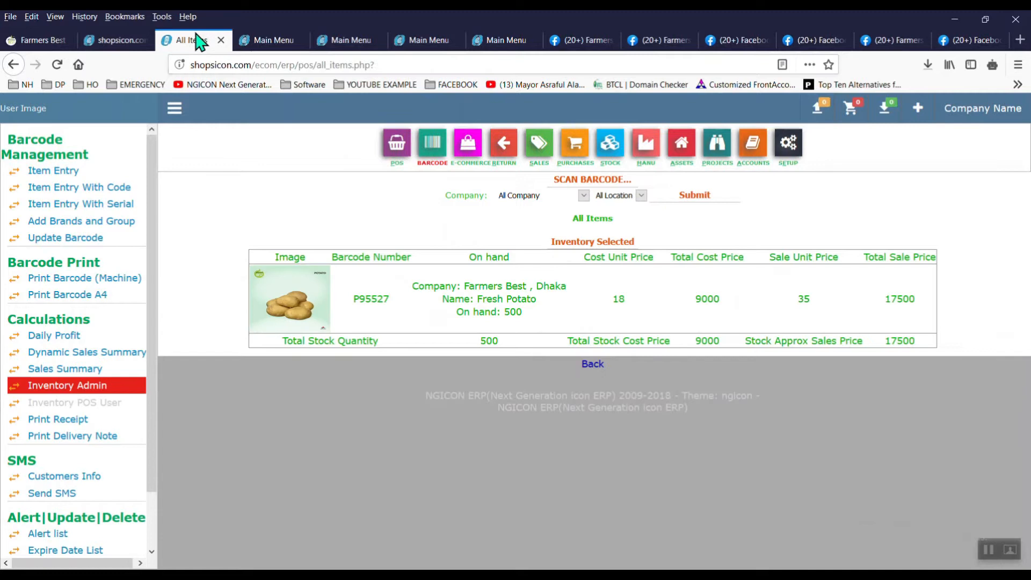
left_click(251, 43)
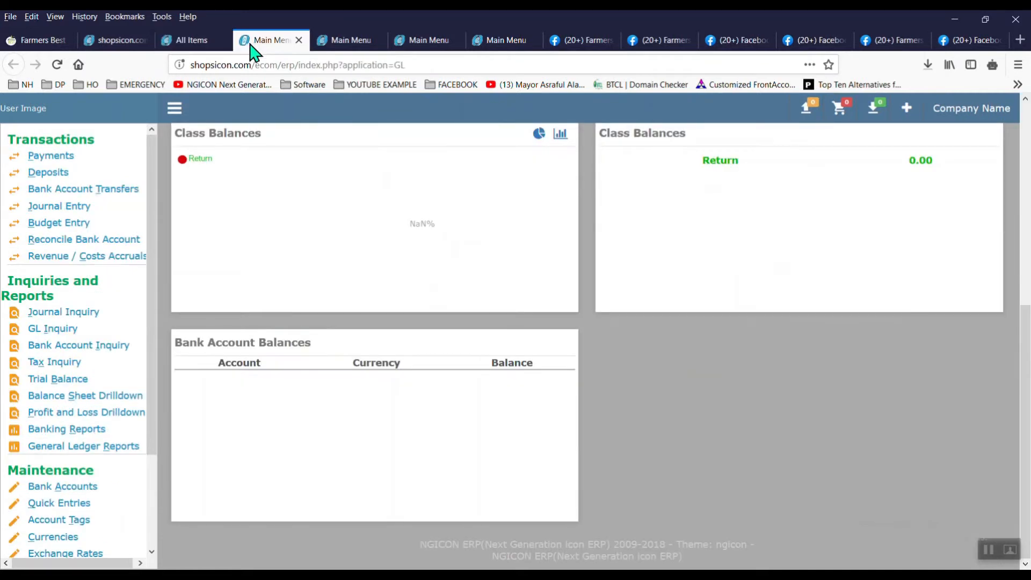
left_click(194, 41)
left_click(80, 178)
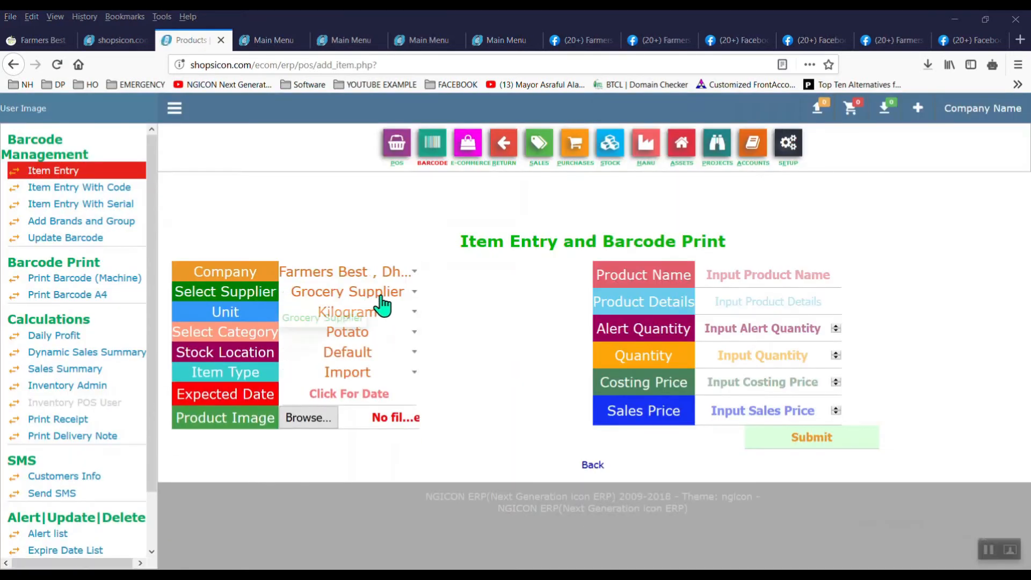
left_click(385, 305)
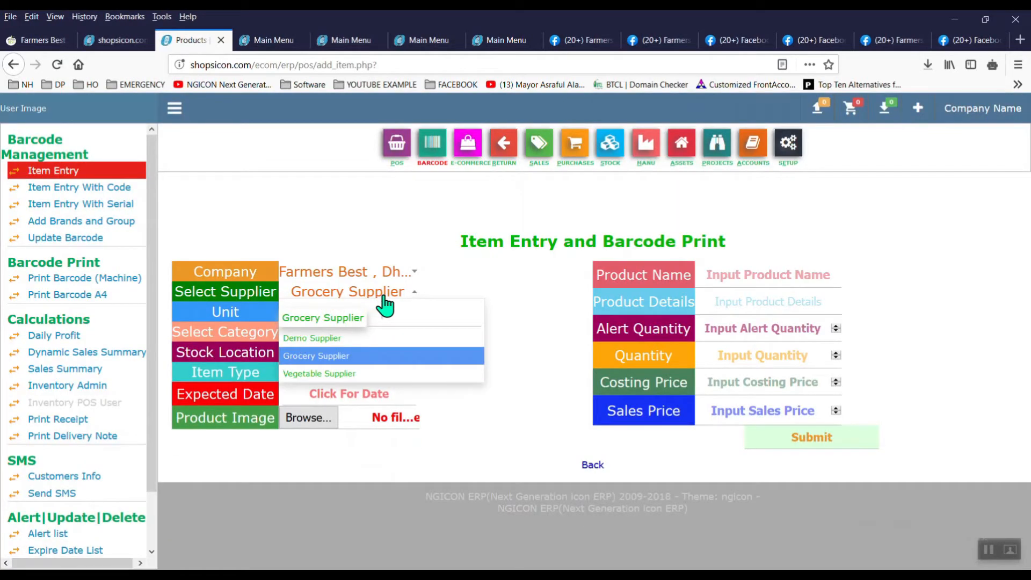
left_click(384, 297)
left_click(384, 297)
left_click(385, 301)
left_click(384, 301)
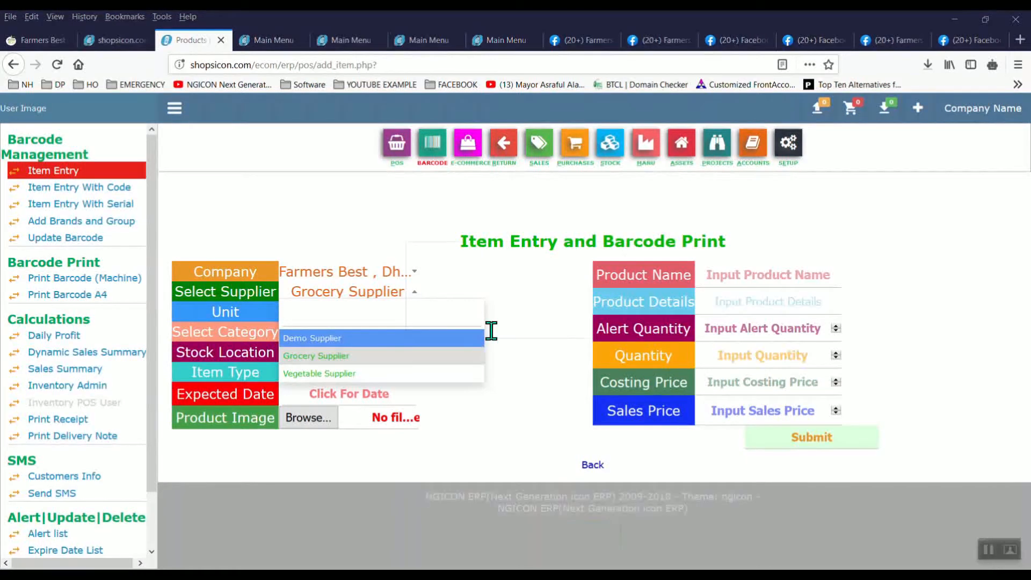
left_click(487, 321)
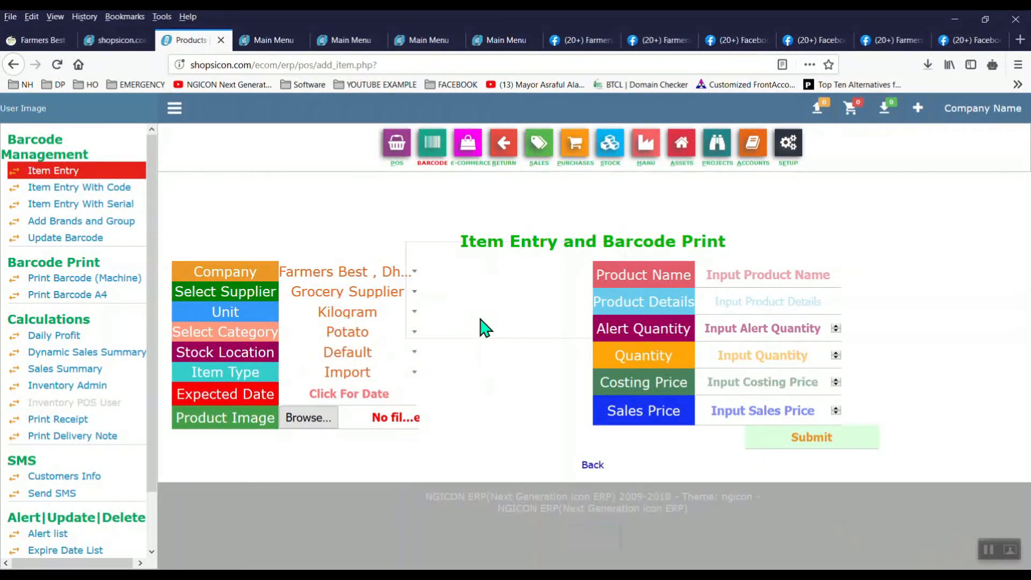
left_click(385, 301)
left_click(376, 373)
Step: Set the category to Cucumber and name the item 'Deshi Cucumber'
left_click(389, 344)
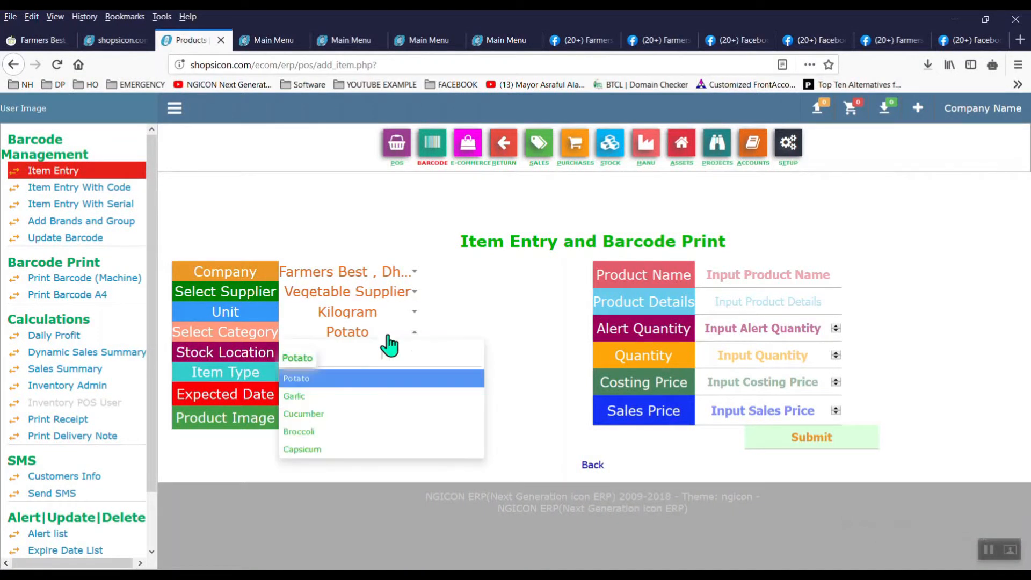
left_click(362, 414)
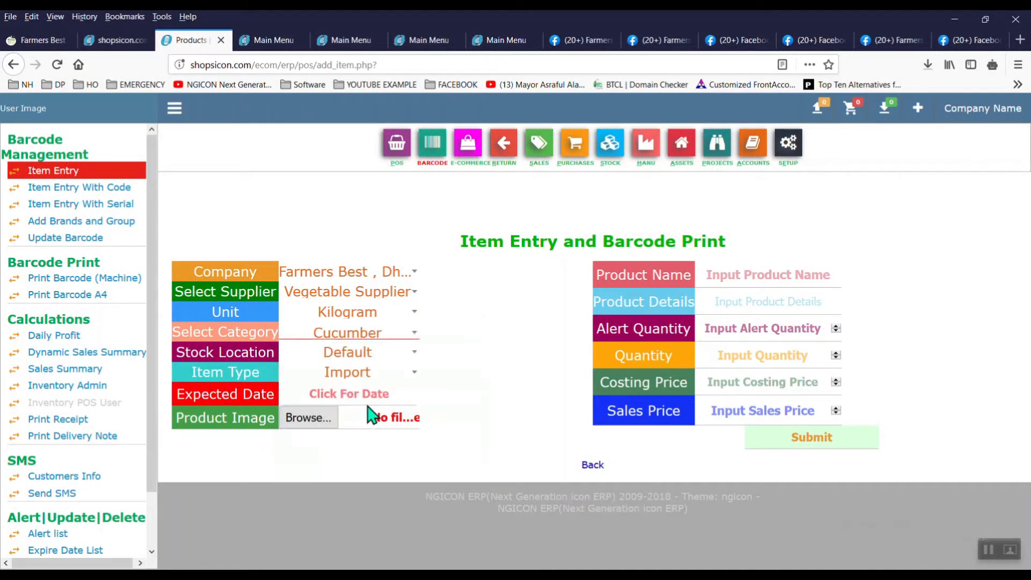
left_click(764, 277)
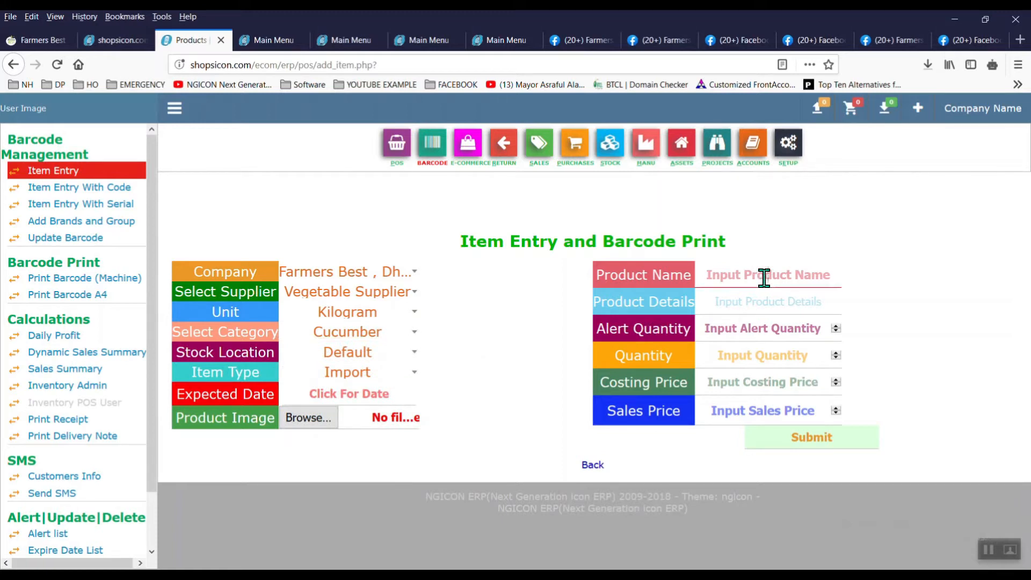
type("Cu")
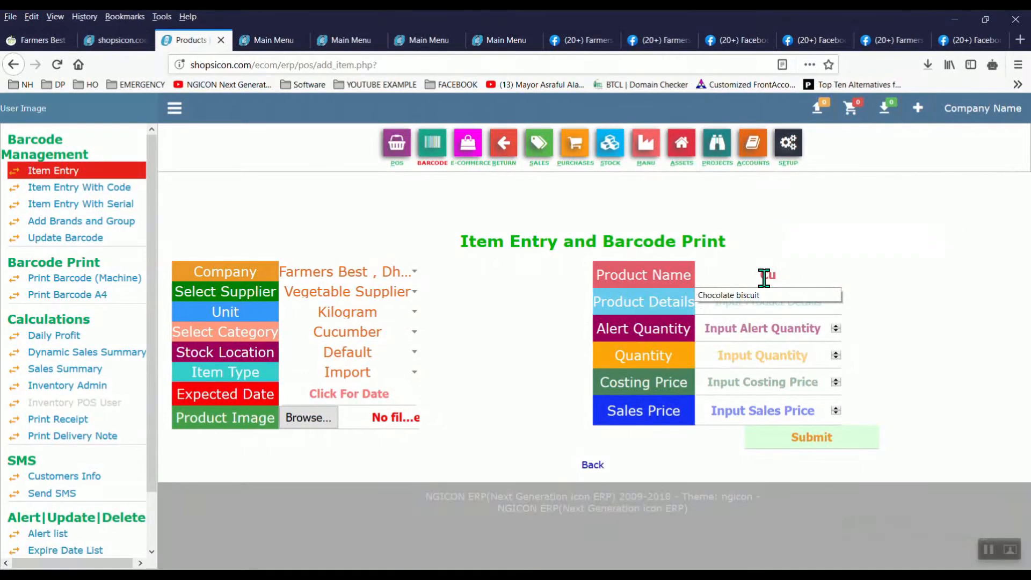
key("BackSpace")
key("BackSpace")
type("De")
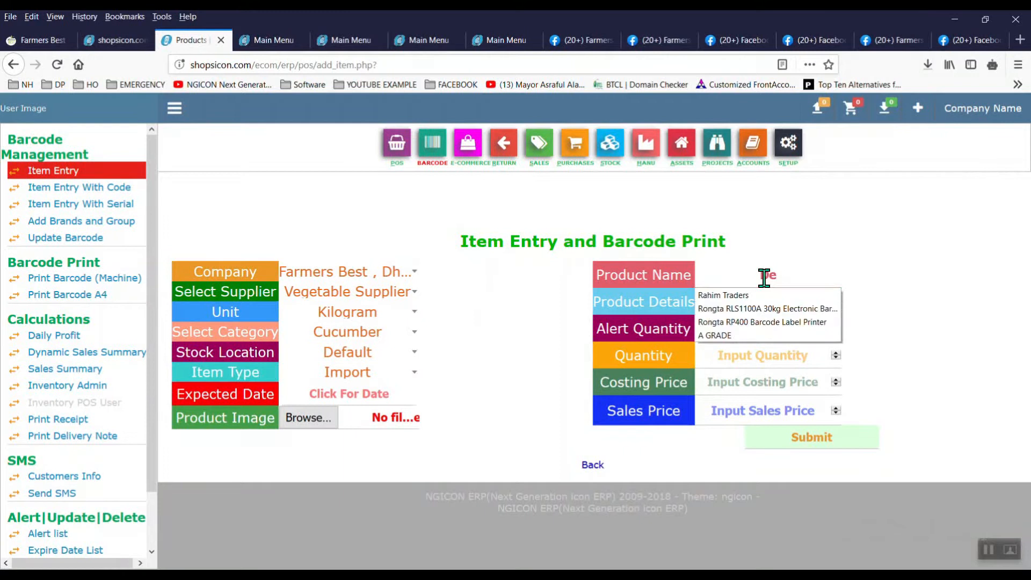
type("shi Cub")
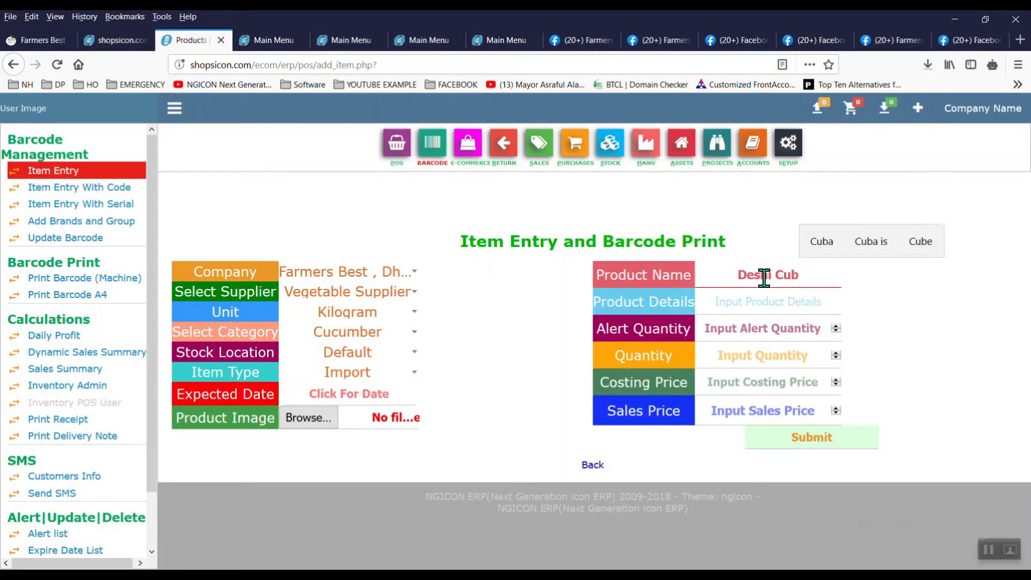
key("BackSpace")
type("cumber")
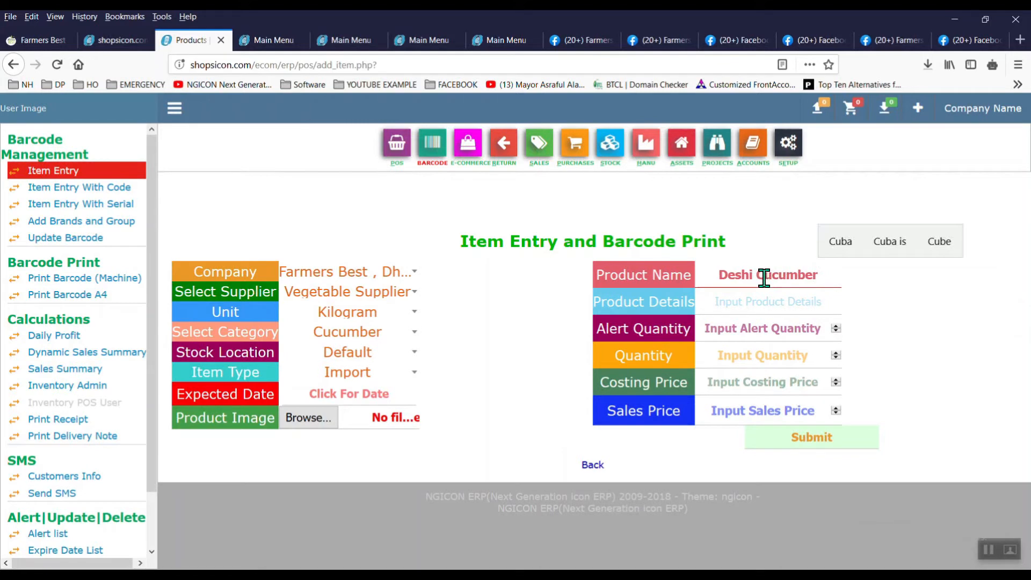
Step: Enter details 'Fresh', alert quantity 20 and stock quantity 50, then view the Facebook page
left_click(776, 301)
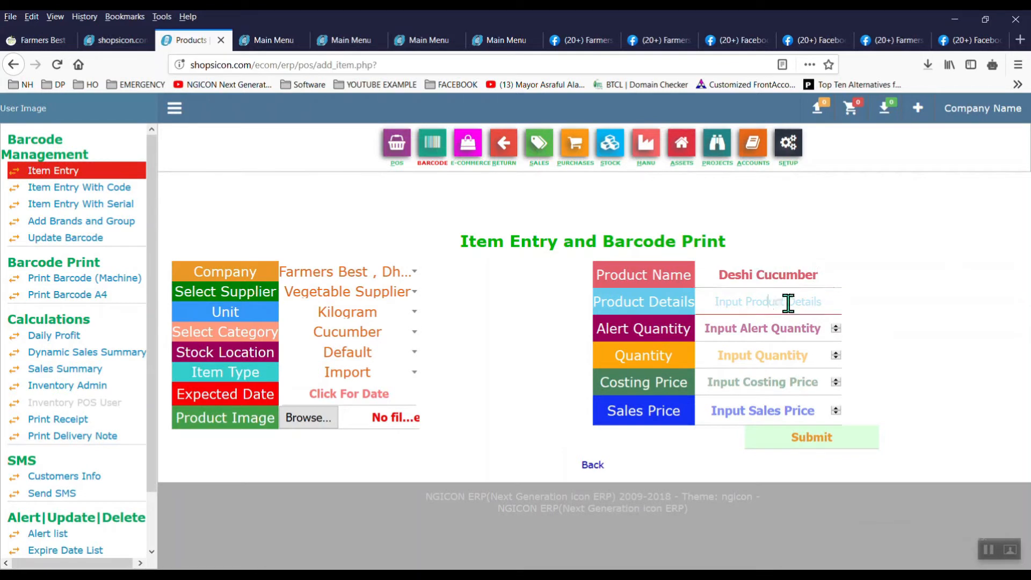
type("Fresh")
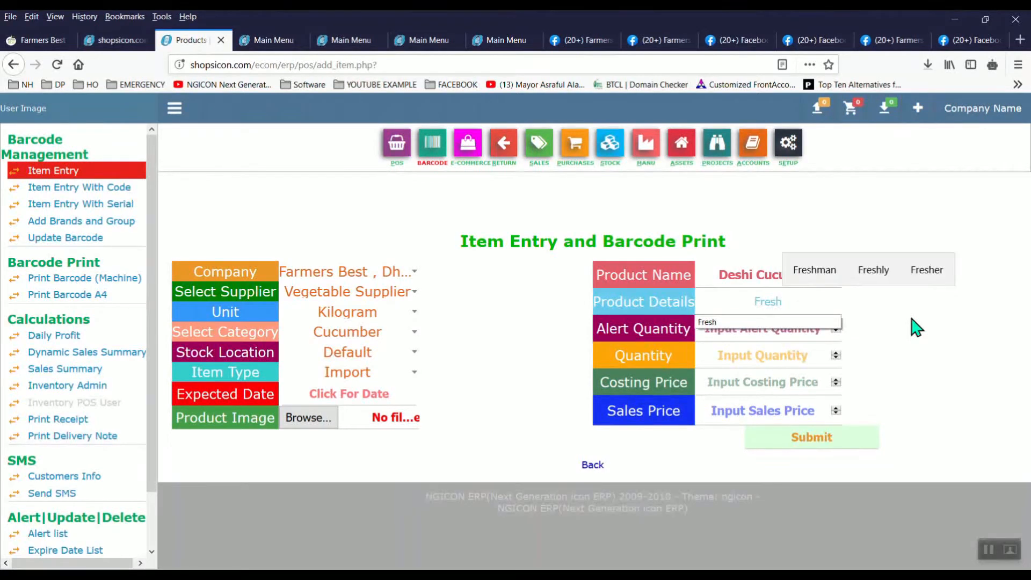
left_click(813, 330)
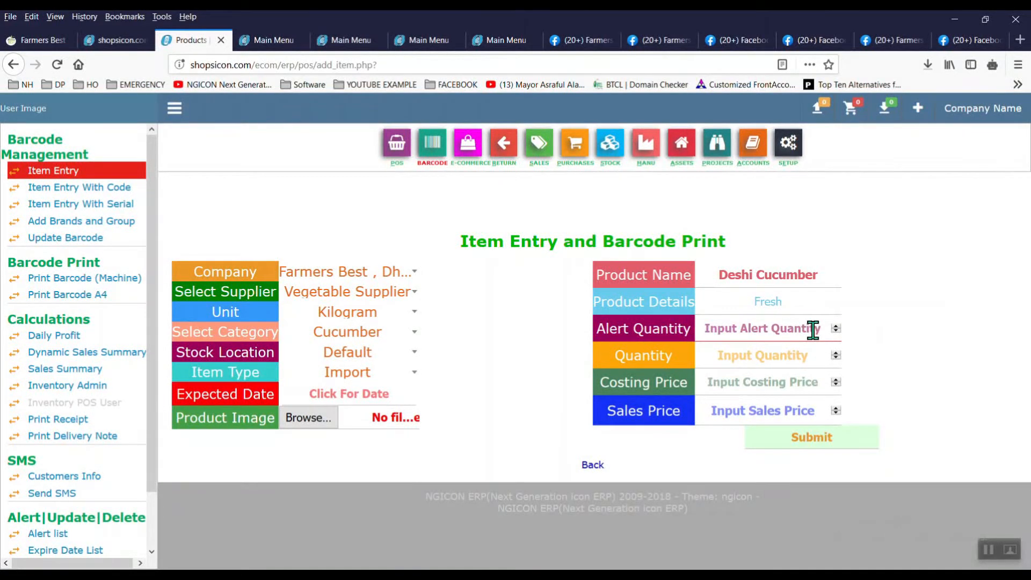
type("20")
key("Tab")
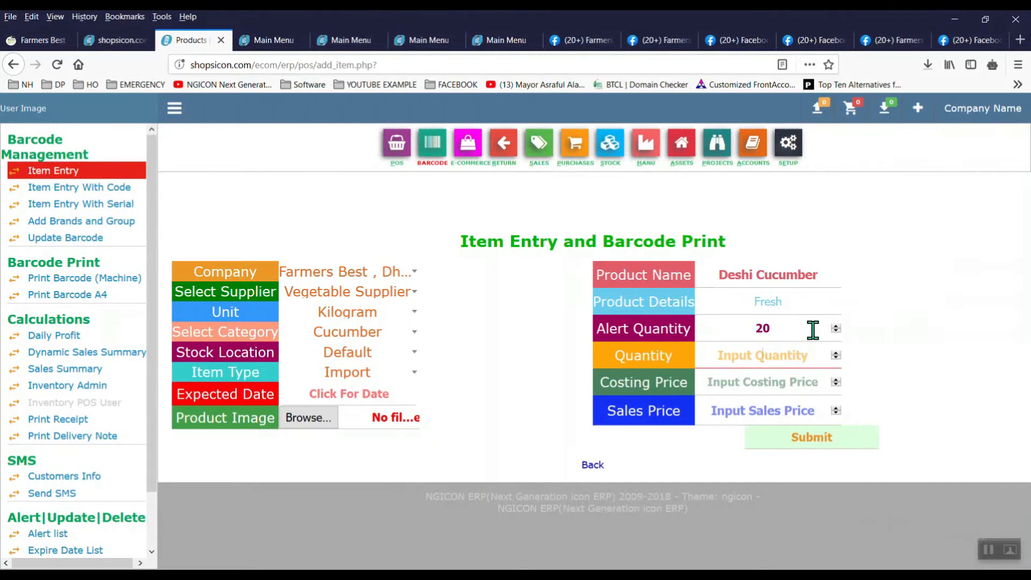
type("50")
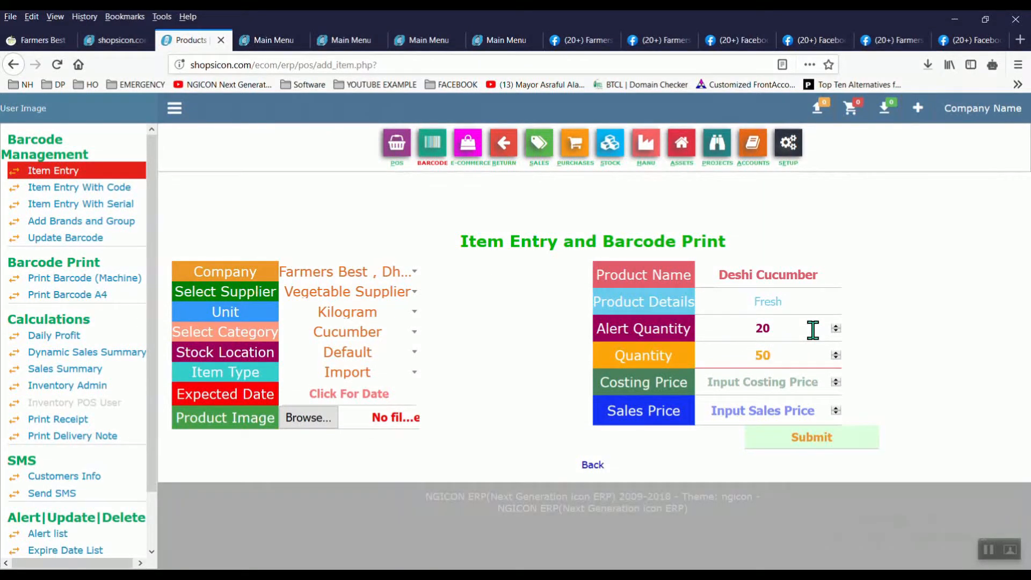
left_click(803, 381)
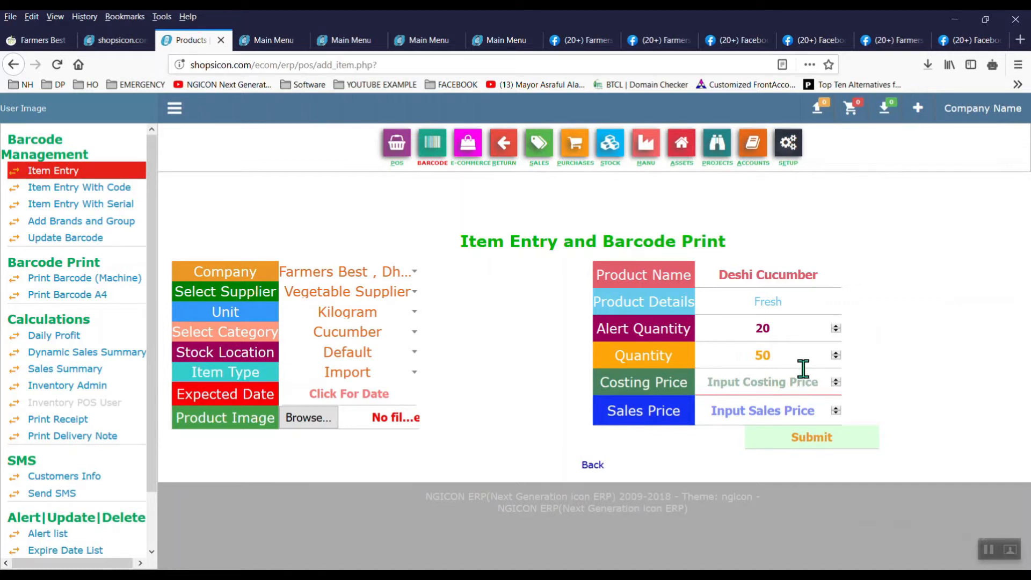
left_click(883, 44)
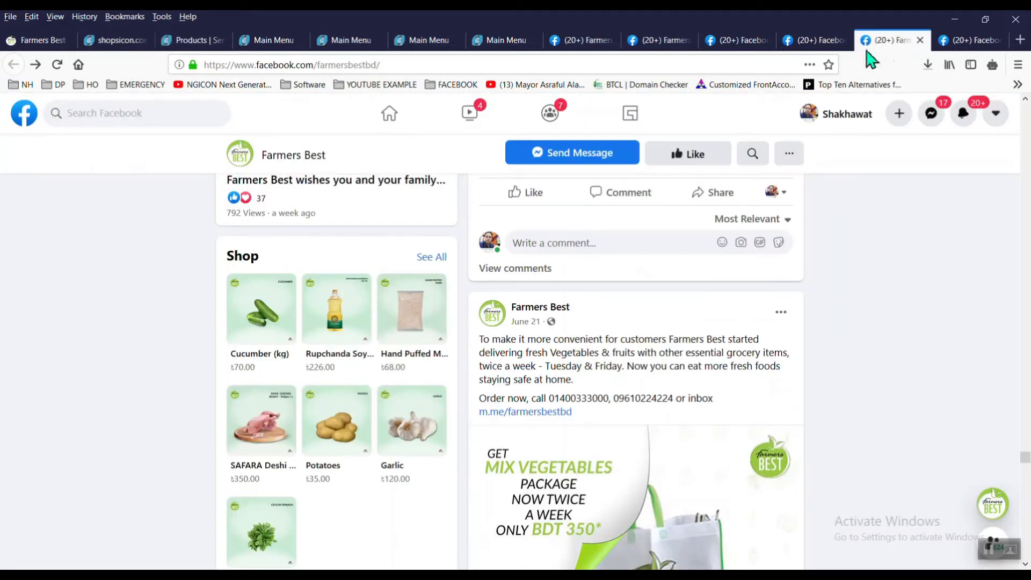
Step: Enter Deshi Cucumber's sales price 70 and costing price 45
left_click(199, 42)
left_click(769, 412)
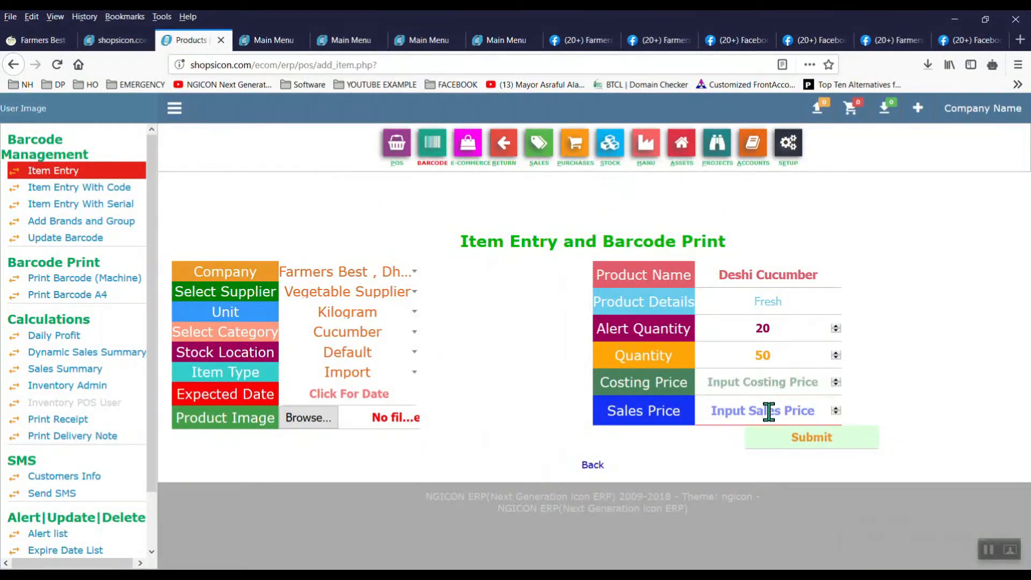
type("70")
left_click(767, 382)
type("45")
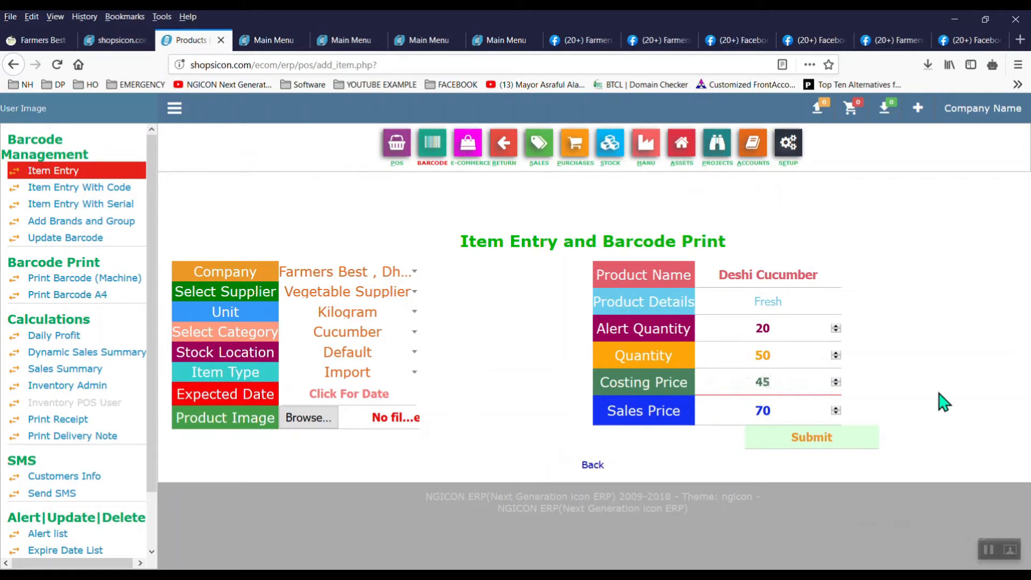
left_click(325, 419)
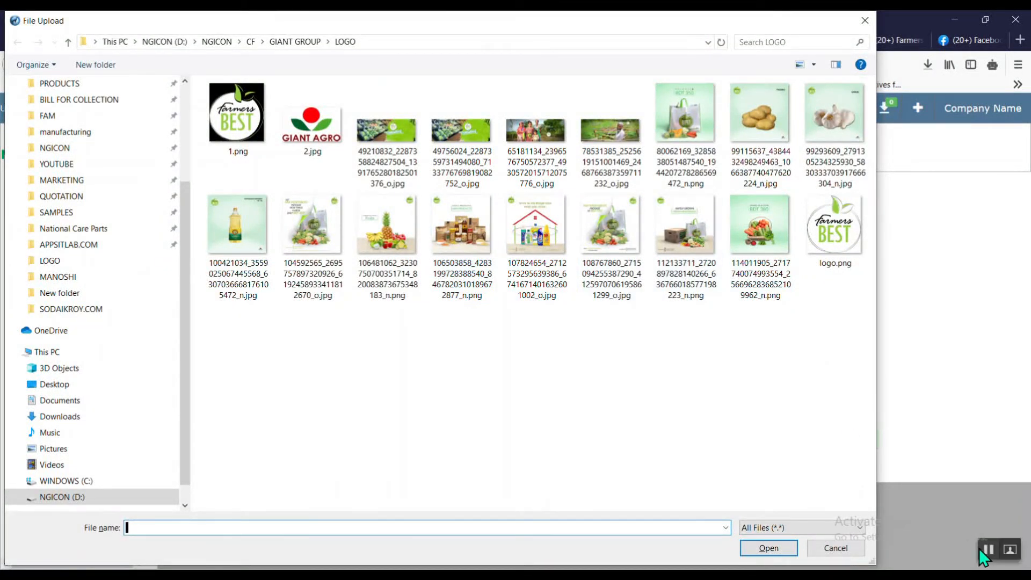
left_click(907, 32)
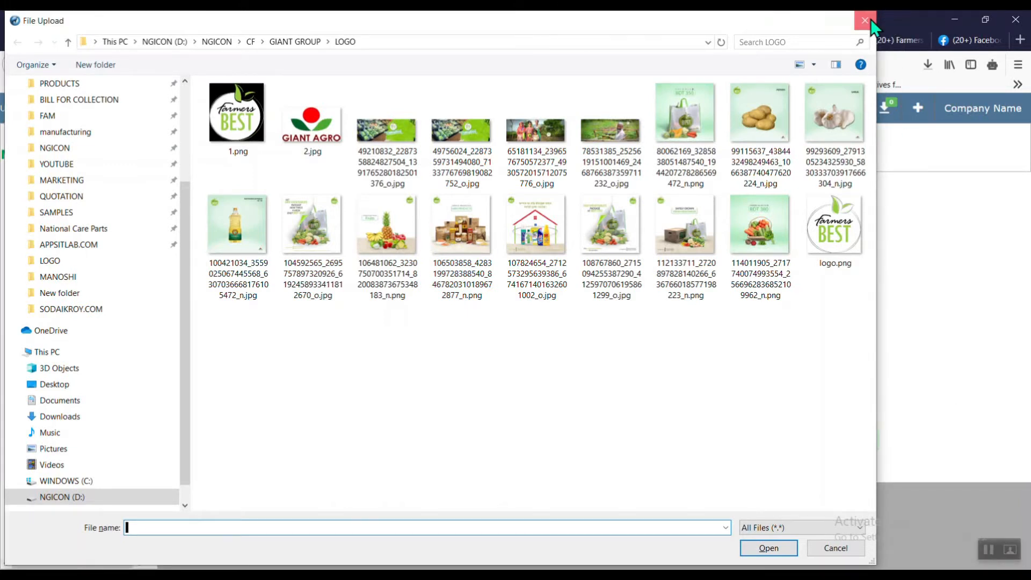
left_click(866, 20)
Step: Save the cucumber shop photo from the Farmers Best Facebook page
left_click(889, 40)
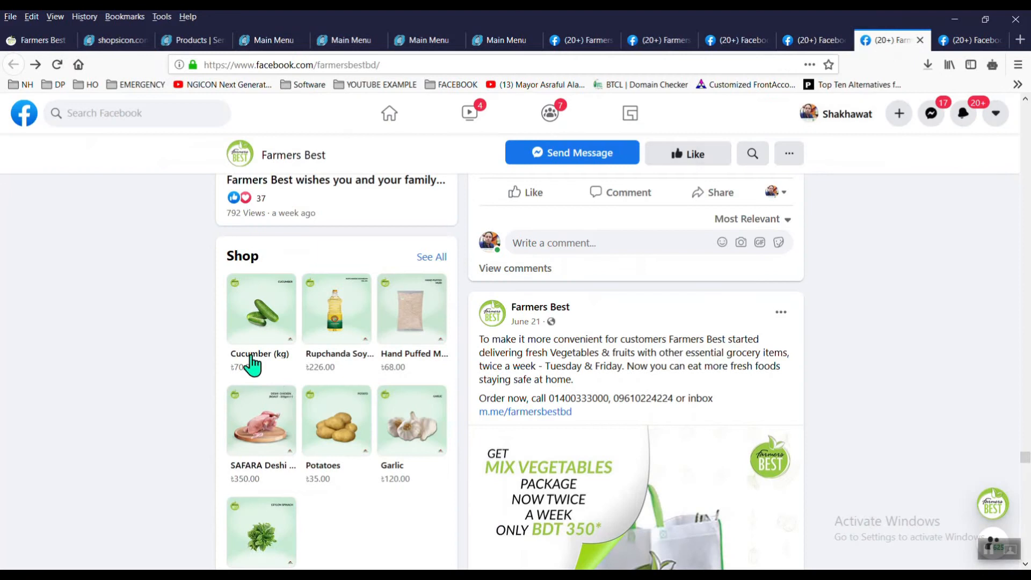
right_click(251, 304)
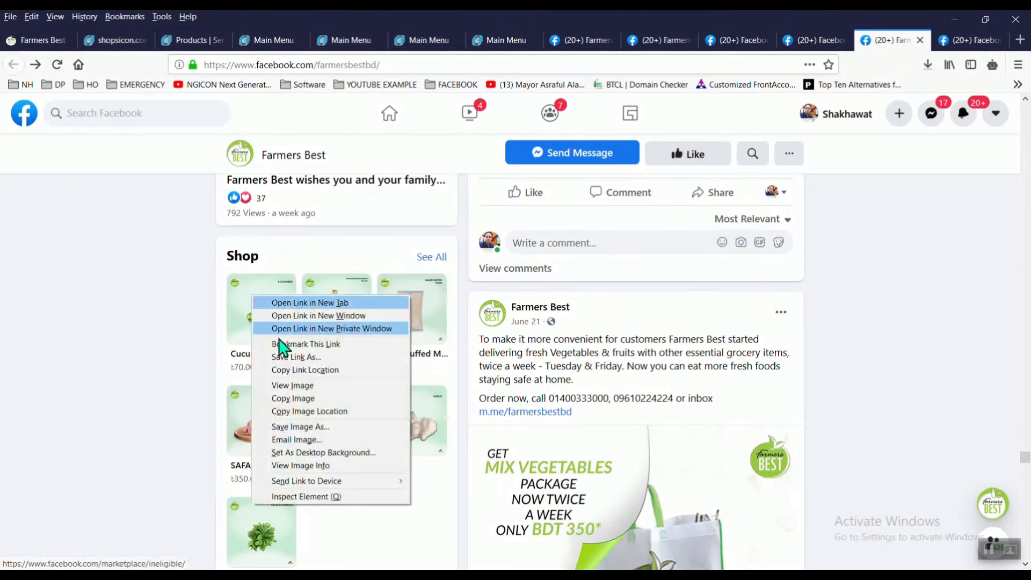
left_click(318, 428)
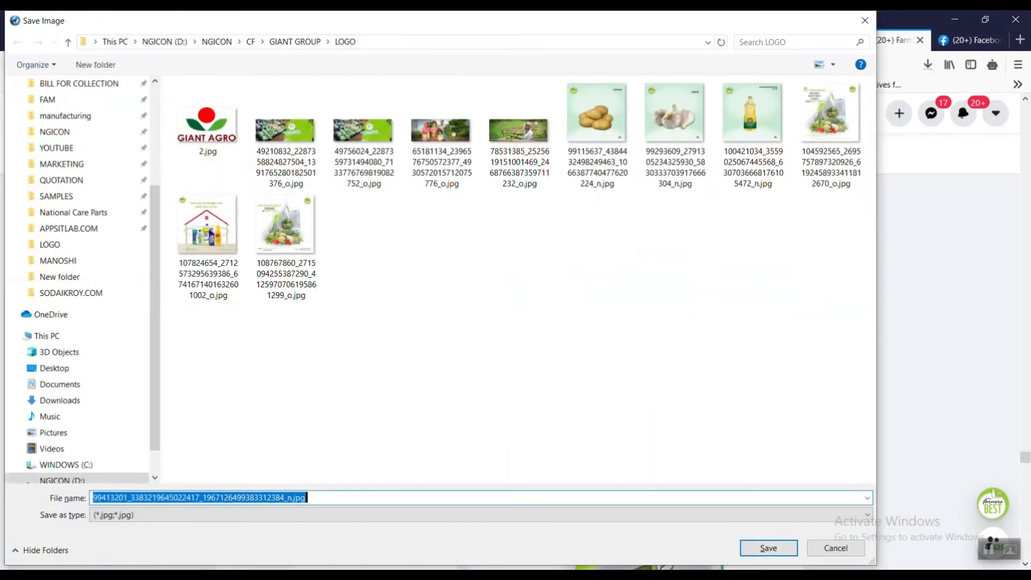
left_click(769, 549)
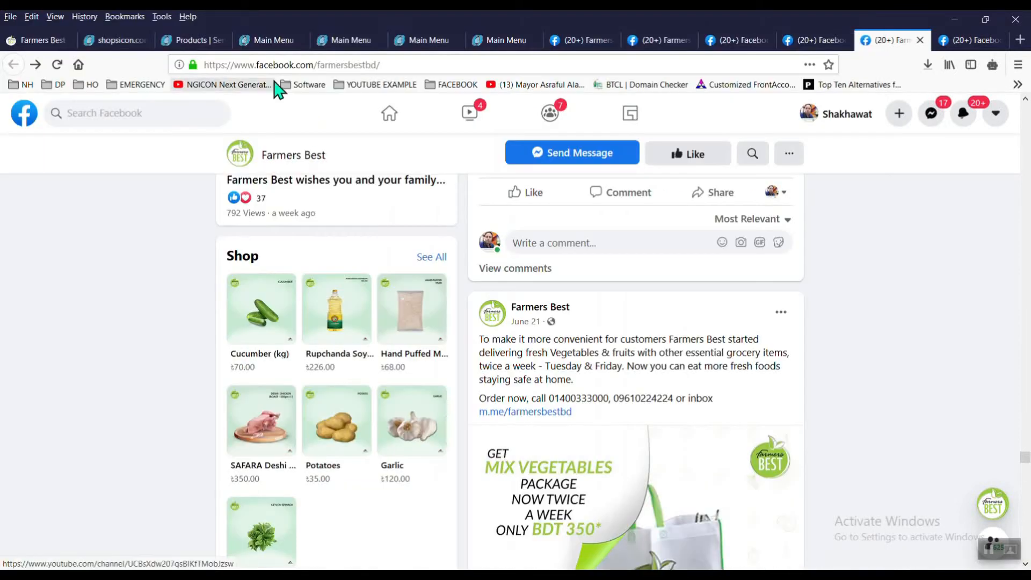
Step: Attach the saved cucumber photo and submit Deshi Cucumber, creating its barcode
left_click(214, 44)
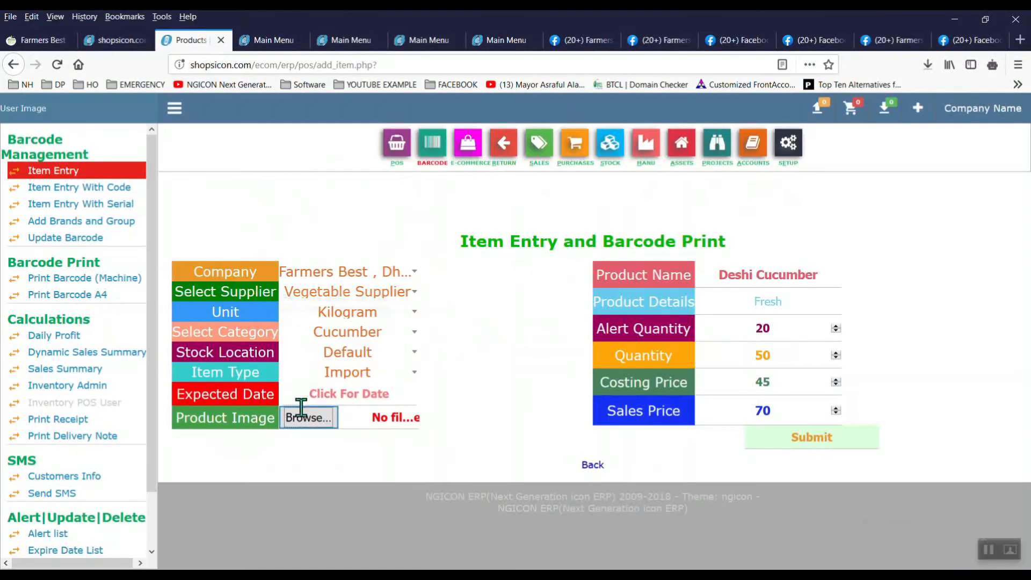
left_click(307, 418)
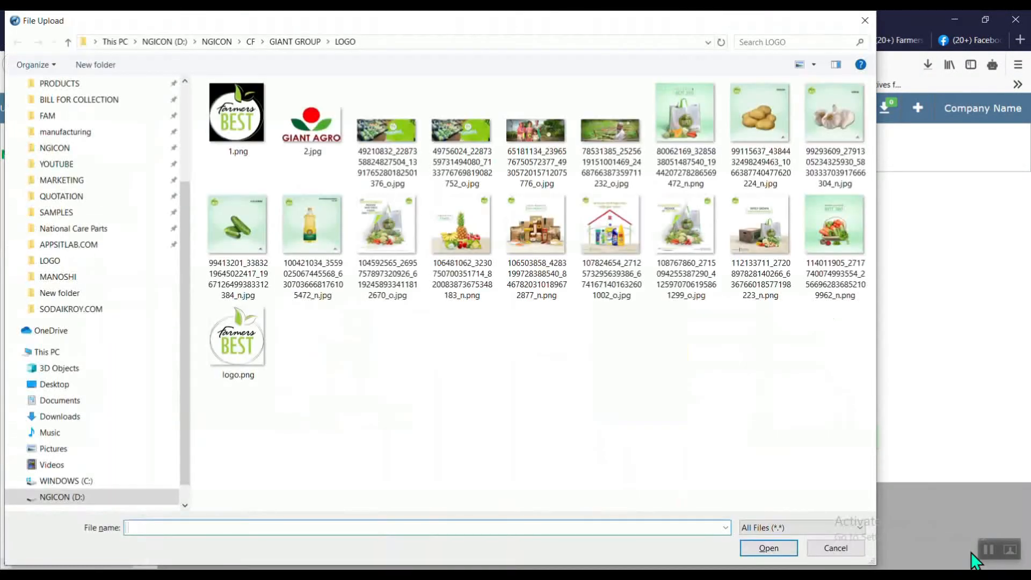
left_click(239, 250)
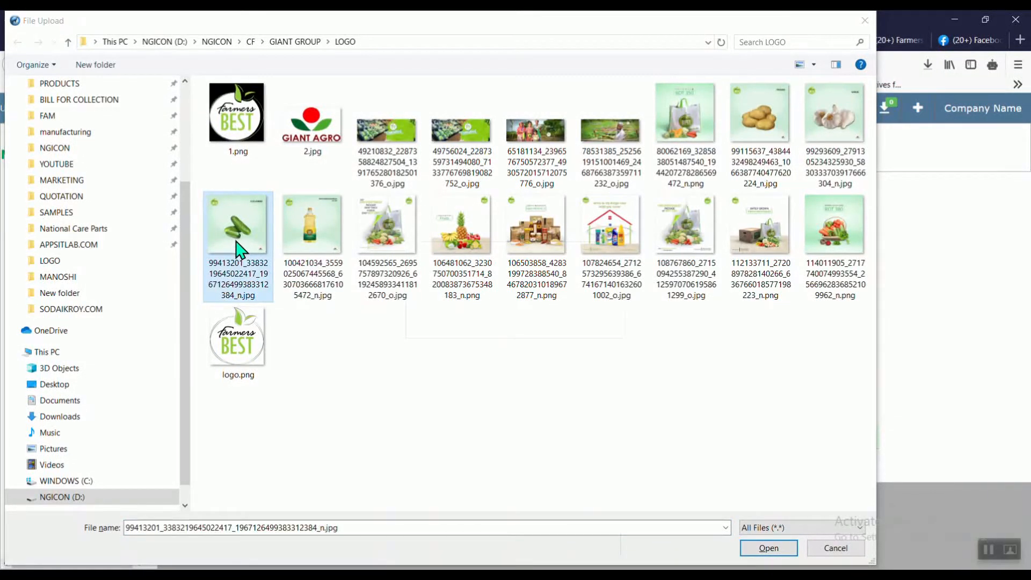
double_click(239, 249)
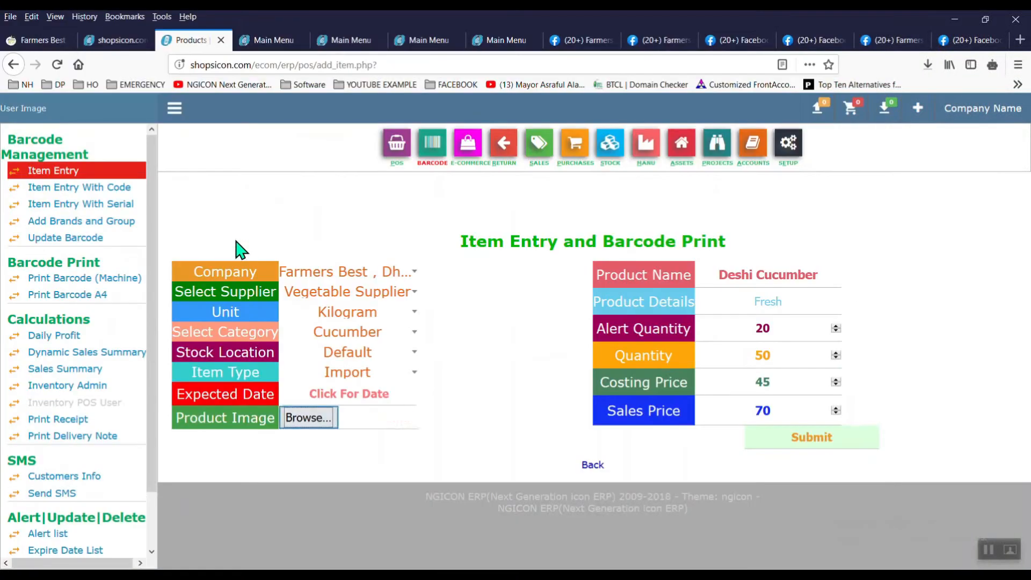
left_click(816, 448)
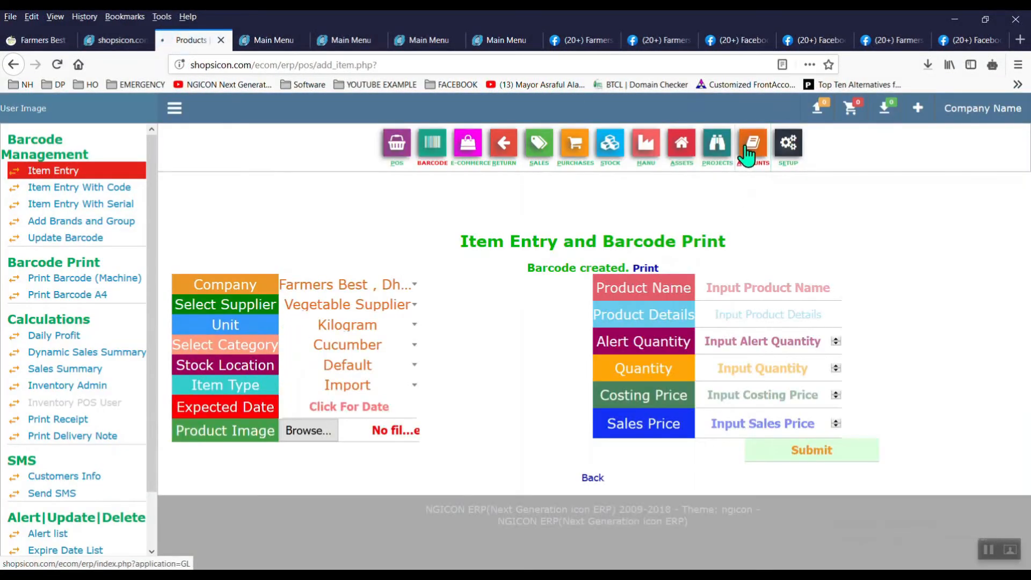
left_click(747, 152)
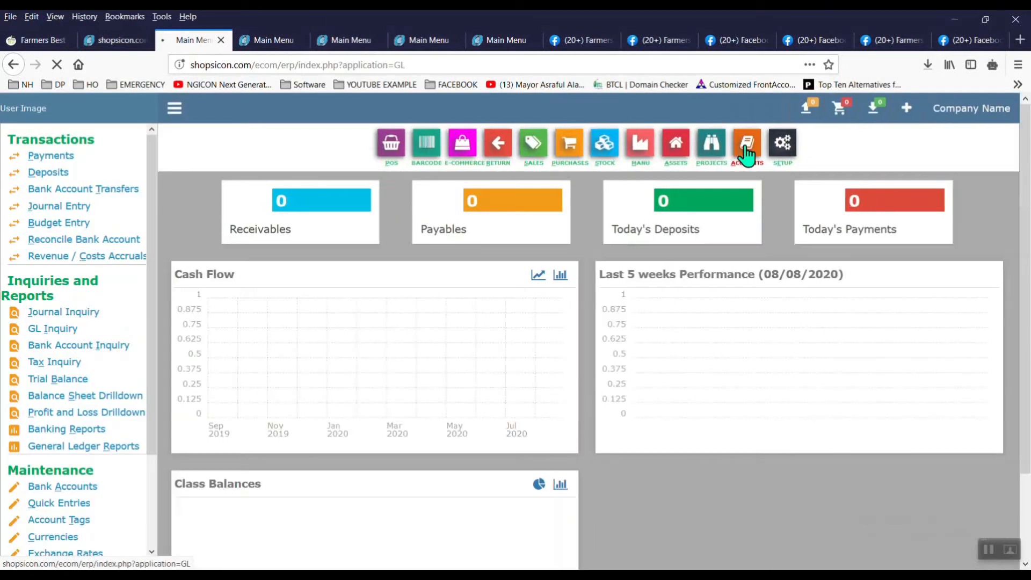
Step: Check the Balance Sheet Drilldown showing Inventory Assets and Current Liabilities at 11,250.00
scroll(746, 151, "down", 2)
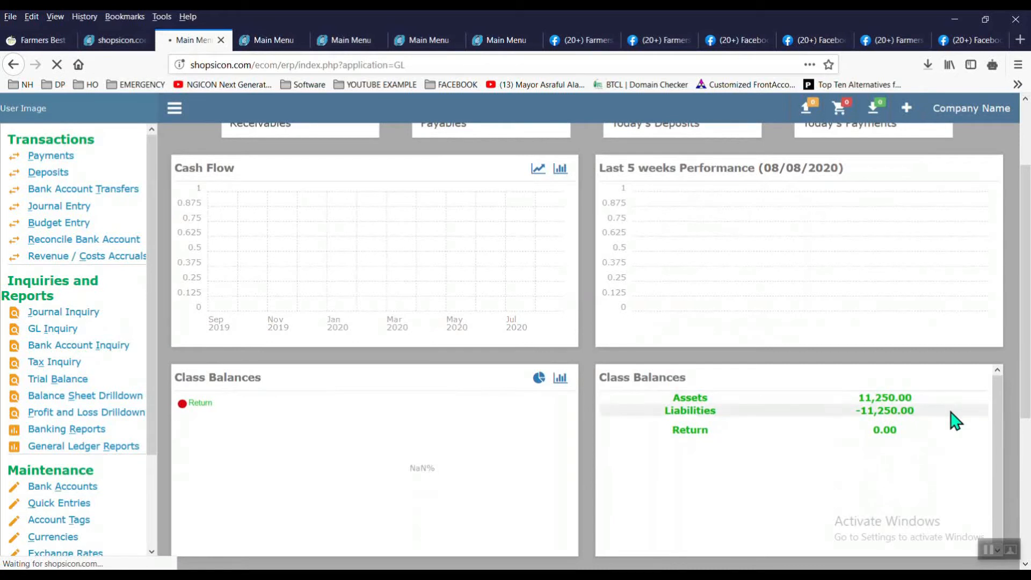
left_click(138, 398)
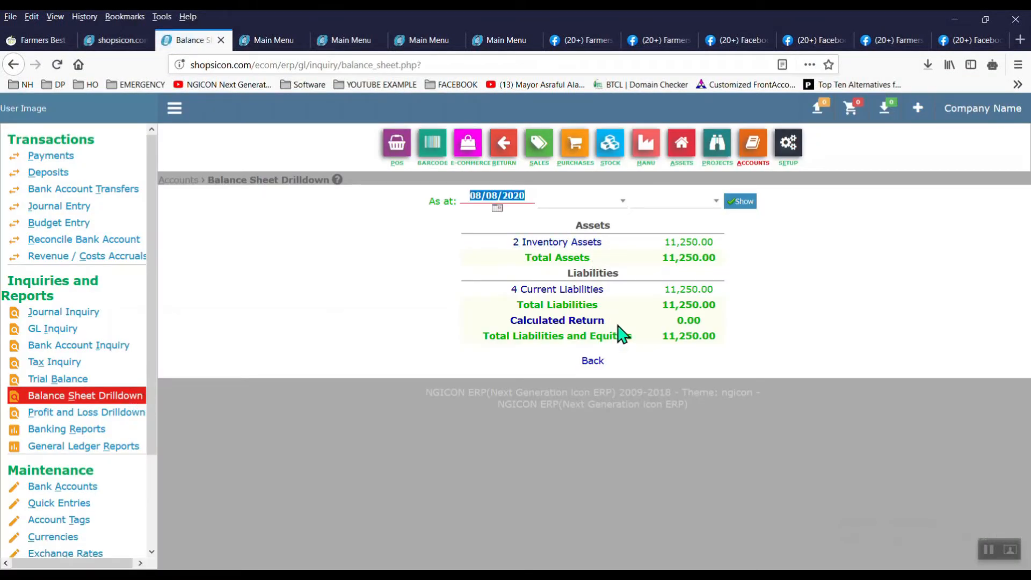
left_click(578, 156)
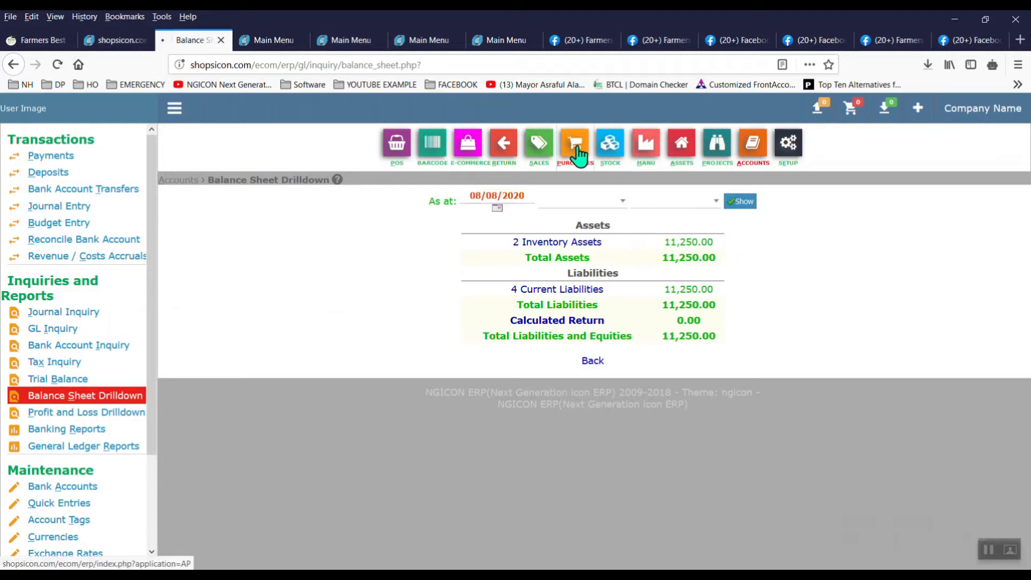
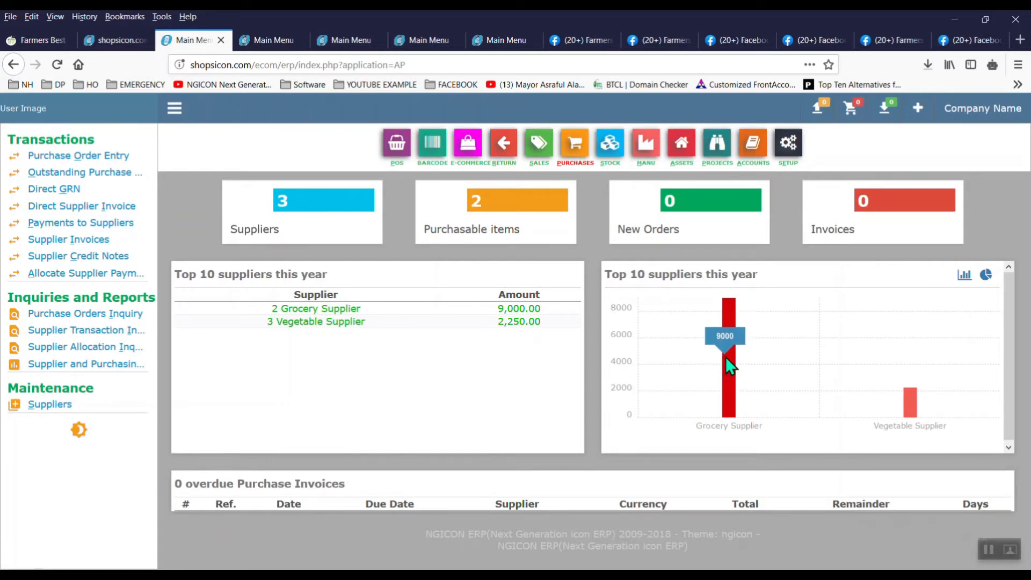
Step: Review Vegetable Supplier's, then Grocery Supplier's (9,000.00 BDT) transactions, then go to the BARCODE module
mouse_move(914, 405)
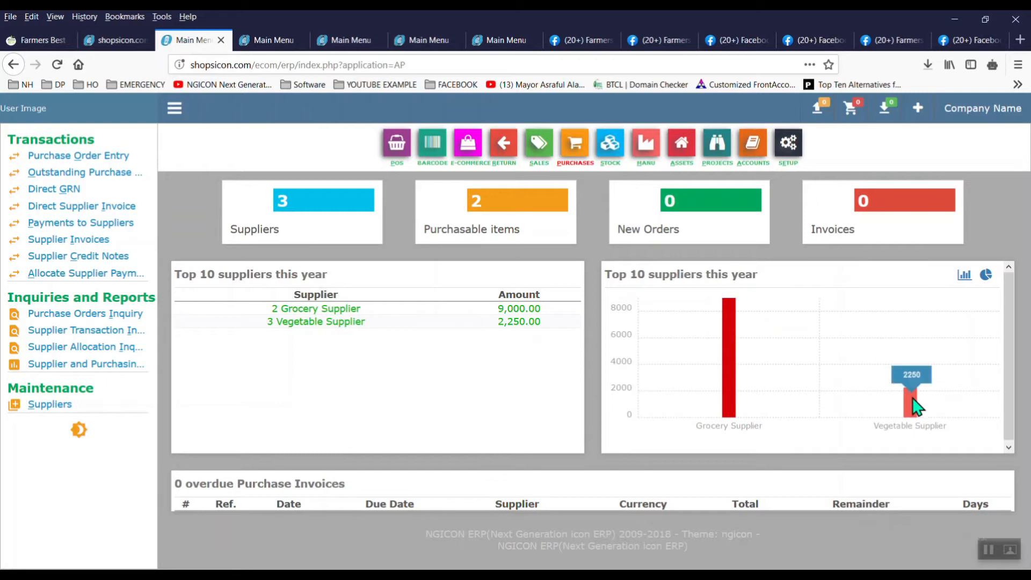
left_click(116, 335)
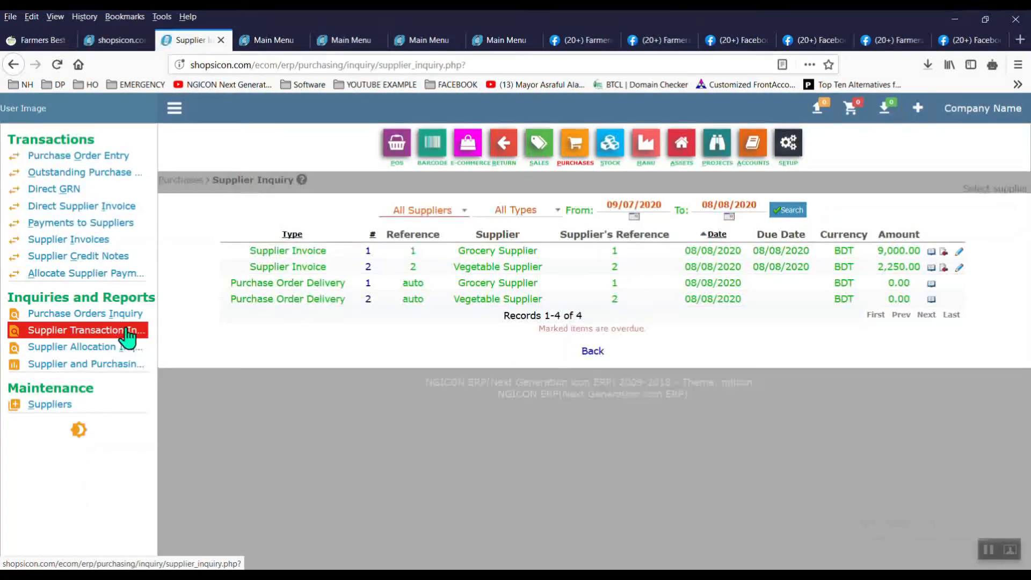
left_click(474, 211)
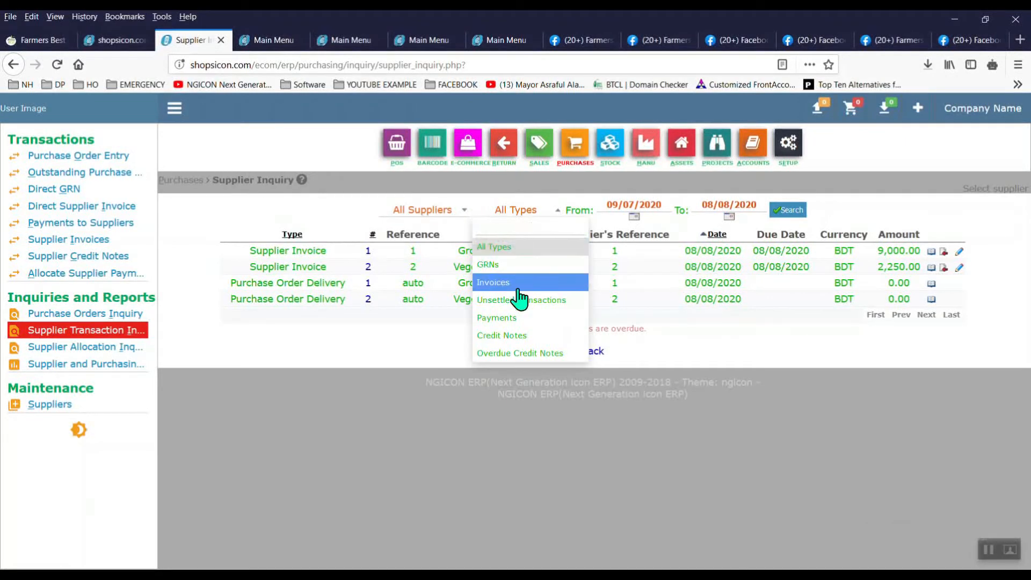
left_click(428, 211)
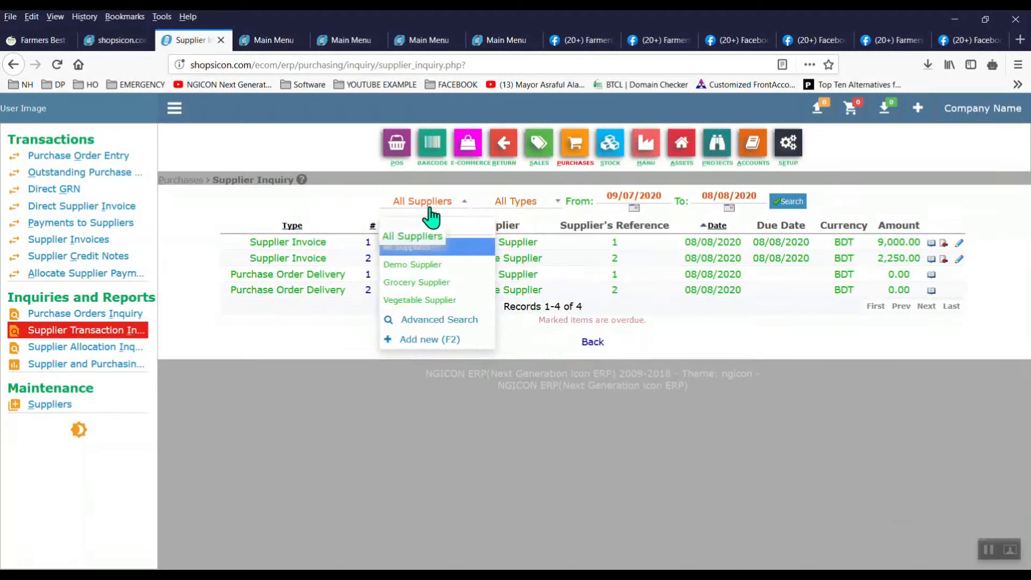
left_click(460, 301)
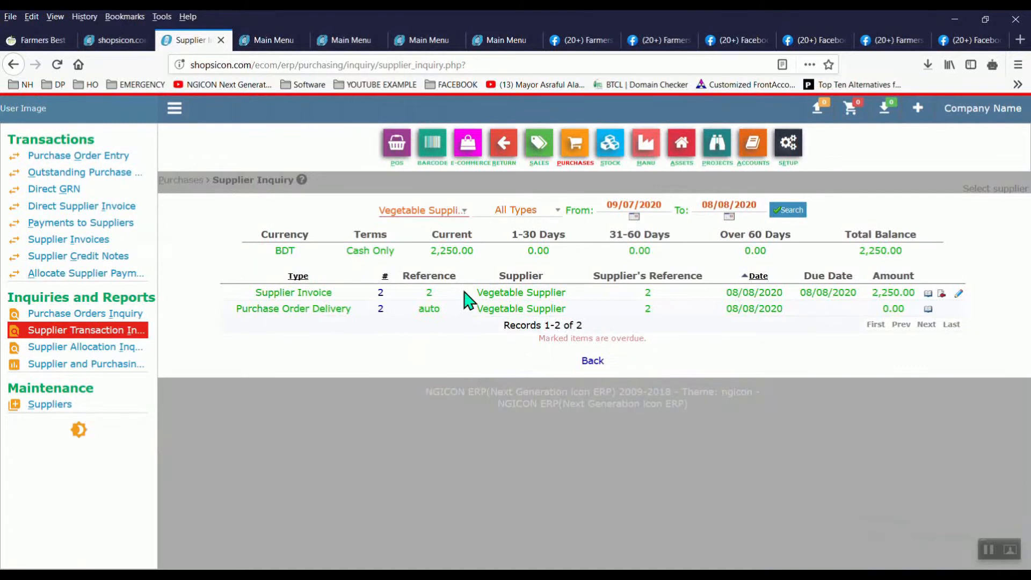
left_click(462, 211)
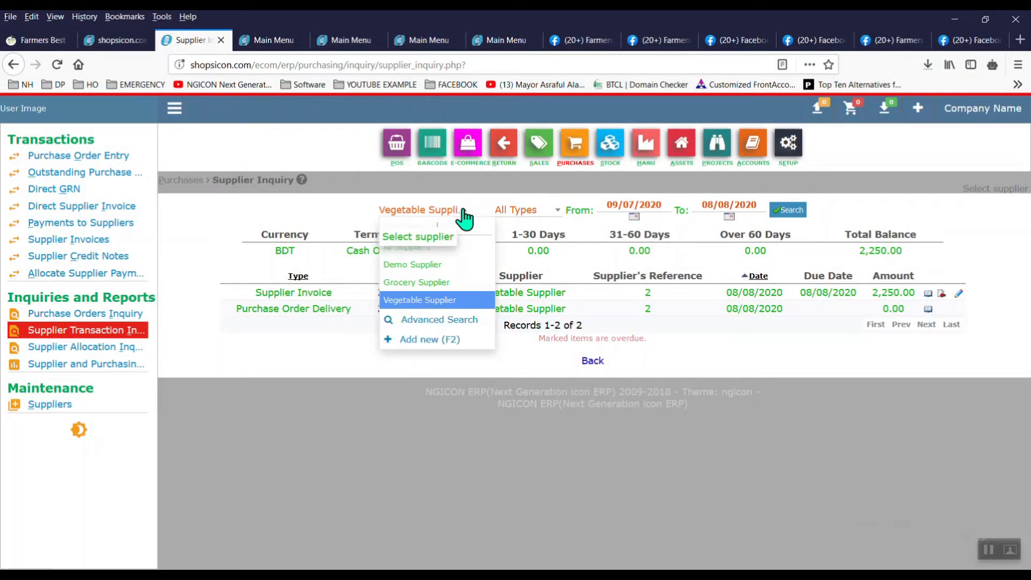
left_click(465, 283)
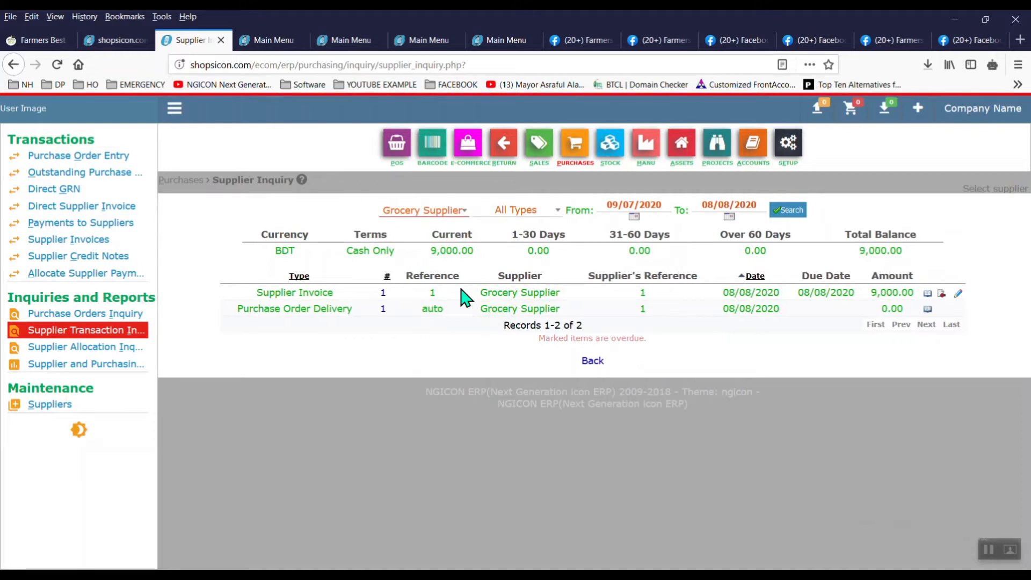
left_click(439, 161)
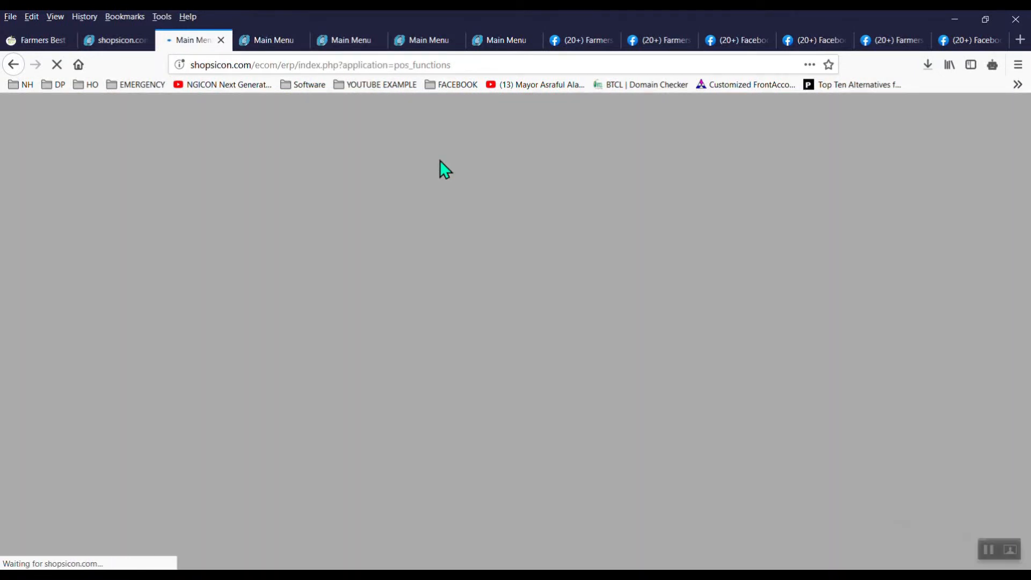
Step: List all-items stock on hand (550 units), then show the Farmers Best Fresh Potato page
left_click(97, 387)
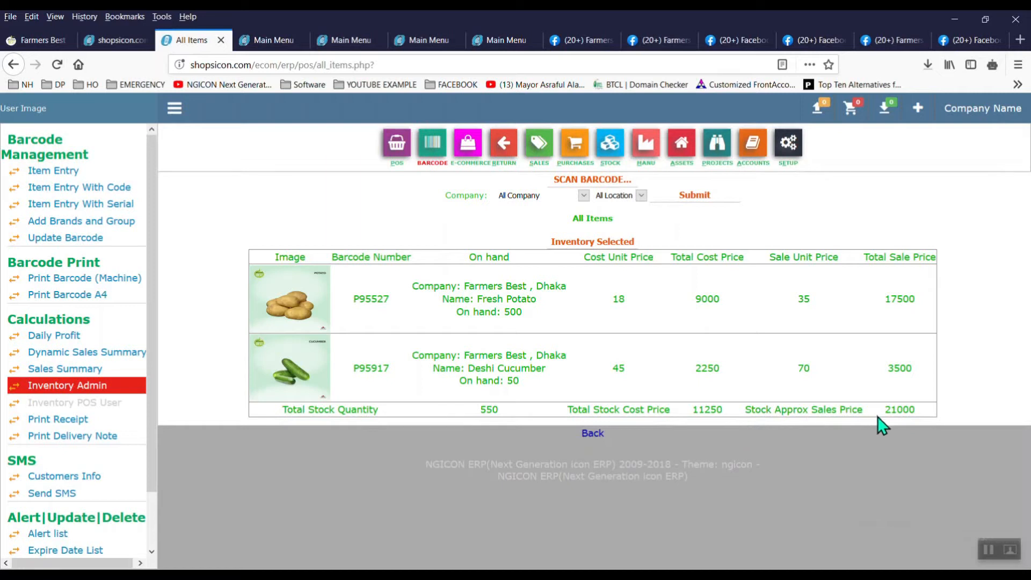
left_click(41, 43)
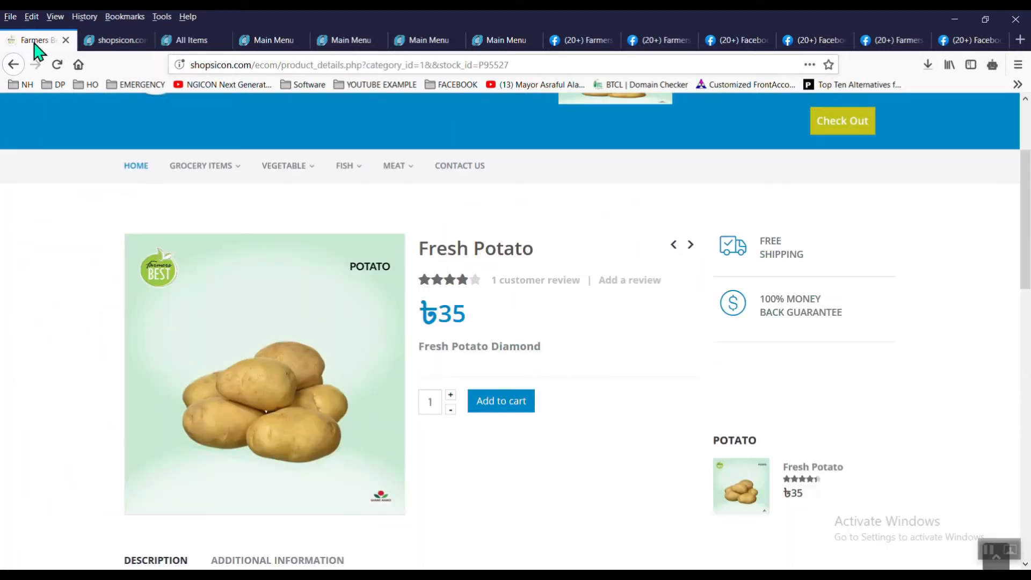
Step: Go to the Farmers Best shop home page and browse through it
left_click(144, 167)
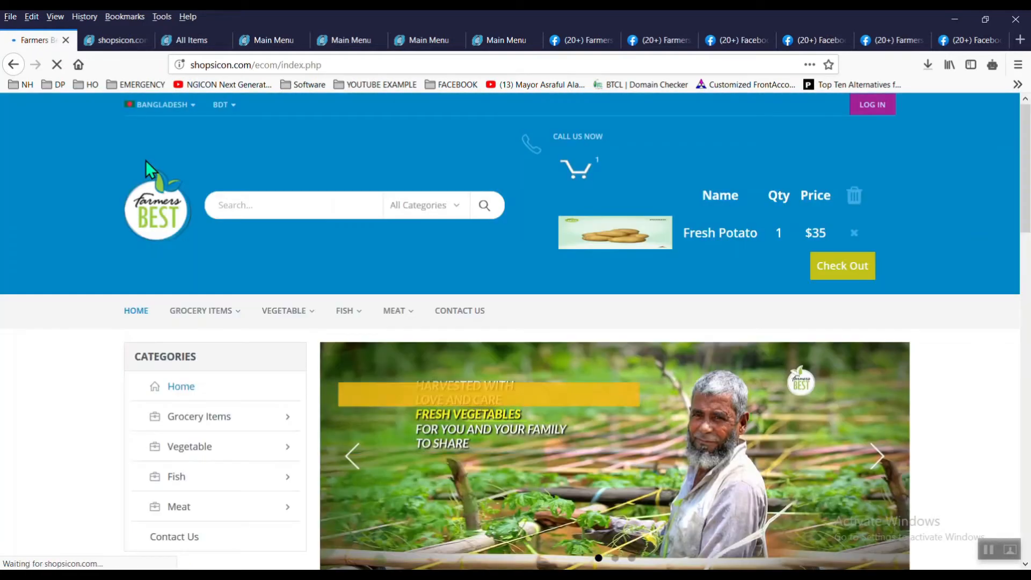
scroll(146, 160, "down", 10)
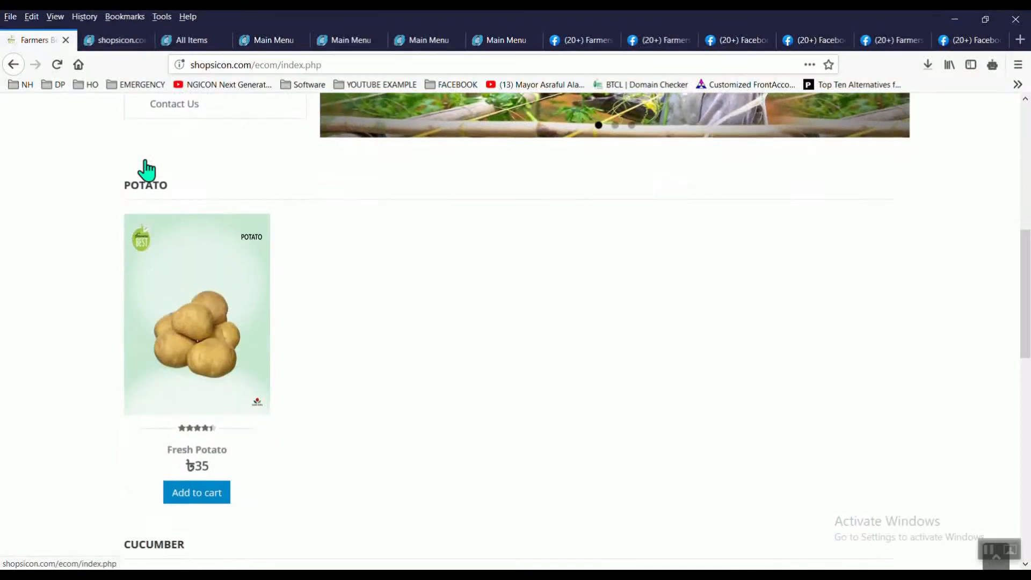
scroll(146, 171, "down", 5)
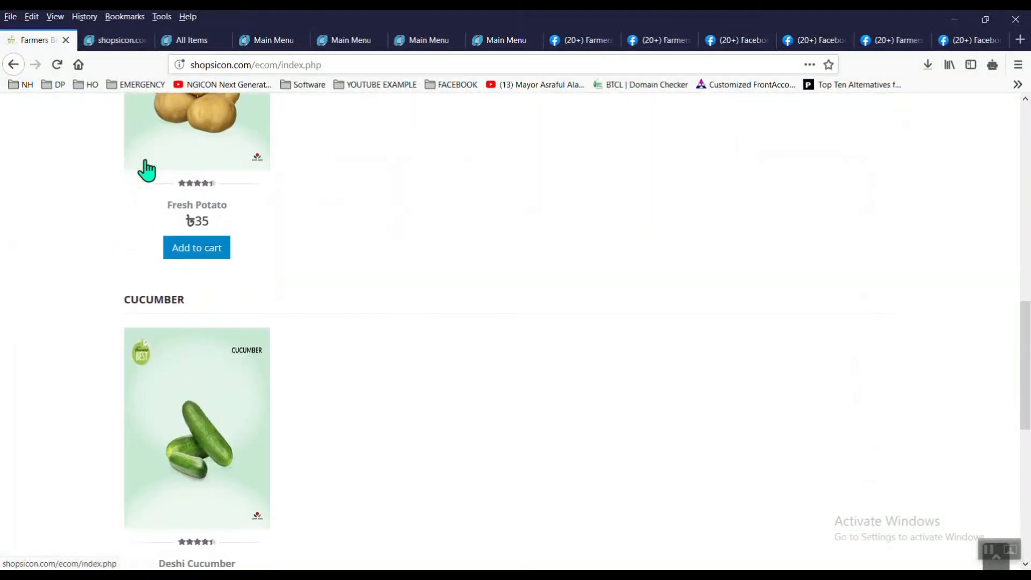
scroll(146, 171, "down", 1)
scroll(146, 171, "up", 2)
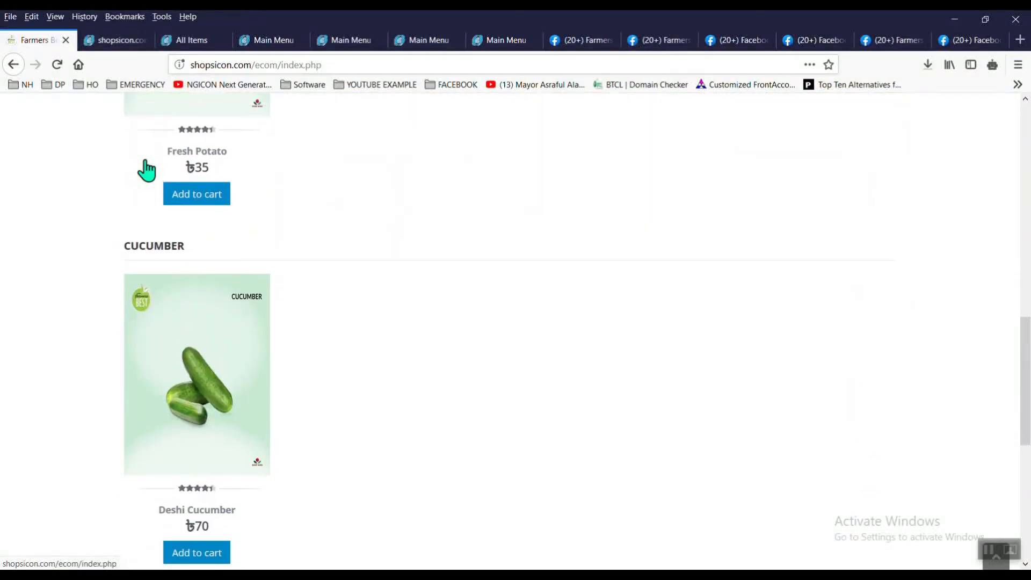
scroll(146, 171, "up", 10)
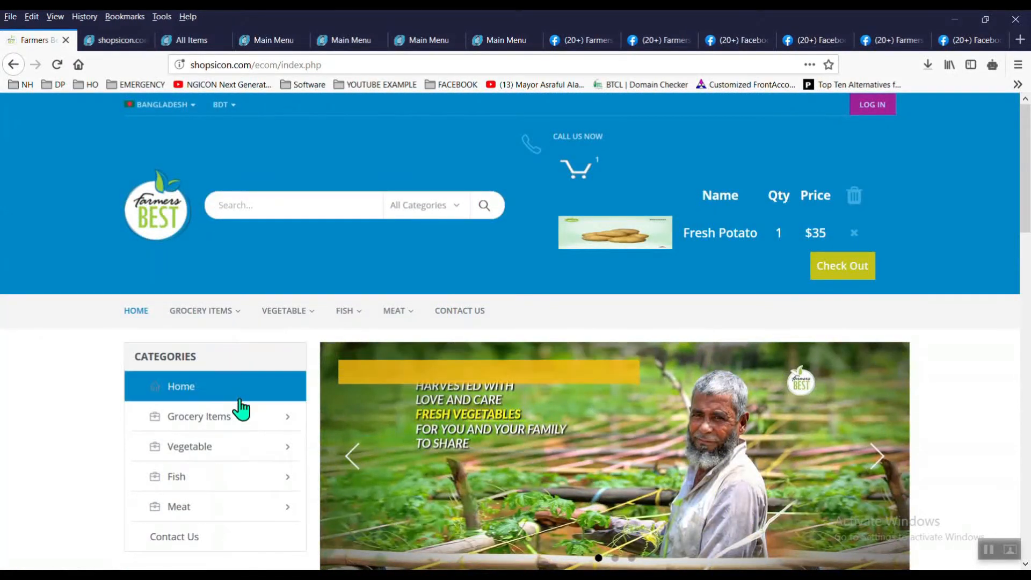
Step: Open the Potato category under Grocery Items, then return to the logo update confirmation page
mouse_move(275, 422)
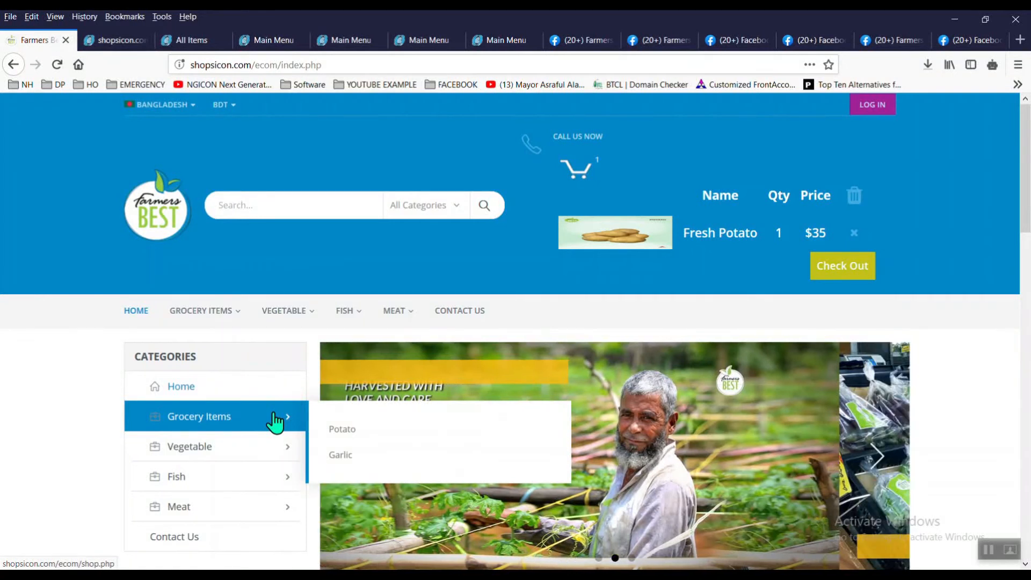
left_click(342, 432)
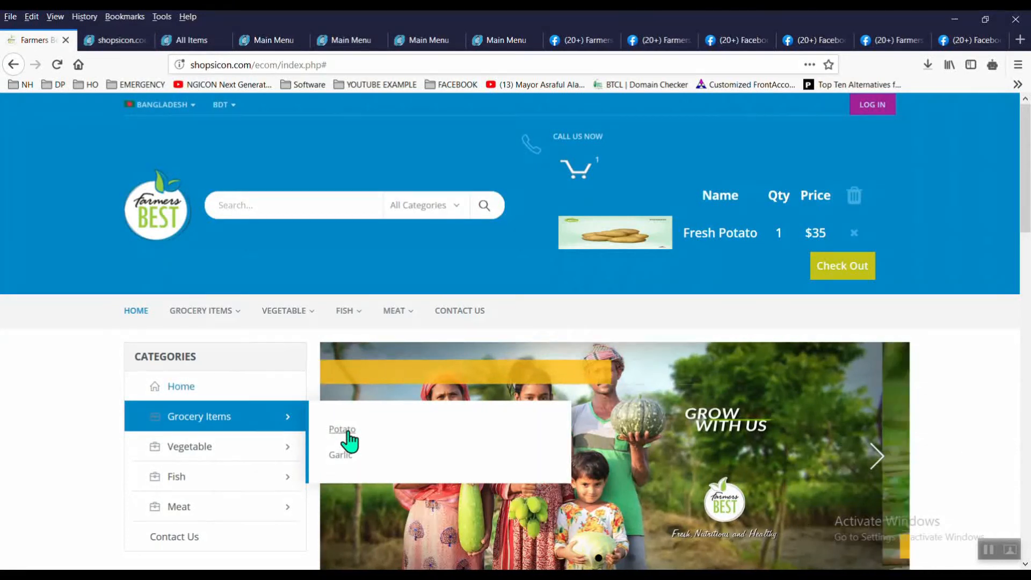
mouse_move(268, 460)
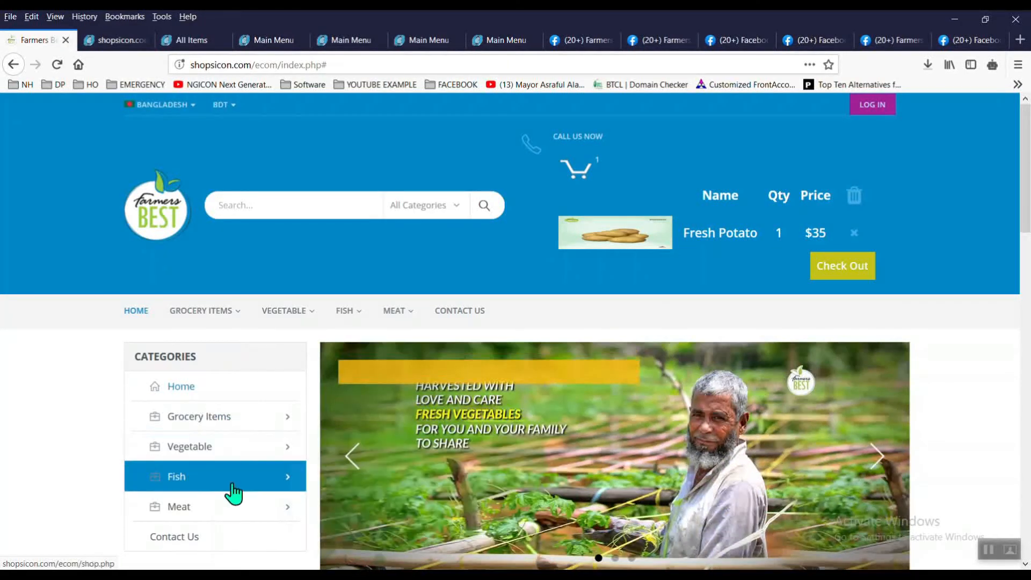
mouse_move(240, 320)
left_click(172, 361)
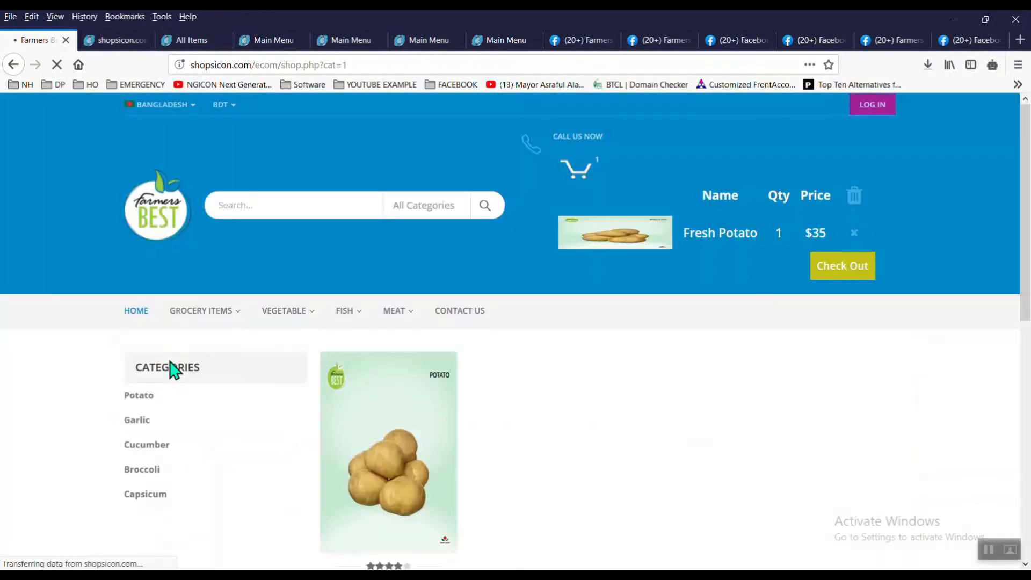
scroll(172, 369, "down", 4)
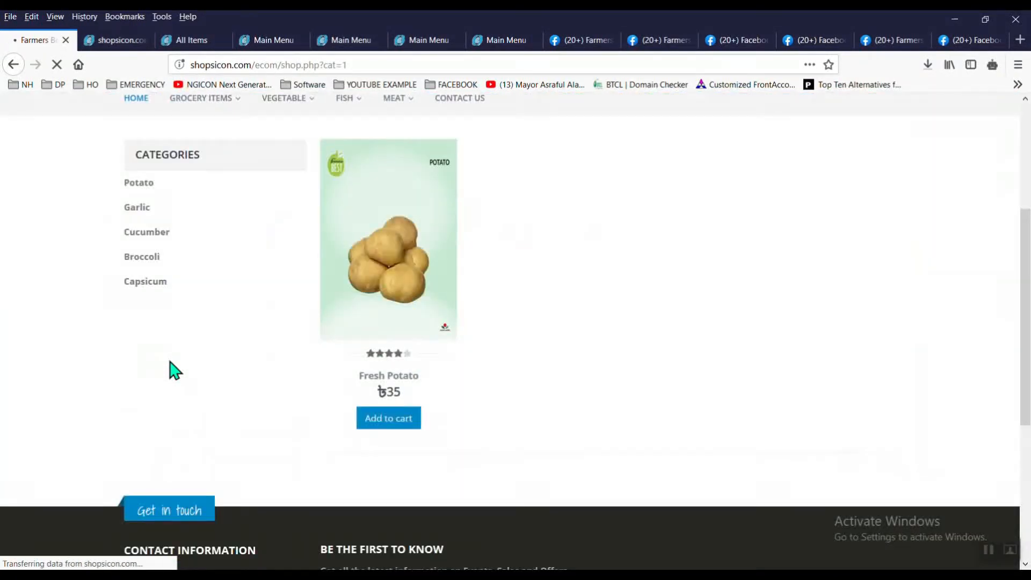
scroll(172, 370, "up", 4)
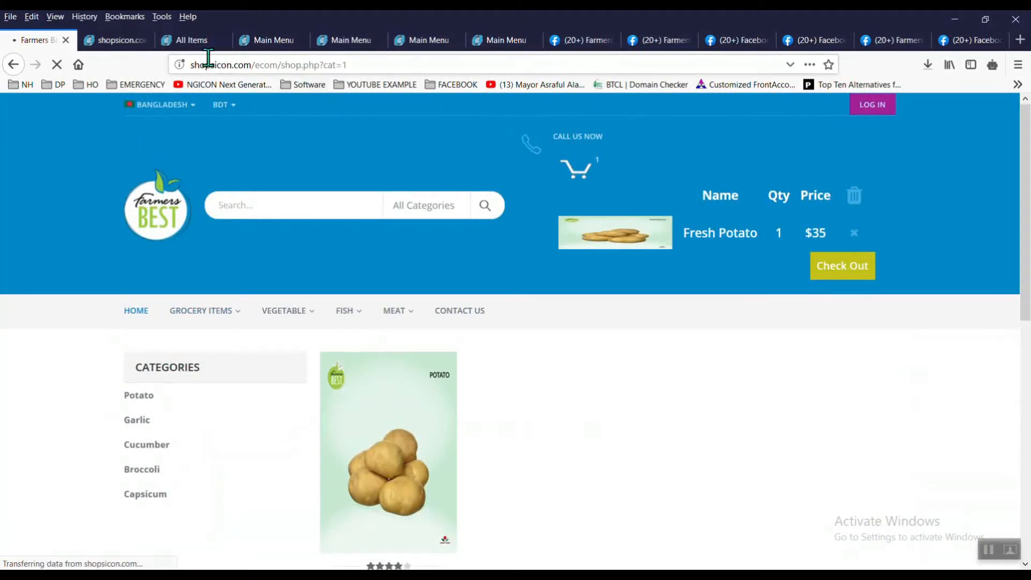
left_click(123, 49)
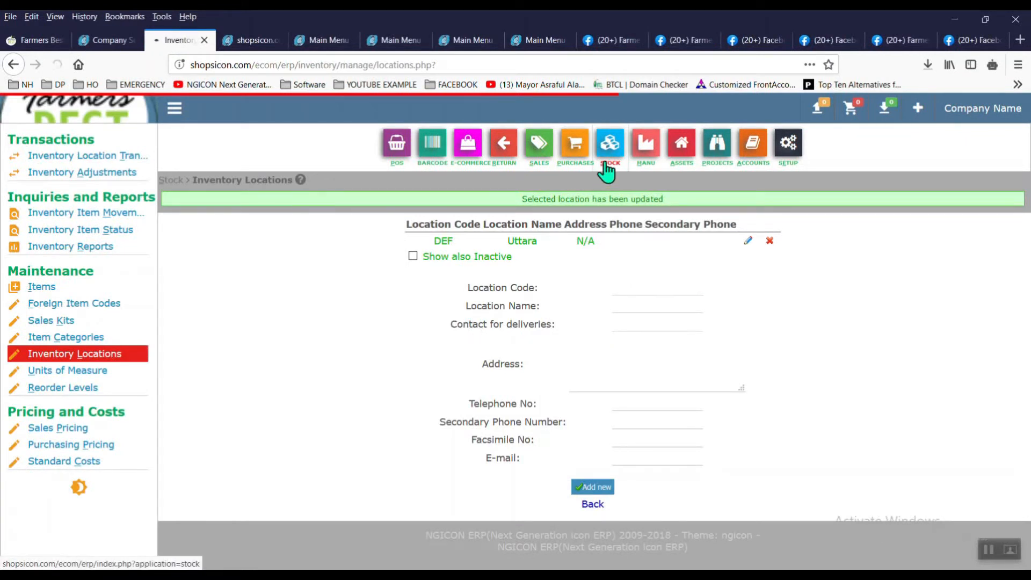
Step: Add inventory location MOH named Mohammadpur
left_click(606, 168)
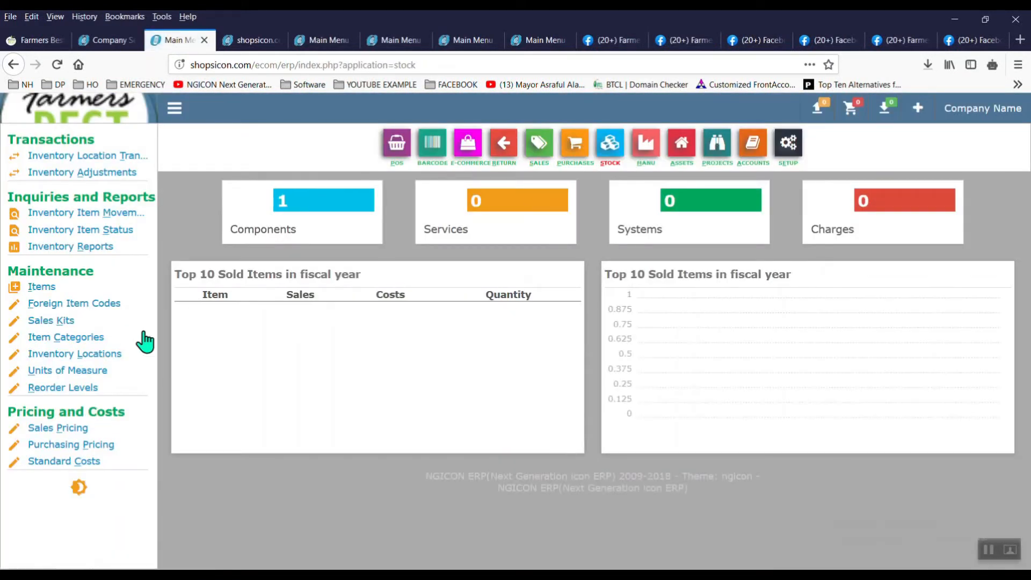
left_click(115, 356)
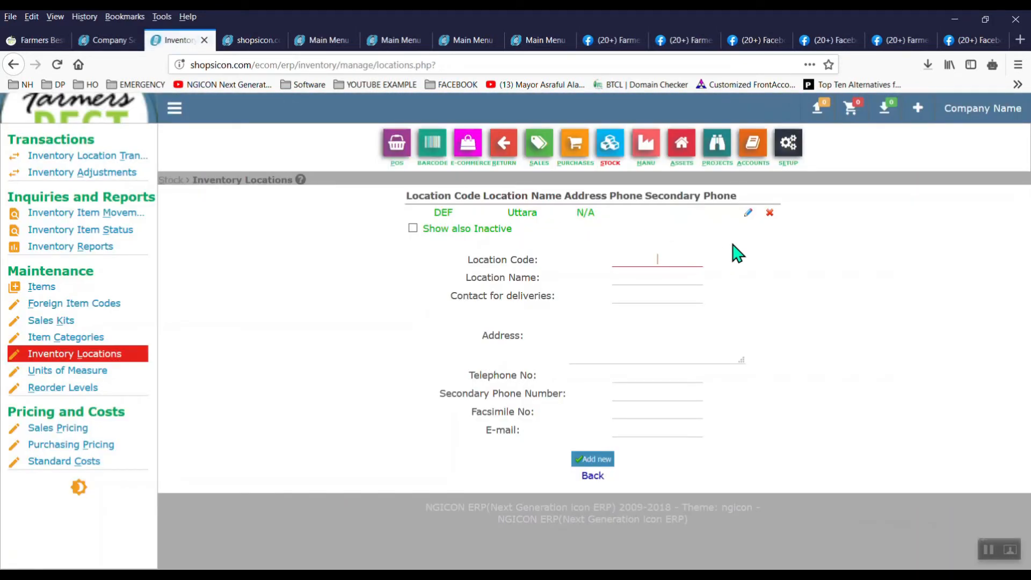
key("BackSpace")
type("MOH")
key("Tab")
type("Moh")
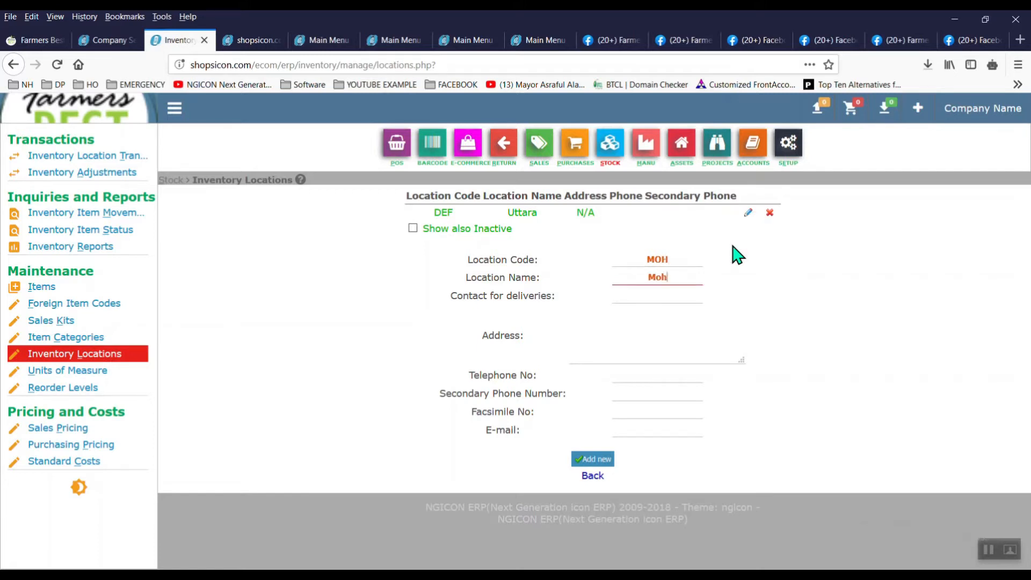
type("aa")
key("BackSpace")
type("mmmapur")
left_click(603, 460)
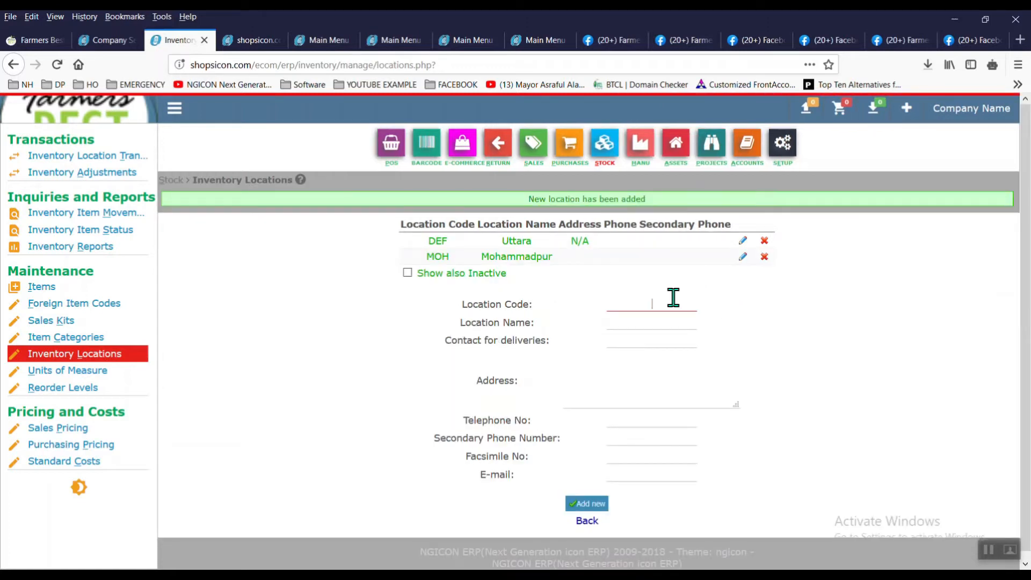
Step: Add inventory location GUL named Gulshan
type("GUL")
key("Tab")
type("U")
key("BackSpace")
type("Gulshan")
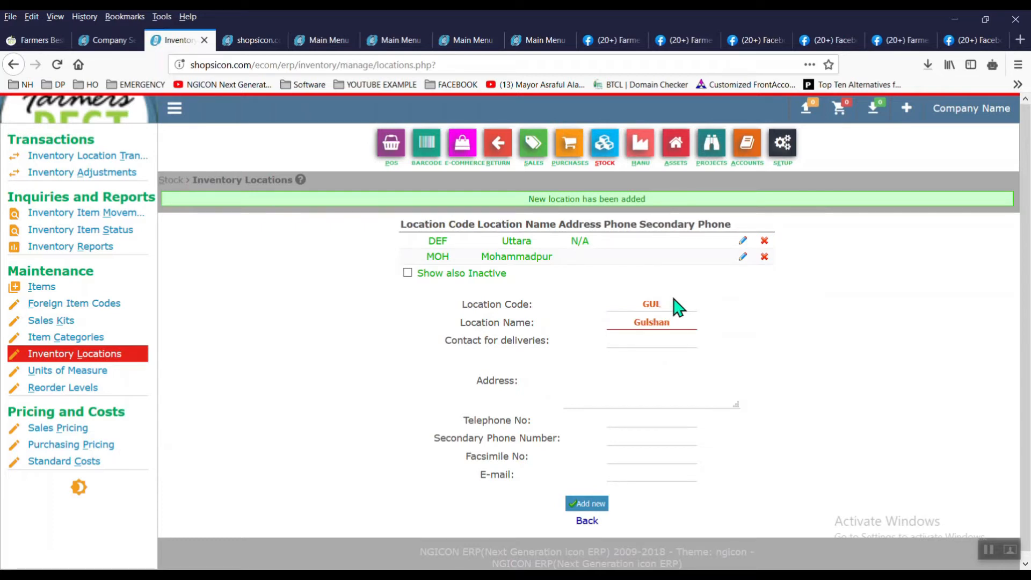
left_click(581, 505)
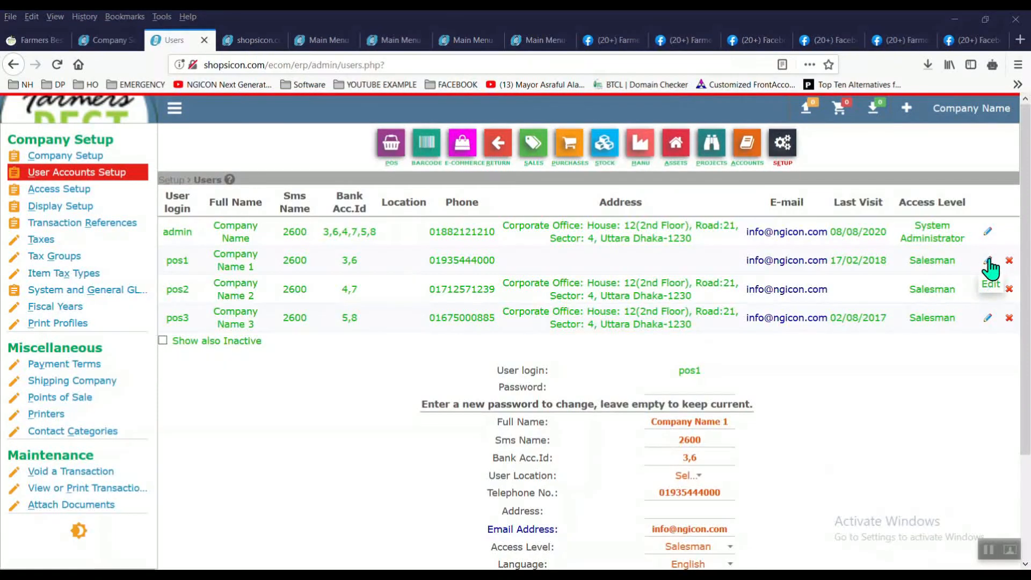
Step: Edit user pos1 and set its full name to Farmers Best Uttara
left_click(989, 260)
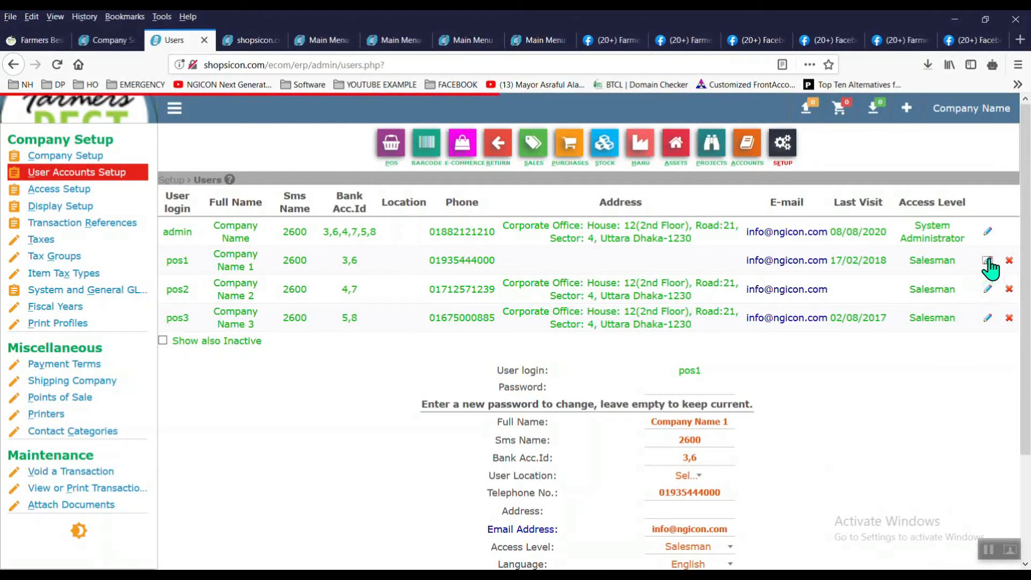
scroll(999, 268, "down", 1)
type("F")
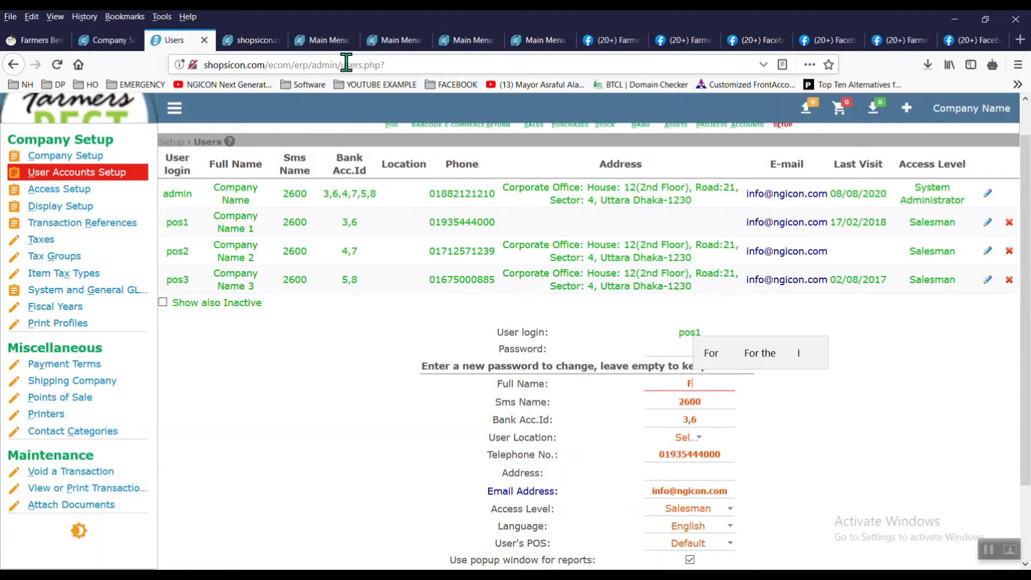
left_click(261, 47)
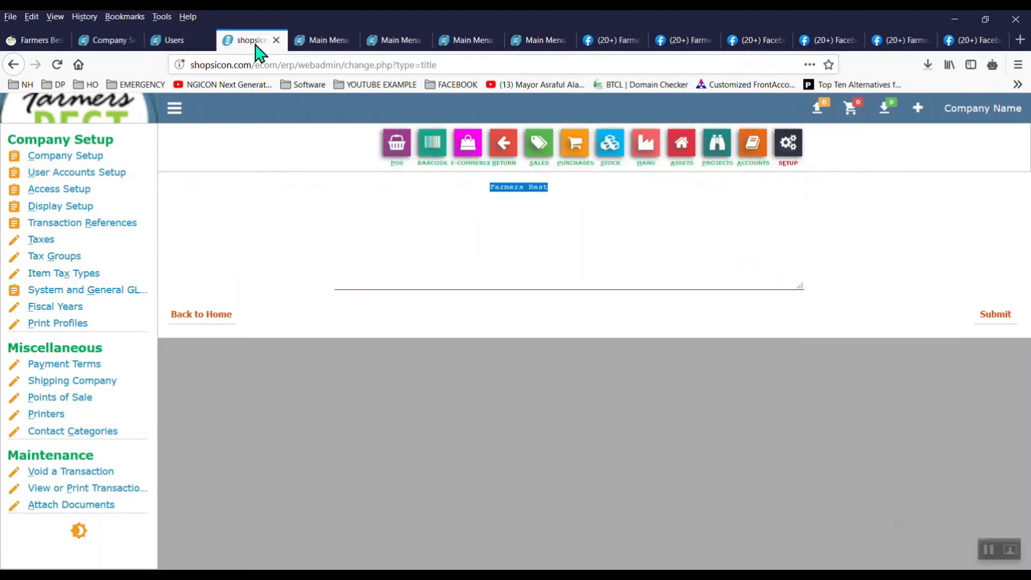
left_click(193, 48)
type("Farmers Best")
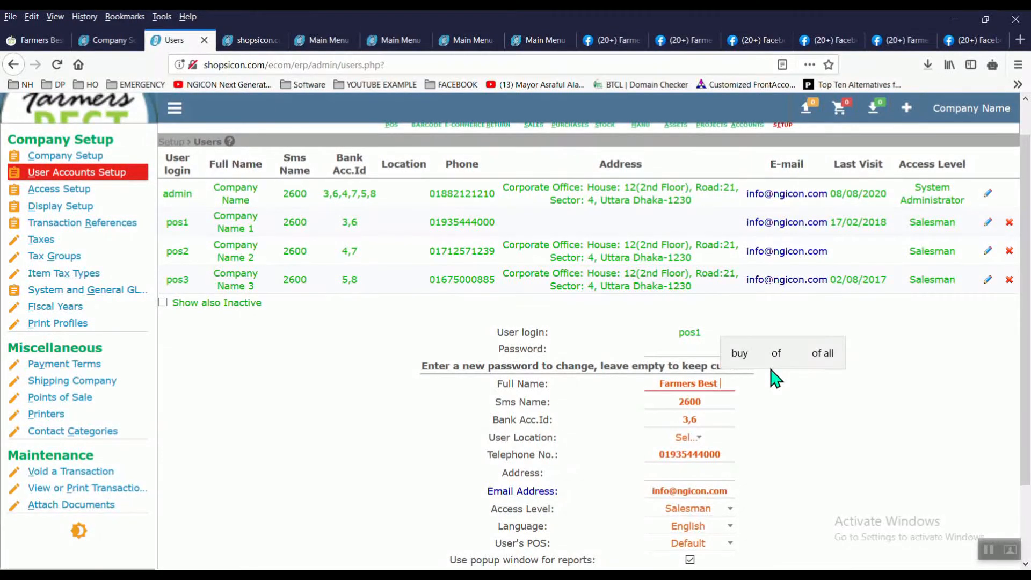
type("Uta")
type("tara")
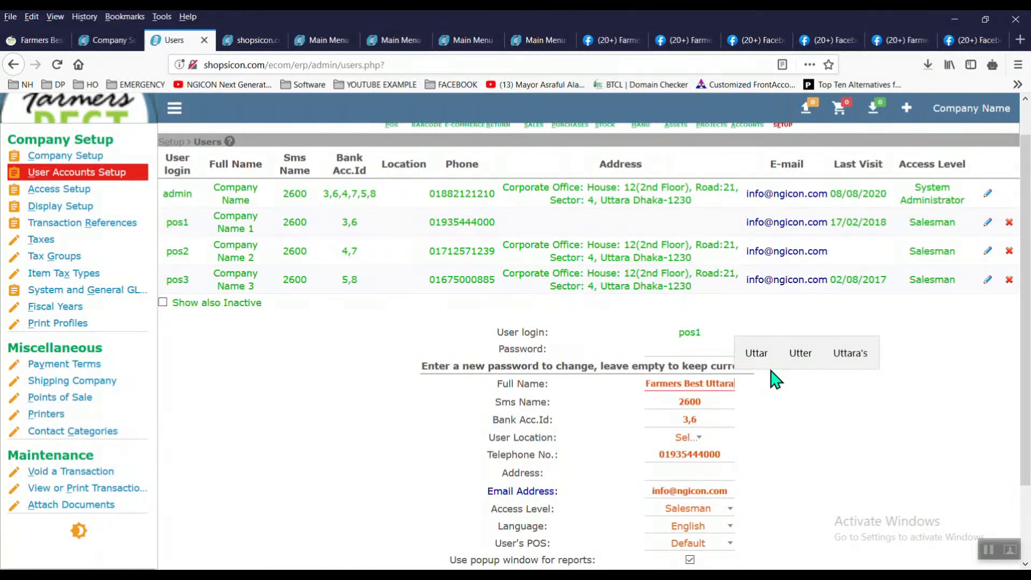
Step: Replace pos1's telephone with the company phone number copied from Company Setup
double_click(695, 455)
key("BackSpace")
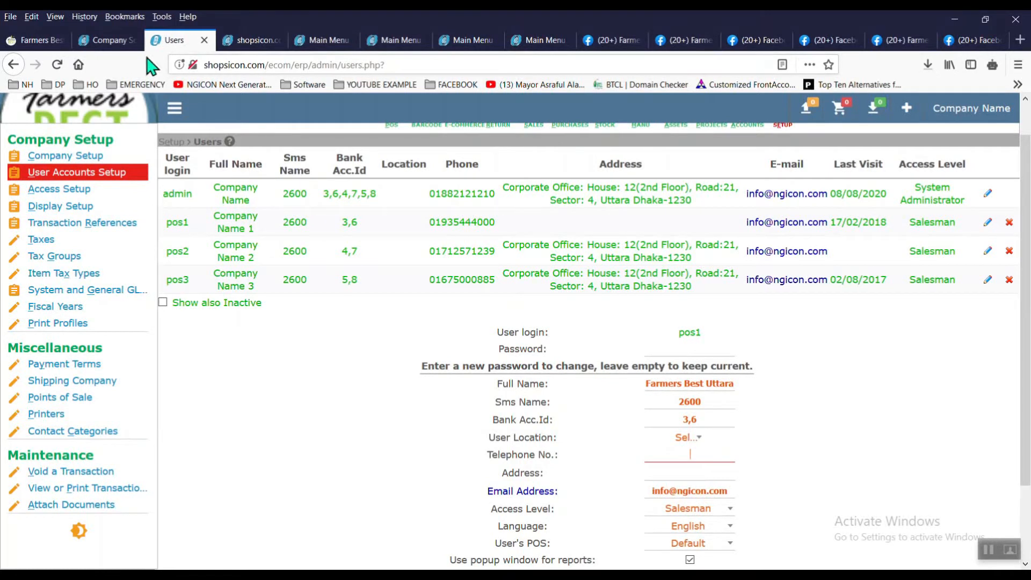
left_click(52, 43)
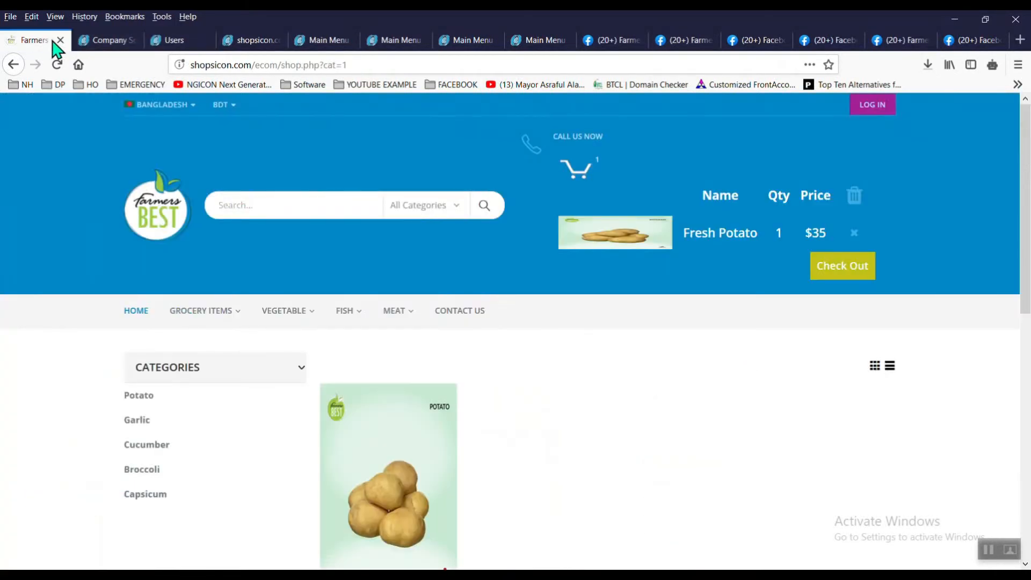
left_click(108, 40)
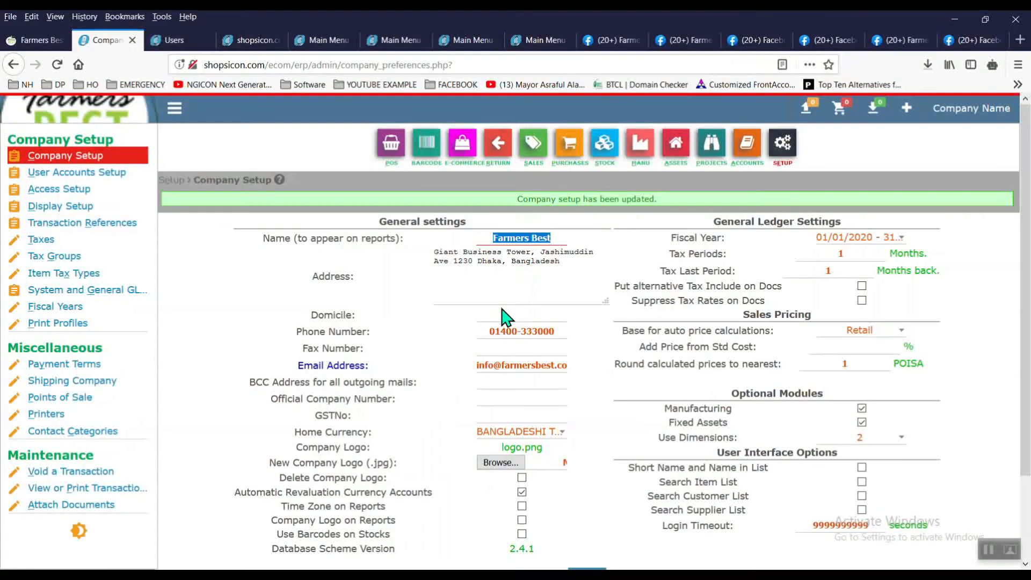
left_click(524, 331)
key("ctrl+c")
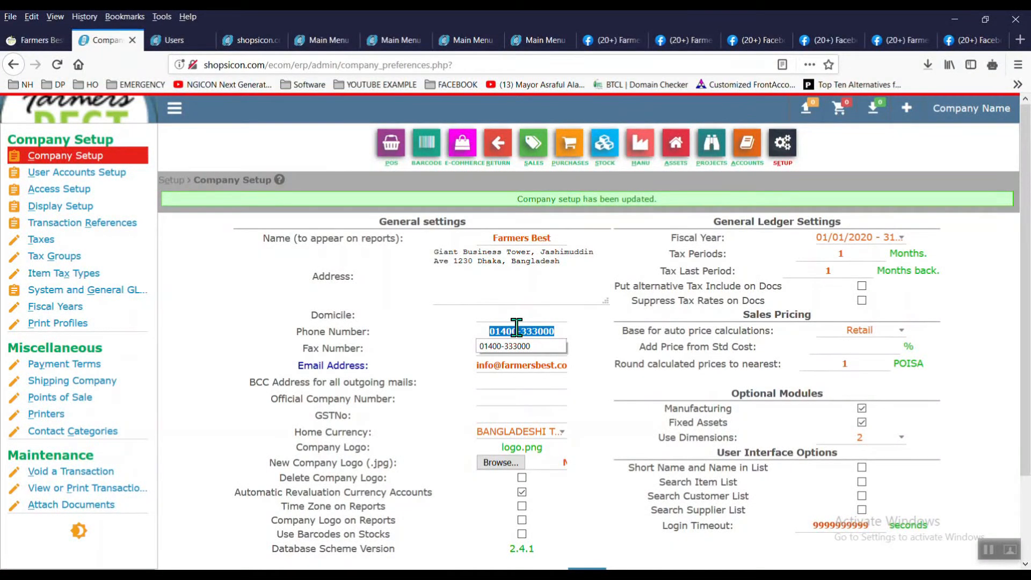
left_click(172, 40)
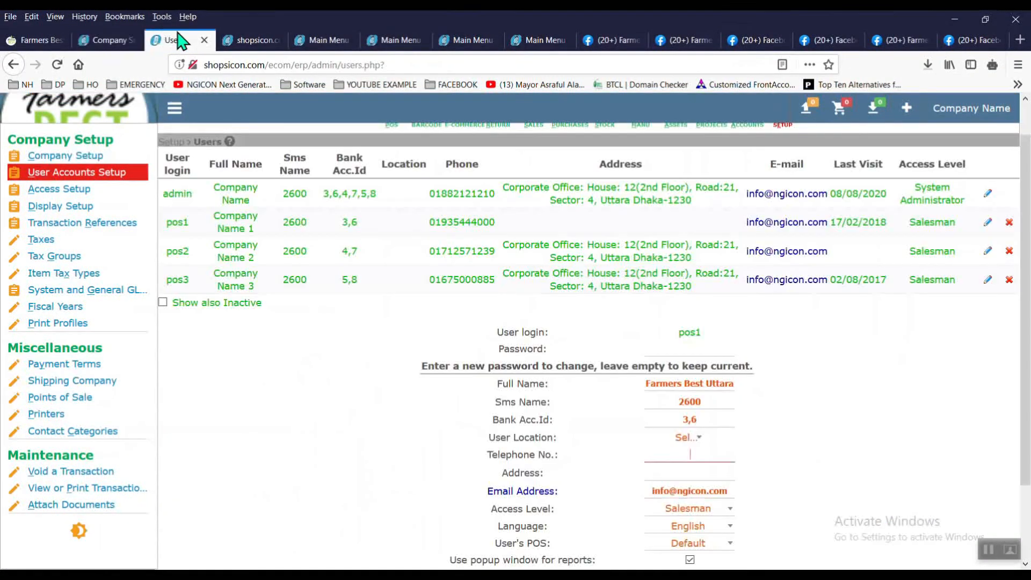
key("ctrl+v")
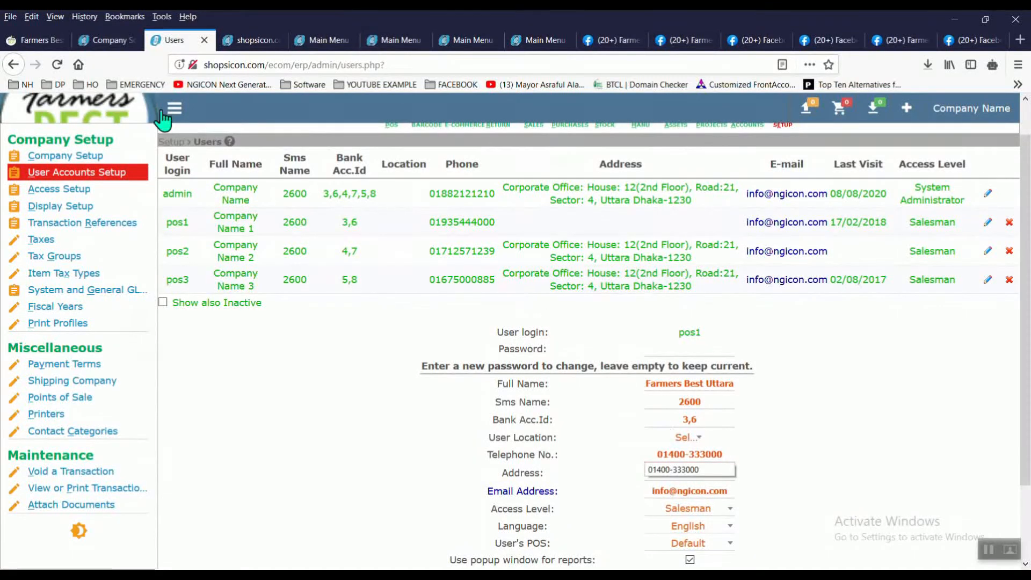
Step: Paste the company address from Company Setup into pos1's address field
left_click(111, 31)
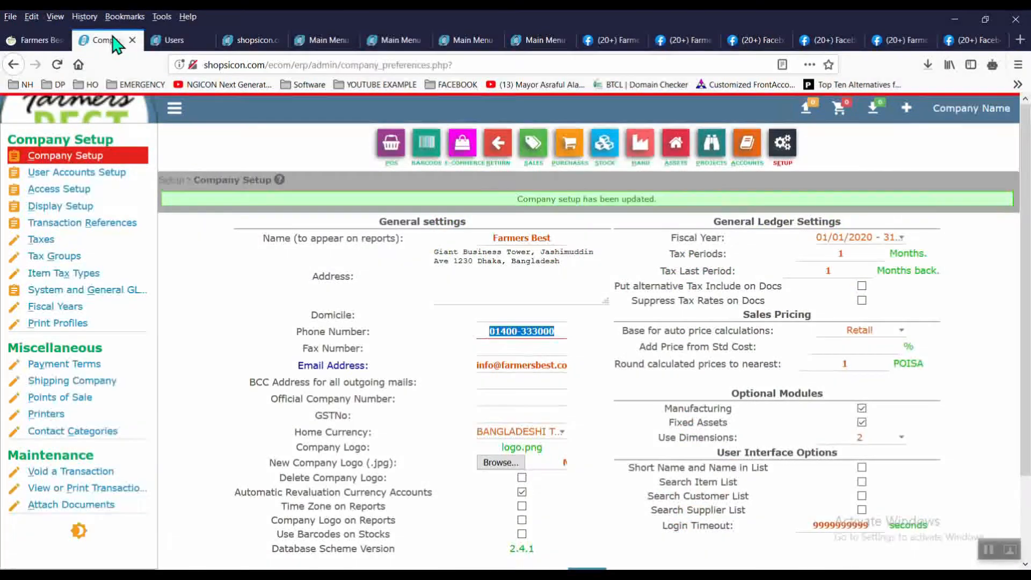
left_click(495, 269)
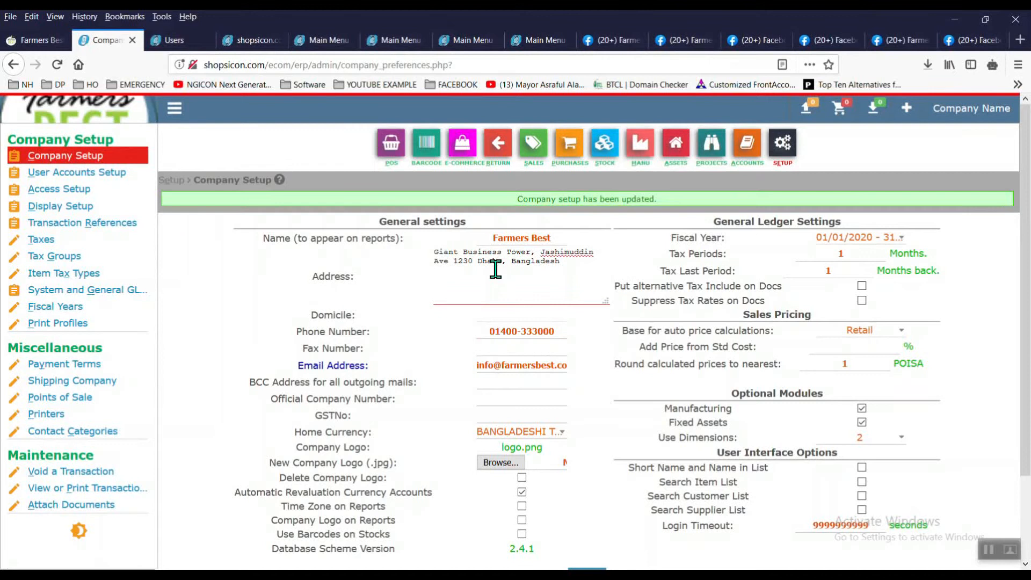
key("ctrl+a")
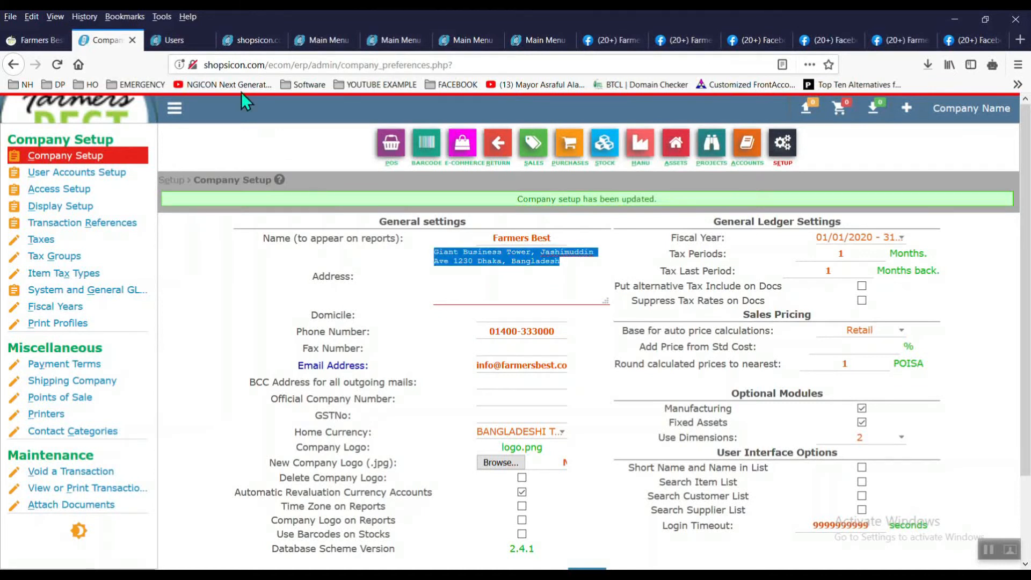
left_click(178, 40)
left_click(707, 472)
key("ctrl+v")
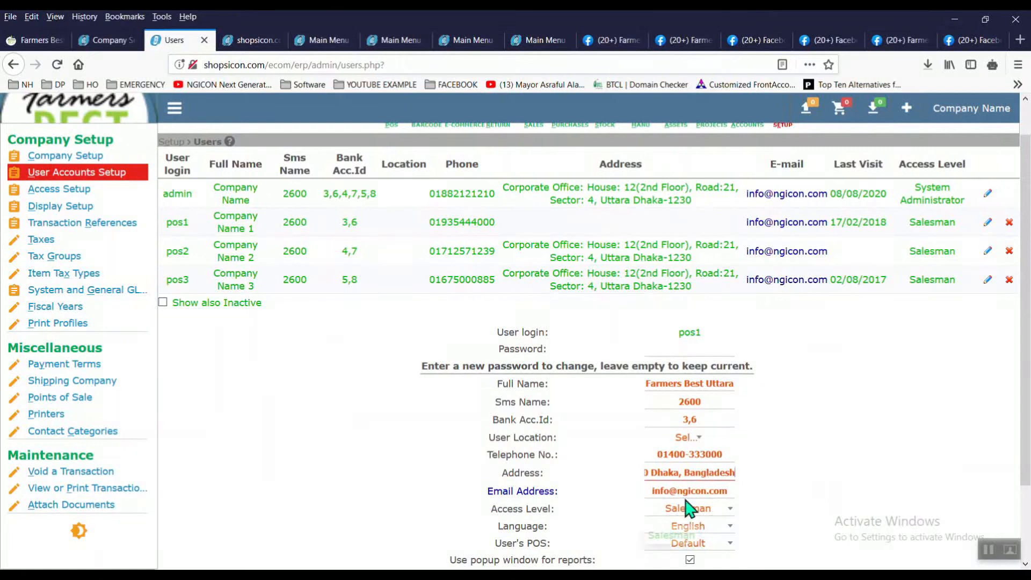
Step: Change pos1's e-mail domain to farmersbest and update the user
double_click(691, 491)
key("BackSpace")
type("farmers")
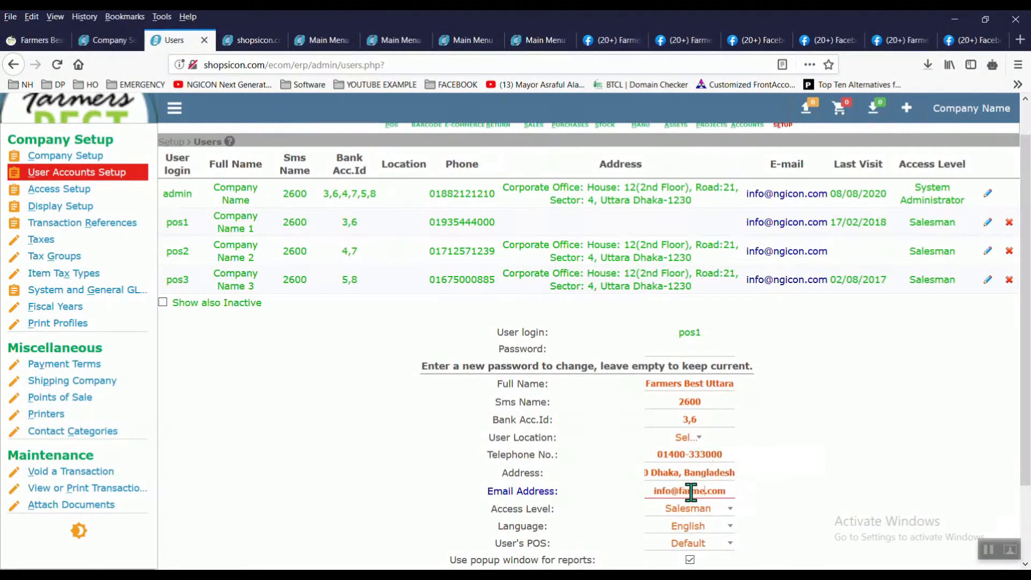
type("best")
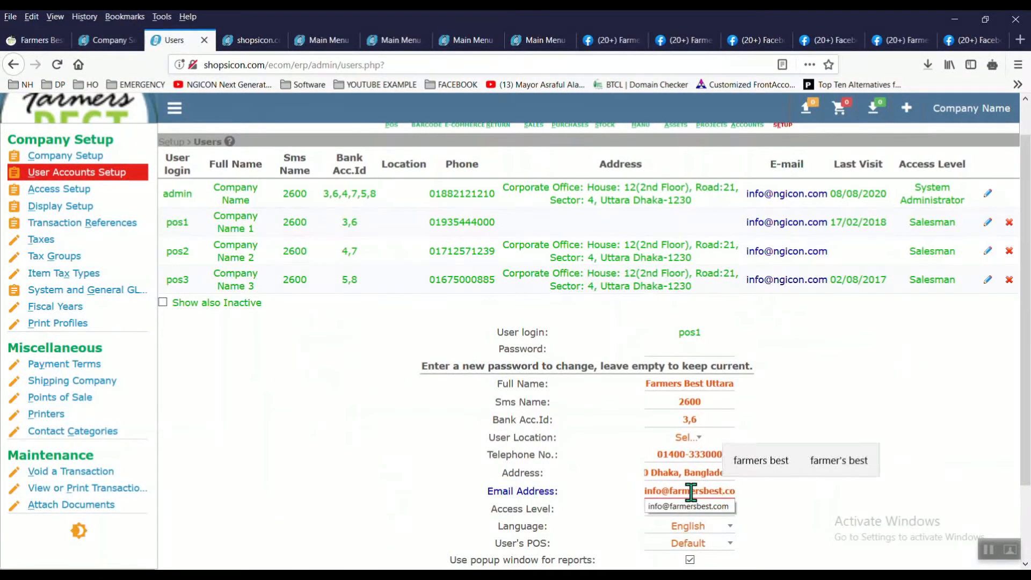
left_click(720, 507)
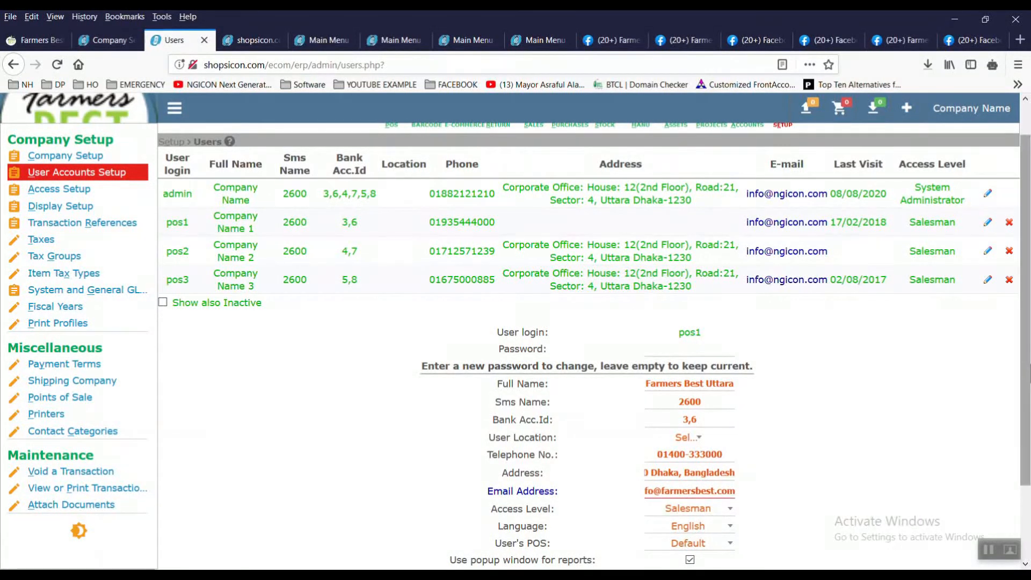
scroll(686, 529, "down", 3)
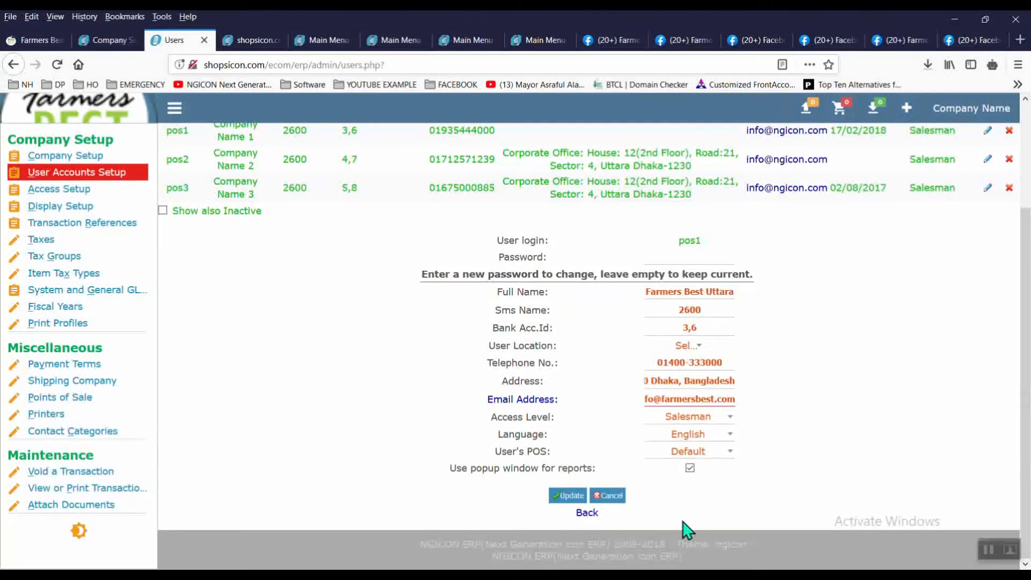
left_click(568, 495)
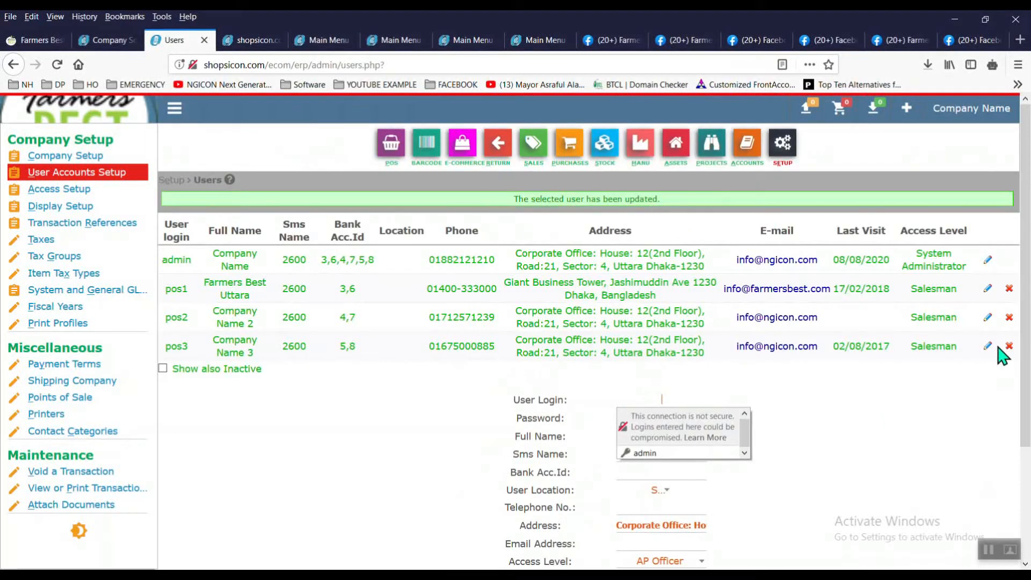
Step: Rename user pos2 to Farmers Best Mohammadpur with location Mohammadpur
left_click(987, 317)
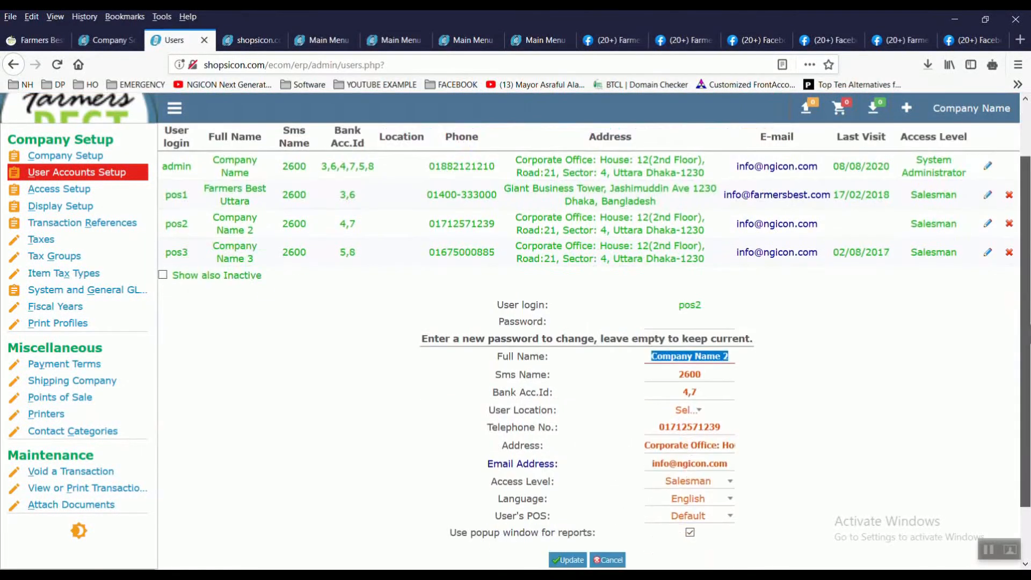
type("F")
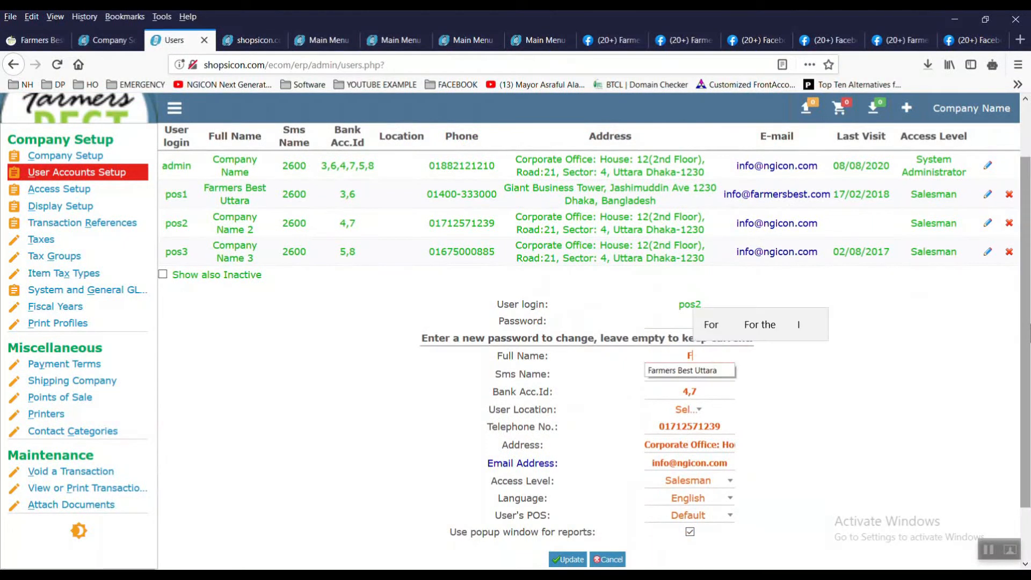
left_click(717, 371)
key("BackSpace")
key("BackSpace")
key("BackSpace")
key("BackSpace")
key("BackSpace")
key("BackSpace")
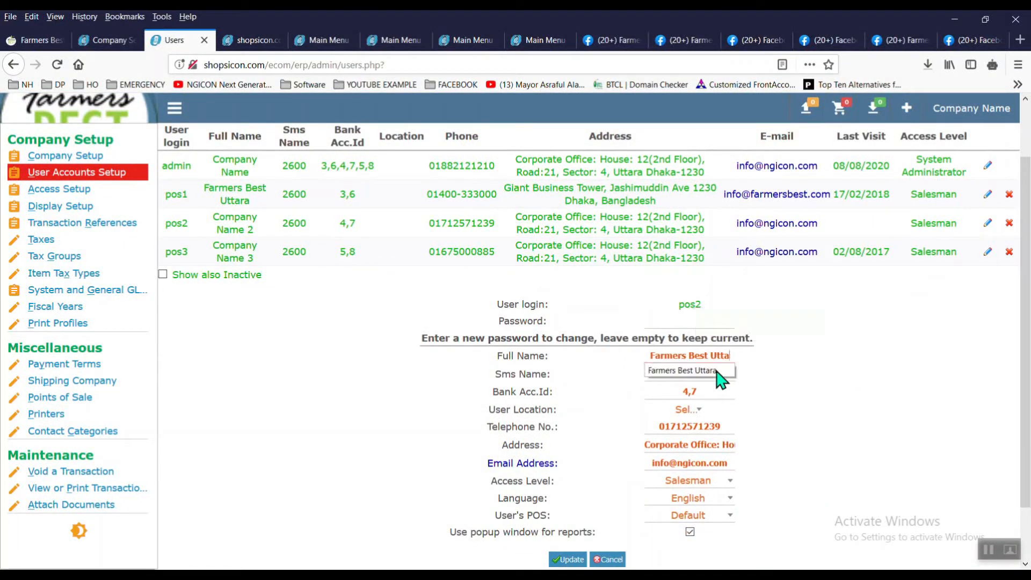
type("Moh")
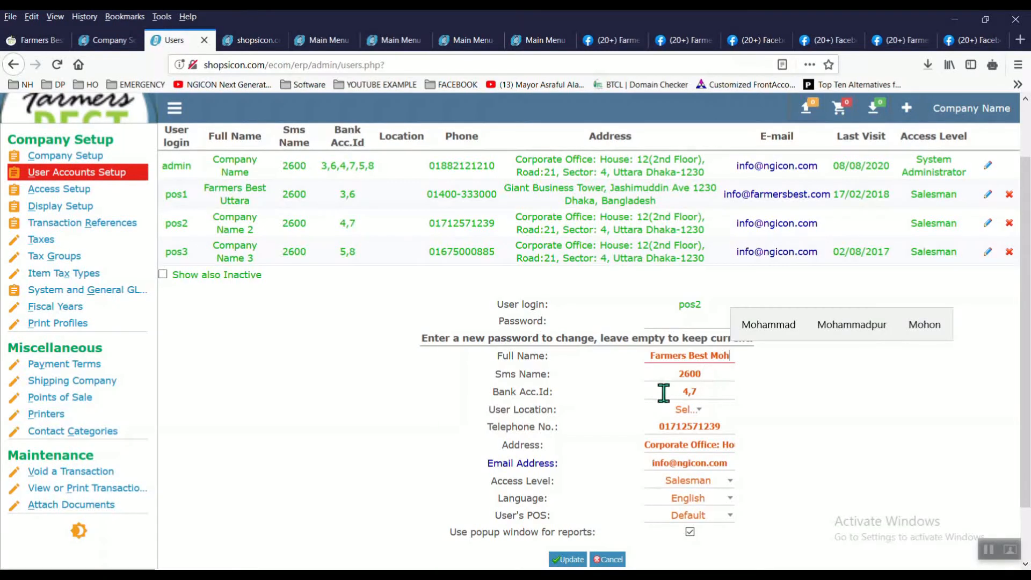
left_click(852, 324)
left_click(699, 414)
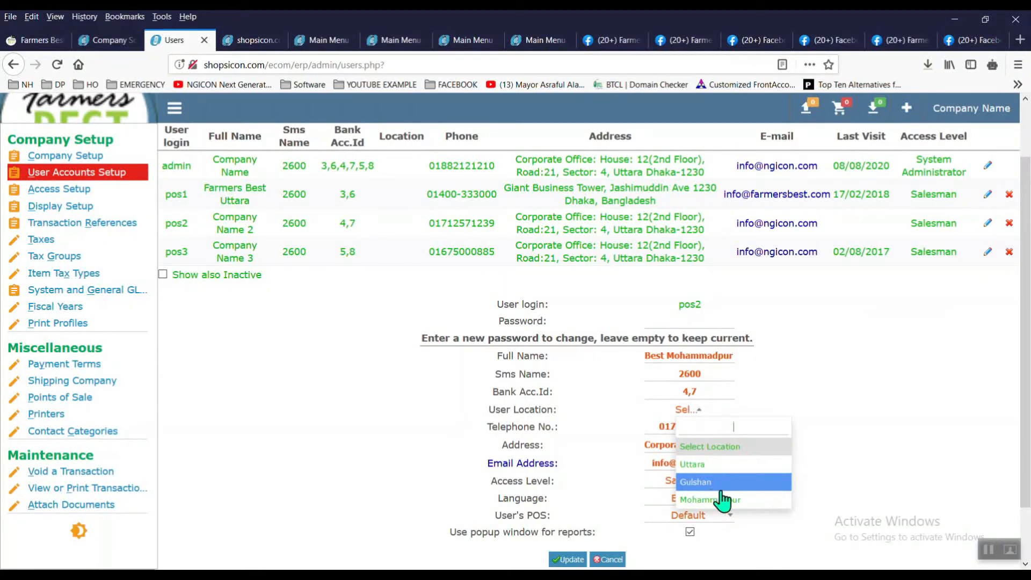
left_click(721, 501)
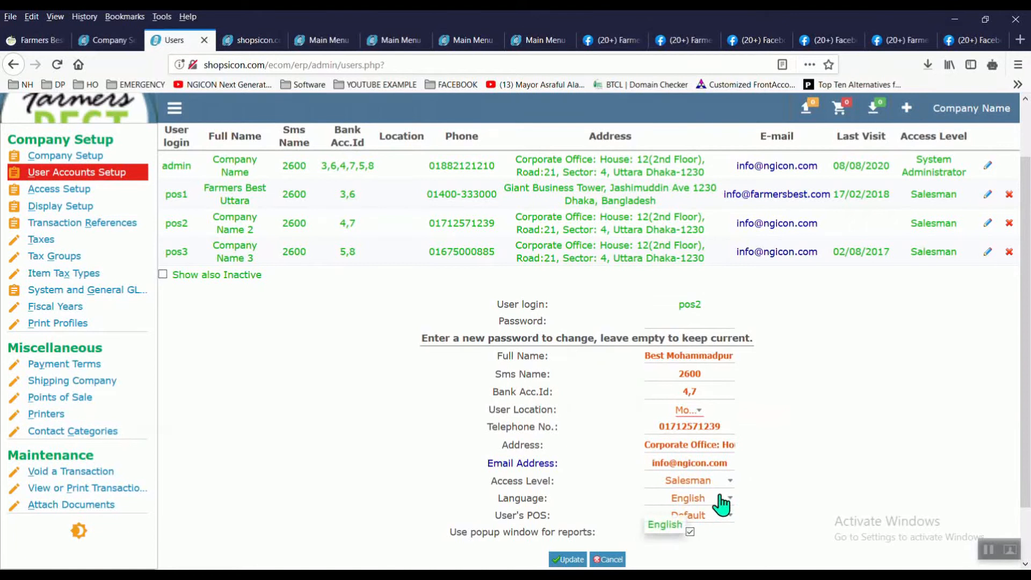
Step: Set pos2's telephone to pos1's number with the last digit changed to 1
double_click(680, 427)
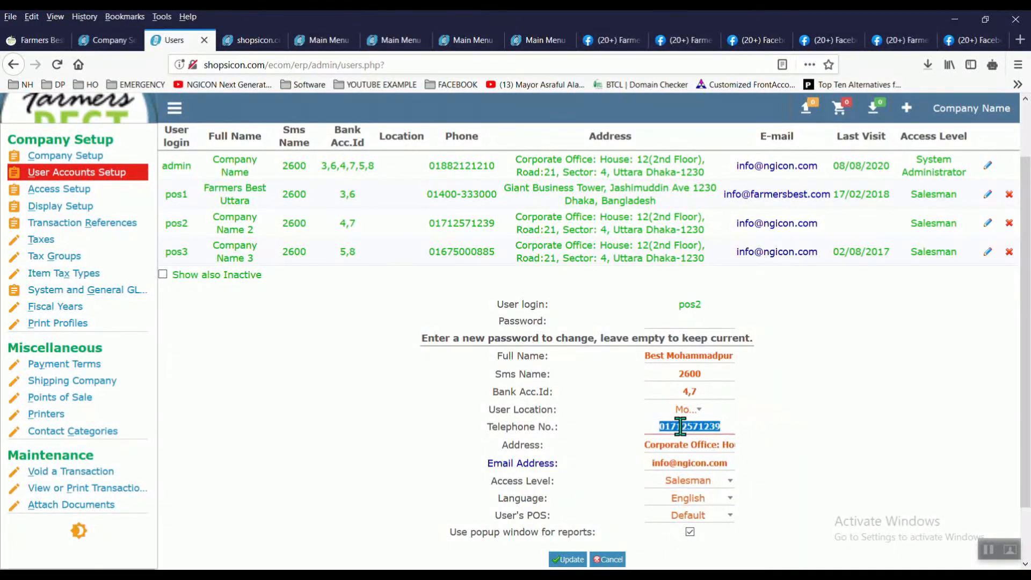
key("BackSpace")
left_click_drag(426, 194, 497, 197)
key("ctrl+c")
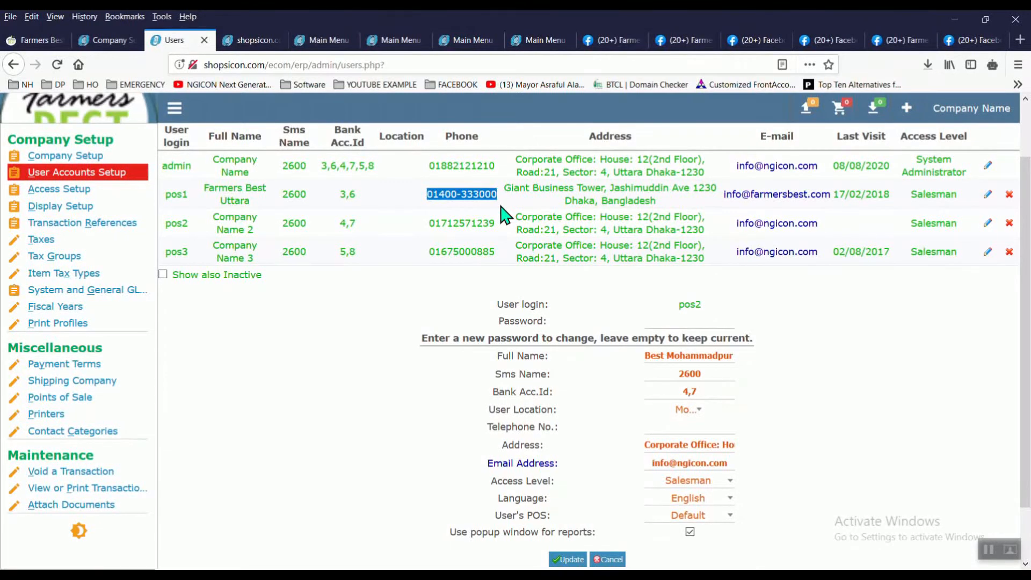
left_click(666, 426)
key("ctrl+v")
key("BackSpace")
type("1")
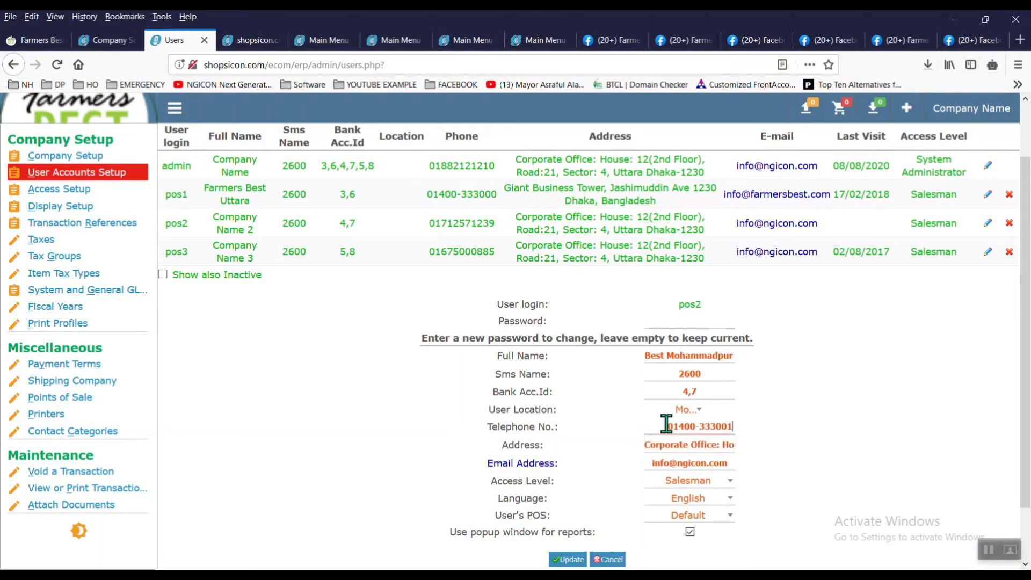
Step: Set pos2's address to Mohammadpur
left_click(671, 445)
key("ctrl+a")
type("Moh")
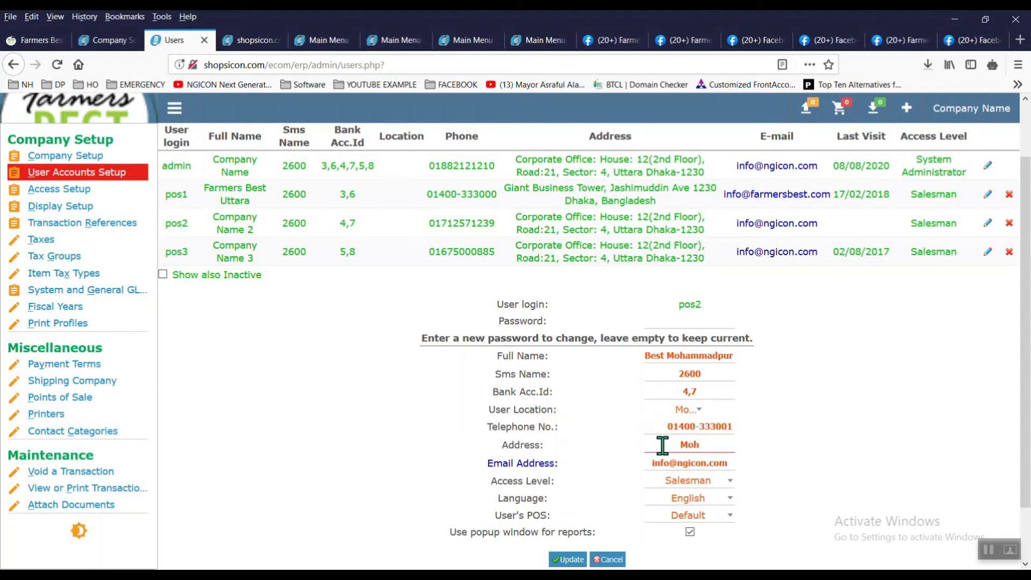
type("a")
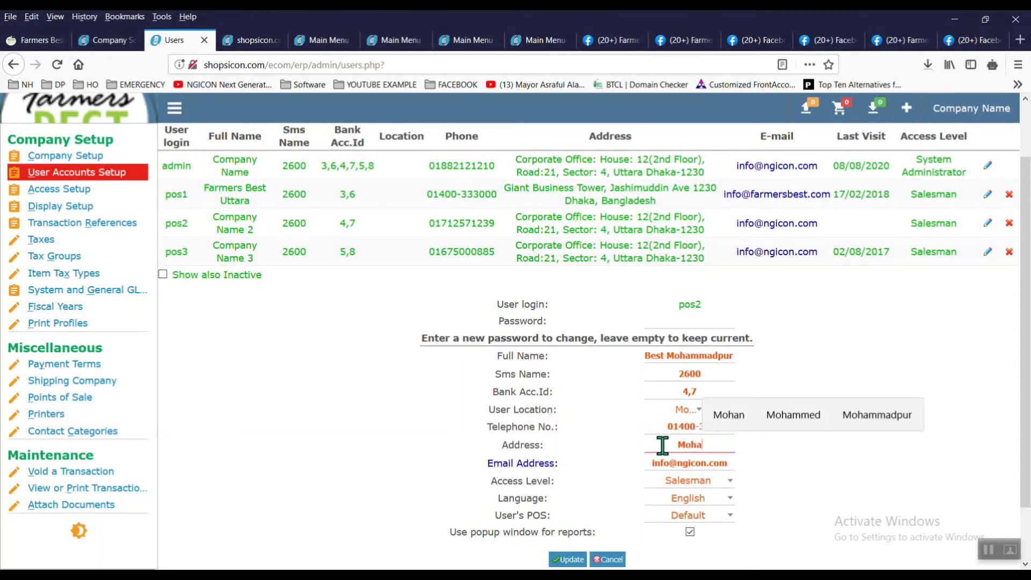
left_click(876, 424)
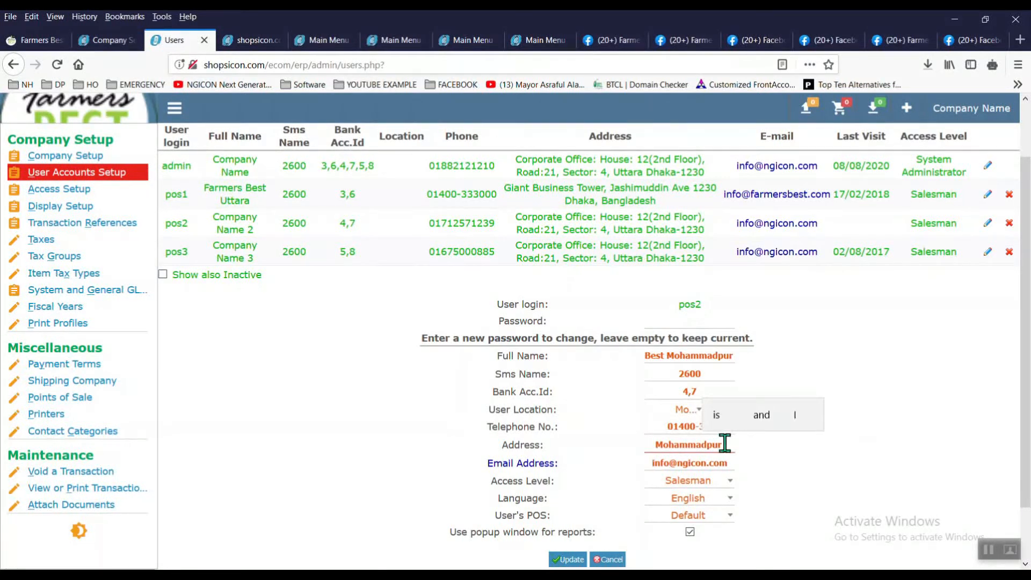
Step: Replace pos2's e-mail with the suggested farmersbest company address and update the user
left_click(692, 462)
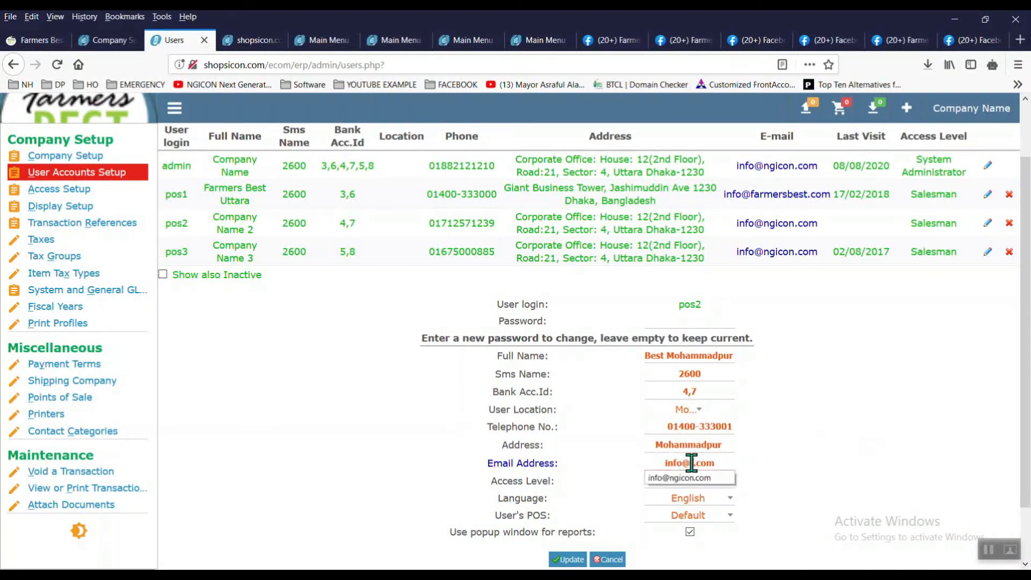
key("BackSpace")
key("BackSpace")
key("BackSpace")
key("BackSpace")
key("BackSpace")
key("BackSpace")
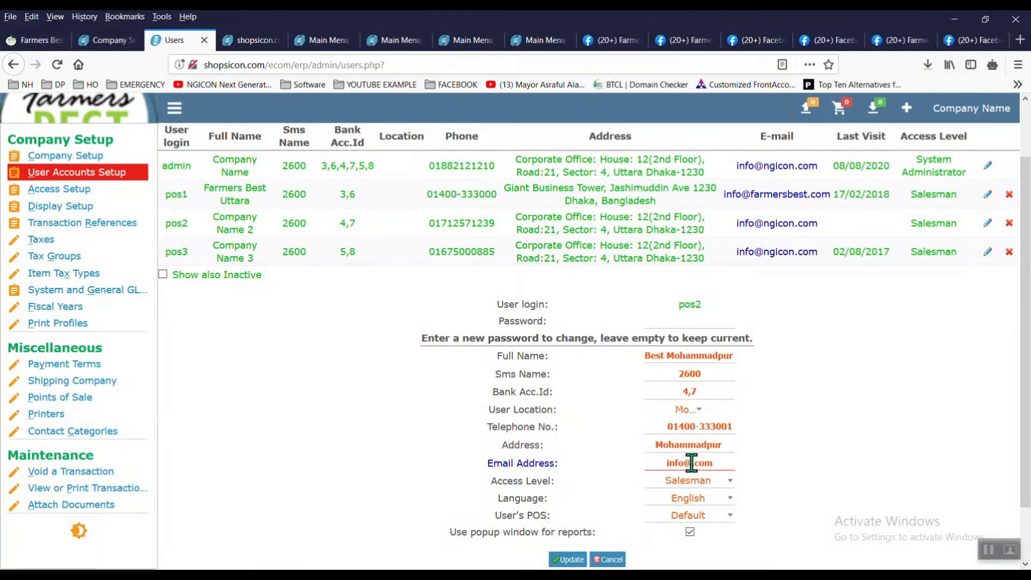
key("Delete")
key("Delete")
key("Delete")
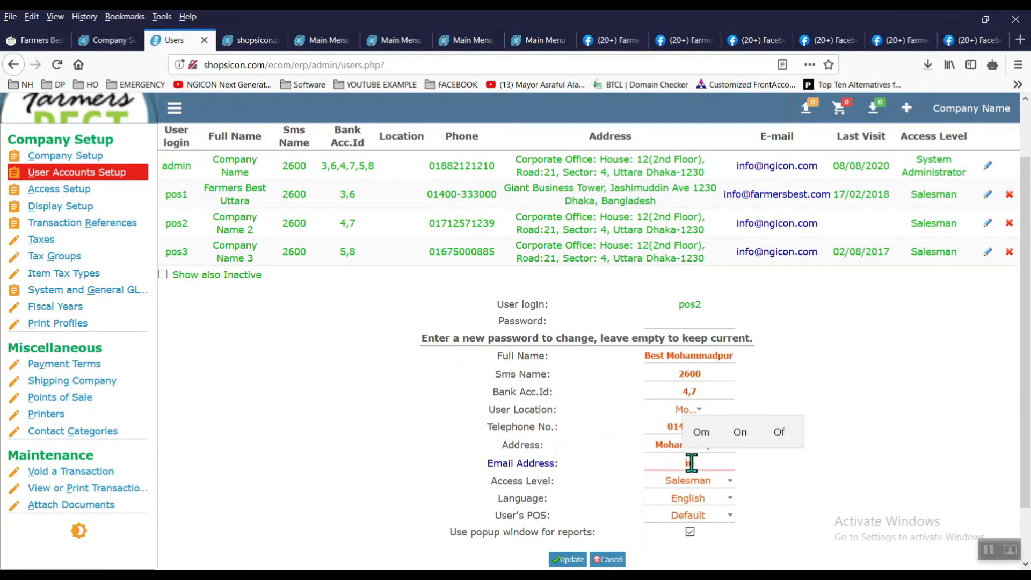
type("in")
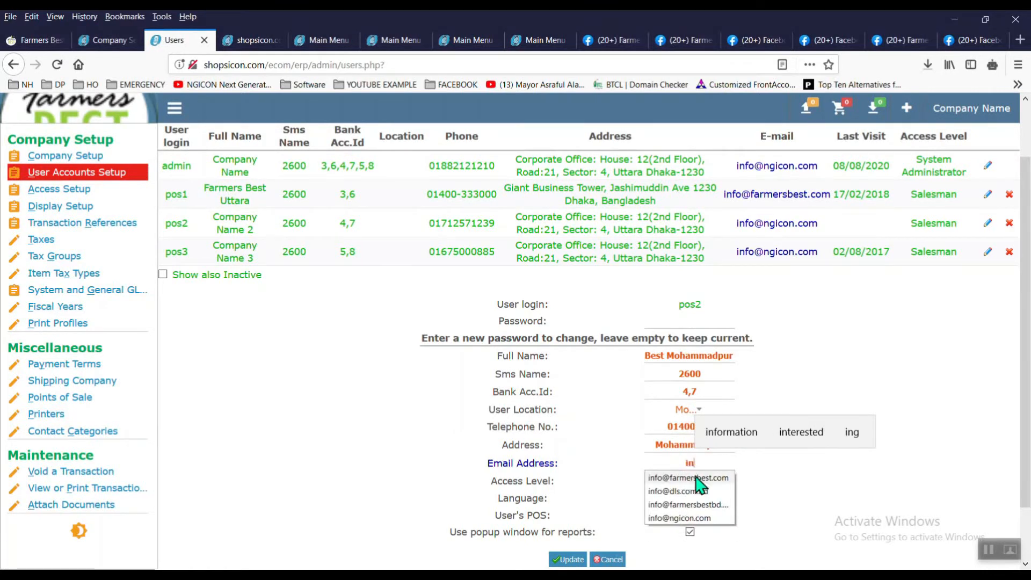
left_click(696, 477)
left_click(564, 559)
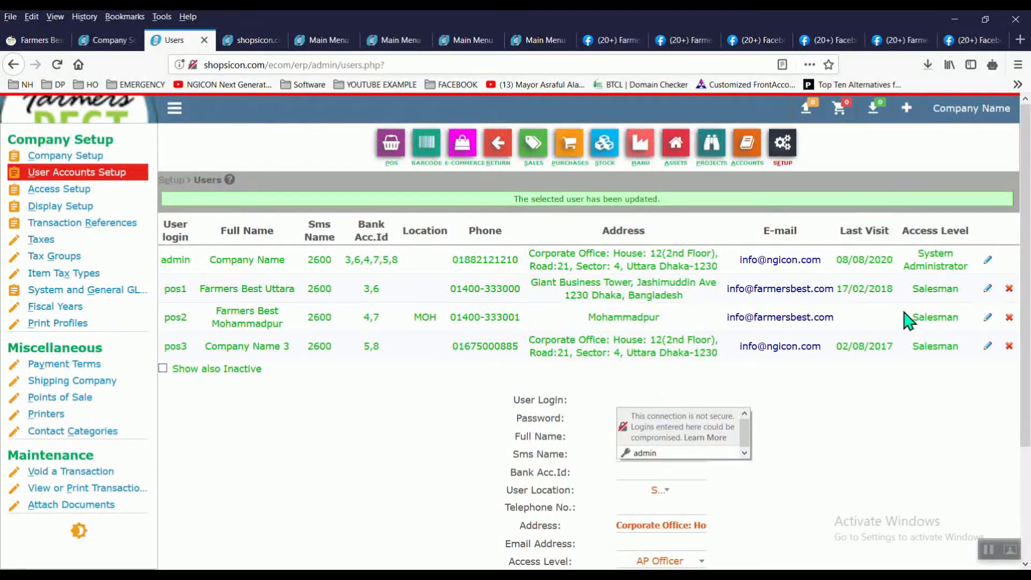
Step: Set pos1's User Location to Uttara and update the account
left_click(988, 290)
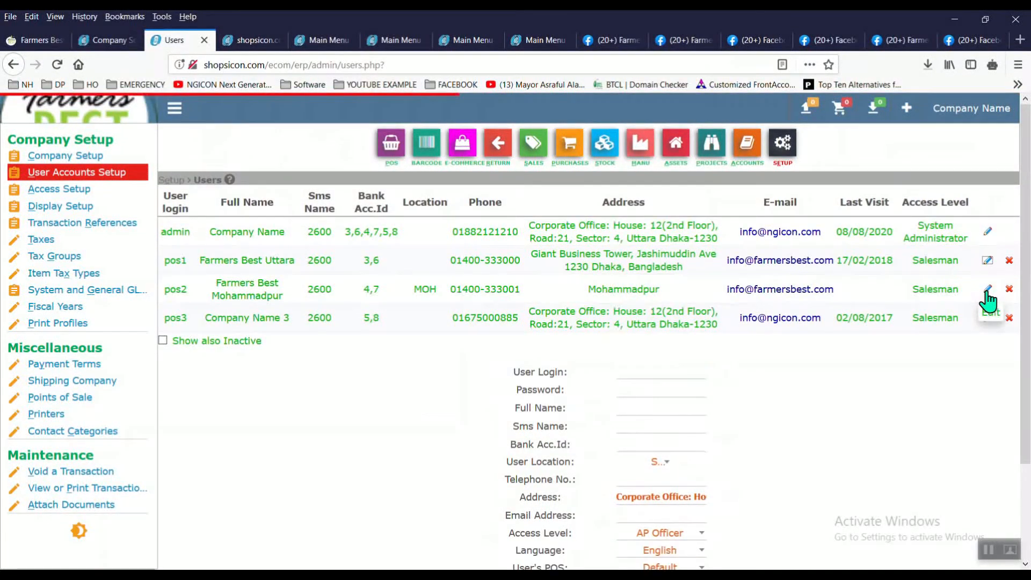
scroll(591, 323, "down", 2)
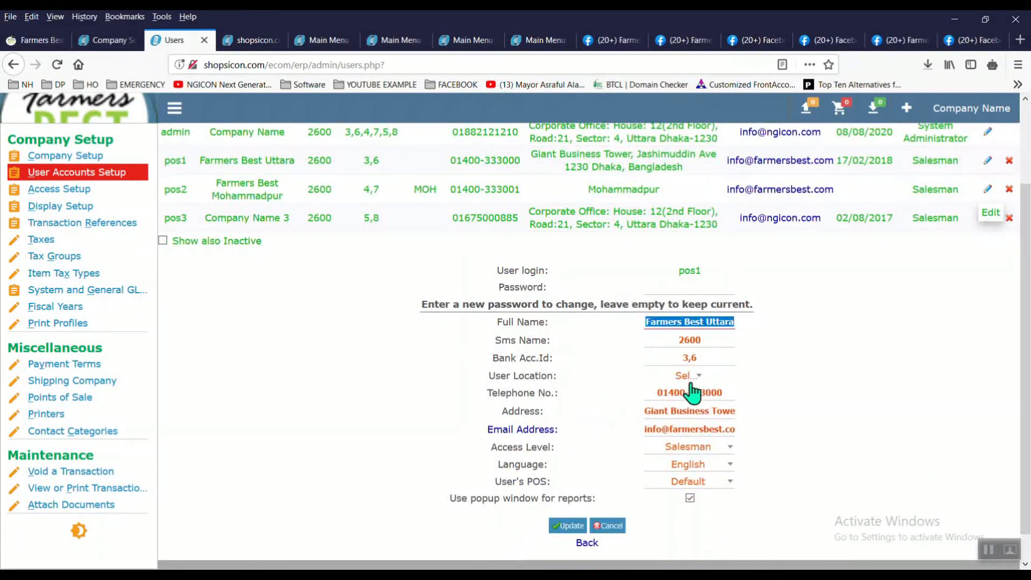
left_click(689, 378)
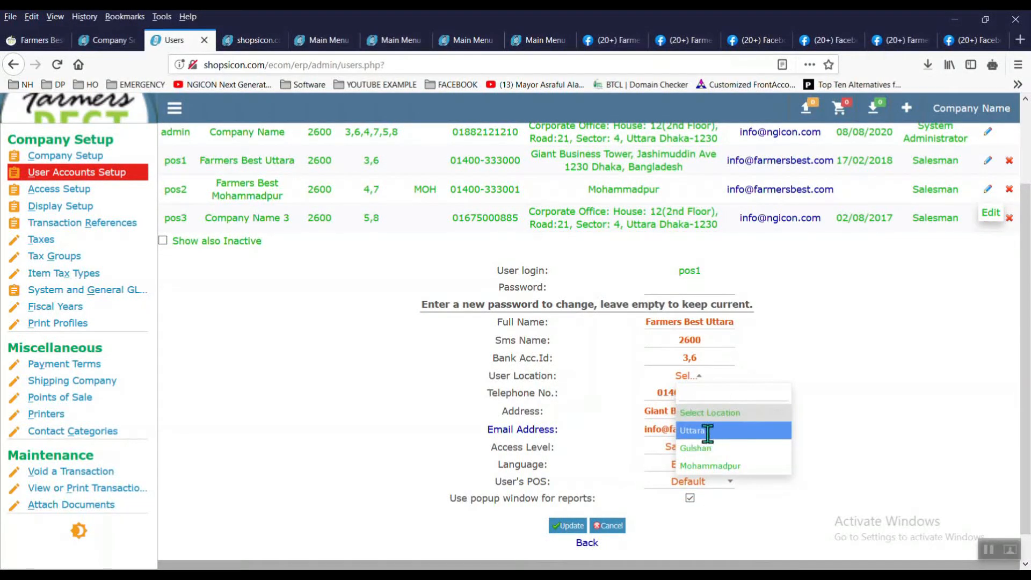
left_click(708, 431)
left_click(569, 526)
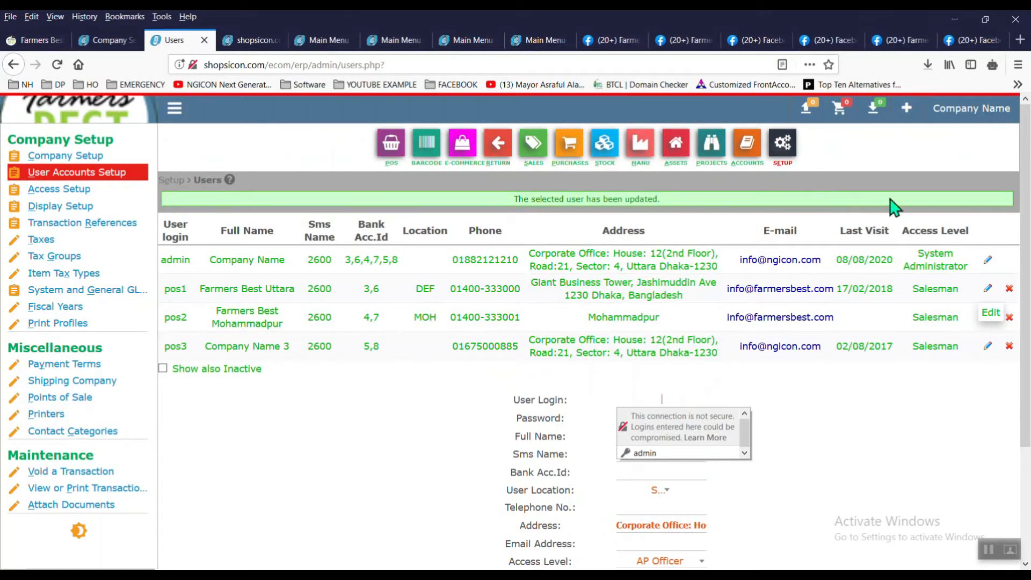
Step: Open the Accounts dashboard in a new tab, then return to the Users page
right_click(746, 162)
left_click(784, 169)
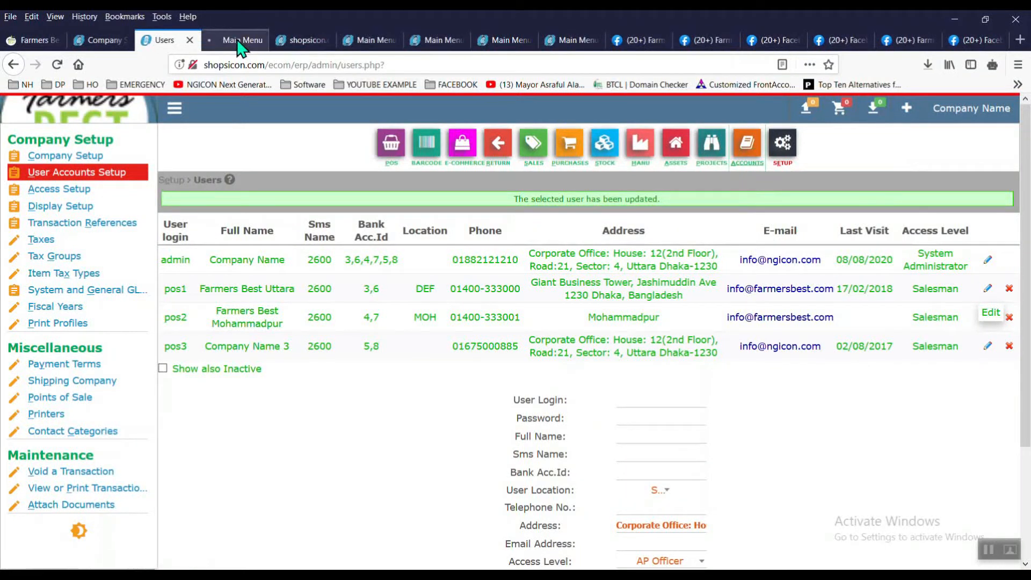
left_click(235, 40)
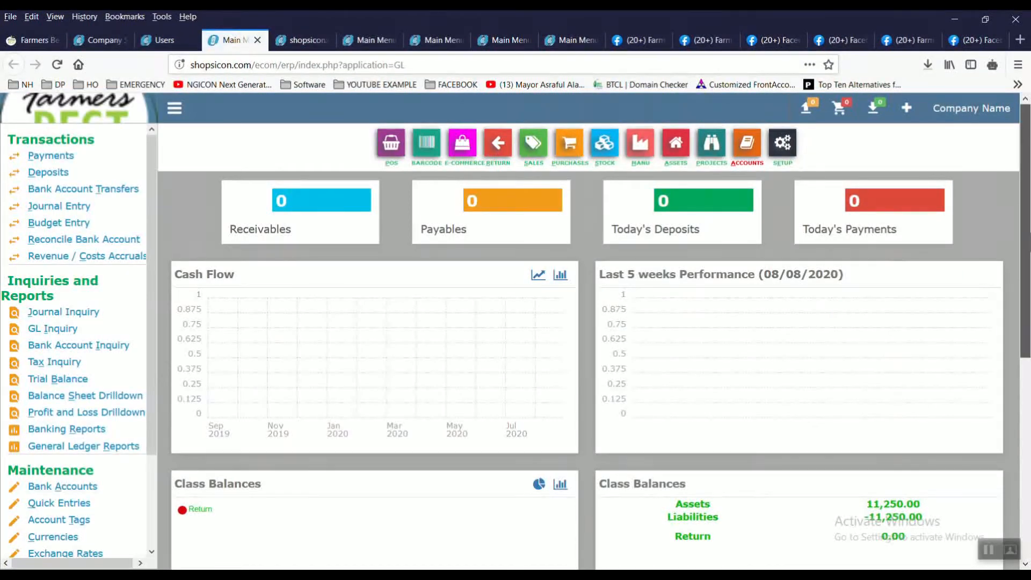
scroll(1022, 301, "down", 3)
left_click_drag(1022, 293, 1013, 286)
left_click(171, 41)
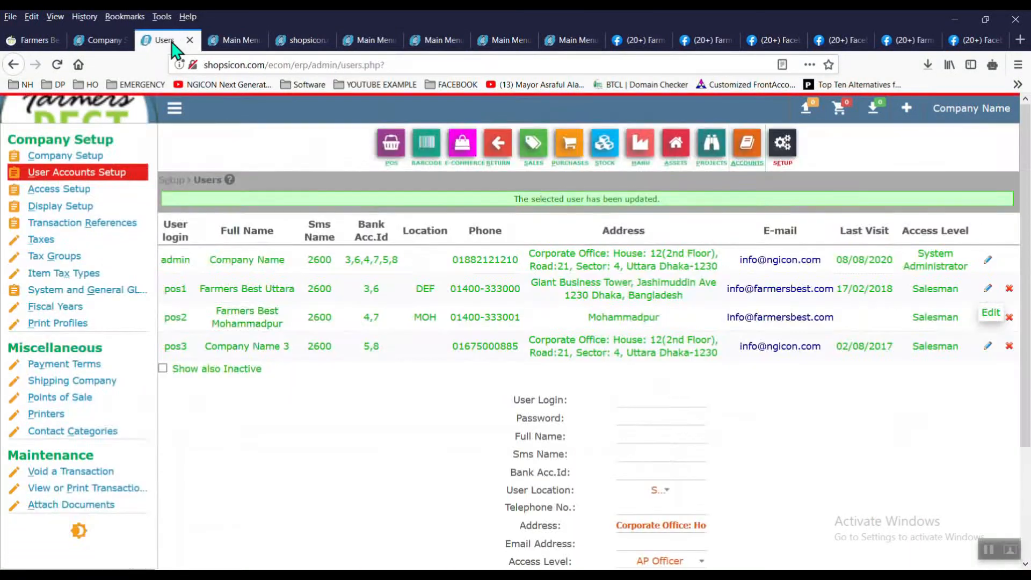
Step: Log out of the admin account and log back in as pos1 with its password
left_click(968, 119)
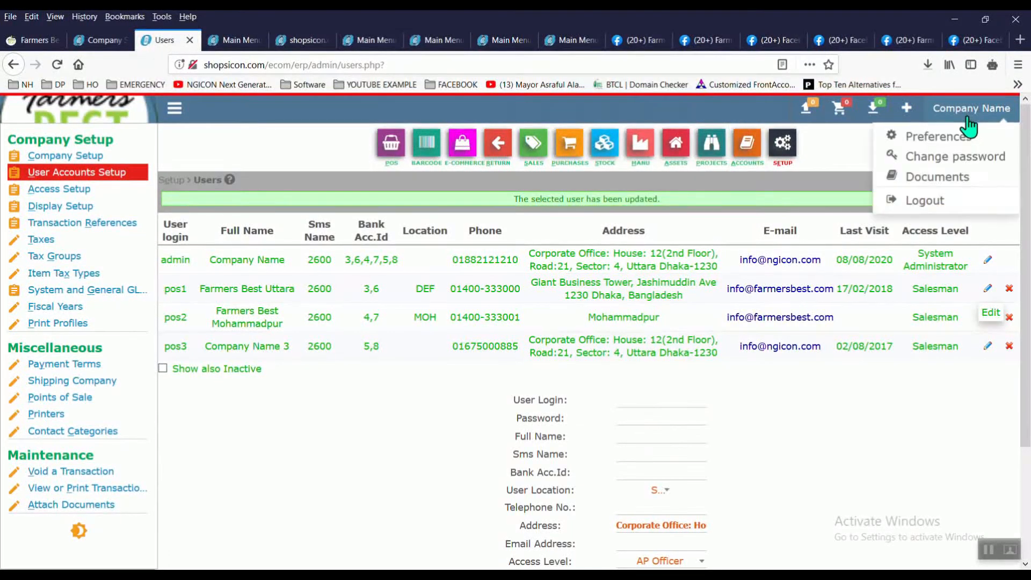
left_click(944, 202)
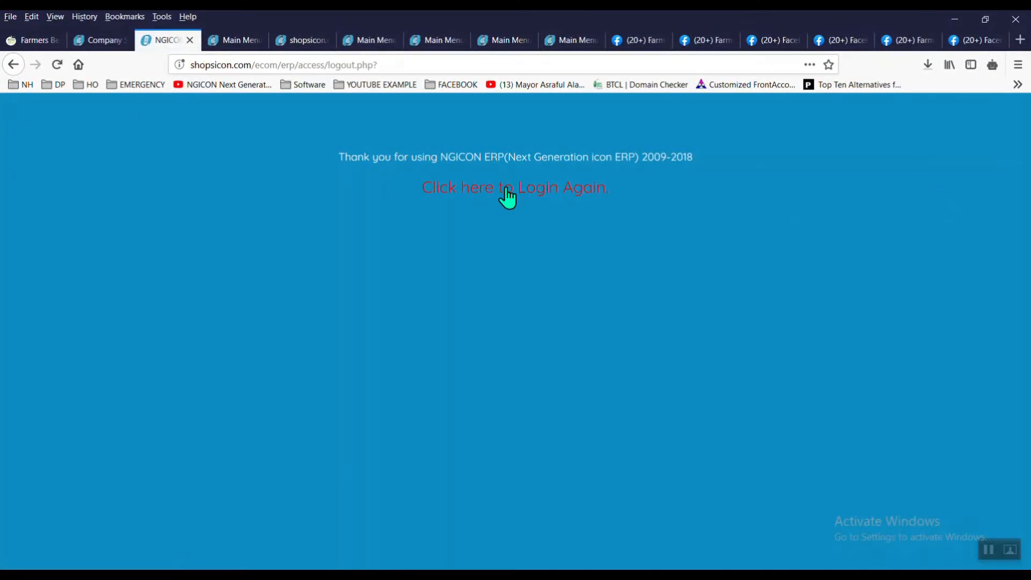
left_click(507, 189)
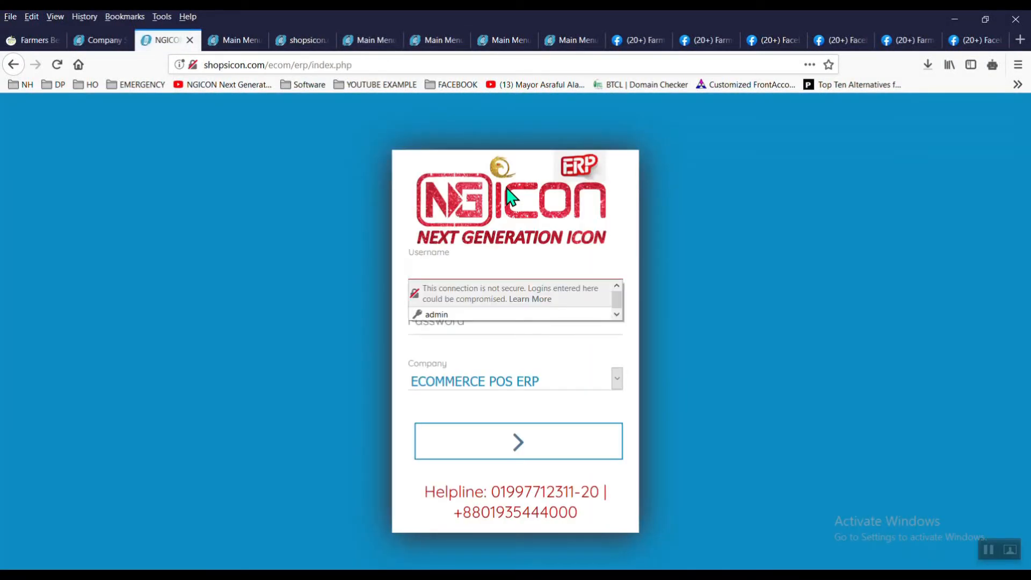
type("pos1")
key("Tab")
type("12")
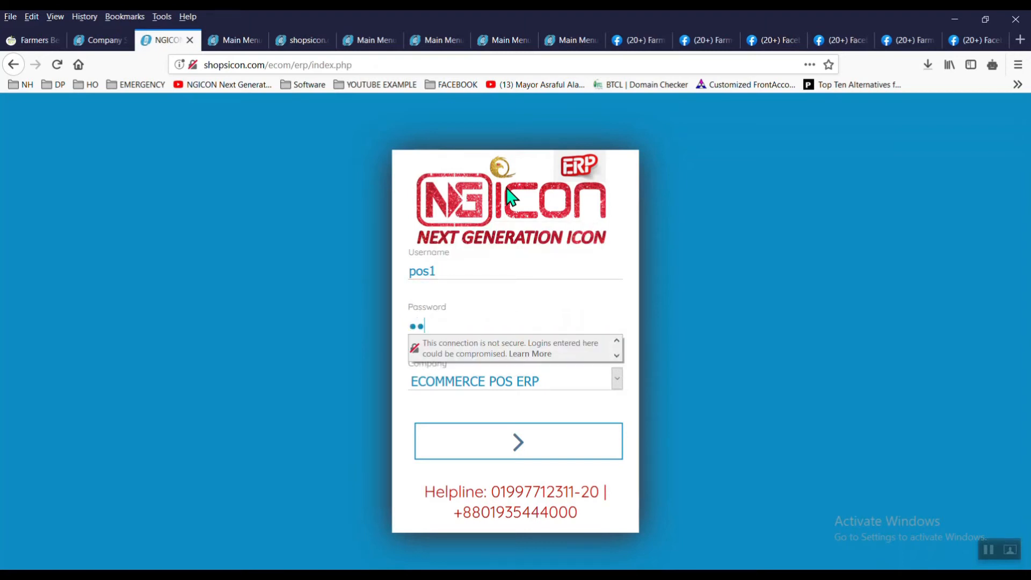
type("3456")
key("Return")
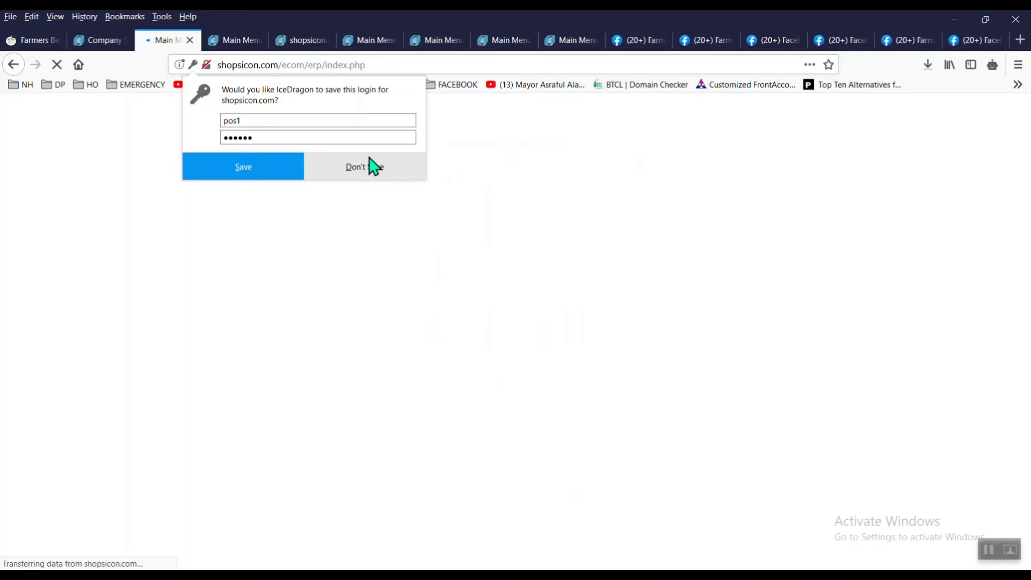
left_click(380, 166)
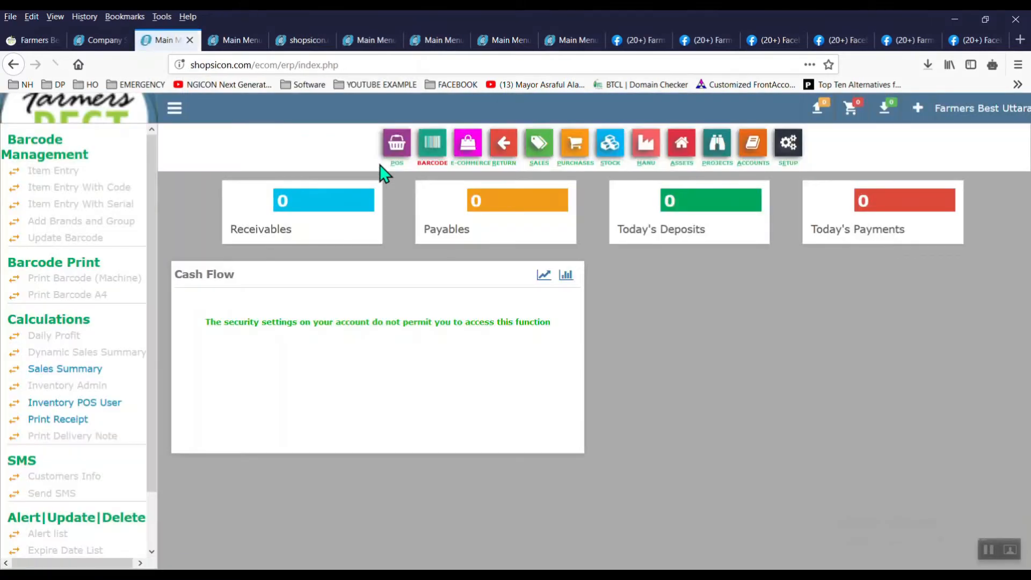
Step: As pos1, list stock on hand (Fresh Potato 500, Deshi Cucumber 50), then open Sales Summary
left_click(110, 402)
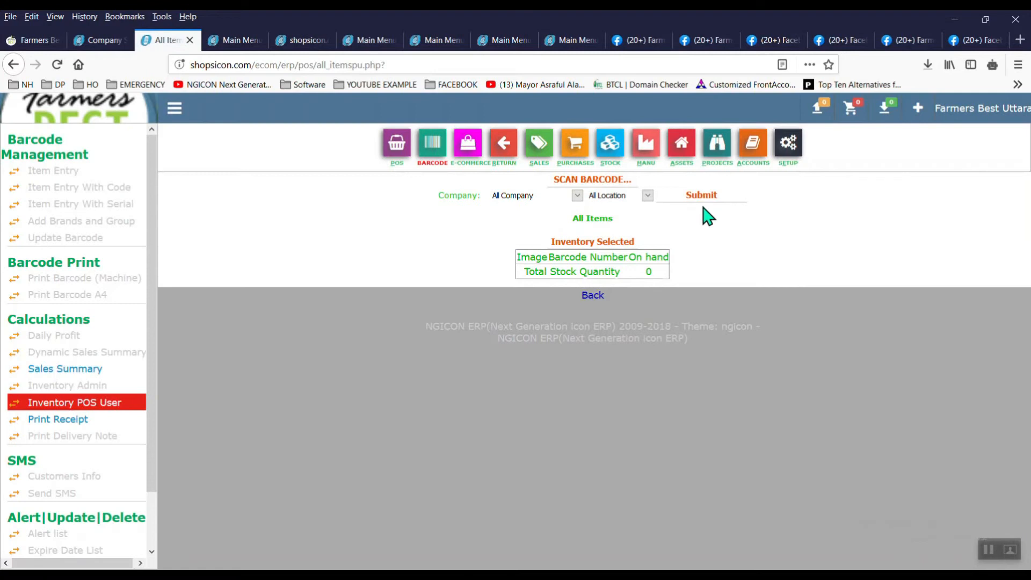
left_click(701, 197)
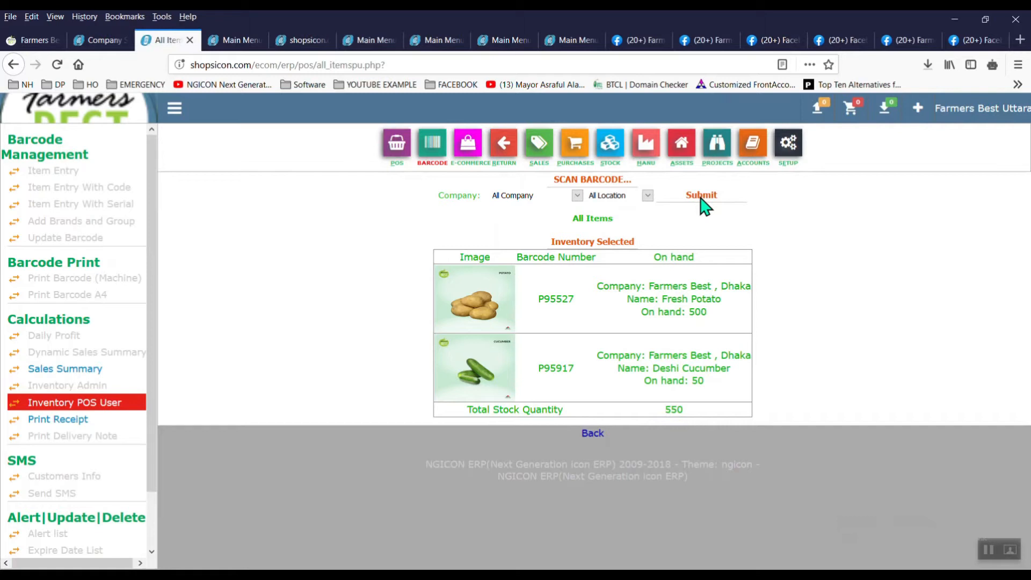
right_click(755, 174)
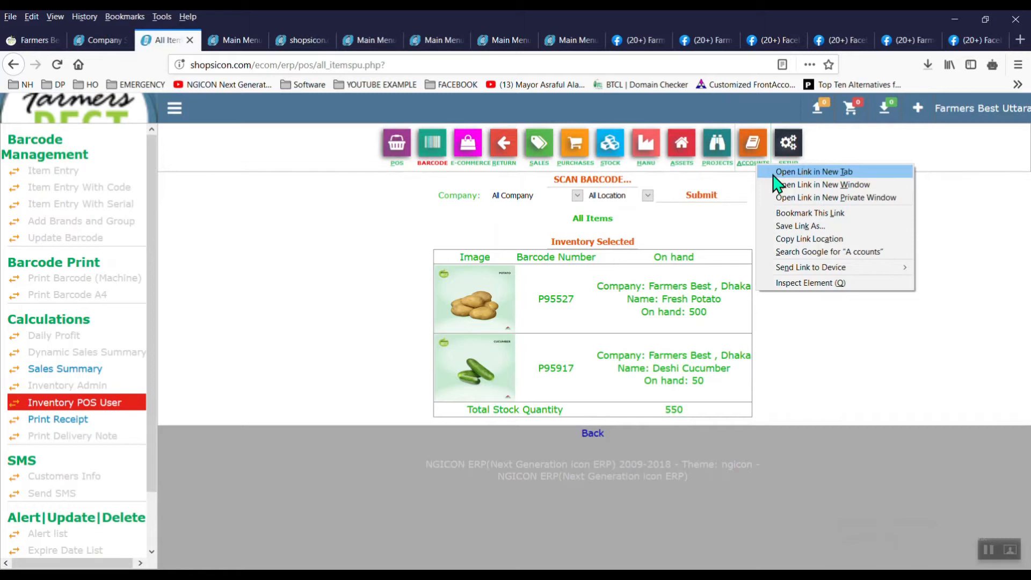
left_click(776, 172)
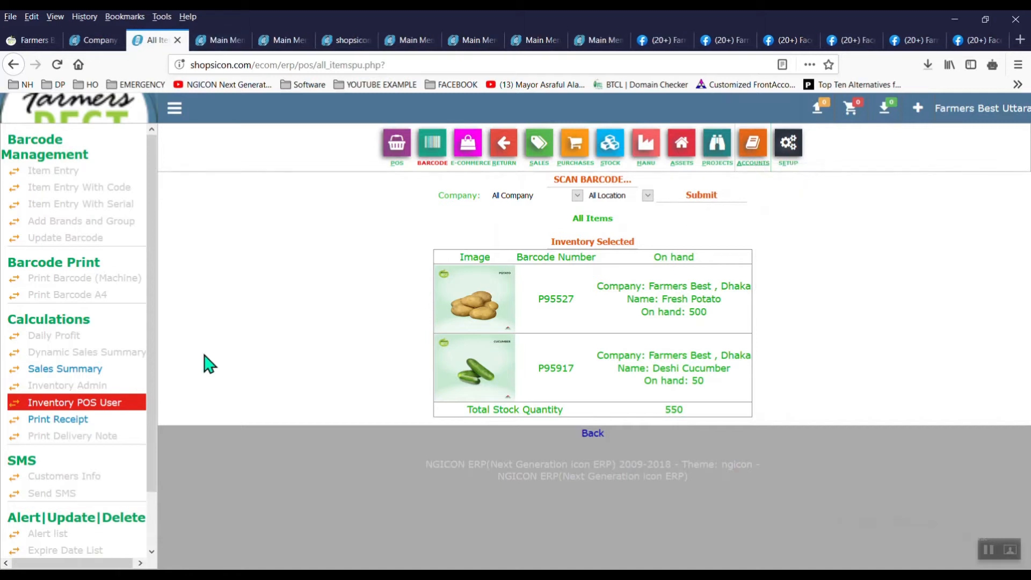
left_click(97, 371)
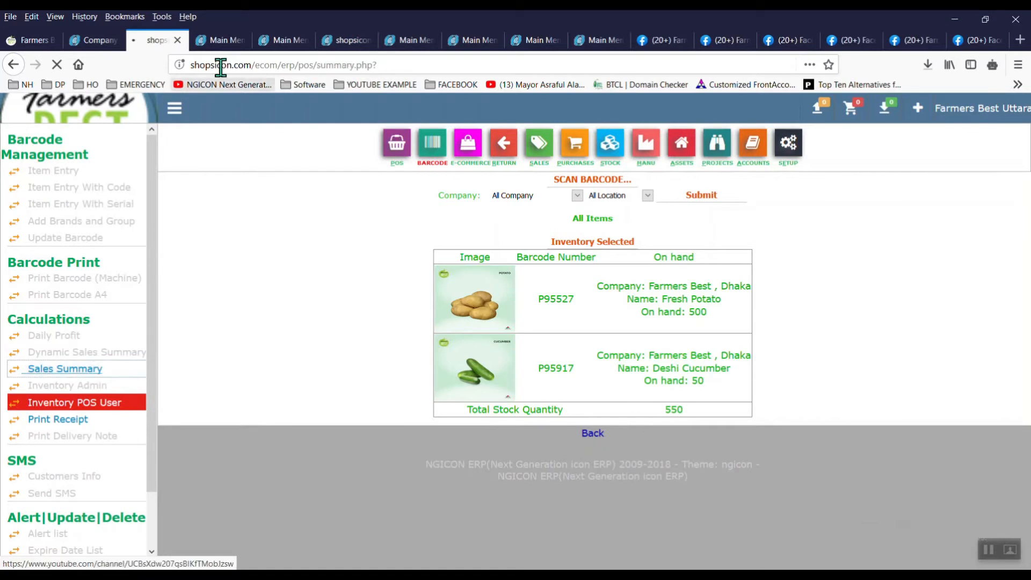
left_click(220, 41)
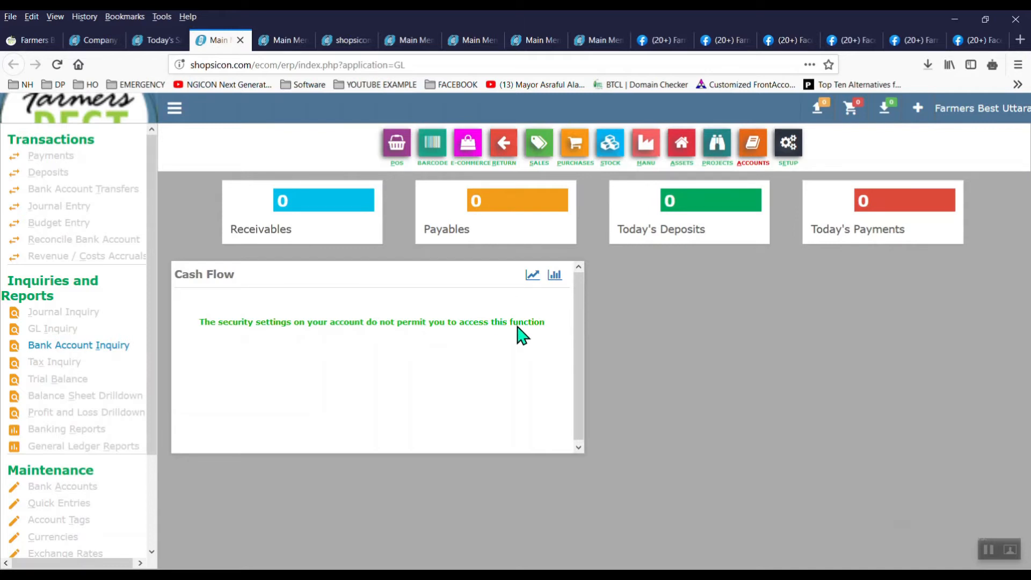
Step: View the all-zero sales summary for 08/08/2020, then go to the POS section
left_click(157, 40)
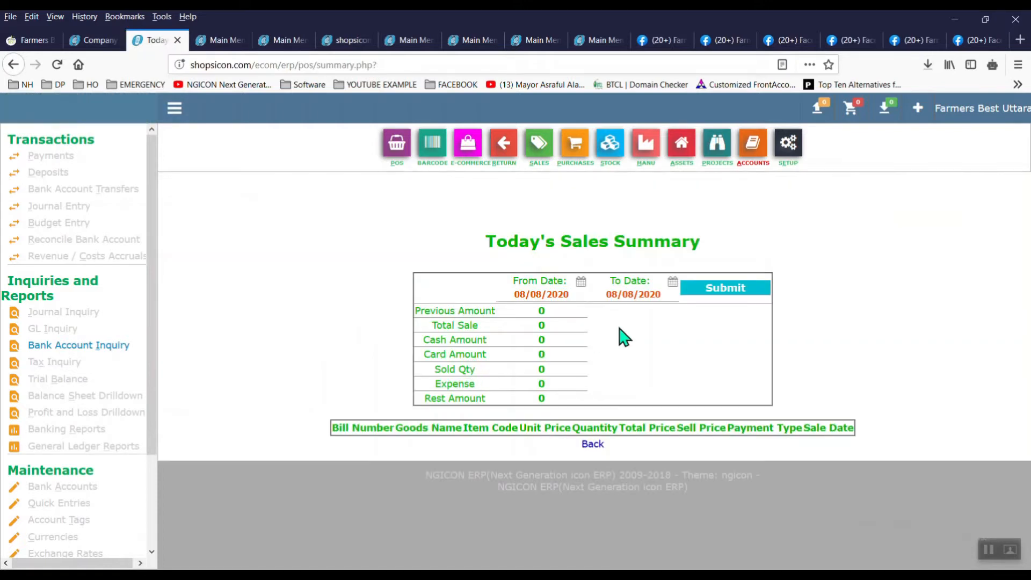
left_click(382, 153)
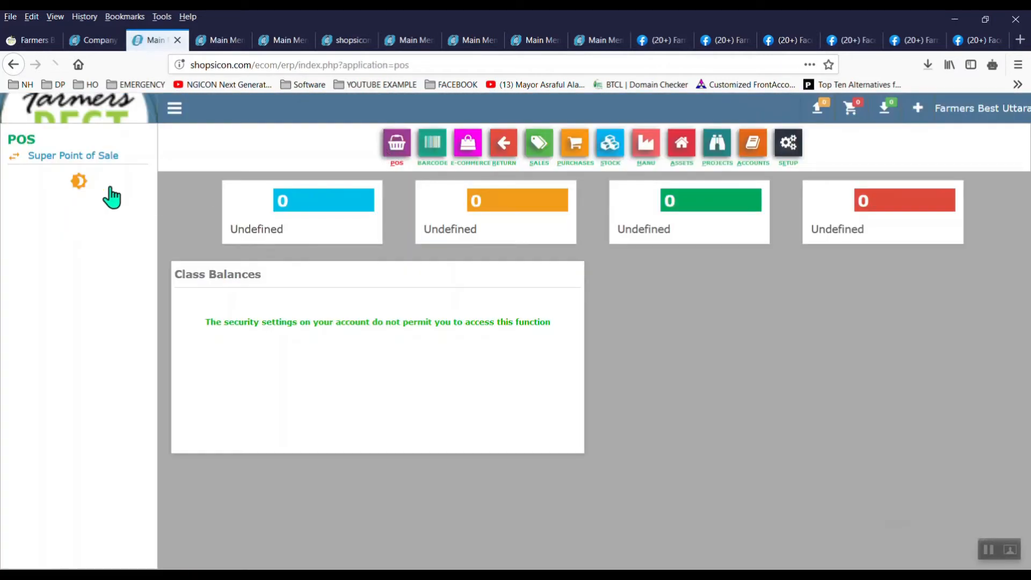
Step: In Super Point of Sale, bill 50 Fresh Potato and 20 Deshi Cucumber
left_click(75, 155)
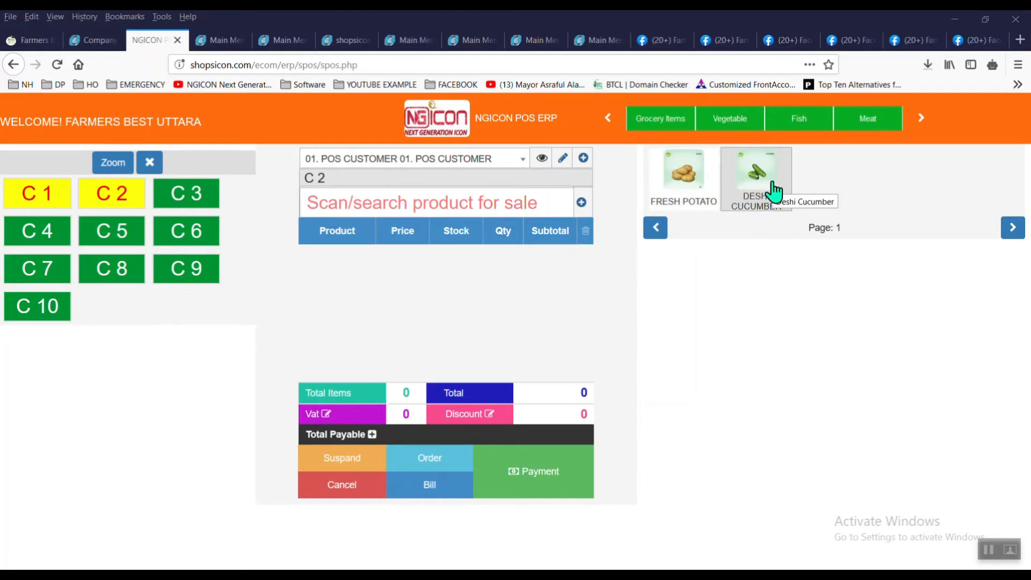
left_click(683, 194)
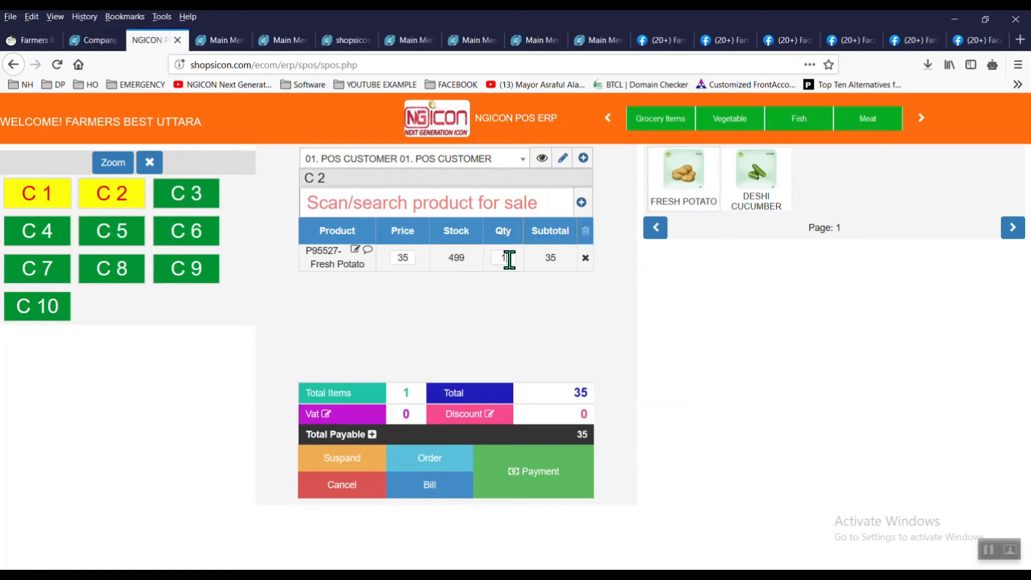
left_click(537, 312)
left_click(748, 191)
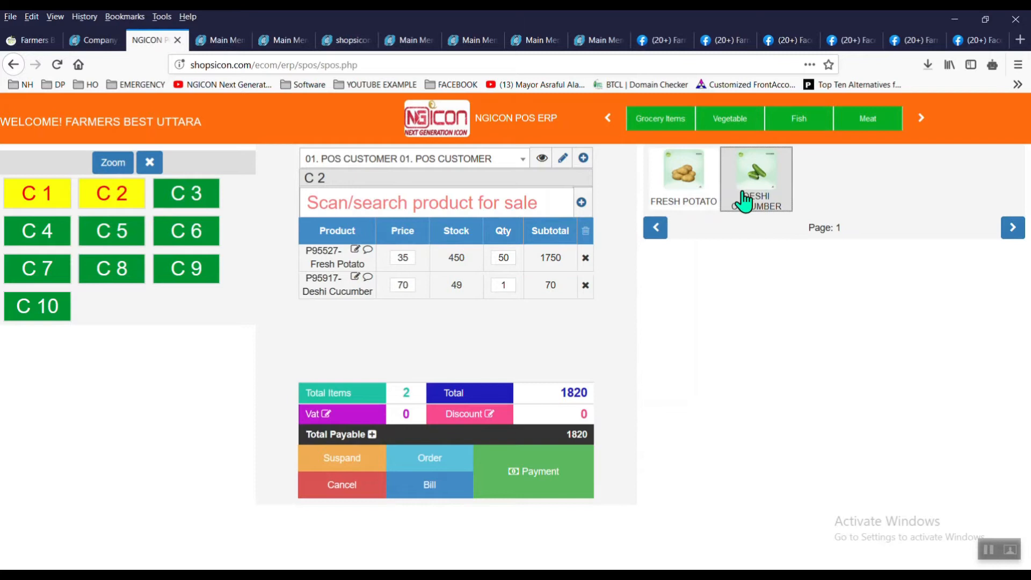
left_click(508, 280)
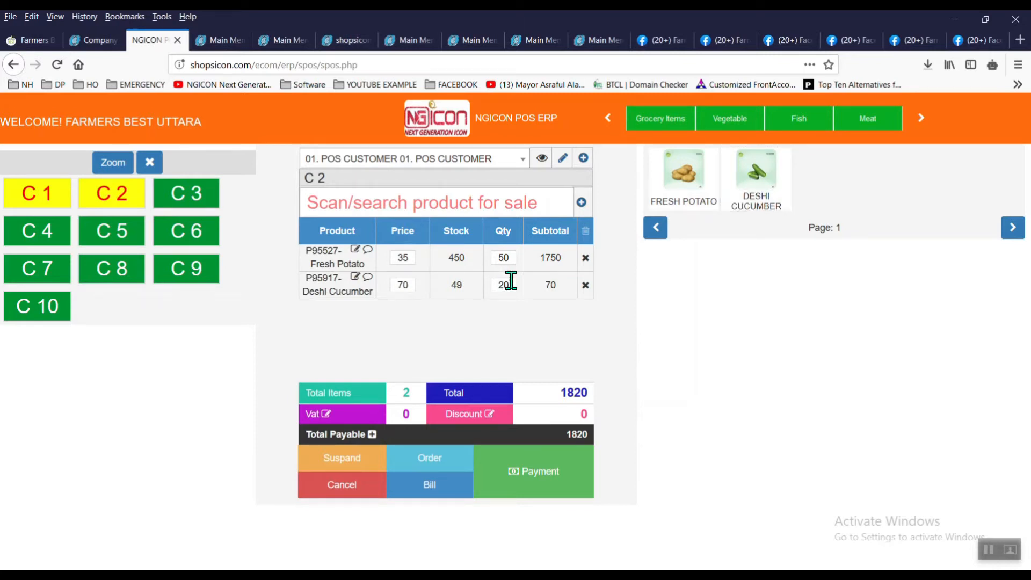
left_click(543, 358)
Step: Apply a 315 order discount so the bill totals 2835, then open payment finalization
left_click(500, 422)
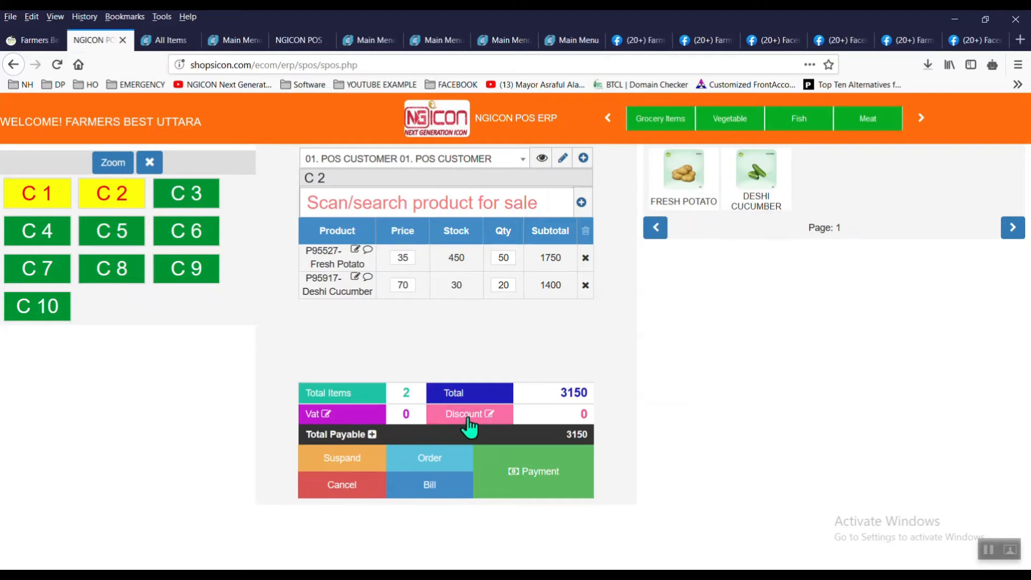
double_click(434, 301)
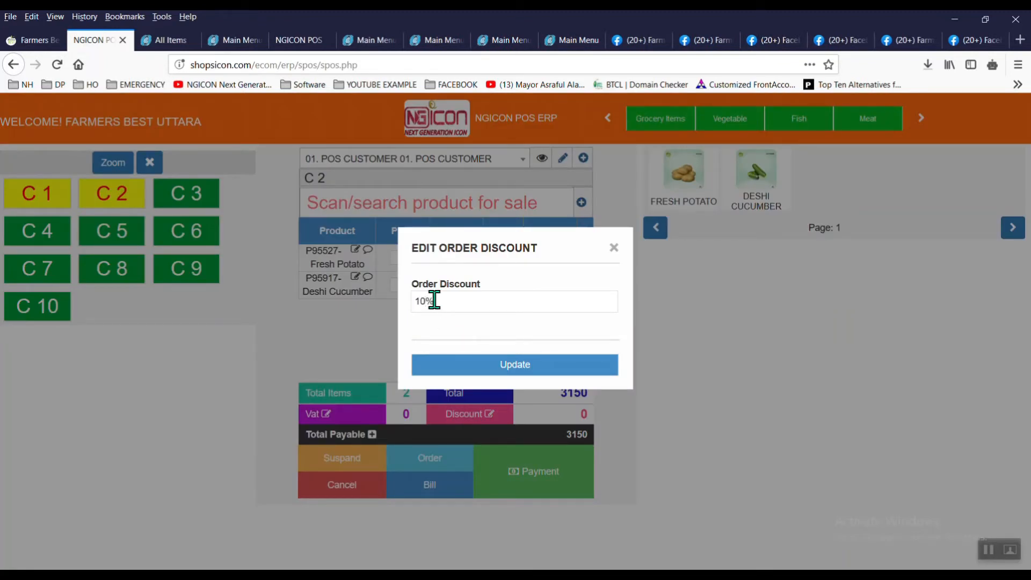
left_click(517, 367)
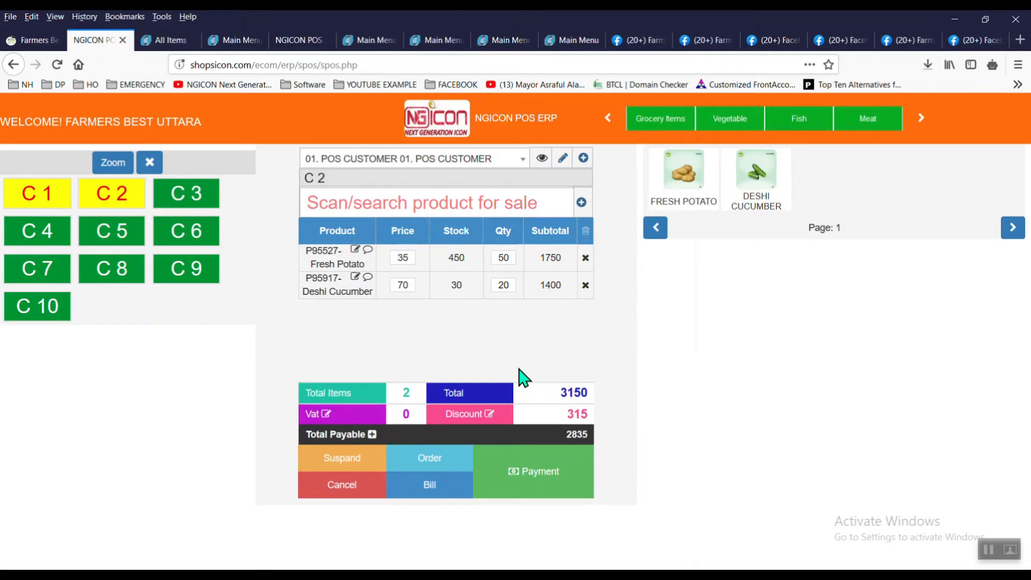
left_click(572, 456)
left_click(384, 209)
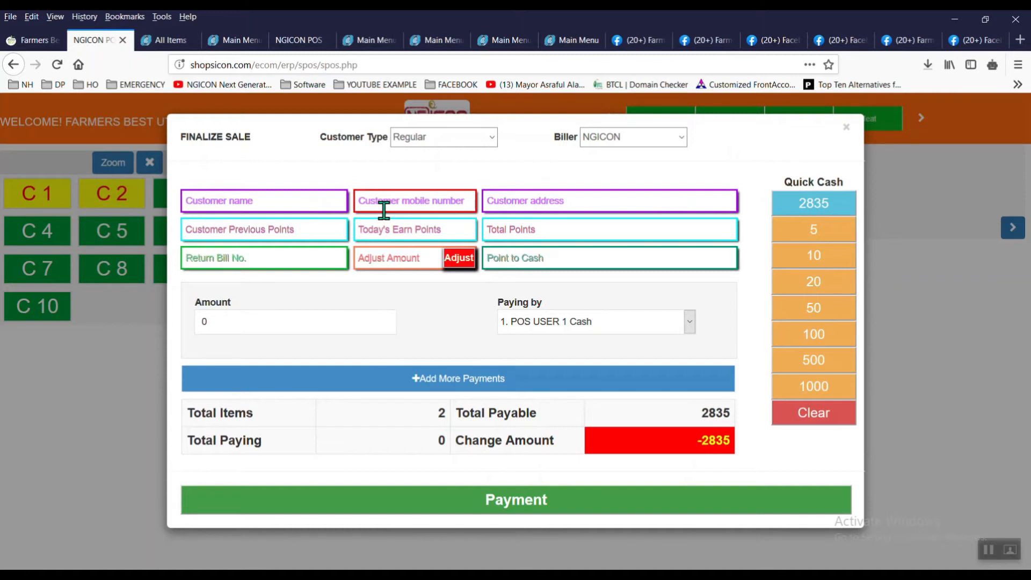
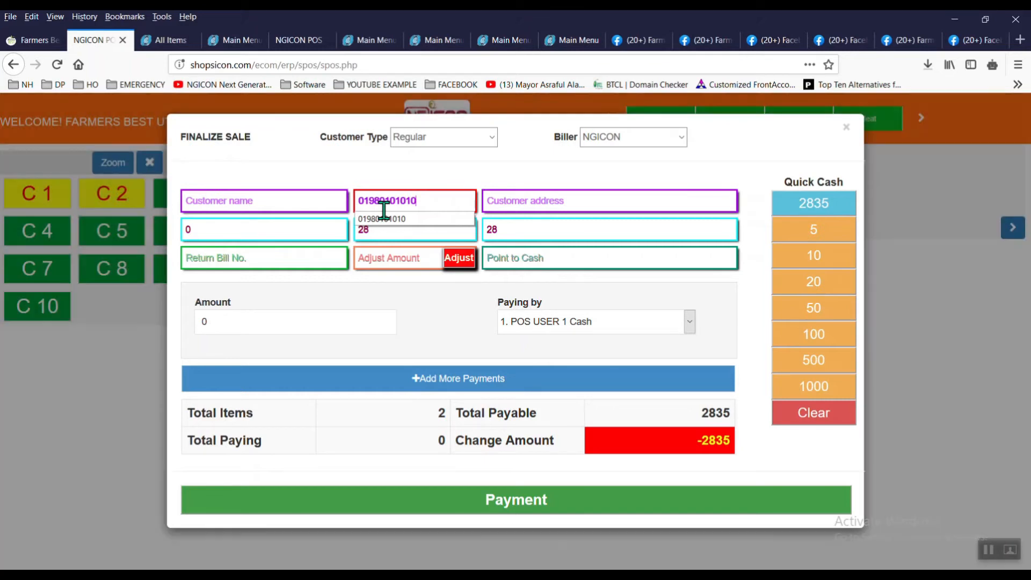
Step: Enter the customer's mobile number and pick their name, showing 0 previous and 28 earned points
left_click(400, 220)
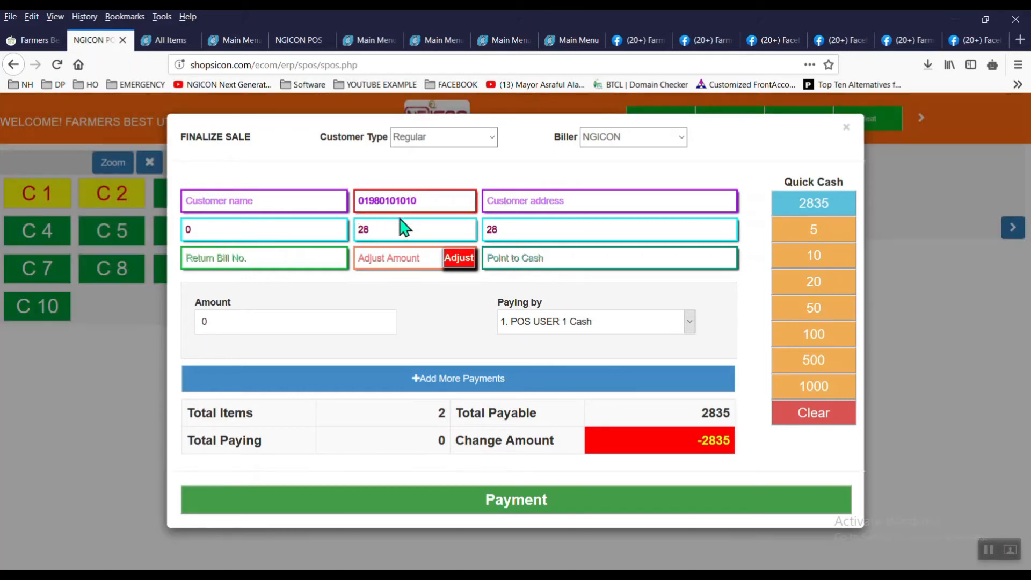
left_click(321, 203)
type("s")
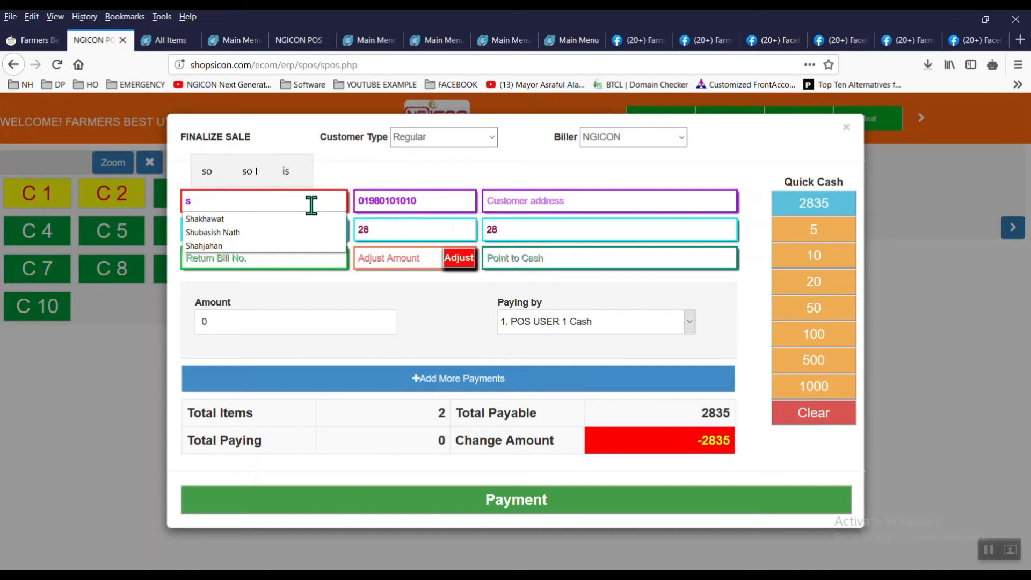
left_click(225, 232)
left_click(311, 235)
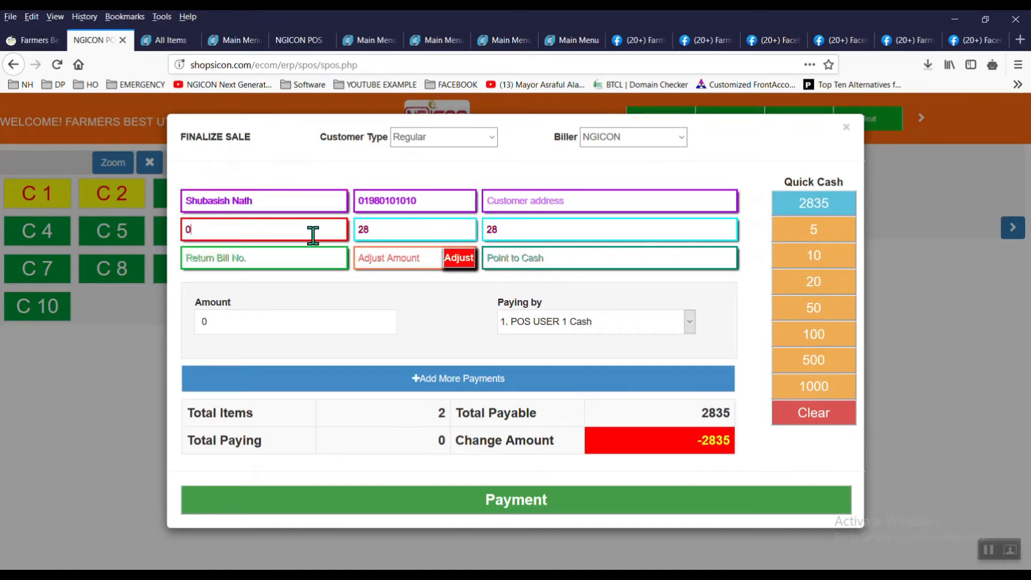
left_click(380, 232)
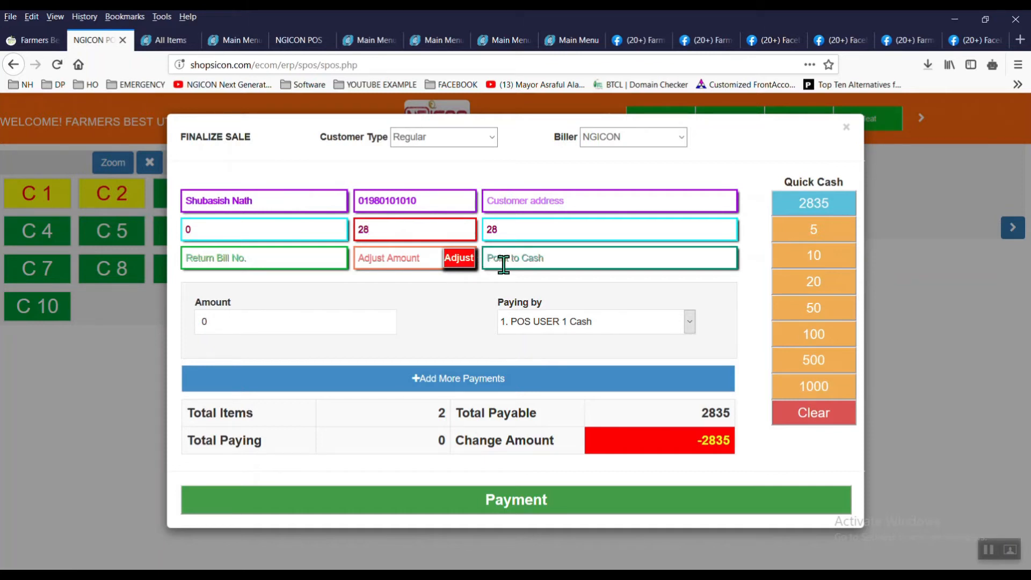
Step: Tender 3000 in cash (3×1000) for the 2835 bill, leaving 165 change, and skip printing
left_click(815, 386)
left_click(814, 387)
left_click(814, 386)
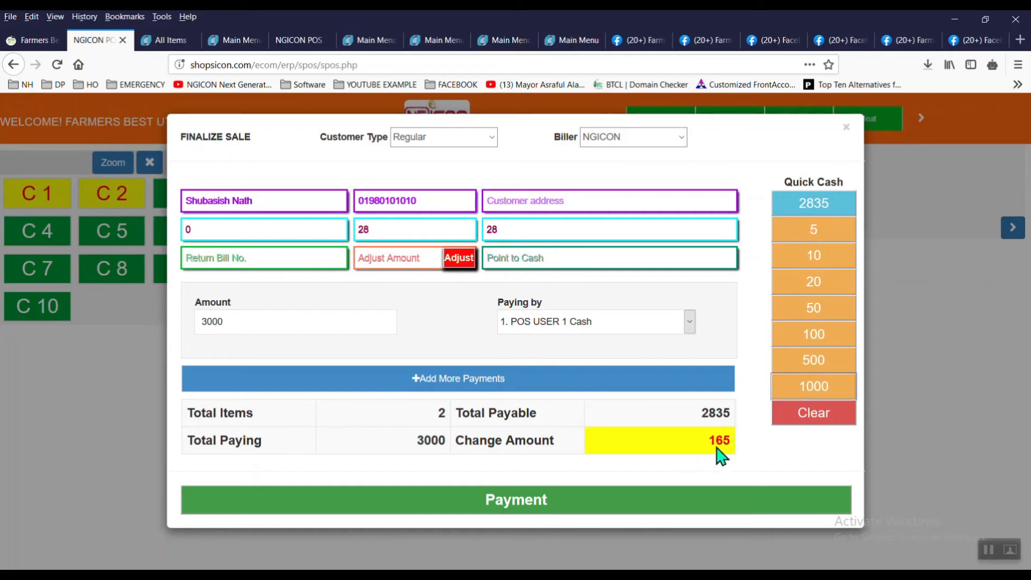
left_click(679, 324)
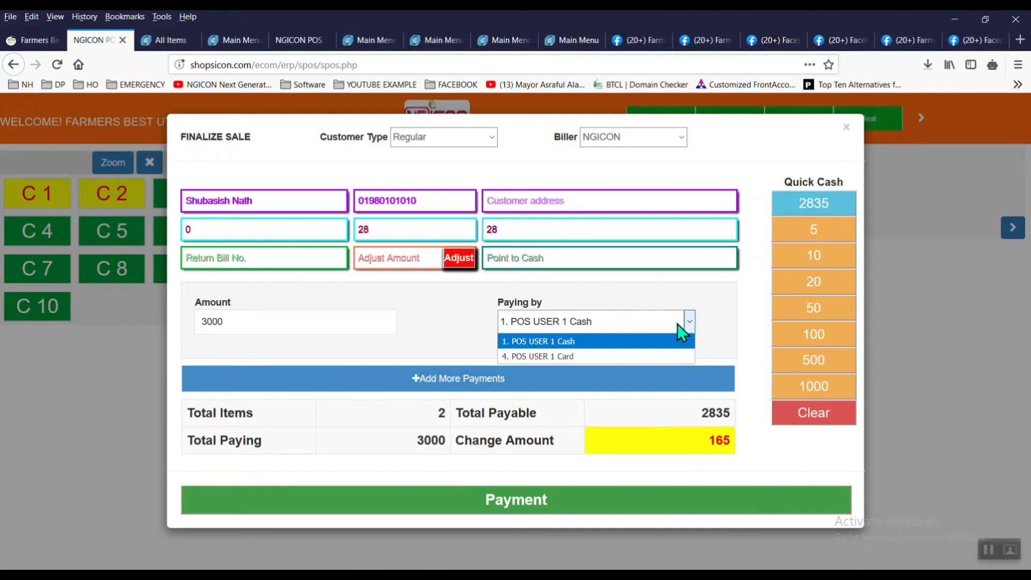
left_click(732, 321)
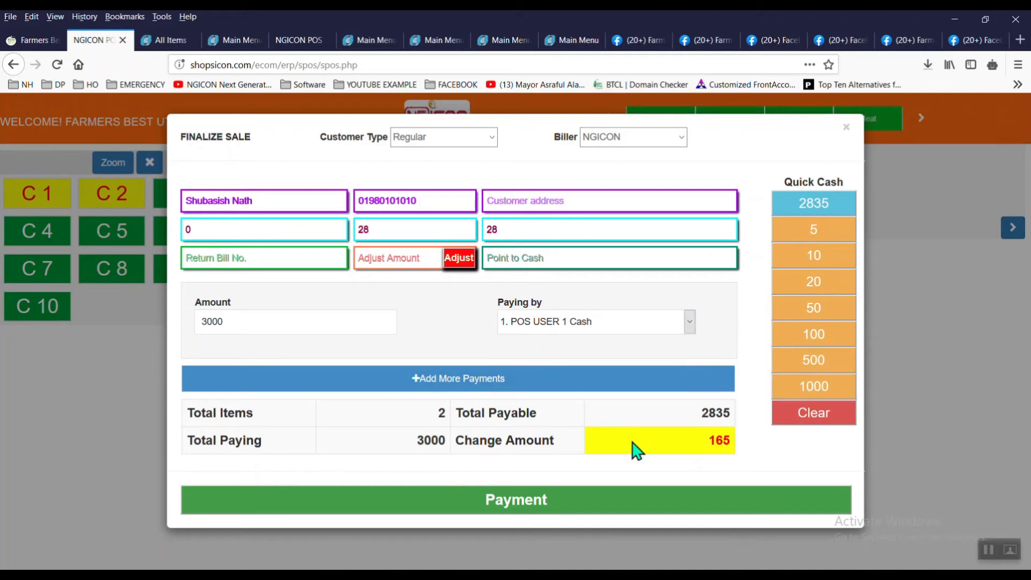
left_click(533, 509)
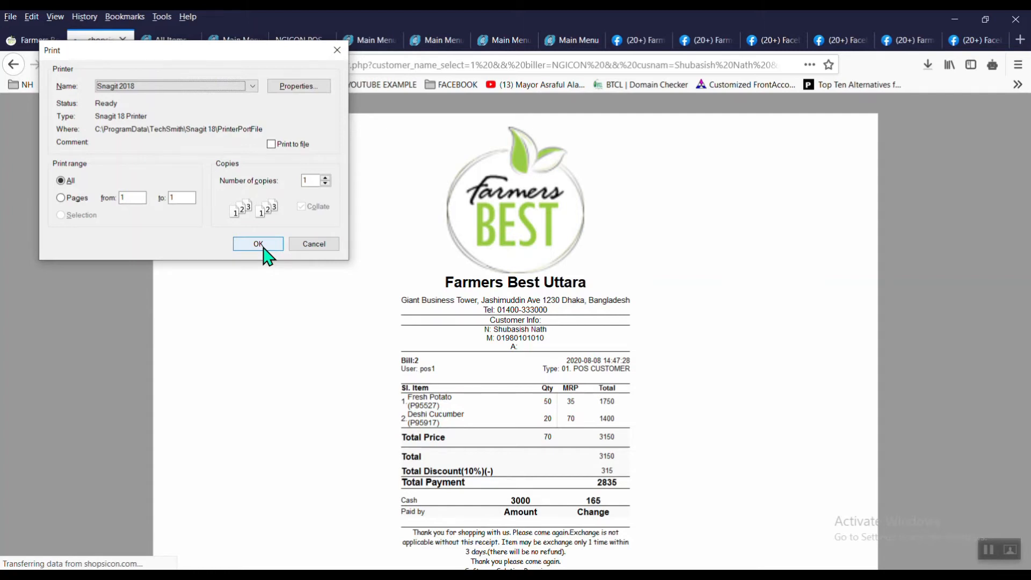
left_click(314, 248)
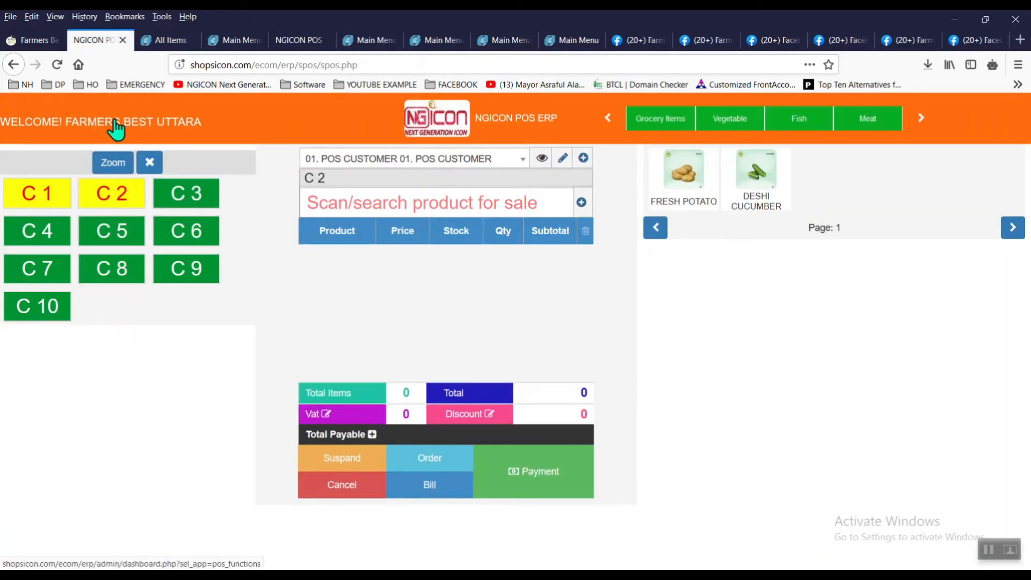
Step: From the dashboard's Barcode area, open Sales Summary in a new tab and the POS user inventory
left_click(115, 129)
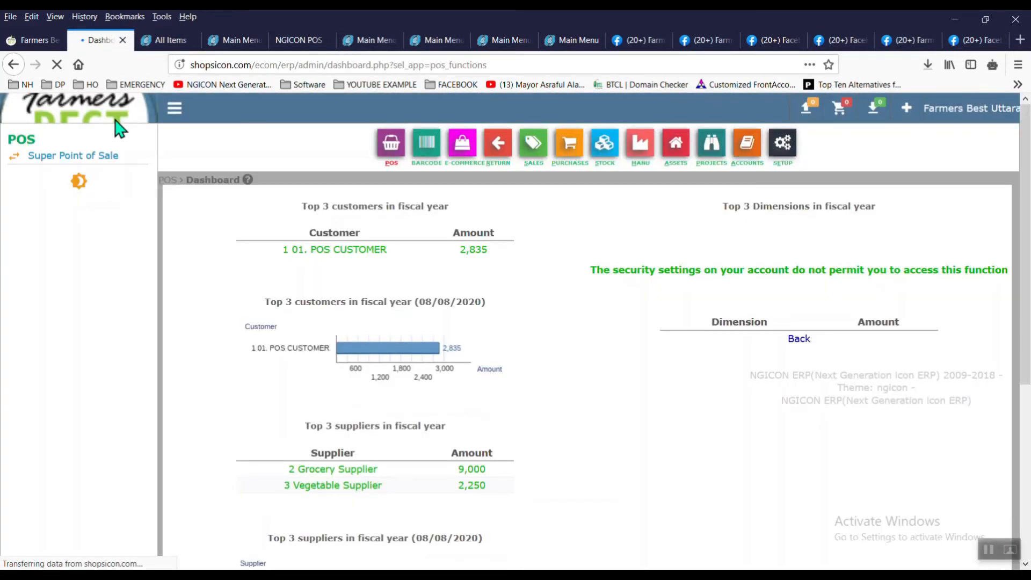
left_click(427, 144)
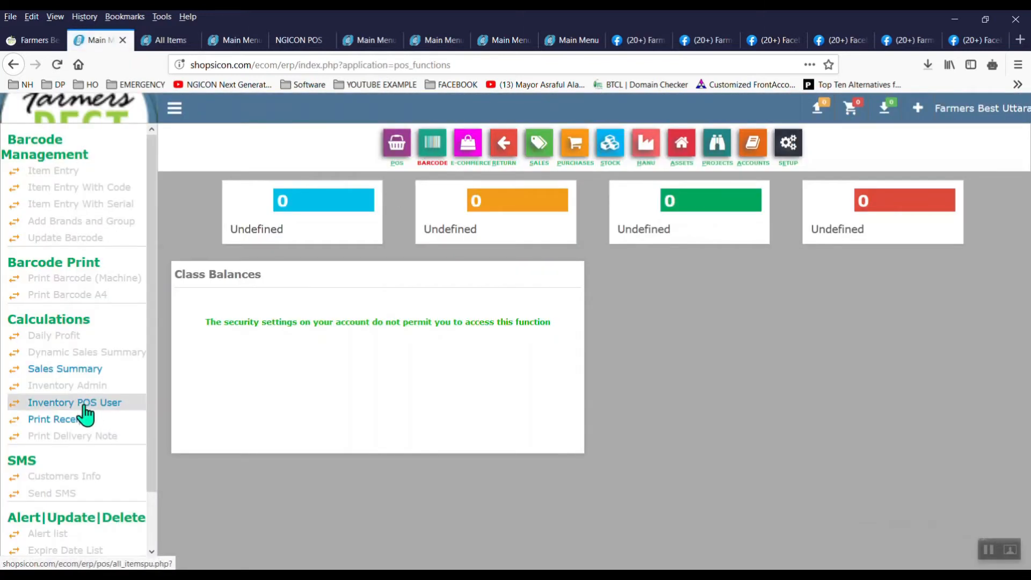
right_click(87, 371)
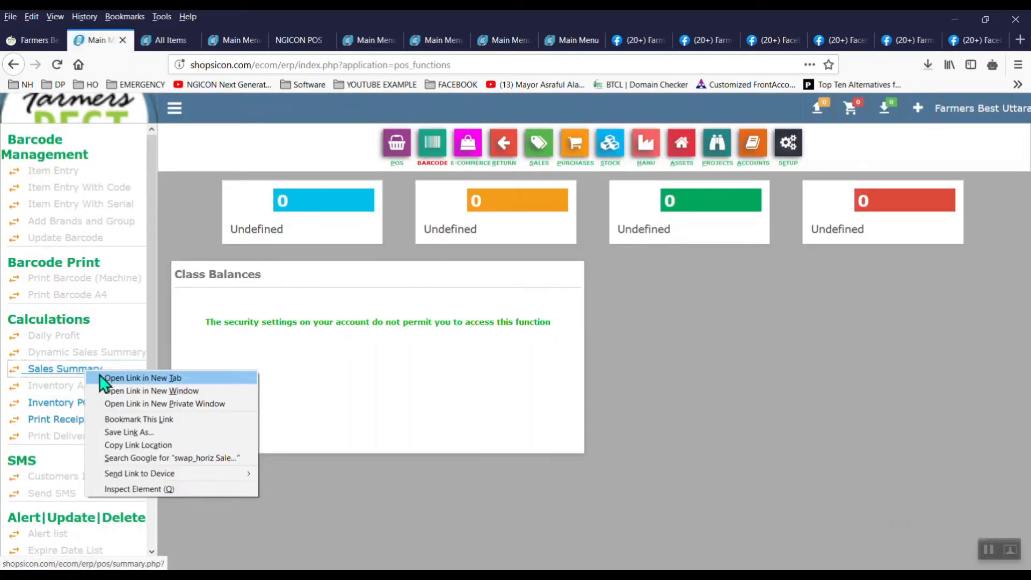
left_click(143, 378)
left_click(102, 403)
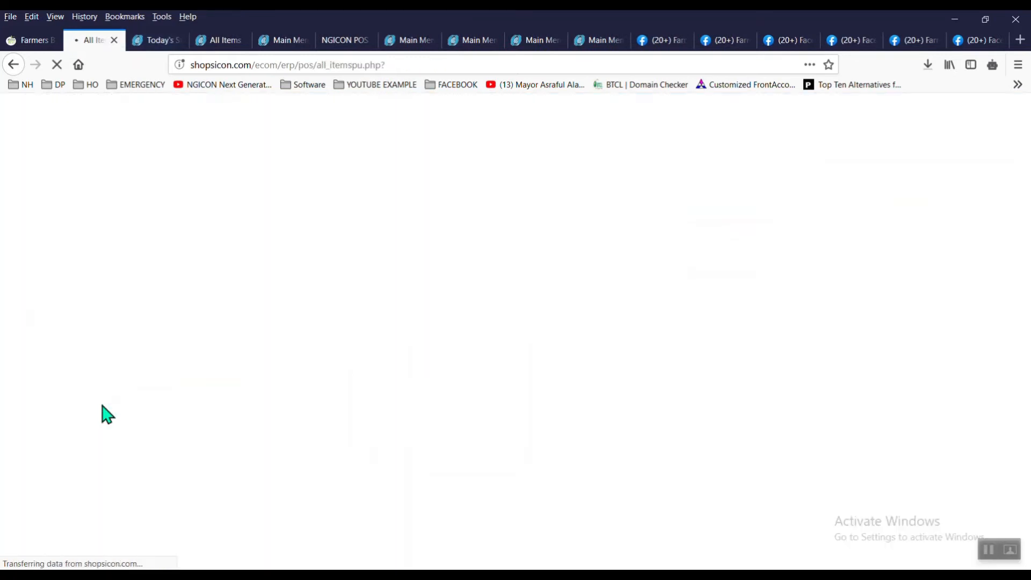
Step: Review today's sales summary (3150 total price), then return to the inventory list
left_click(168, 43)
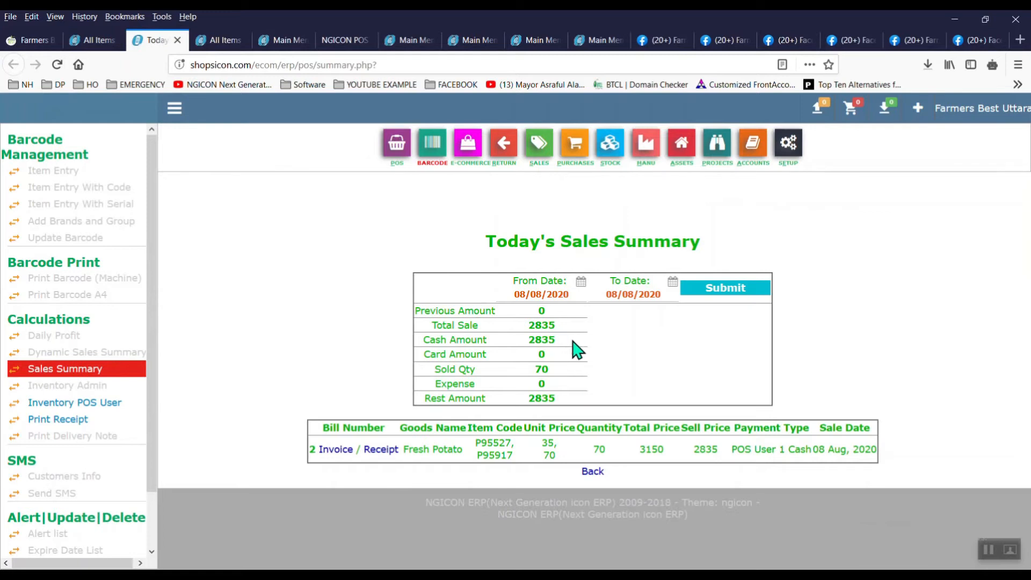
double_click(644, 449)
left_click(668, 469)
key("ctrl+Page_Up")
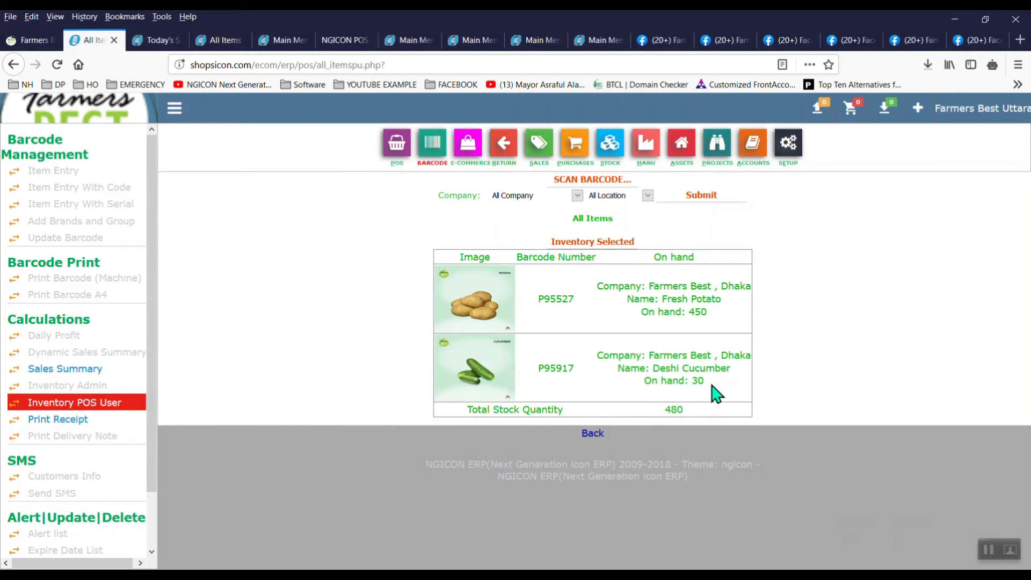
Step: Review the Bill No. 2 receipt down to its exchange-policy note, close it, and show account options
mouse_move(556, 561)
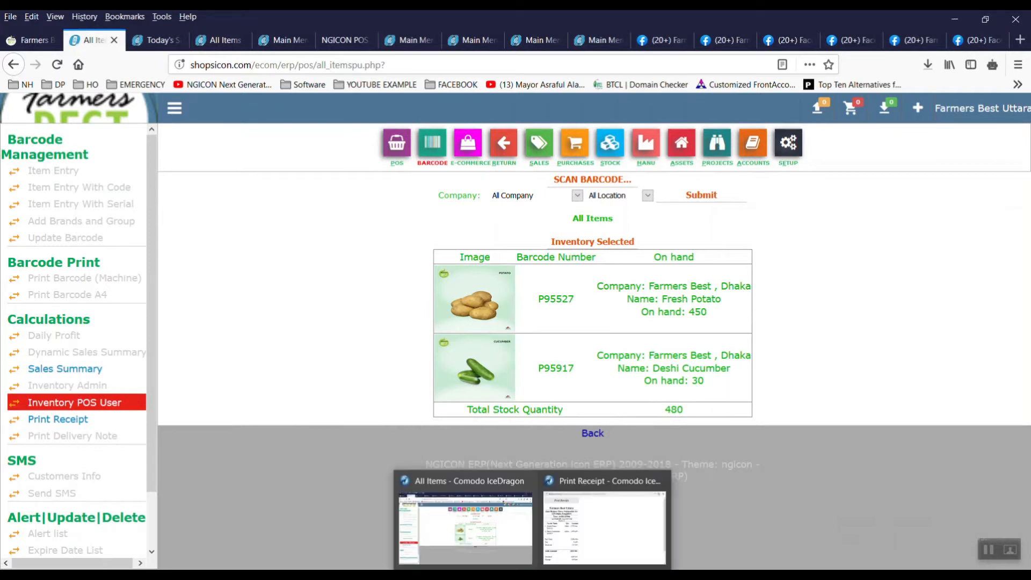
left_click(589, 540)
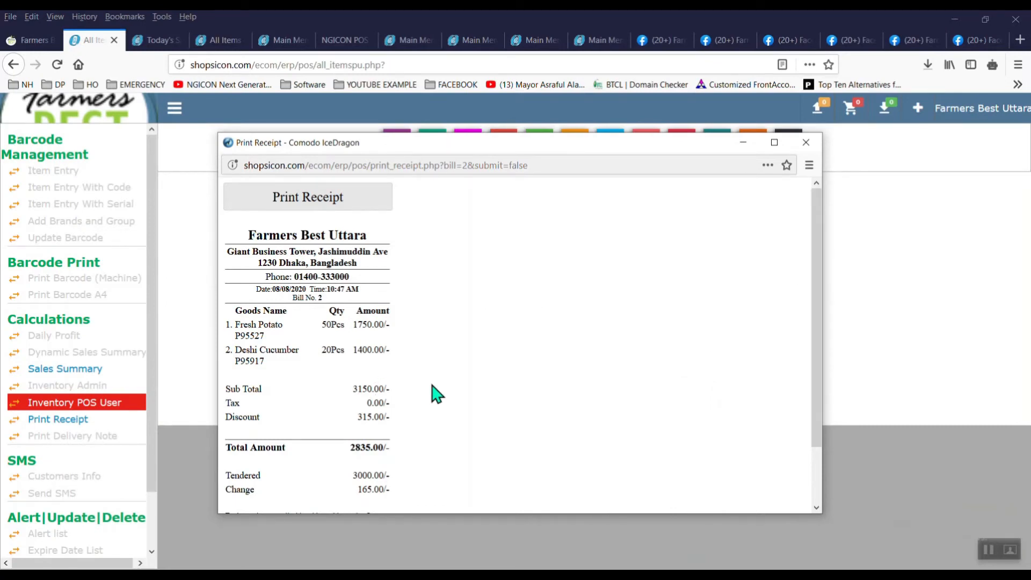
left_click_drag(820, 237, 812, 299)
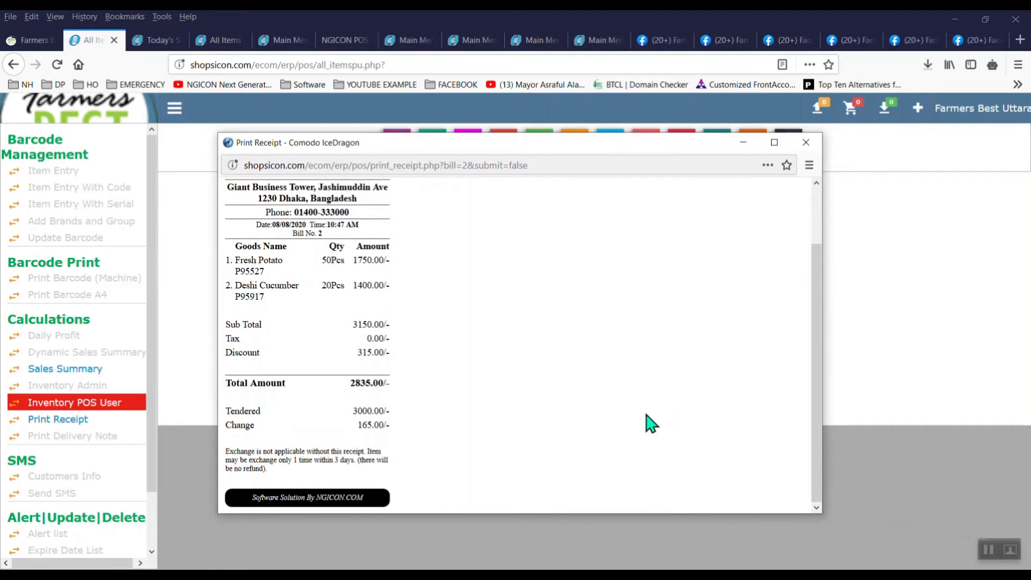
left_click(811, 150)
left_click(968, 115)
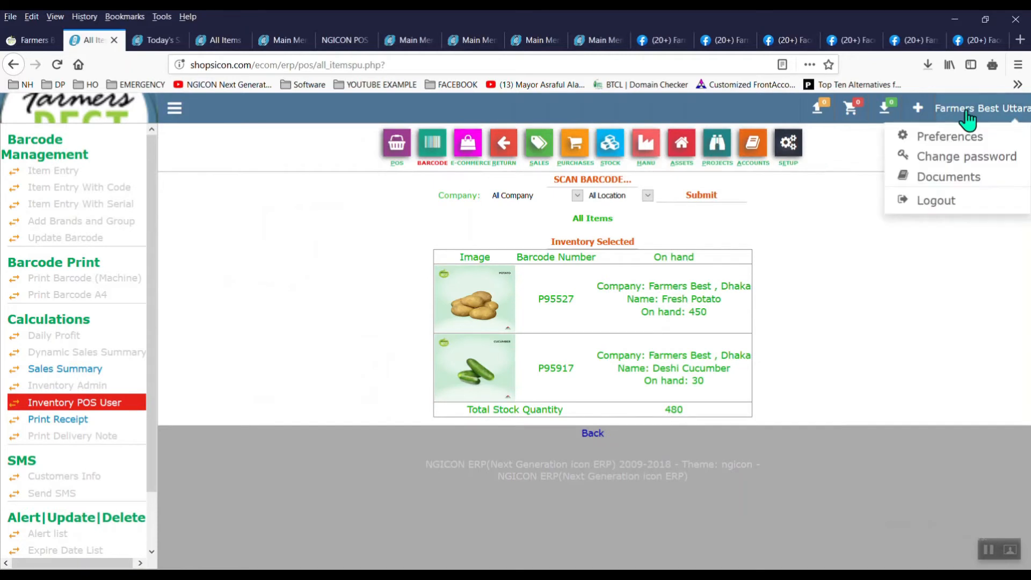
Step: Log out and sign back in as admin
left_click(943, 201)
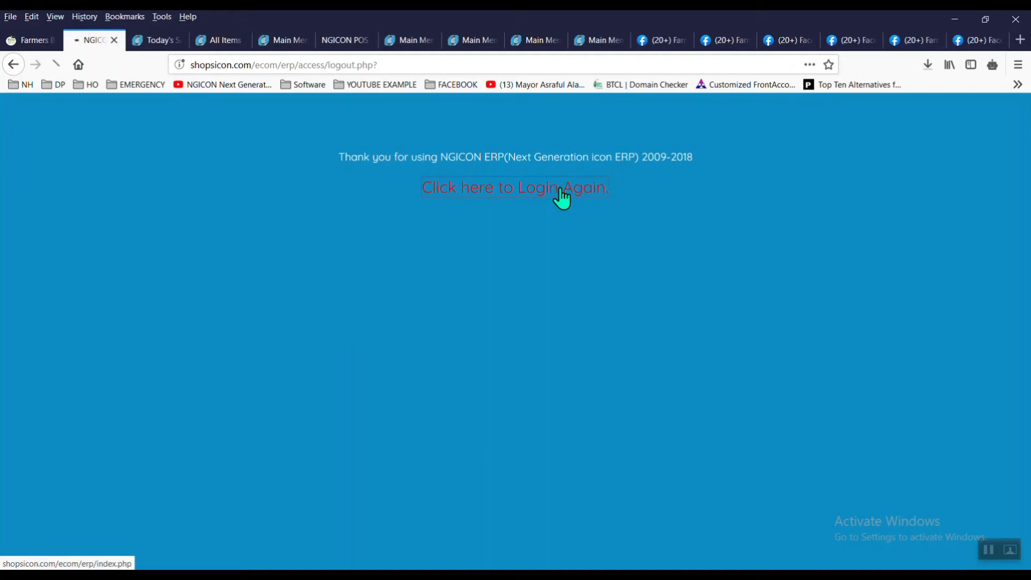
left_click(561, 189)
type("admin")
key("Tab")
key("Return")
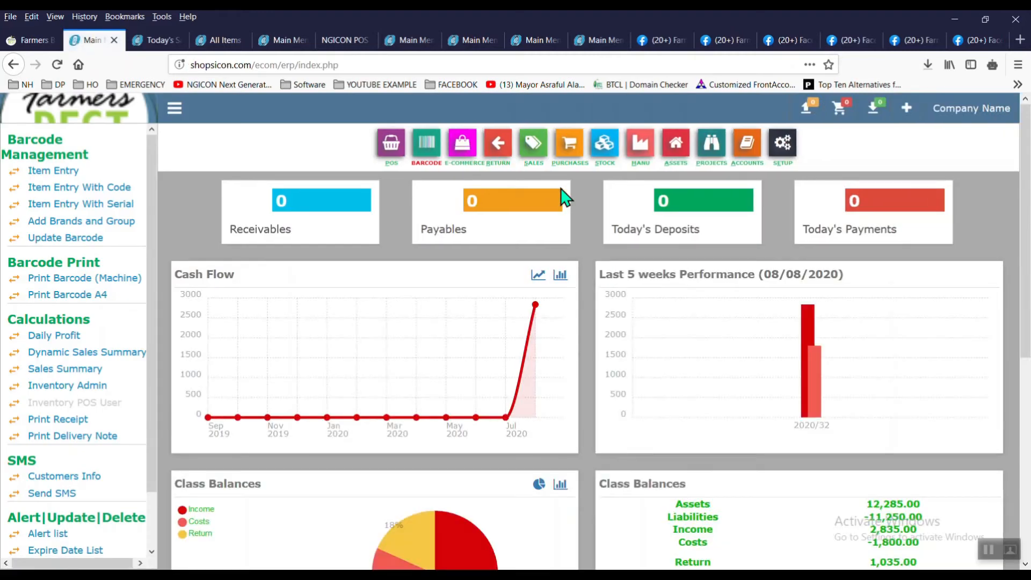
Step: Check the updated dashboard figures: Costs -1,800.00, Return 1,035.00 and Assets 12,285.00
scroll(564, 198, "down", 5)
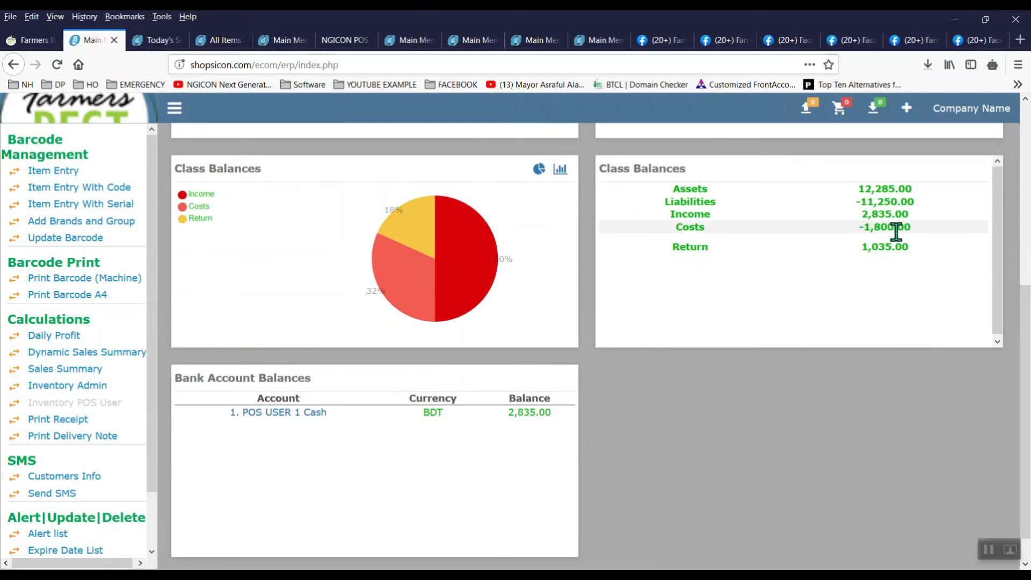
double_click(867, 231)
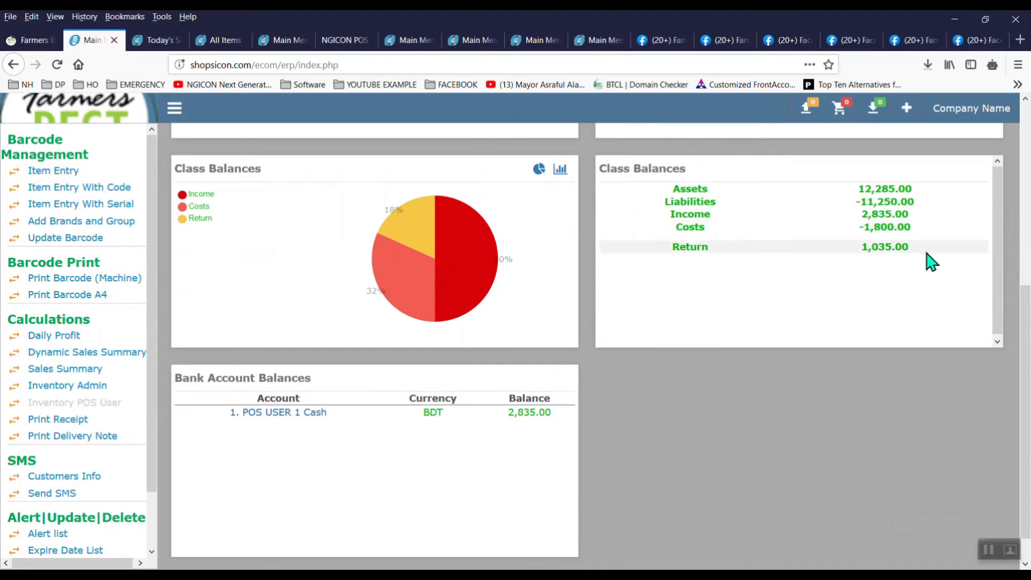
left_click_drag(859, 247, 911, 249)
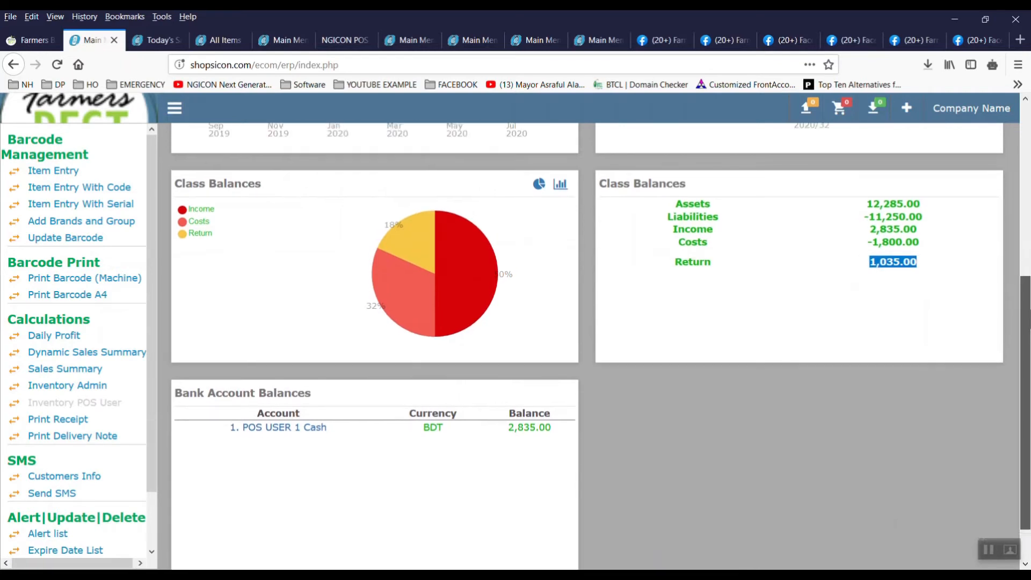
scroll(1025, 279, "up", 3)
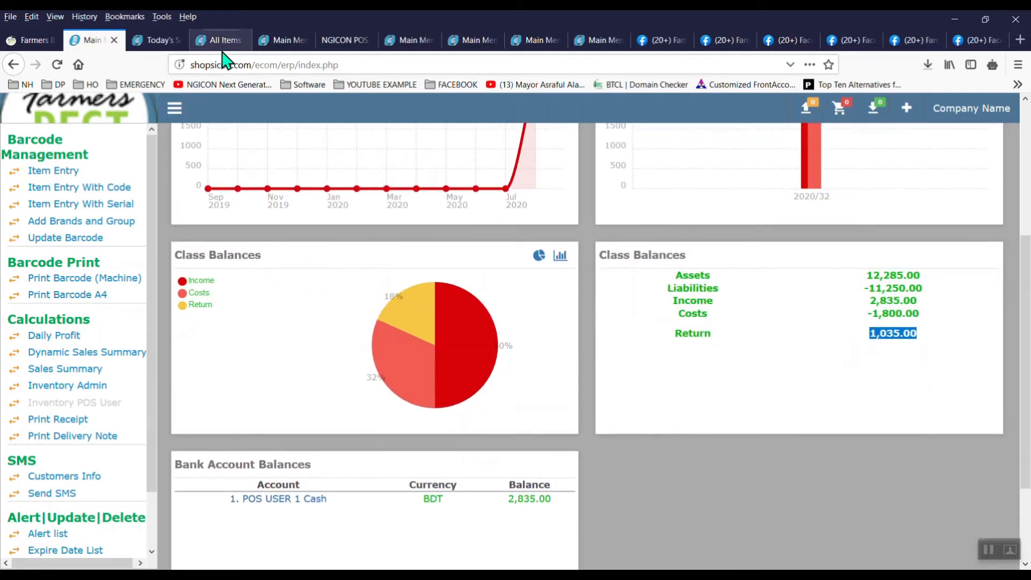
left_click(283, 41)
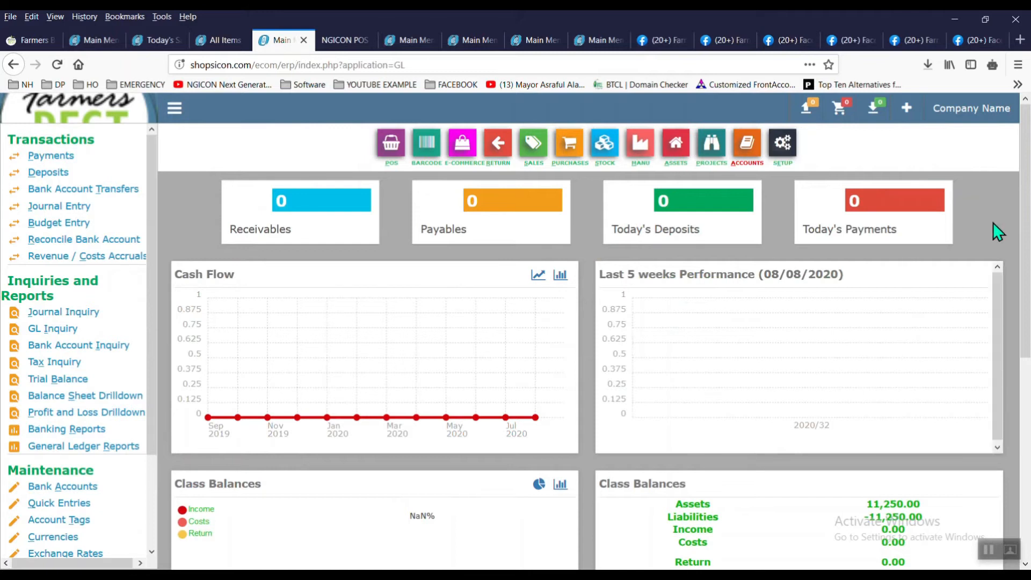
scroll(1025, 263, "down", 3)
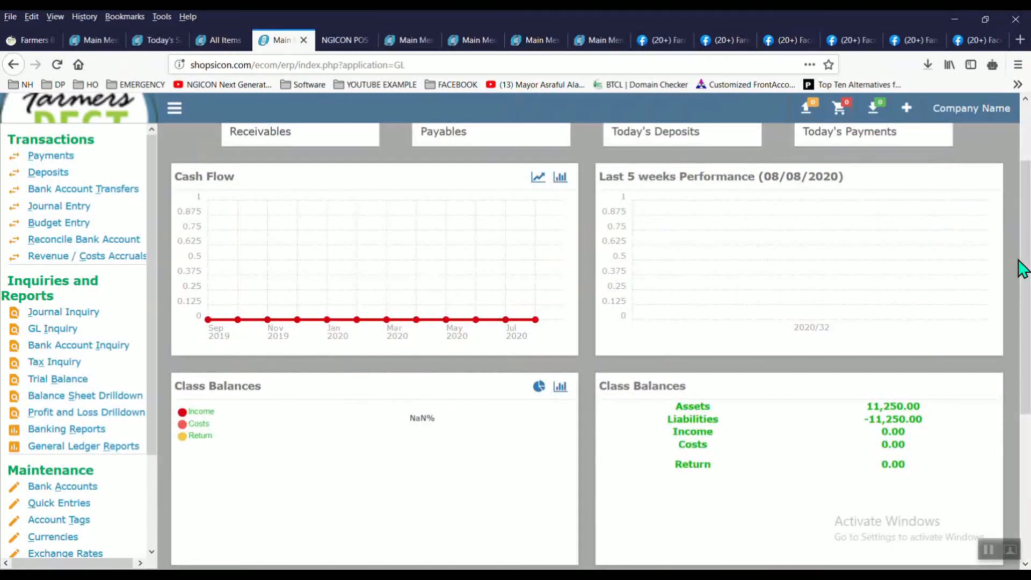
left_click(88, 43)
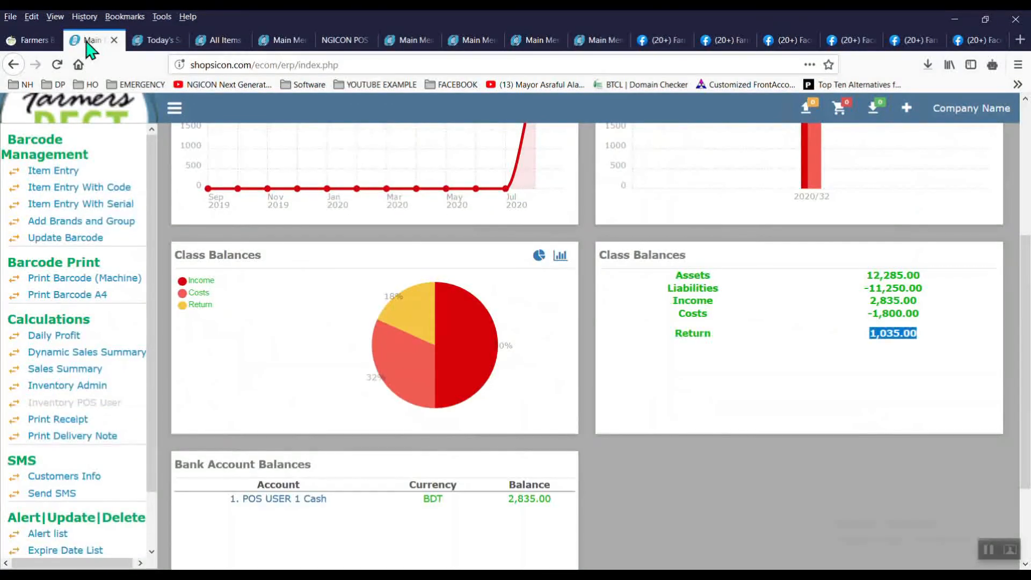
double_click(862, 276)
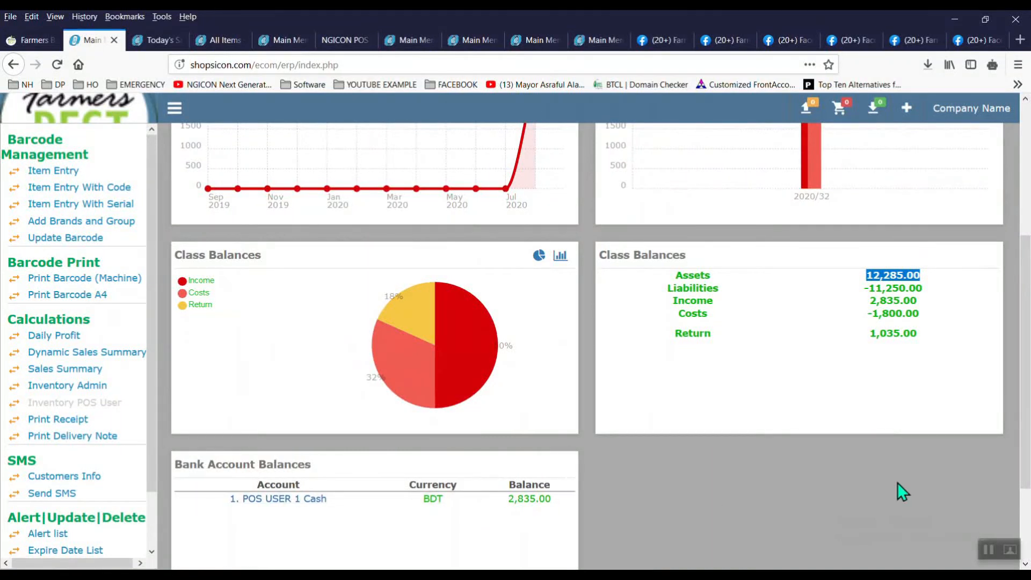
scroll(725, 376, "up", 3)
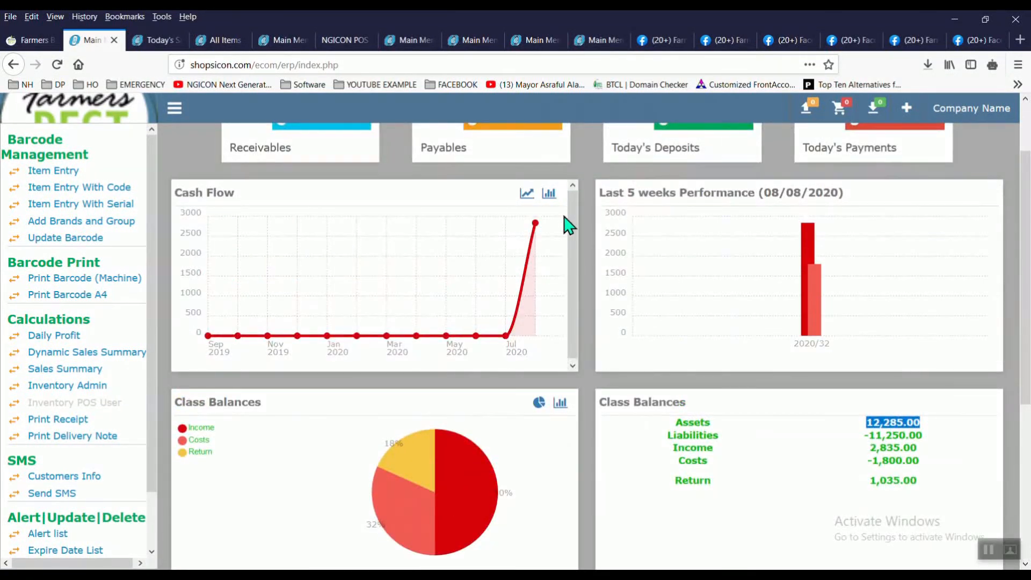
Step: Show the July 2020 cash flow as a bar chart, then open the Accounts module
left_click(549, 193)
mouse_move(549, 281)
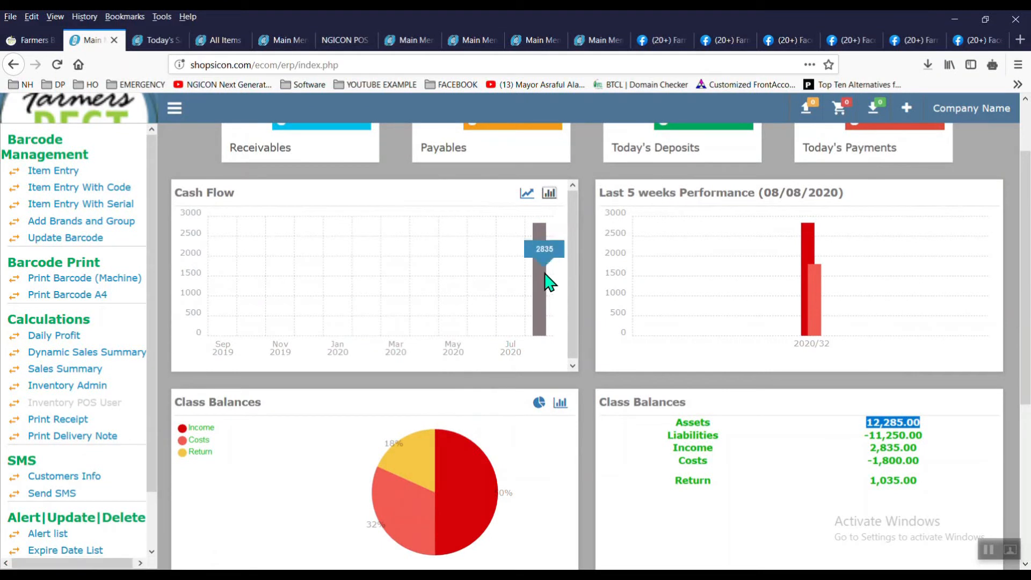
mouse_move(808, 247)
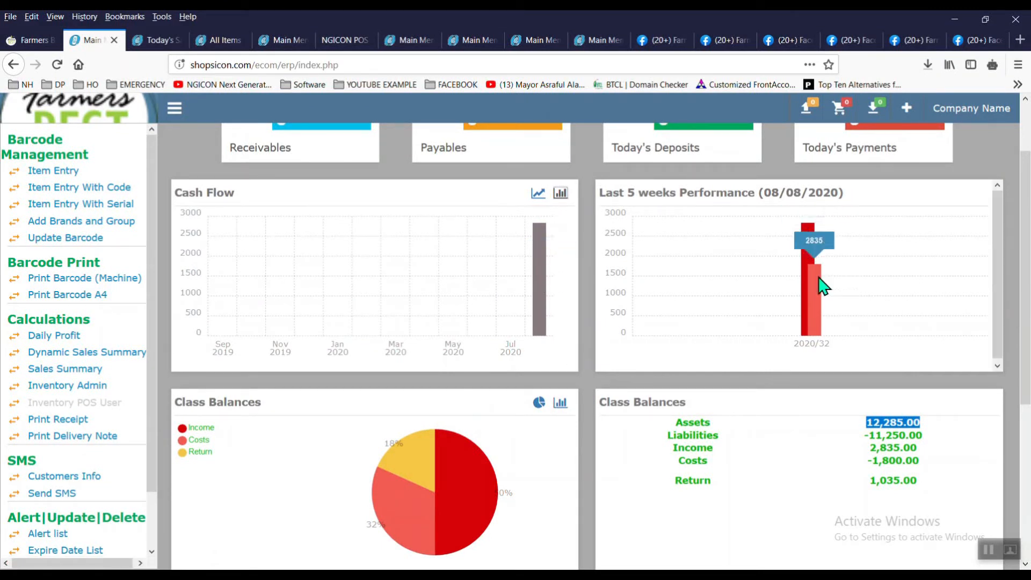
mouse_move(821, 292)
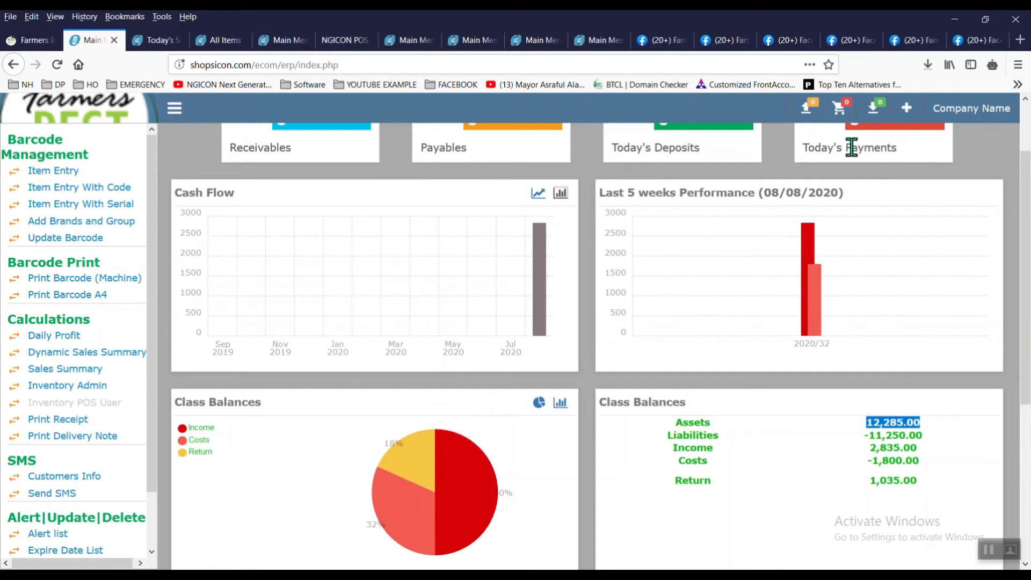
scroll(1002, 138, "up", 3)
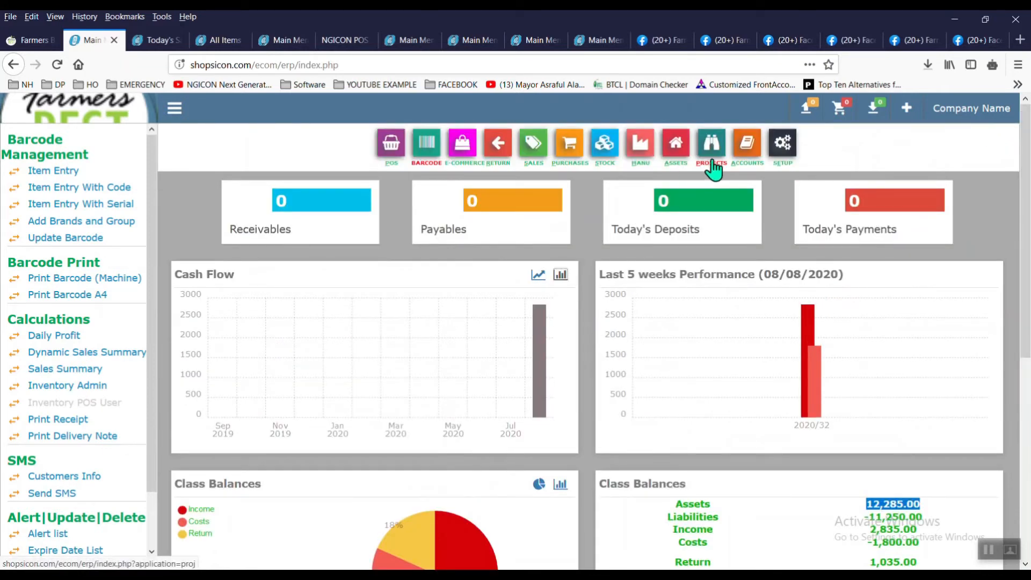
left_click(754, 167)
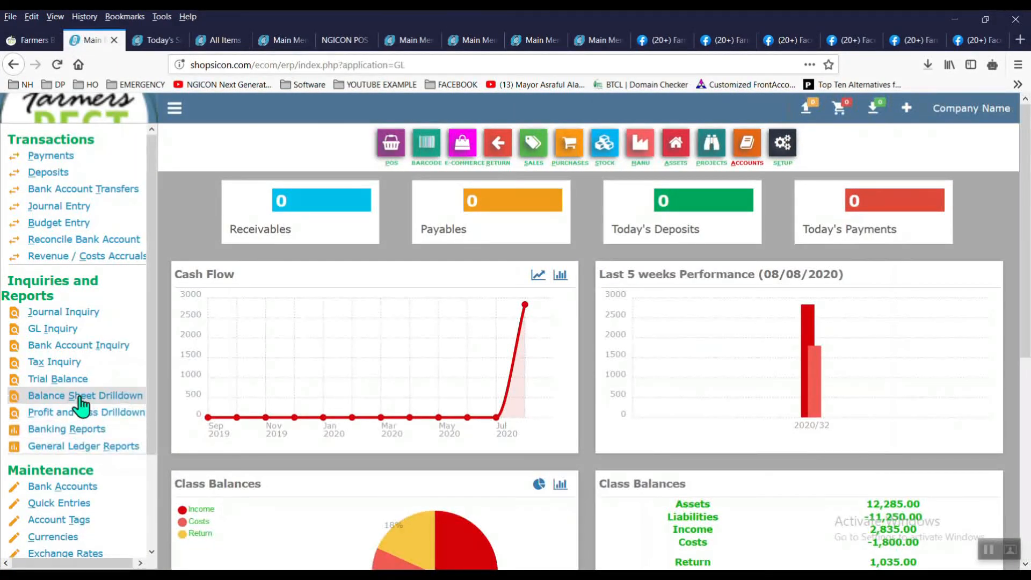
Step: Open the August 2020 Profit and Loss drilldown: income 2,835.00, costs 1,800.00, return 1,035.00
left_click(82, 400)
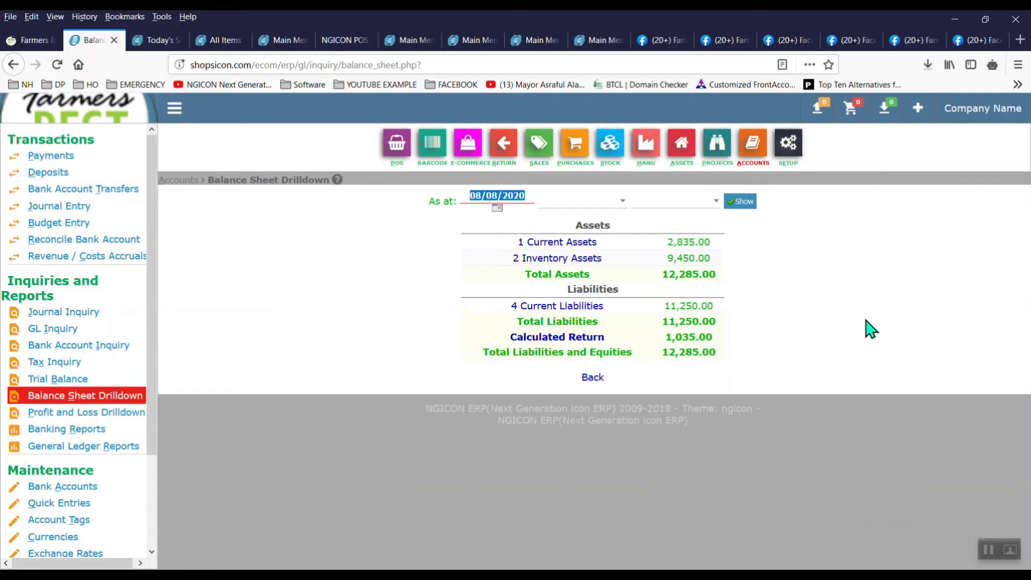
left_click(114, 417)
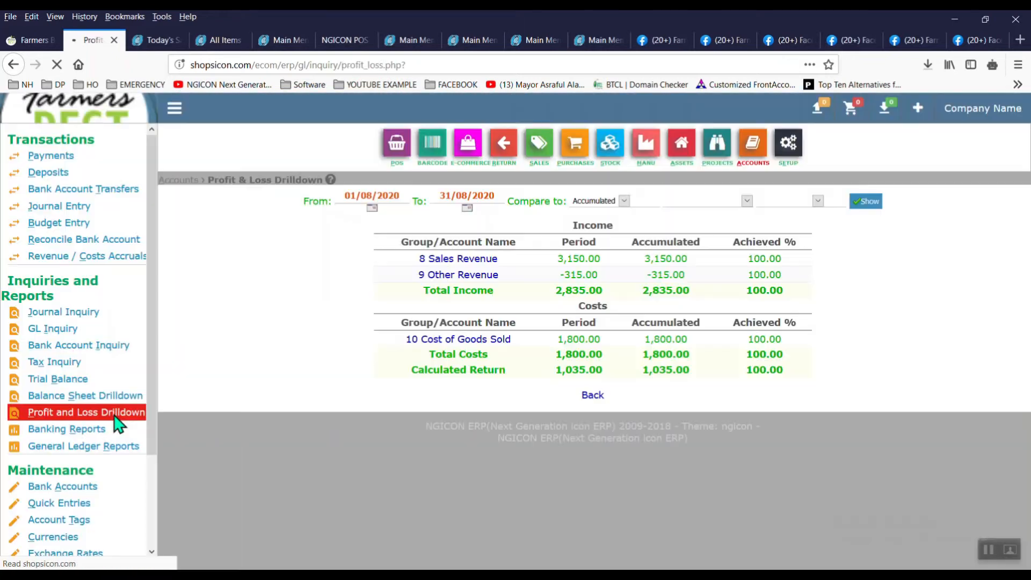
left_click(733, 205)
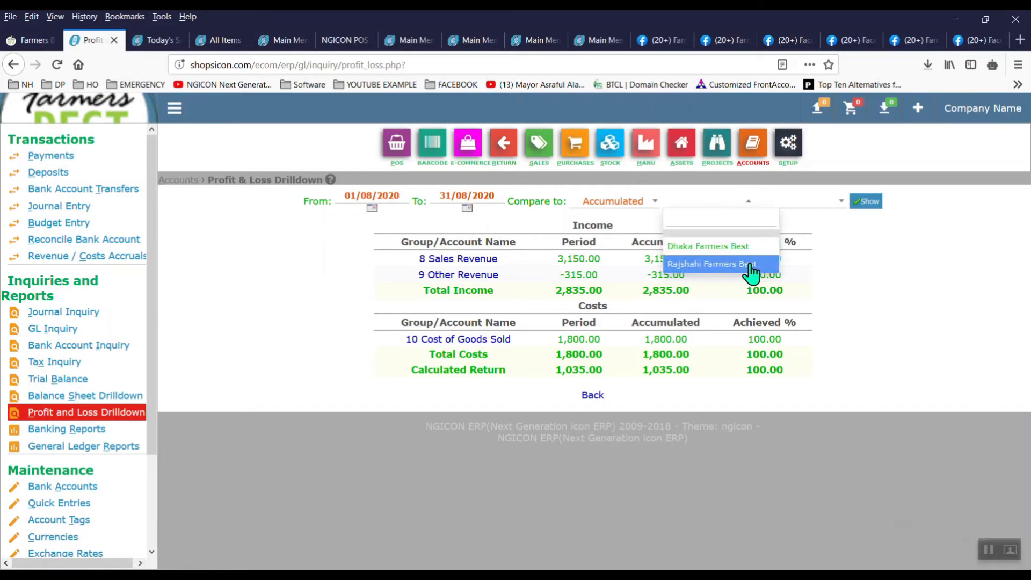
left_click(895, 287)
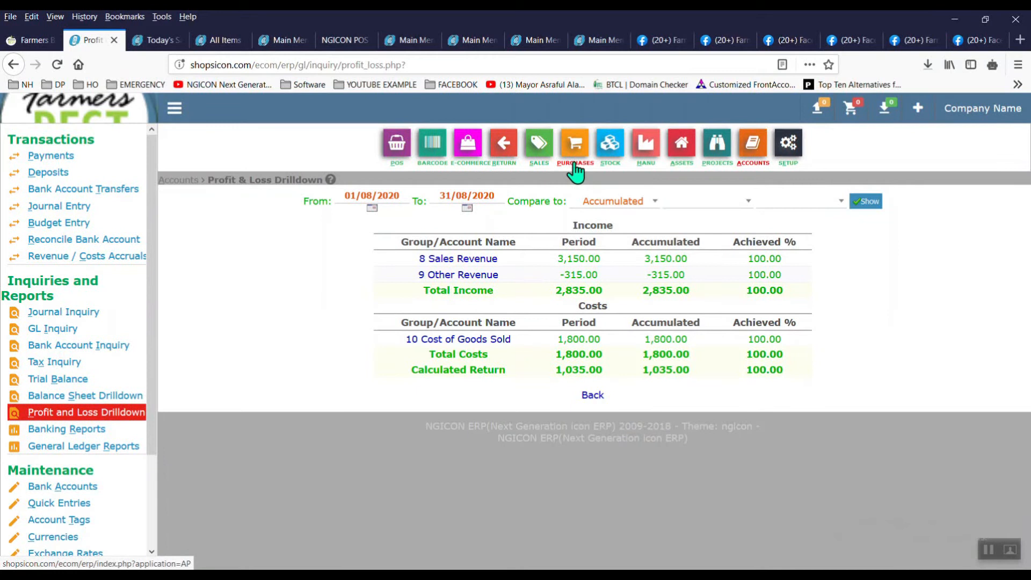
Step: Check the Sales dashboard, then view Stock's top sold items: Fresh Potato 50 units, Deshi Cucumber 20
left_click(613, 161)
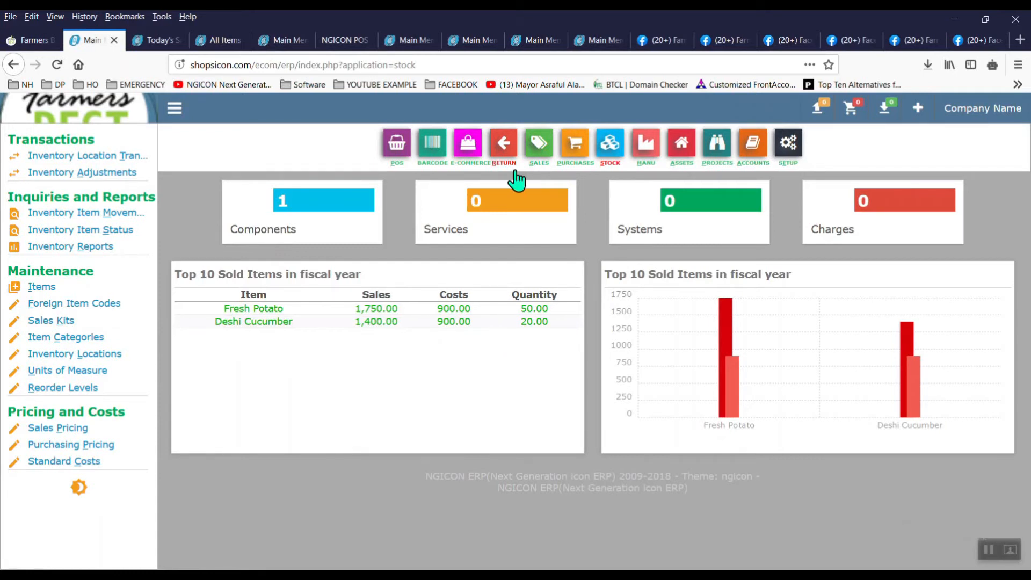
left_click(539, 150)
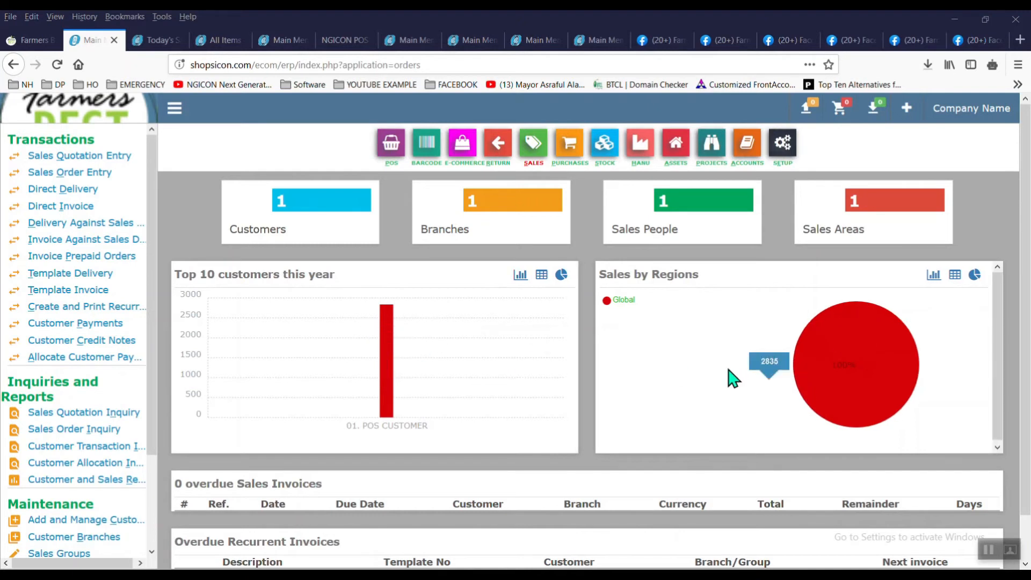
mouse_move(831, 386)
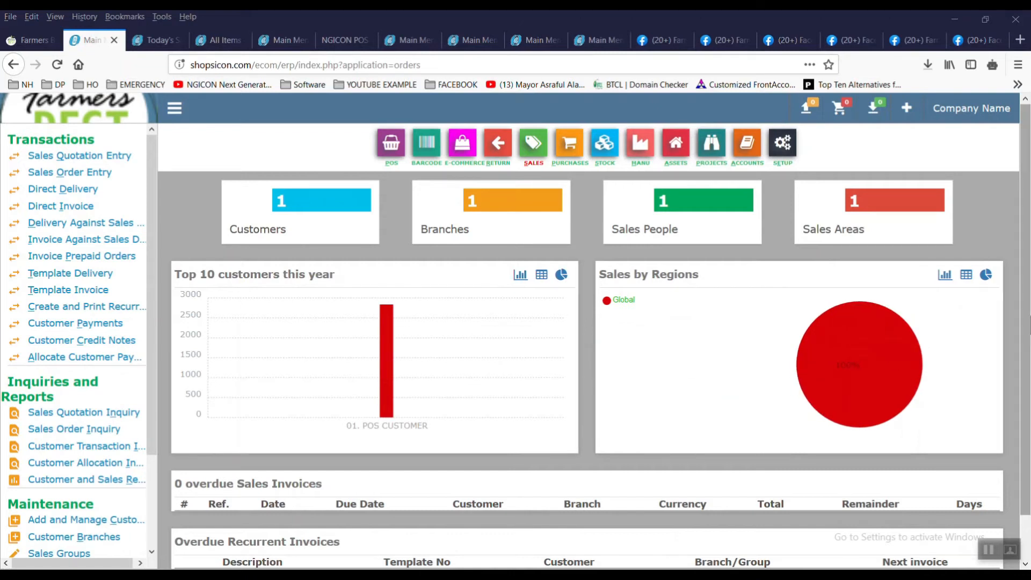
scroll(810, 442, "down", 2)
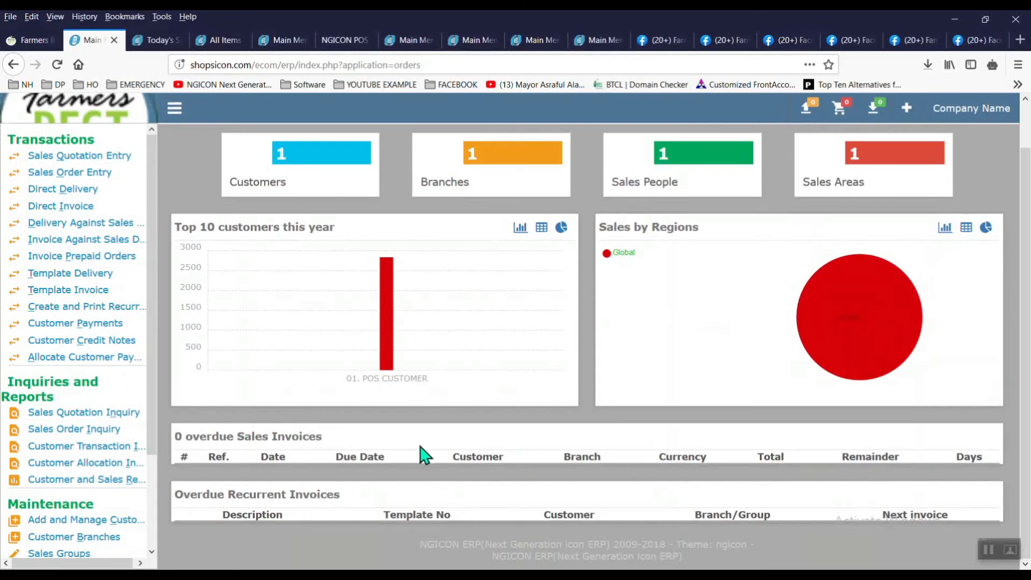
left_click_drag(1028, 355, 1029, 253)
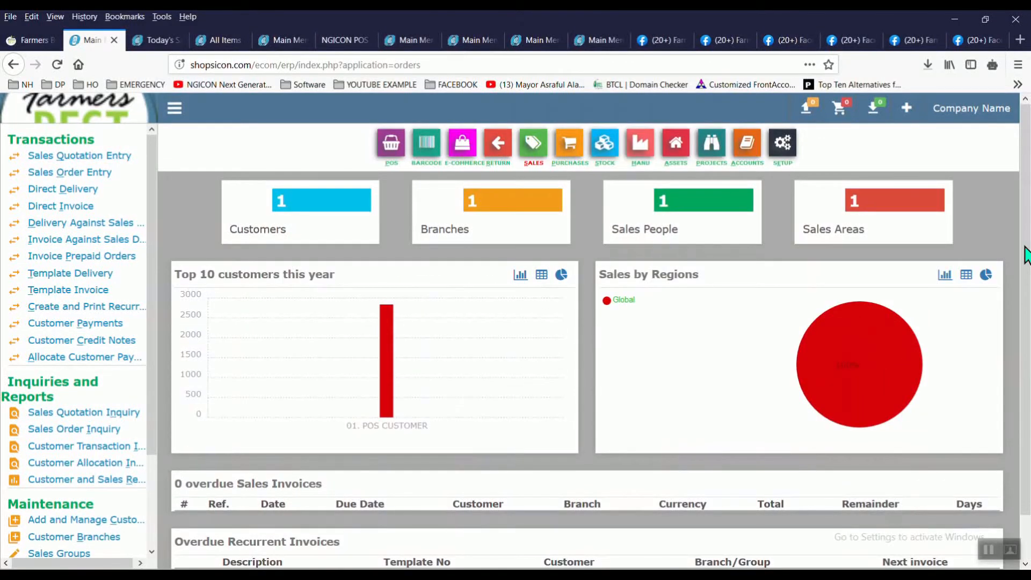
left_click(616, 167)
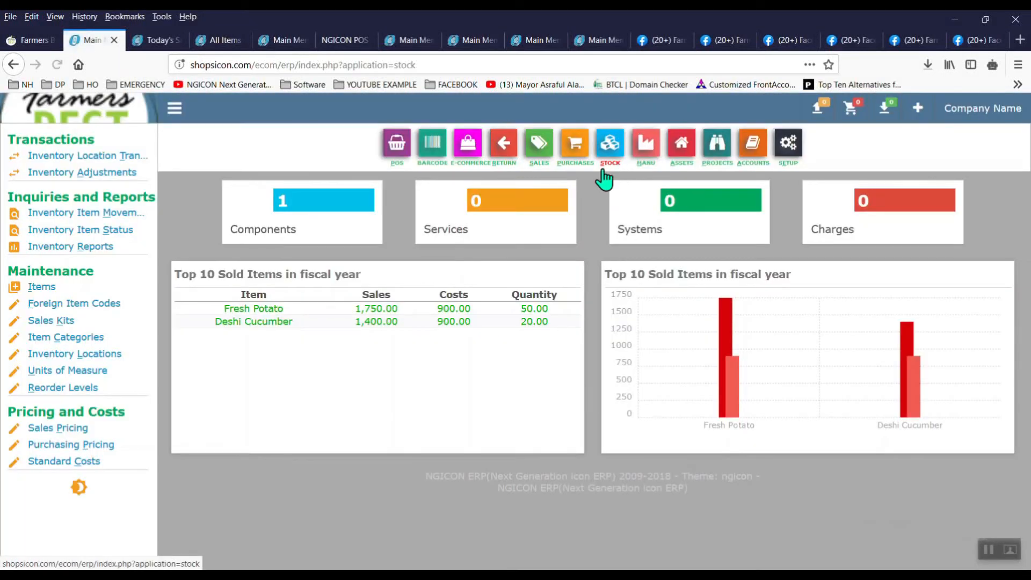
Step: Start a new Accessories item of type Purchased, excluded from sales
left_click(64, 295)
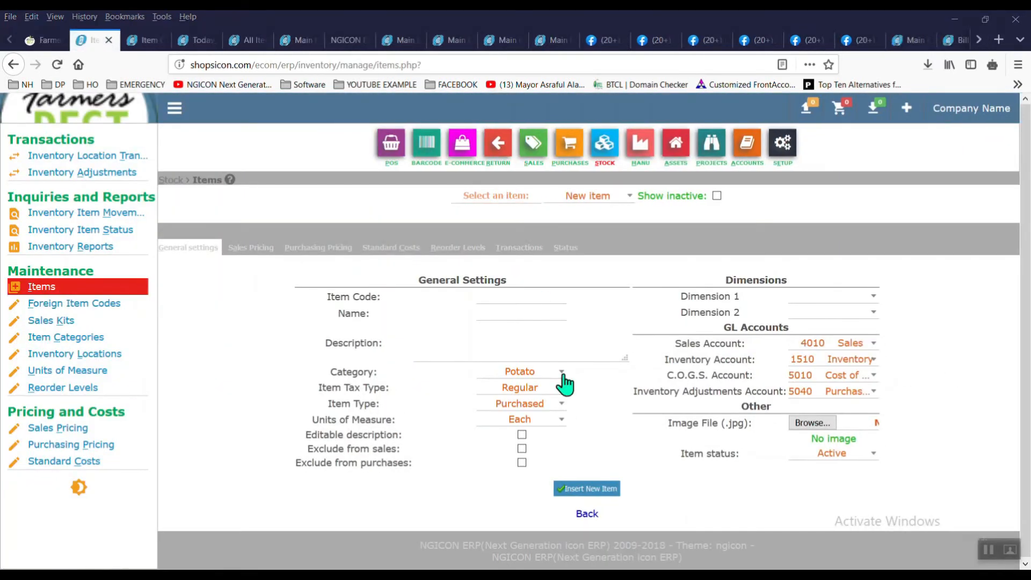
left_click(562, 373)
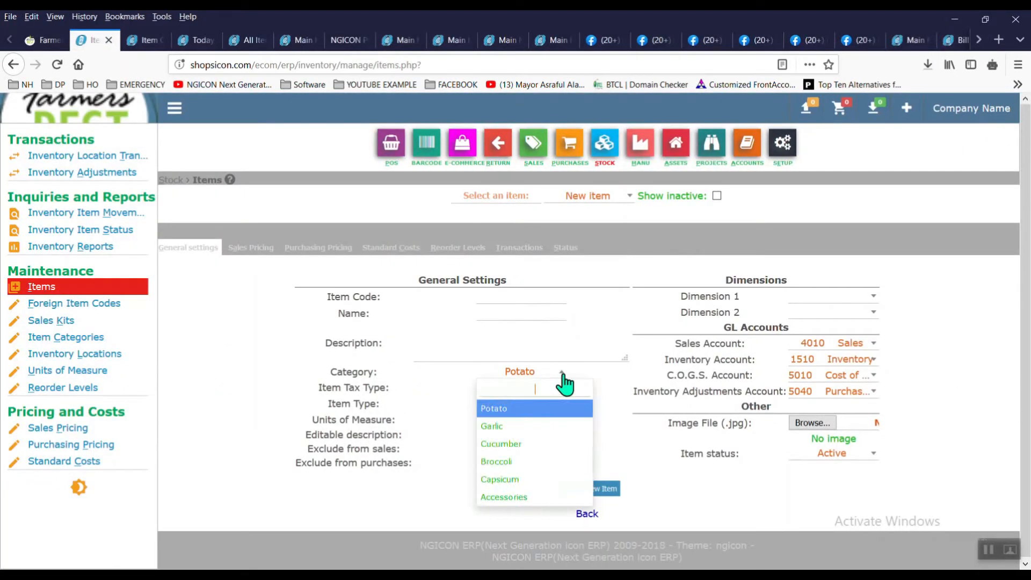
left_click(527, 496)
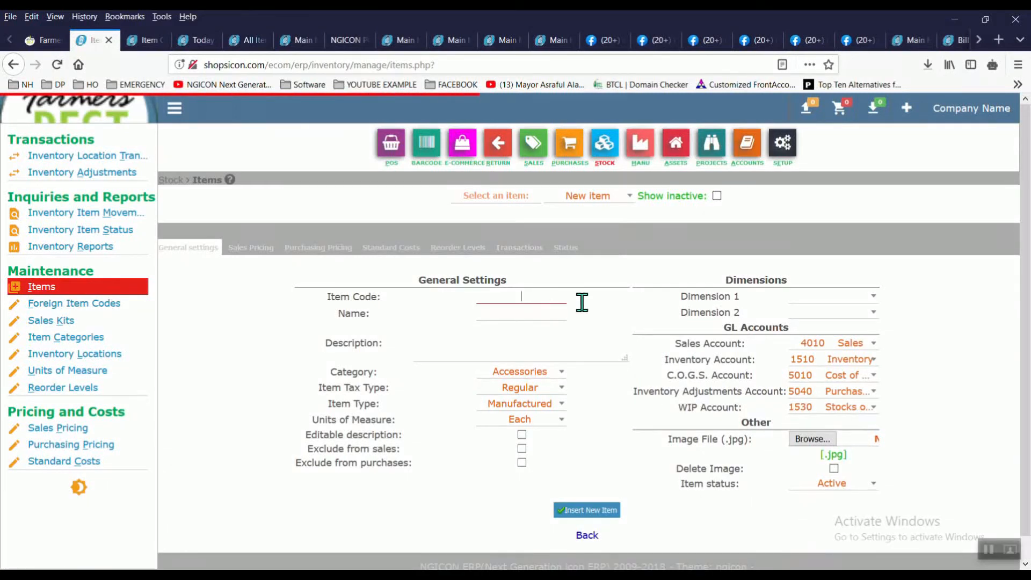
left_click(547, 408)
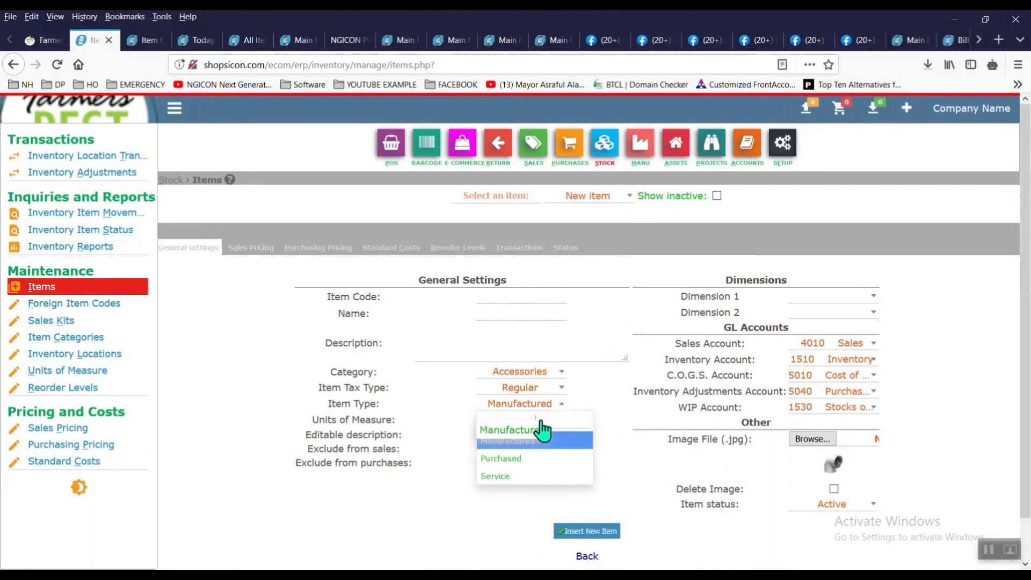
left_click(539, 458)
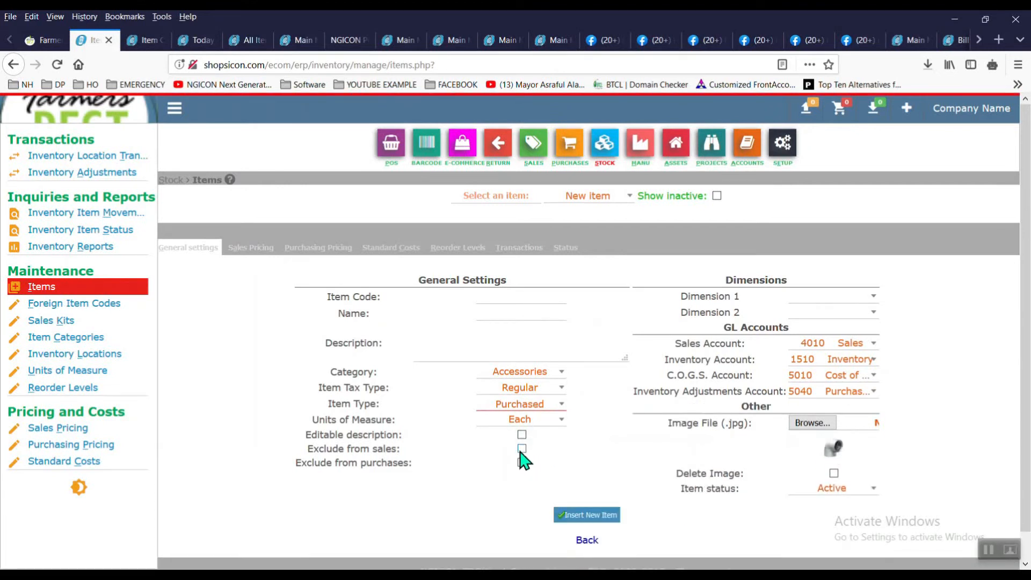
left_click(522, 450)
Step: Save it as code 'Carton', name 'Carton 1 KG Pack', and submit the Package product group
left_click(538, 301)
type("Carton")
key("Tab")
type("Carton 1 KG Pack")
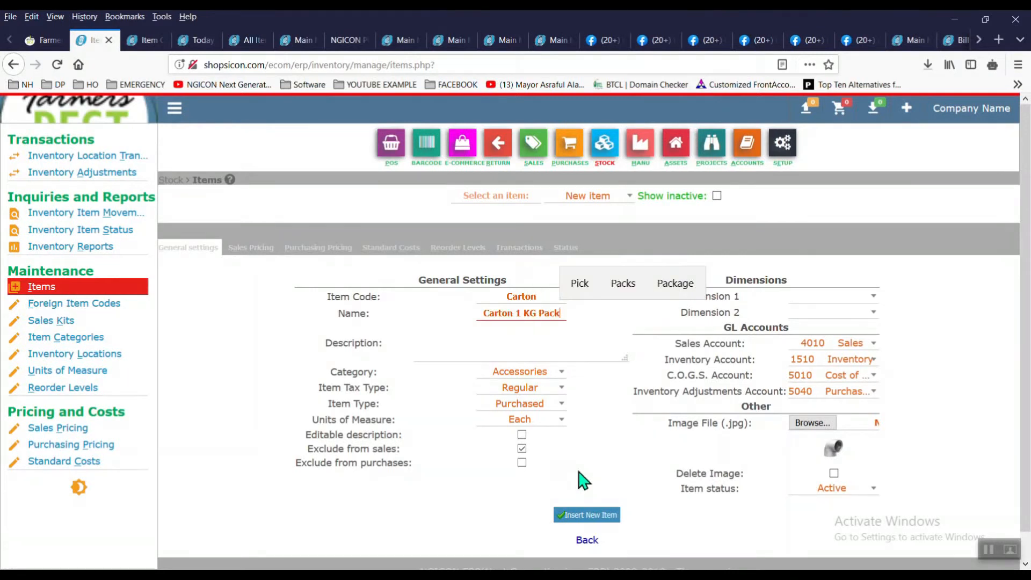
left_click(597, 515)
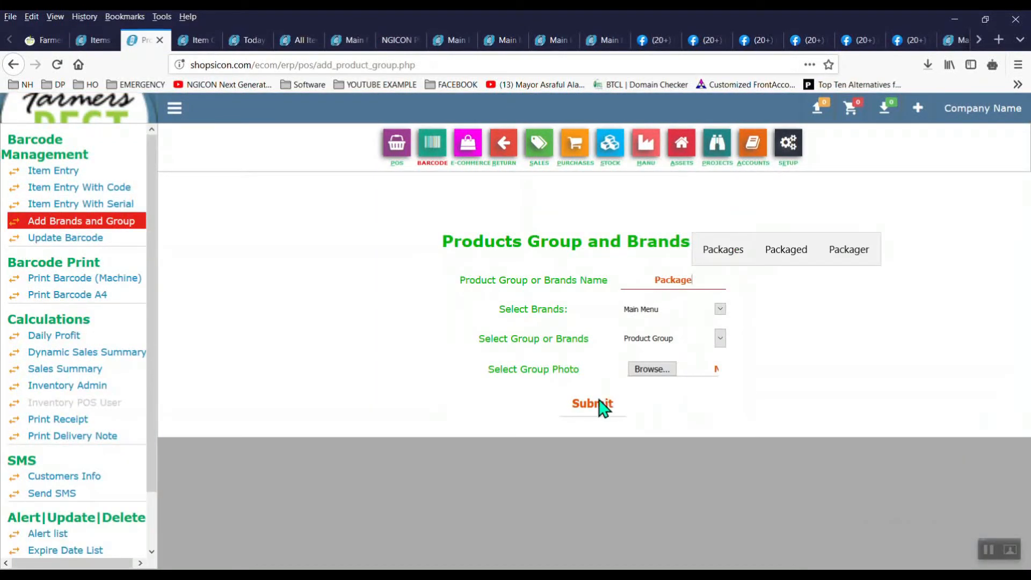
left_click(599, 404)
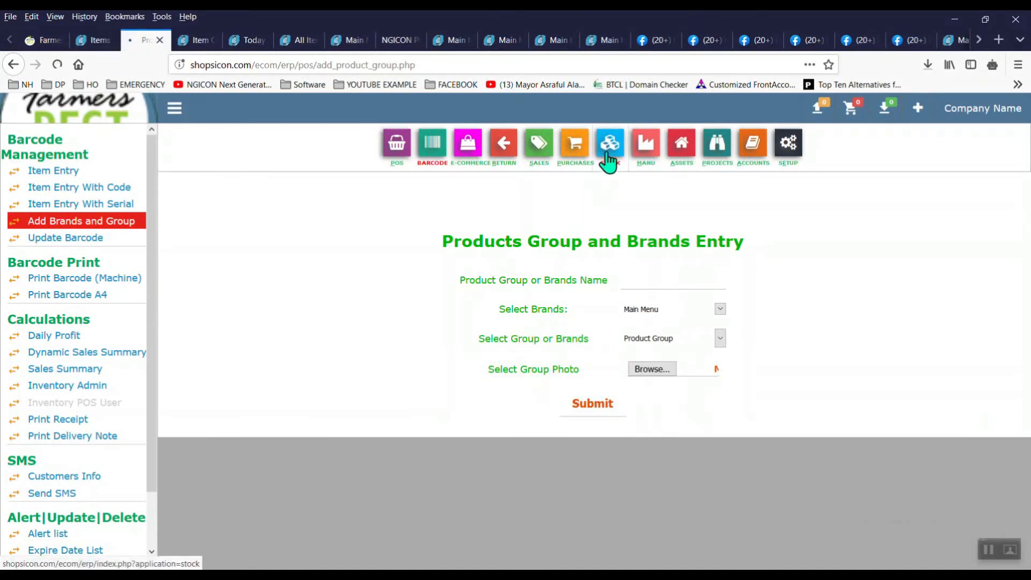
left_click(608, 159)
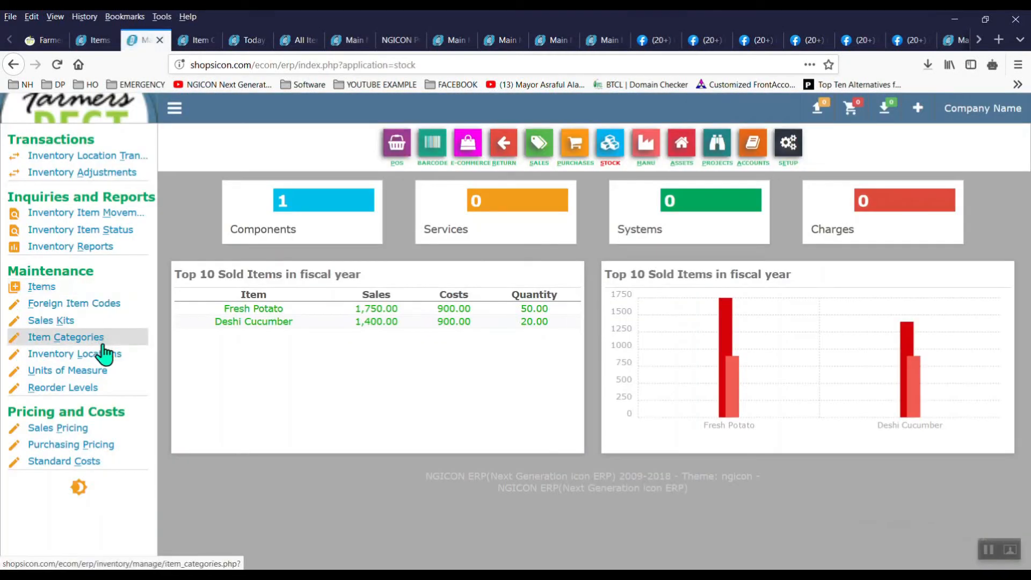
Step: Add a 'Small Packages' item category in product group Package, defaulting to Manufactured items
left_click(105, 342)
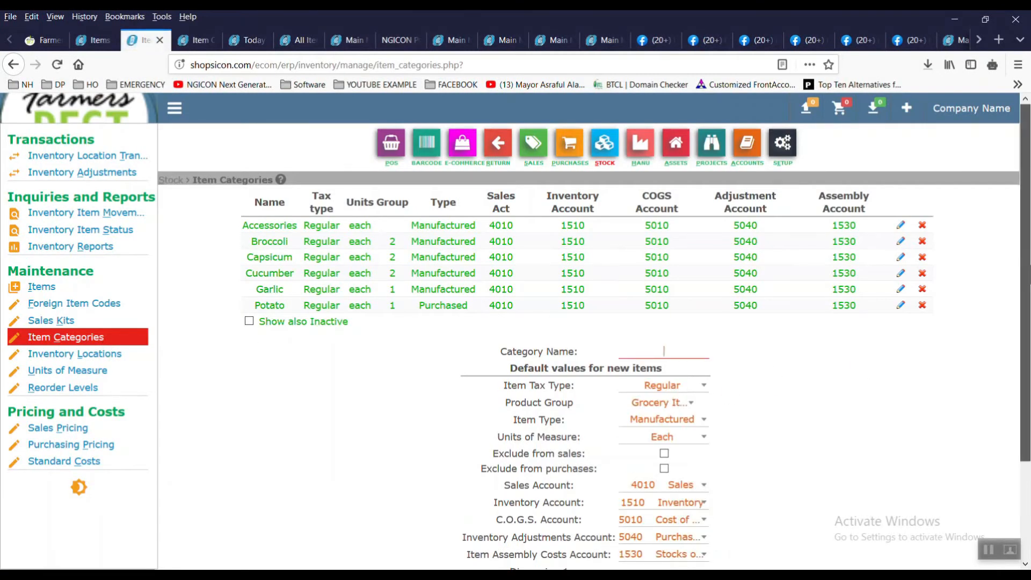
scroll(992, 355, "down", 2)
left_click(683, 317)
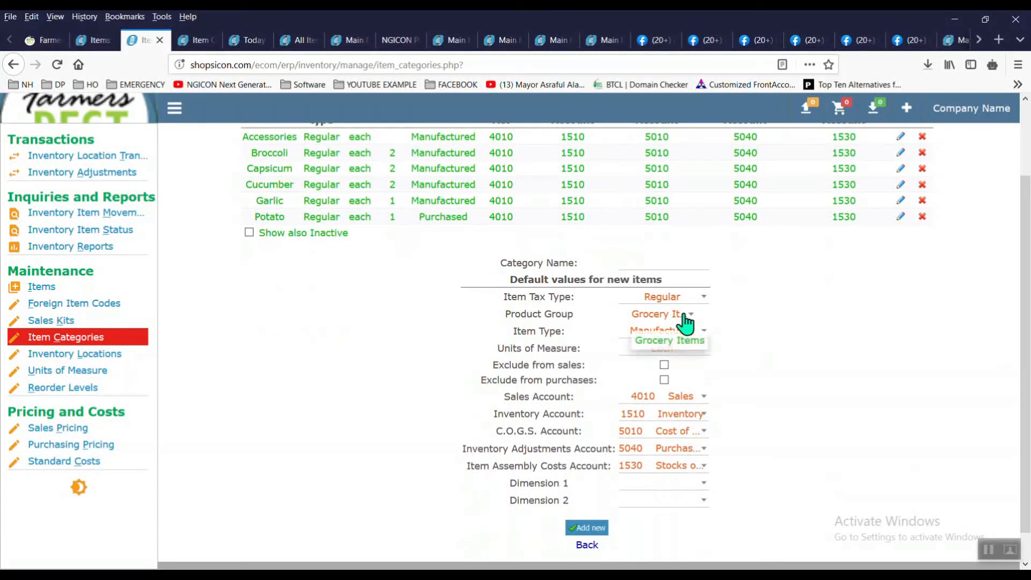
left_click(684, 427)
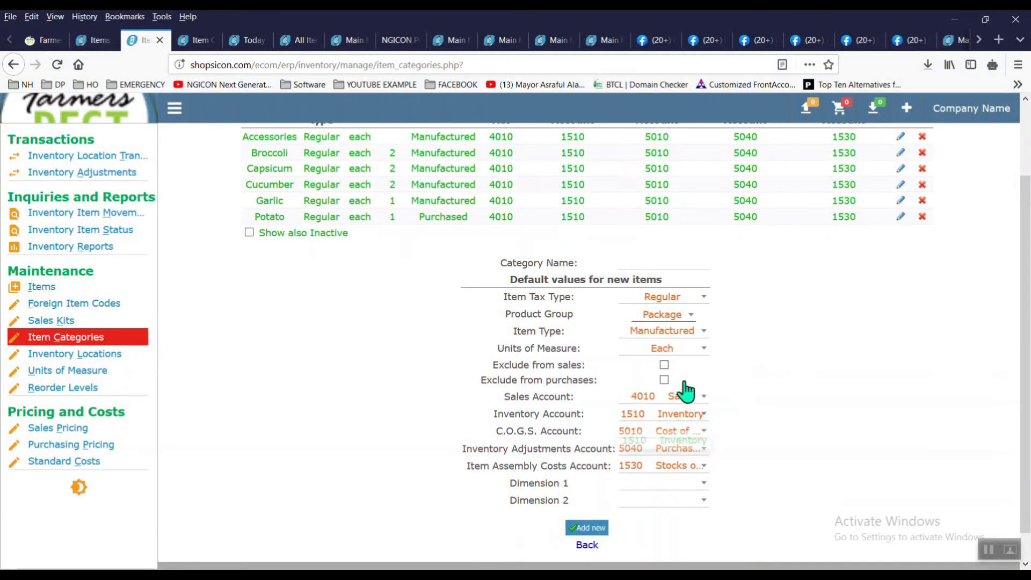
left_click(680, 264)
type("Sma")
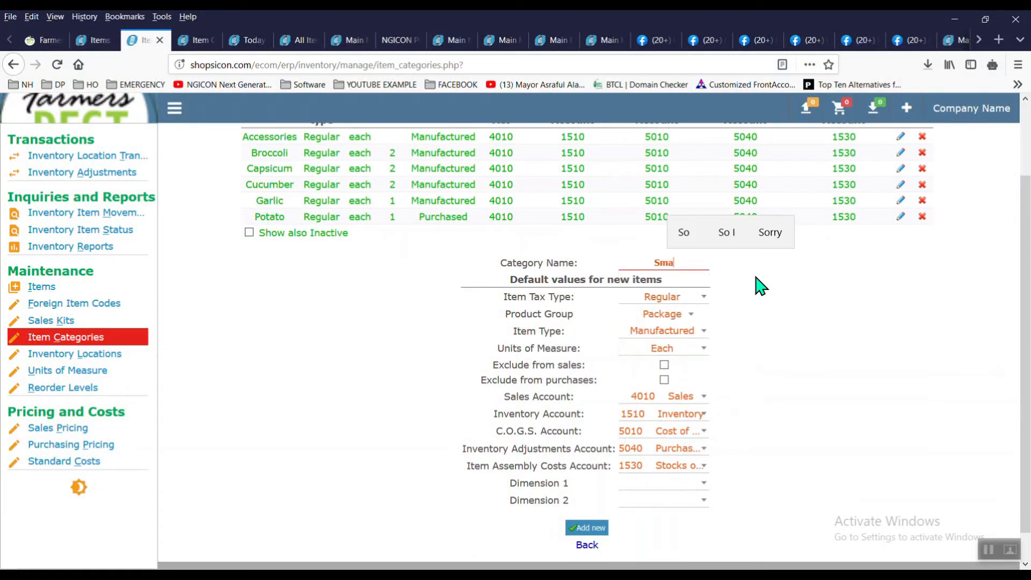
type("ll Packages")
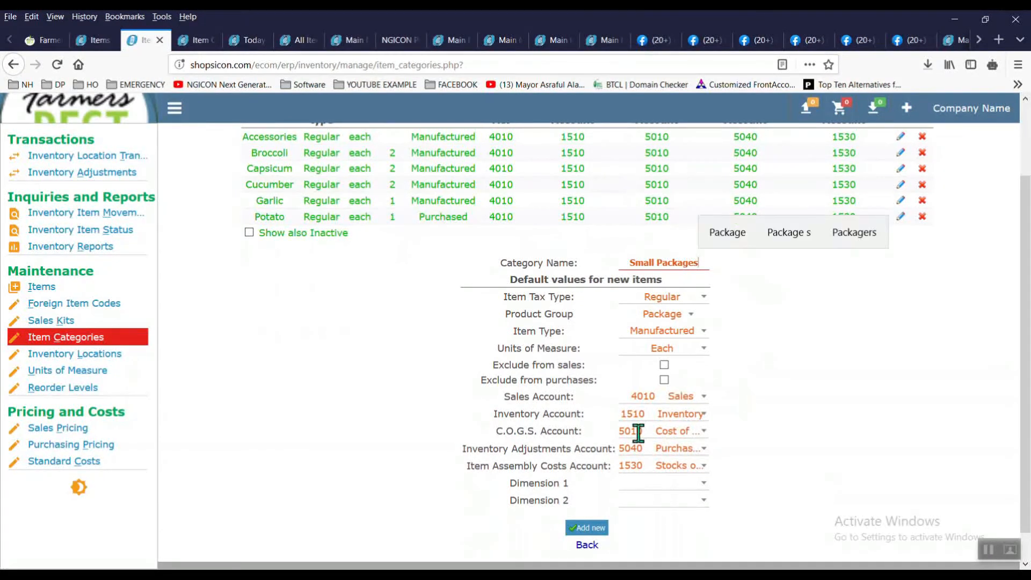
left_click(600, 528)
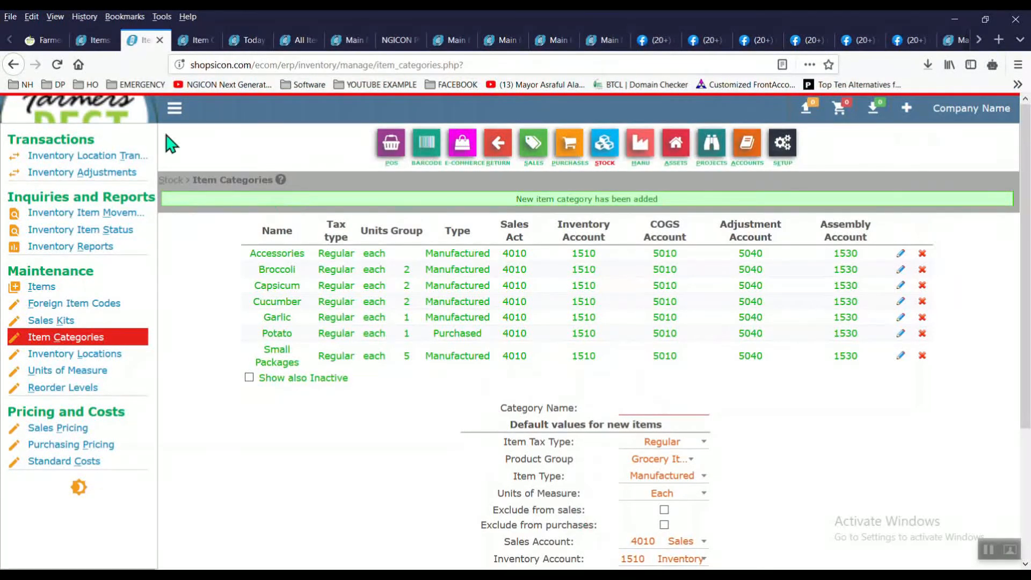
left_click(101, 42)
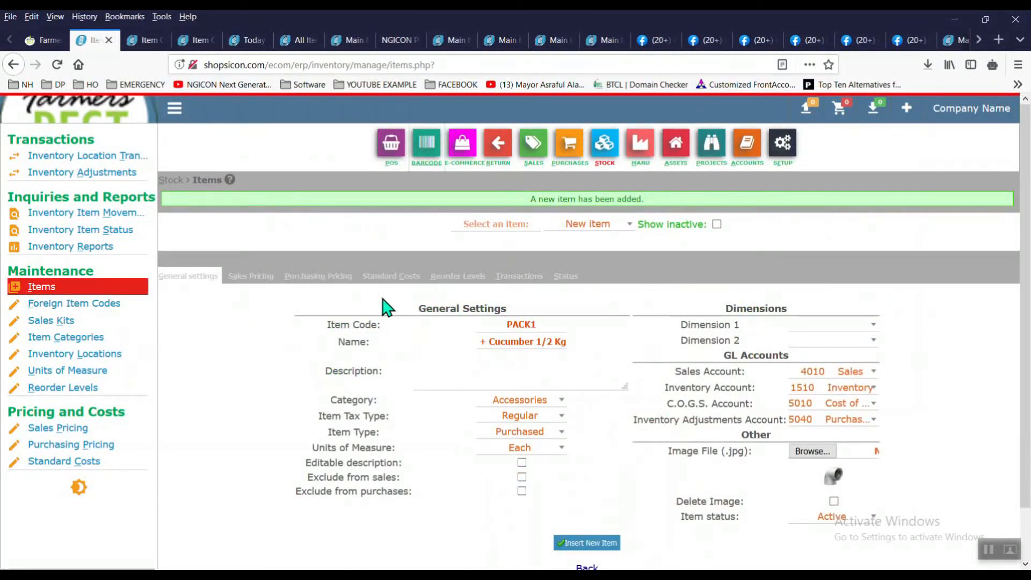
Step: Copy the cucumber item's name and start a new item in the Small Packages category
triple_click(514, 337)
key("ctrl+c")
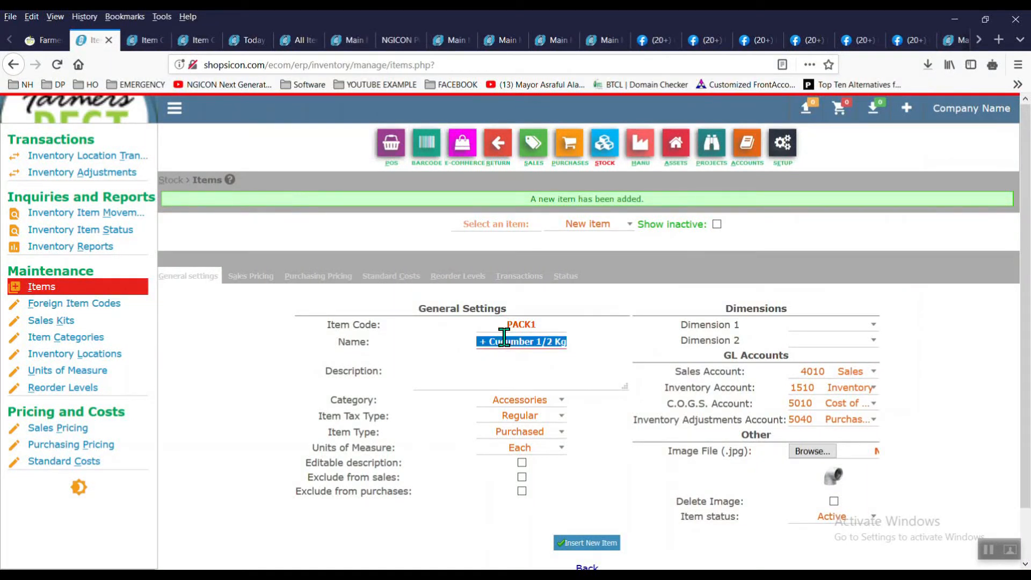
left_click(104, 291)
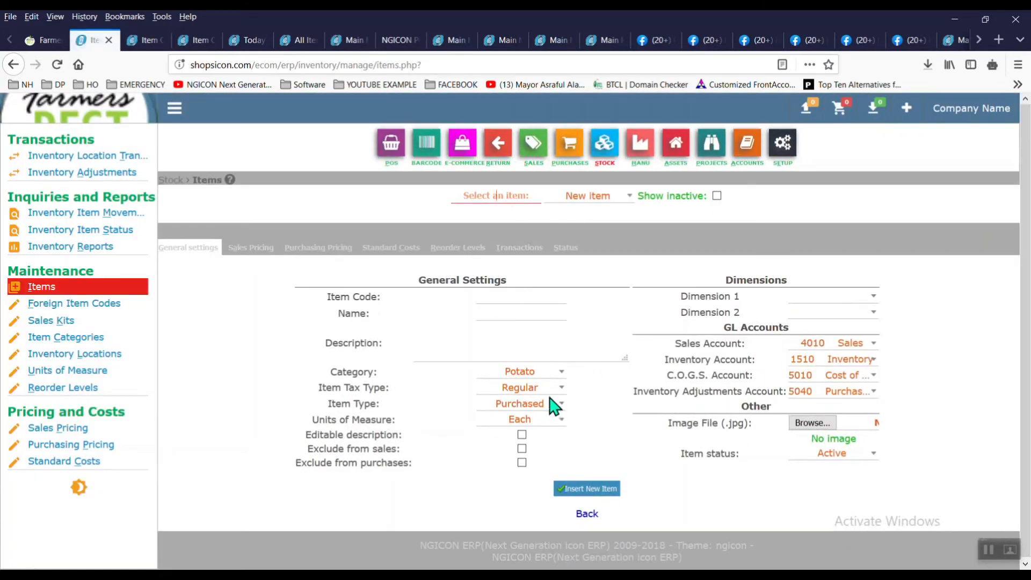
left_click(550, 407)
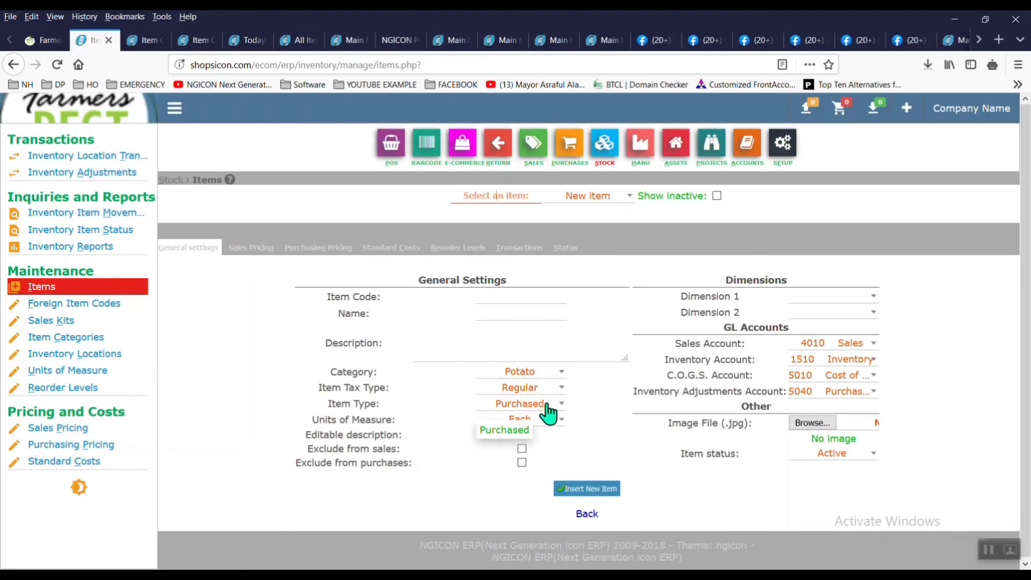
left_click(562, 376)
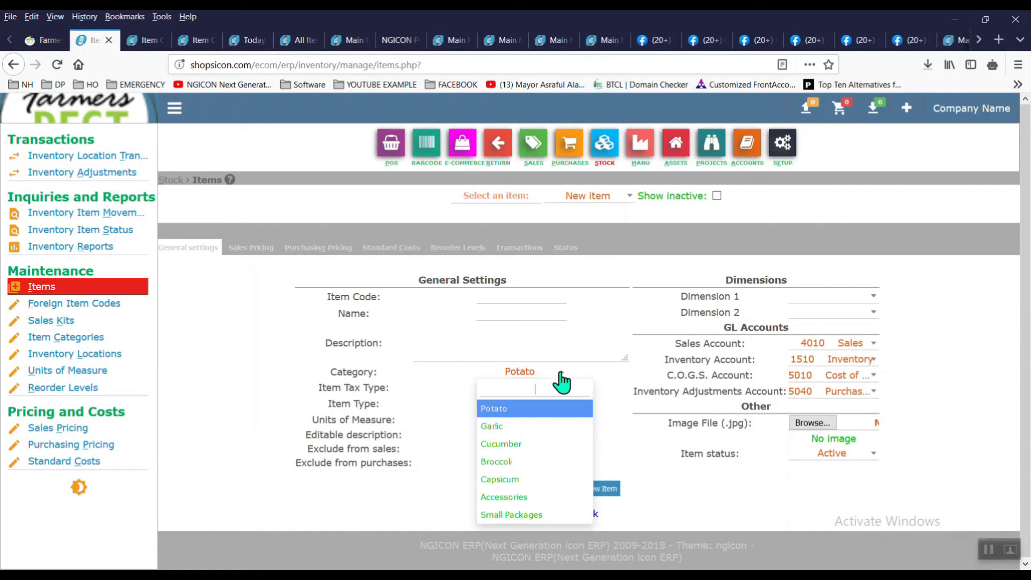
left_click(540, 515)
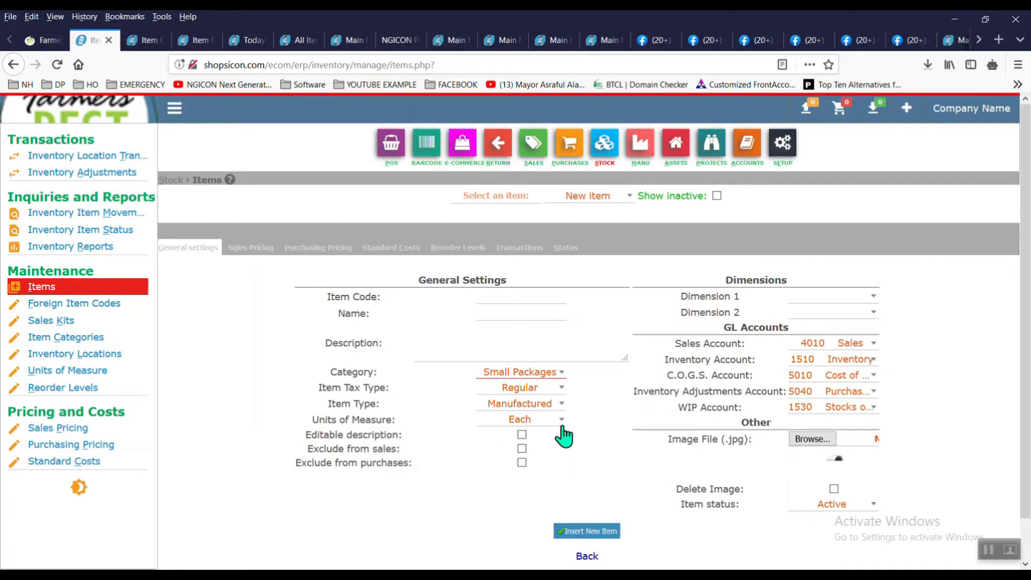
Step: Paste the copied name, enter item code Pack1 and exclude the item from purchases
left_click(529, 313)
key("ctrl+v")
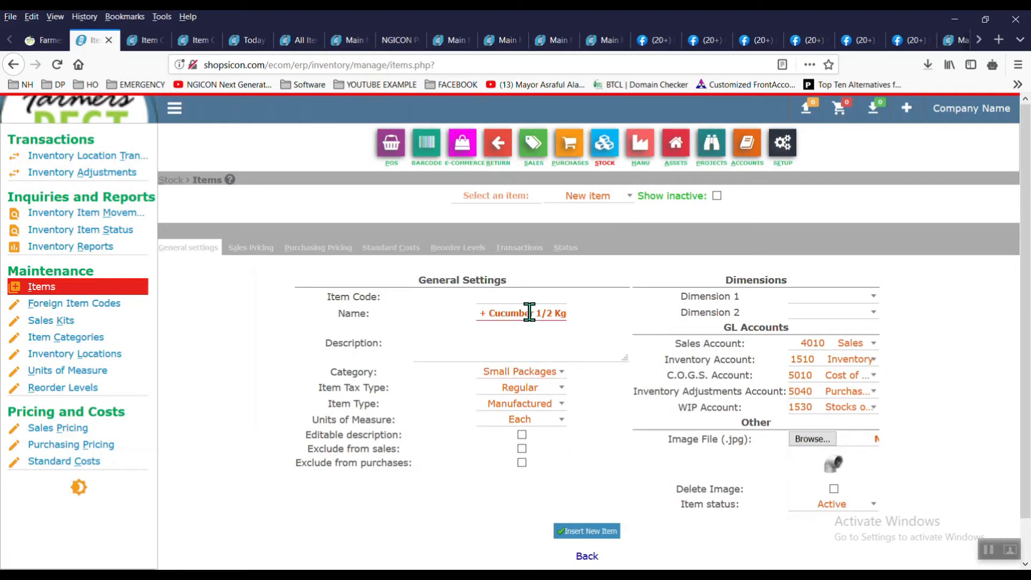
left_click(519, 296)
type("Pack1")
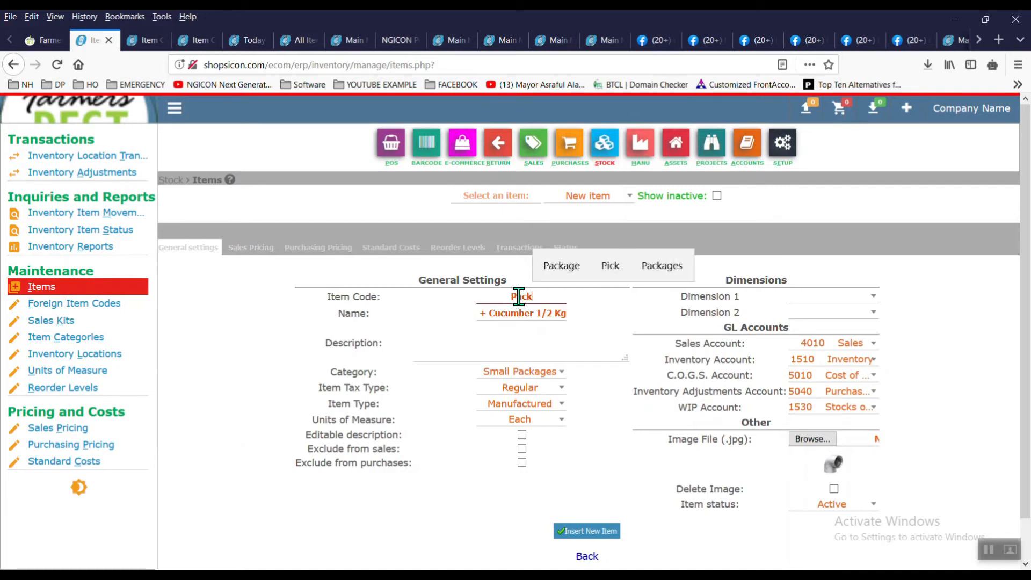
left_click(522, 463)
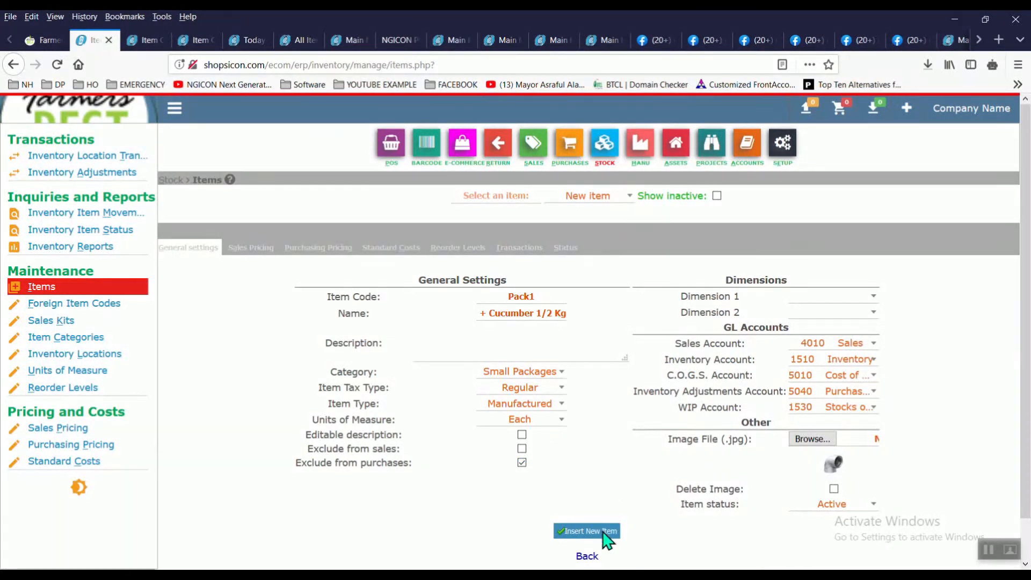
Step: Attach the product picture and add brackets at the start of the item name
left_click(814, 442)
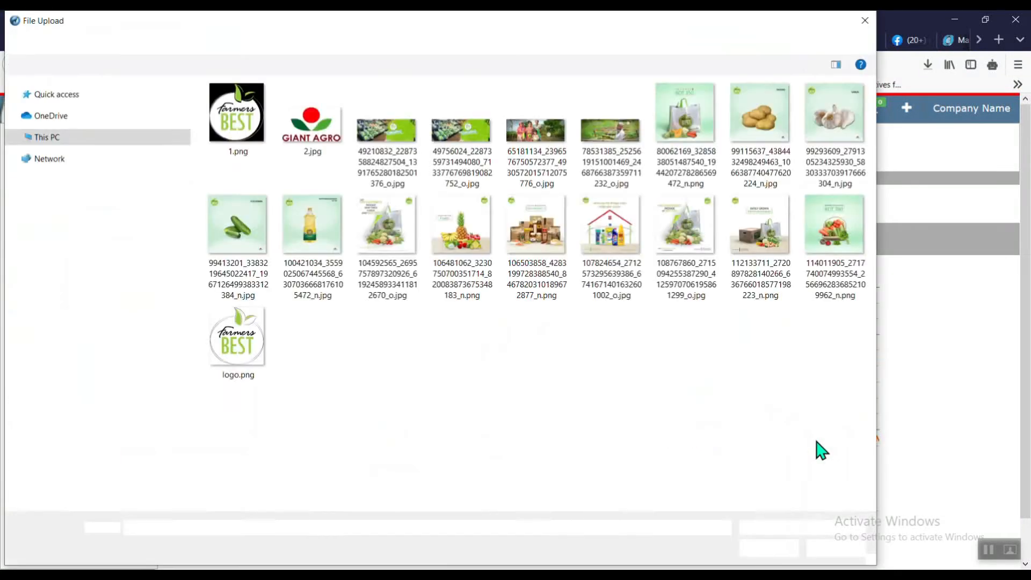
double_click(768, 252)
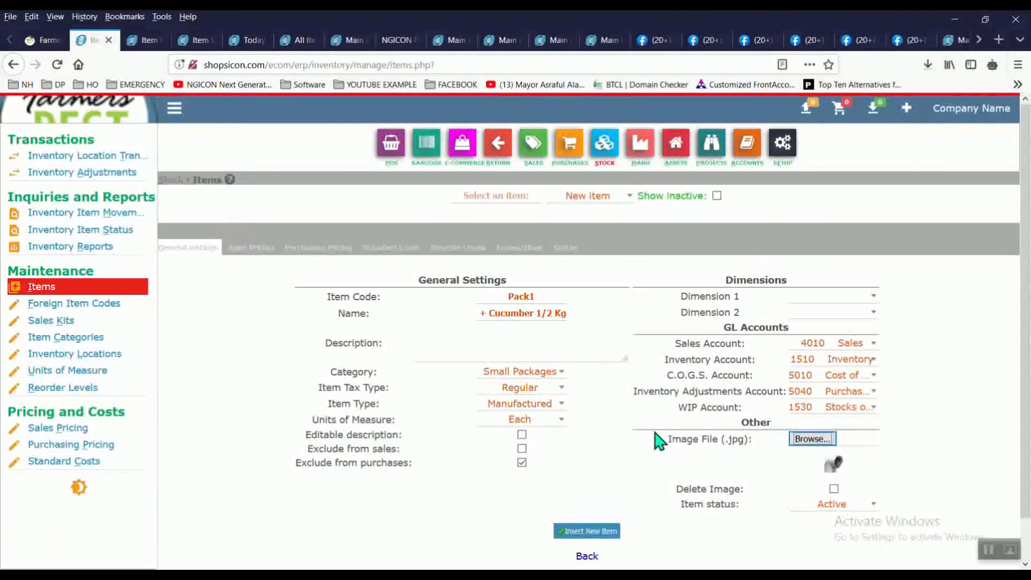
left_click(511, 321)
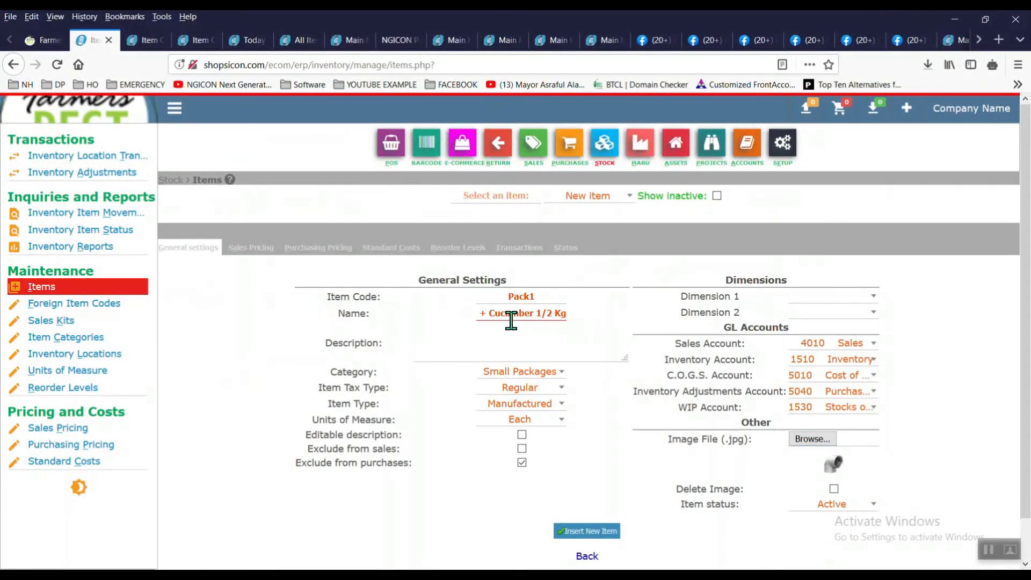
key("Left")
key("Left")
key("Left")
key("Left")
key("Left")
key("Left")
key("Left")
key("Left")
key("Left")
key("Left")
key("Left")
key("Left")
key("Left")
key("Left")
key("Left")
key("Left")
key("Left")
key("Left")
key("Left")
key("Left")
type(")(")
Step: Insert the Pack1 item, then reselect Pack1 from the item list to check it was saved
left_click(583, 530)
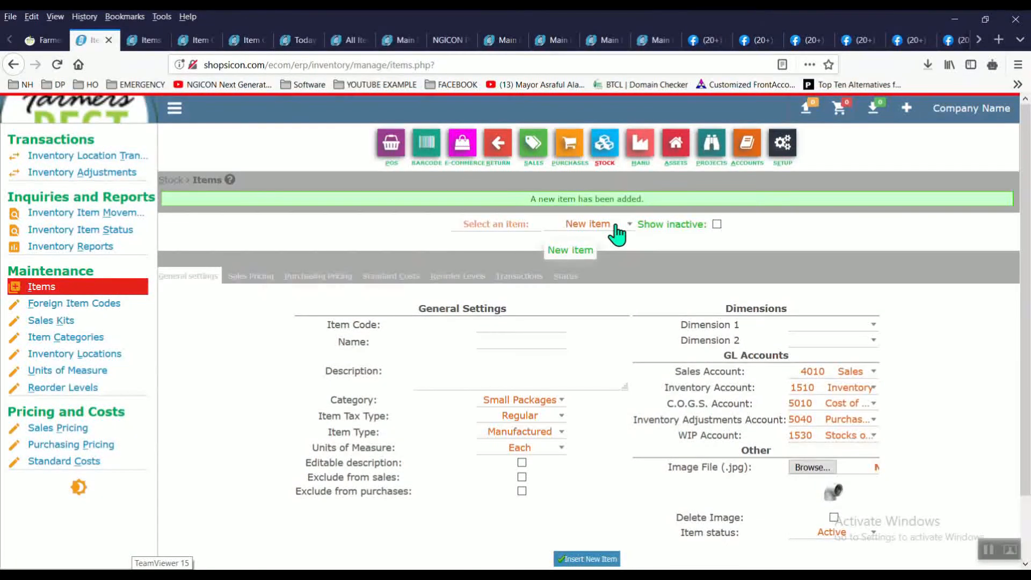
left_click(618, 225)
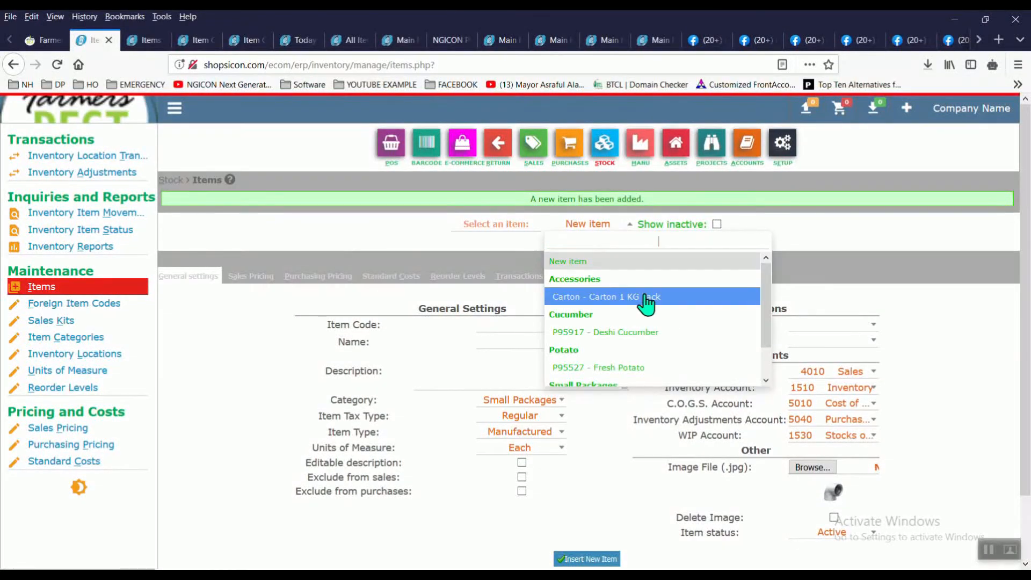
left_click_drag(767, 295, 766, 322)
left_click(689, 369)
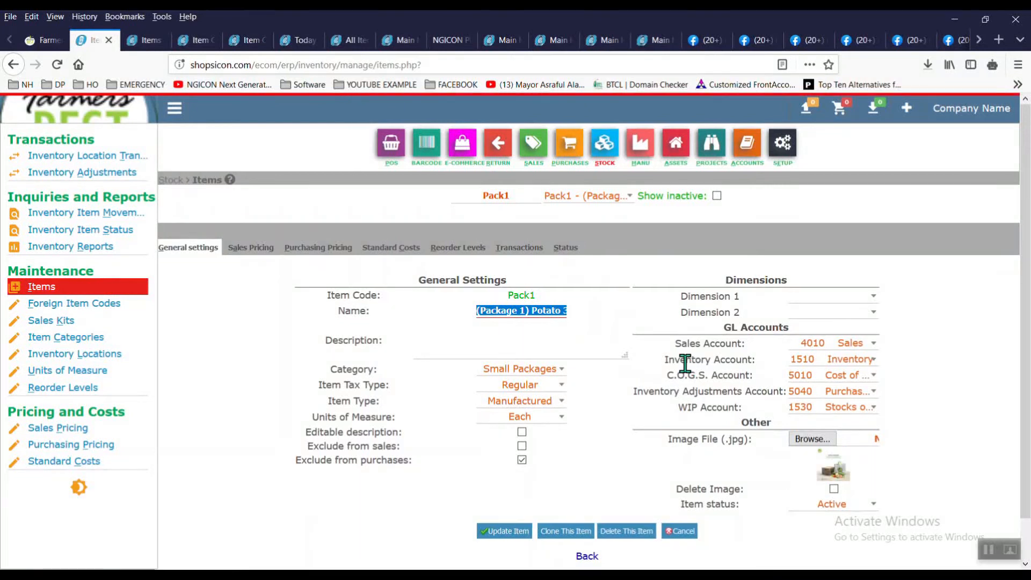
key("End")
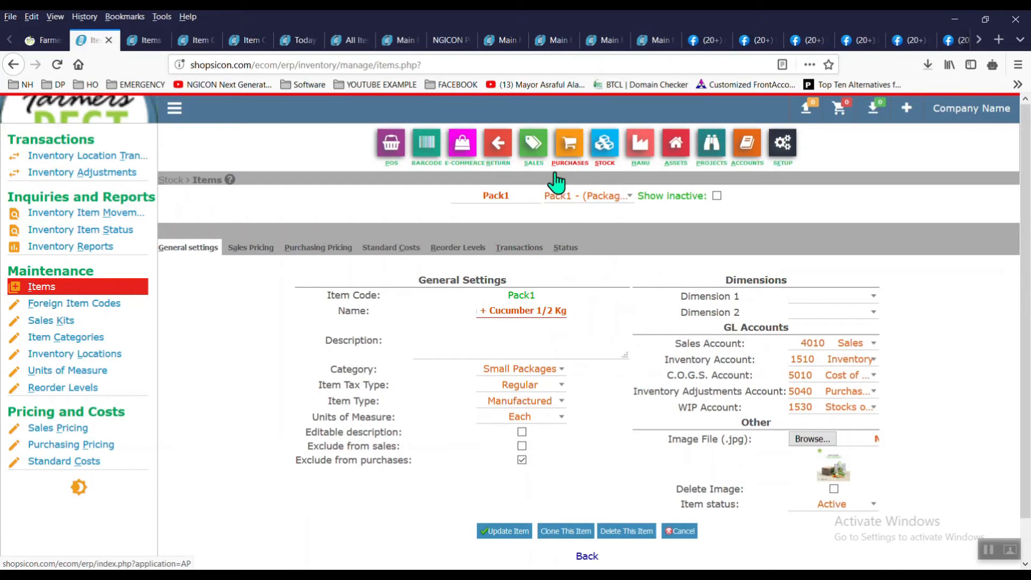
left_click(613, 198)
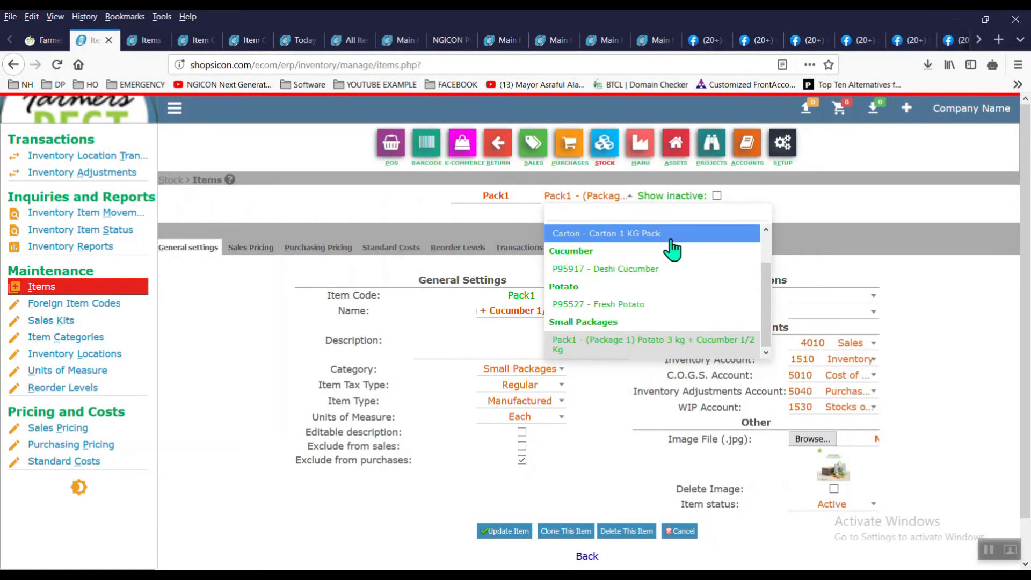
key("Escape")
left_click(561, 173)
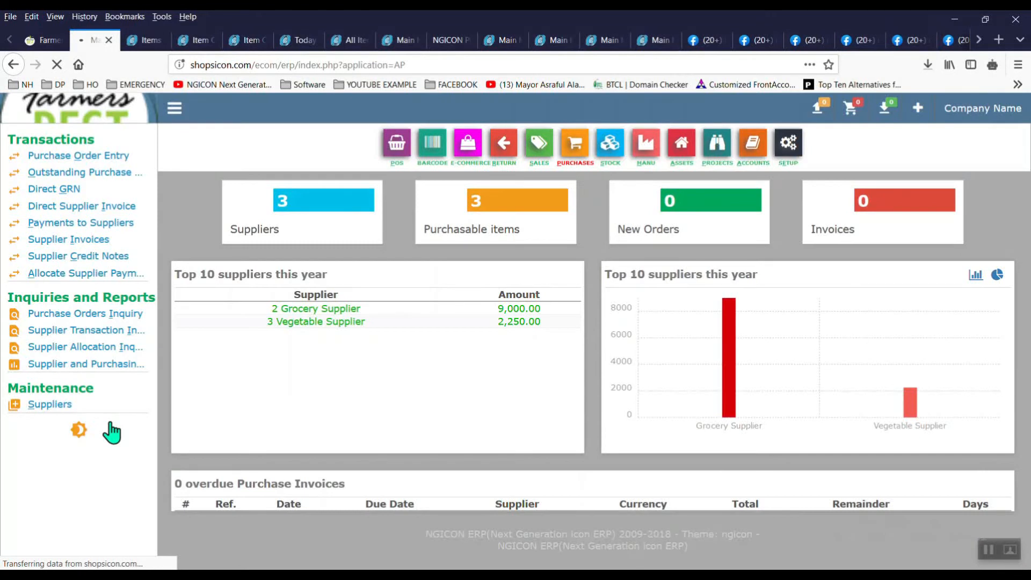
Step: Add a supplier named 'Carton Supplier', with the same short name
left_click(72, 406)
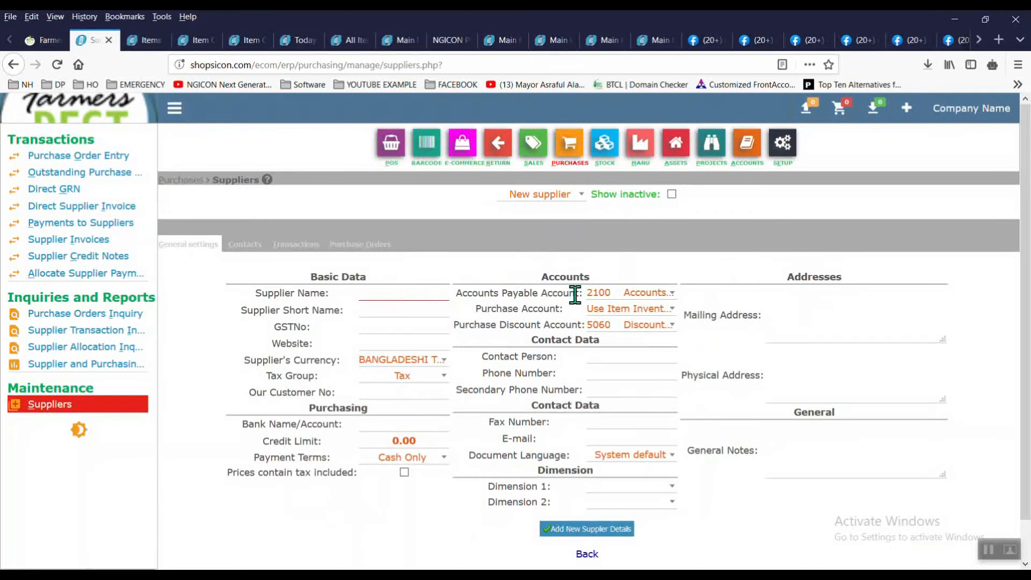
type("c")
key("BackSpace")
type("C")
type("ar")
type("ton C")
type("=")
key("BackSpace")
key("BackSpace")
type("Supplier")
key("Tab")
left_click(579, 532)
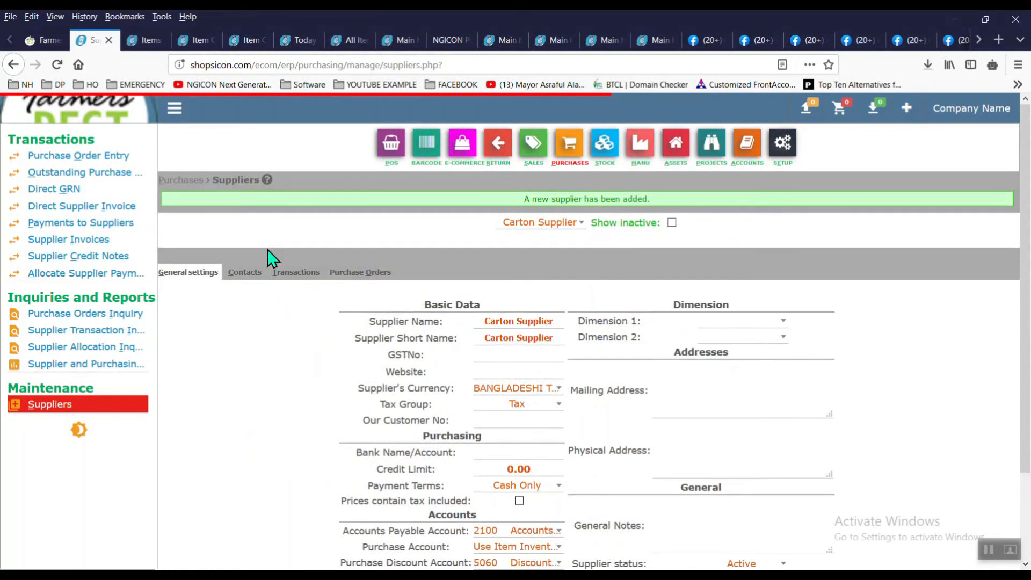
scroll(268, 249, "down", 1)
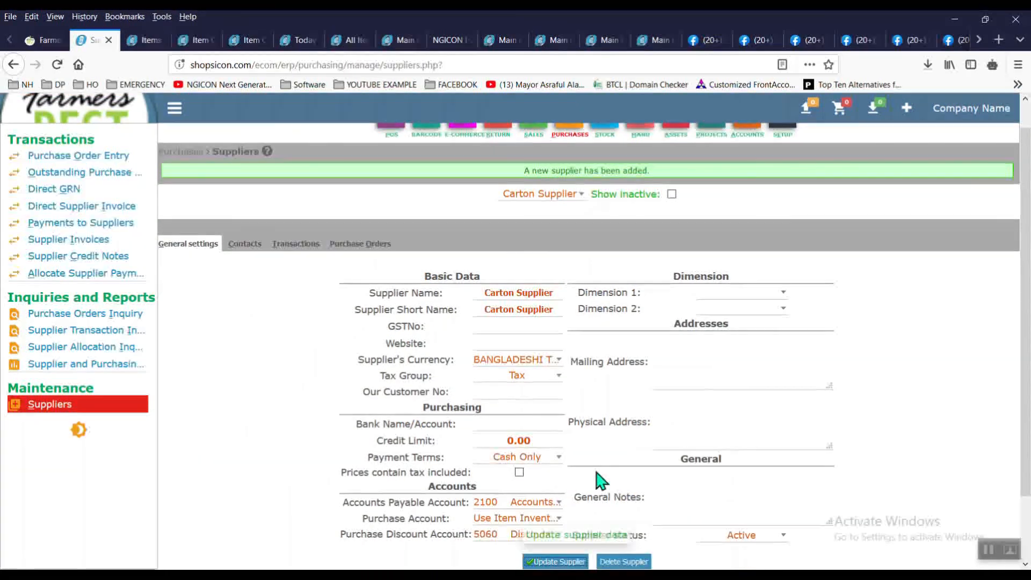
left_click(116, 208)
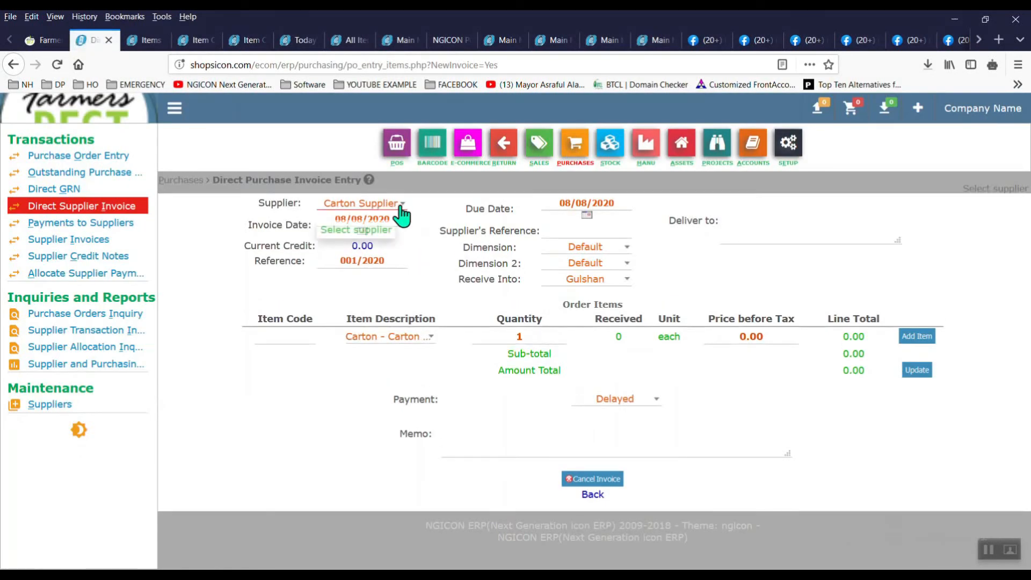
Step: Enter the Carton 1 KG Pack line with quantity 100 at a 7.00 unit price
left_click(548, 337)
type("00")
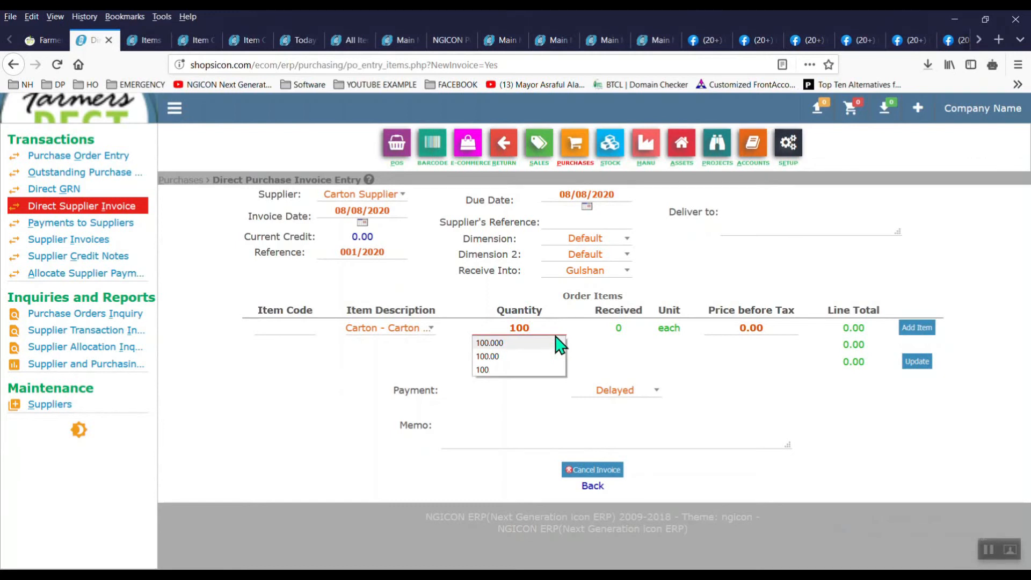
left_click(727, 329)
type("7")
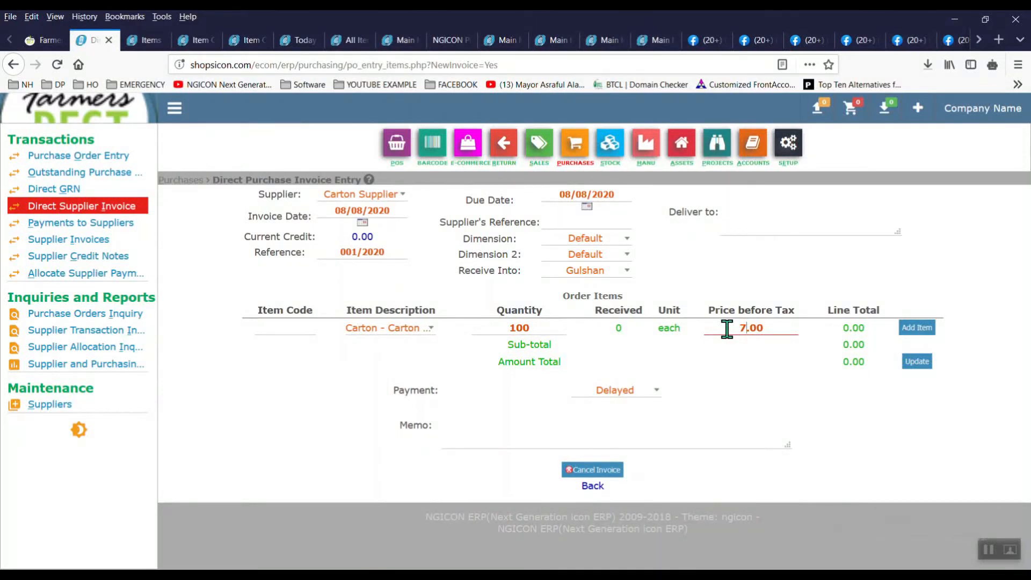
left_click(728, 329)
left_click(925, 328)
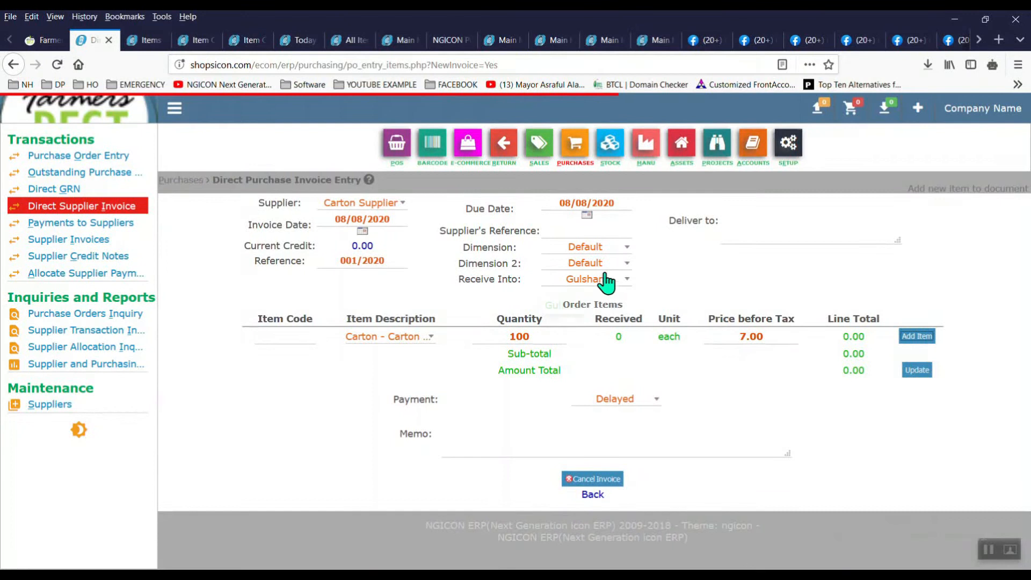
Step: Add supplier reference 121, receive the goods into Uttara and process the invoice
left_click(592, 231)
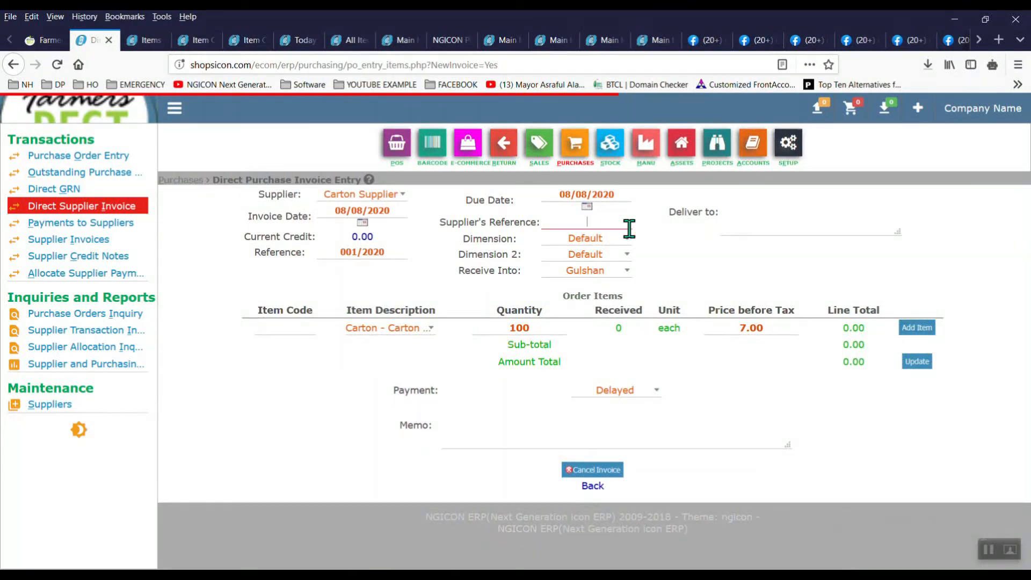
type("121")
left_click(908, 331)
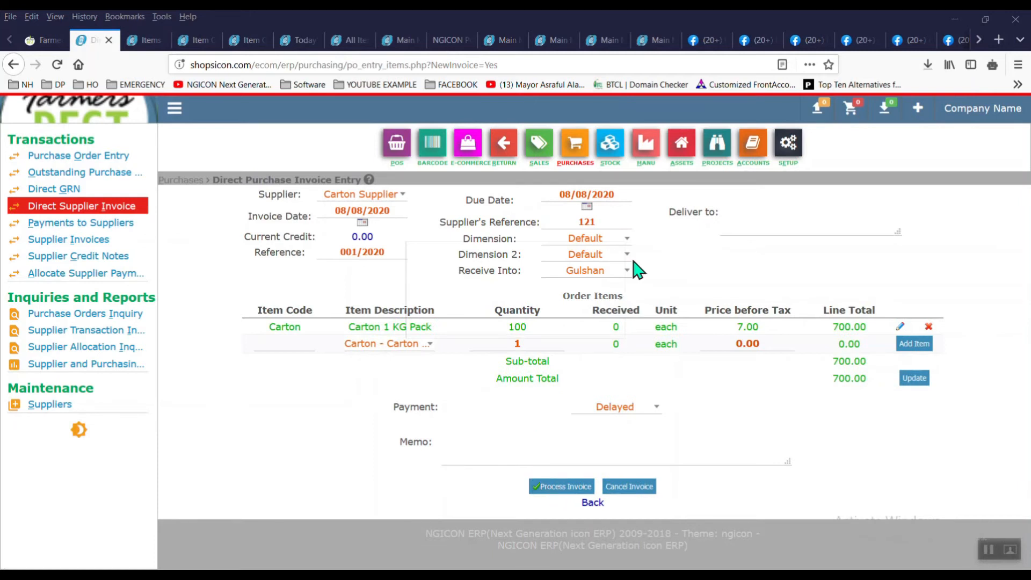
left_click(615, 275)
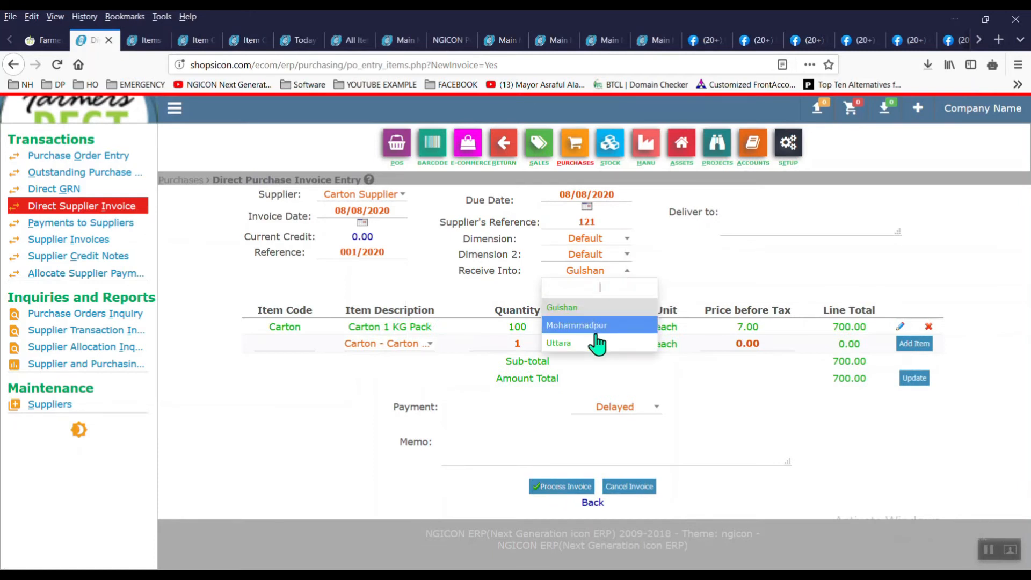
left_click(598, 343)
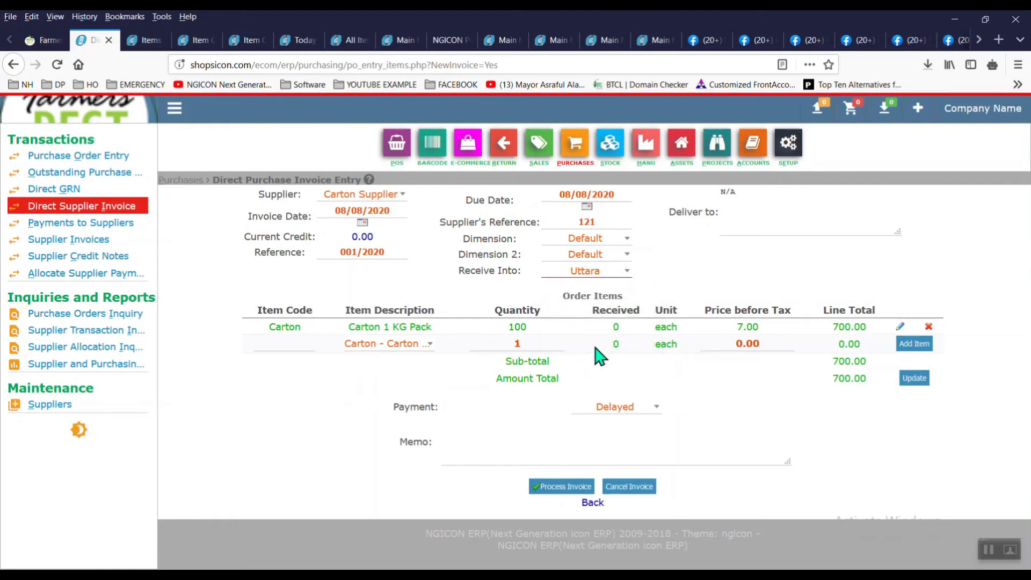
left_click(558, 491)
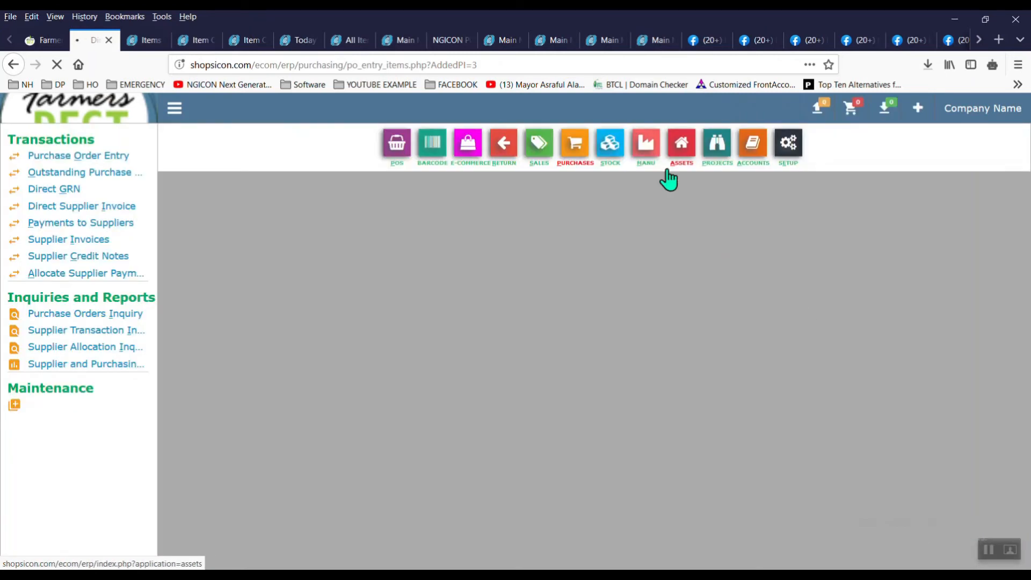
Step: Create work centre 'Farmers Best' with description 'Farmers Best'
left_click(656, 170)
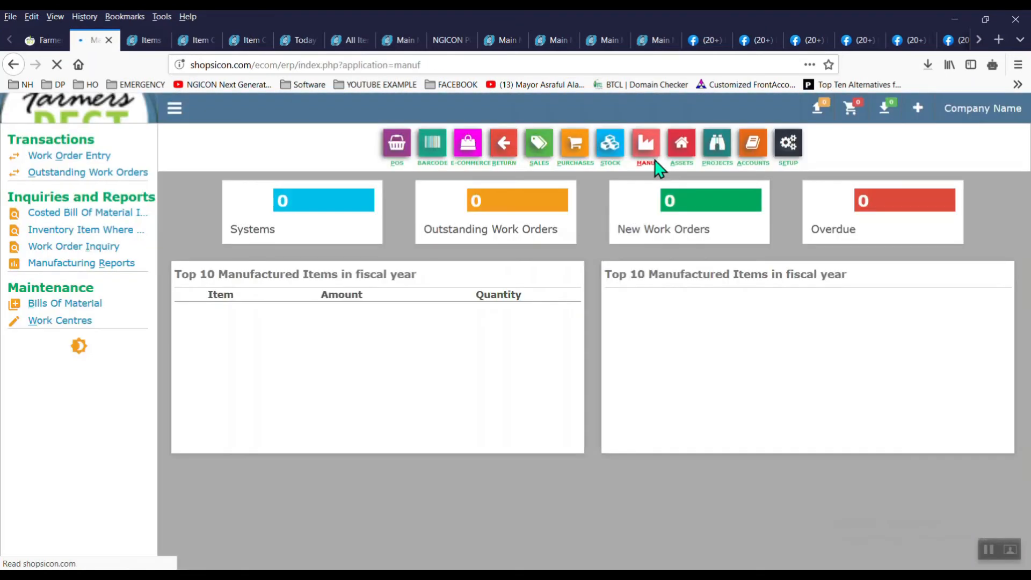
left_click(75, 326)
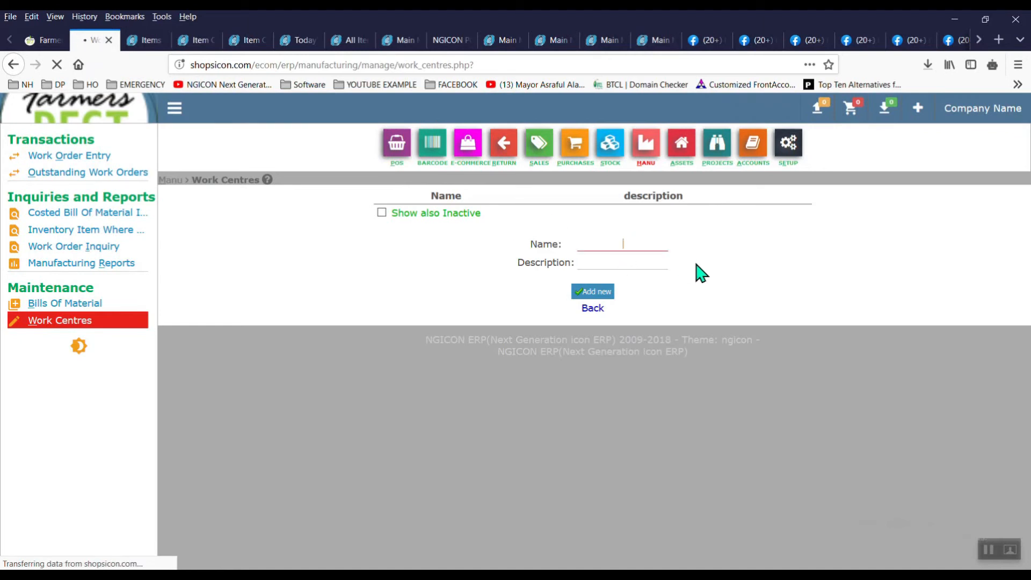
type("F")
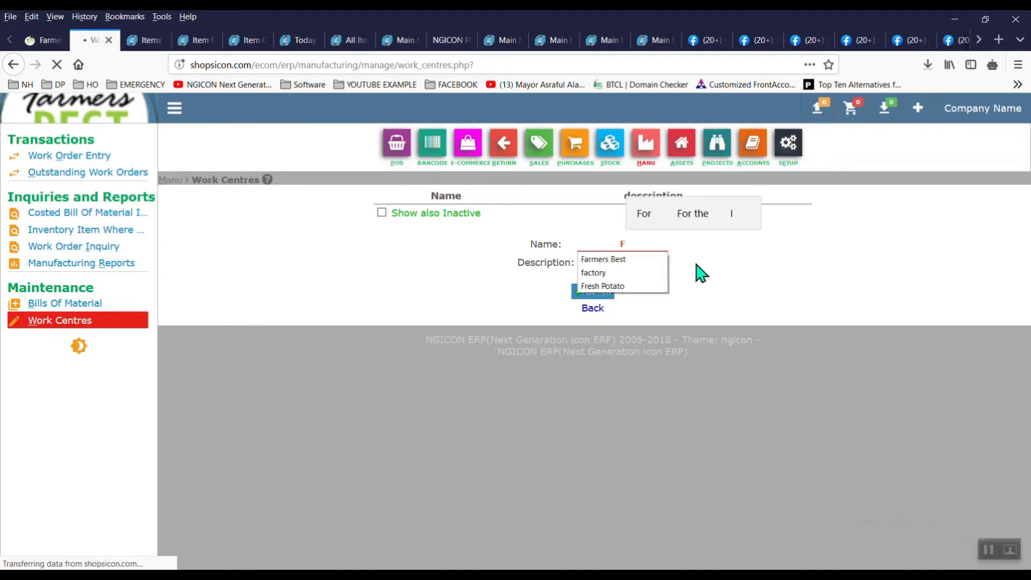
left_click(628, 260)
left_click(629, 263)
type("Farmers Best")
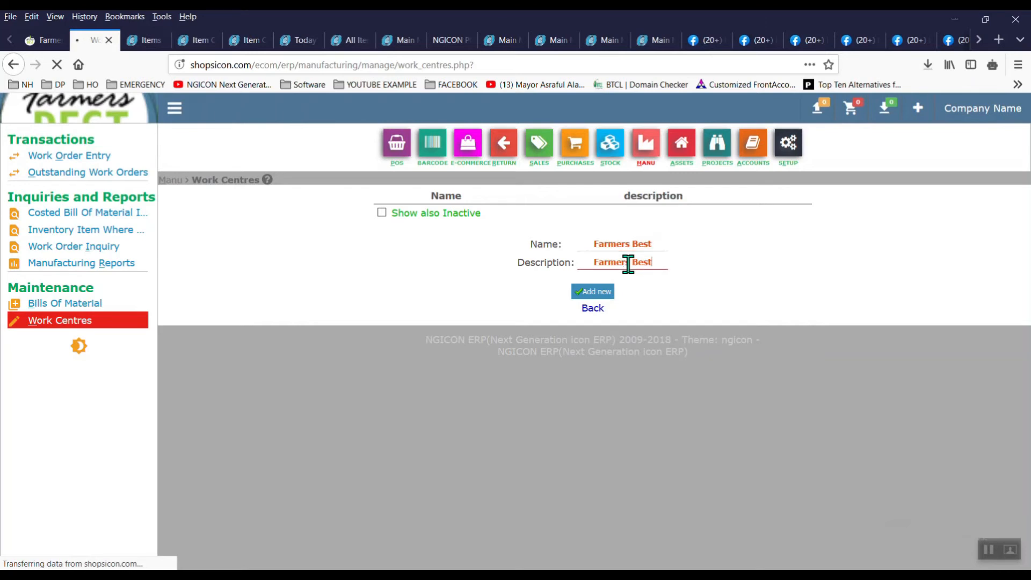
left_click(601, 293)
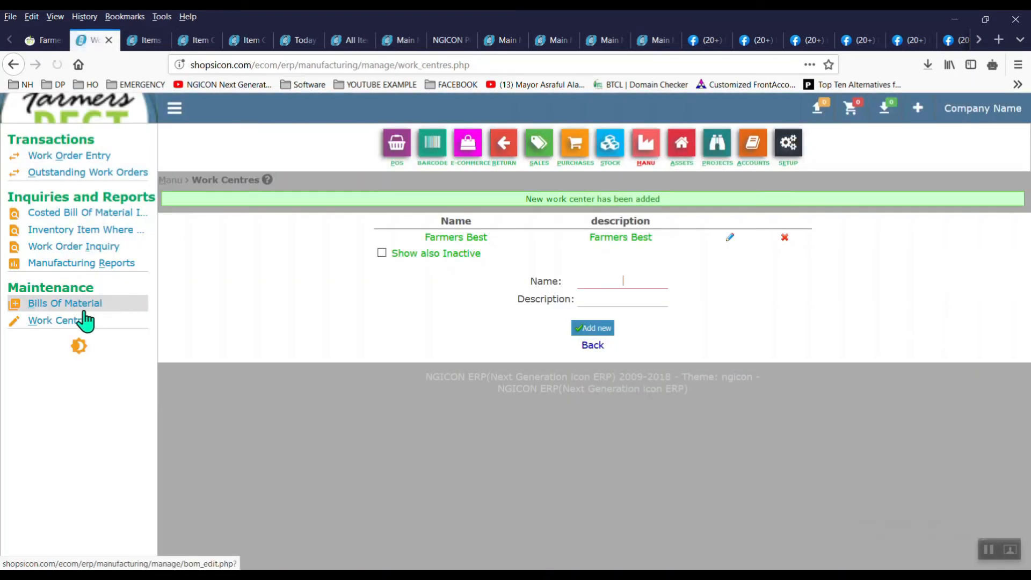
Step: Add Carton 1 KG Pack (qty 1) and Deshi Cucumber (qty 0.5) to Pack1's bill of materials
left_click(76, 307)
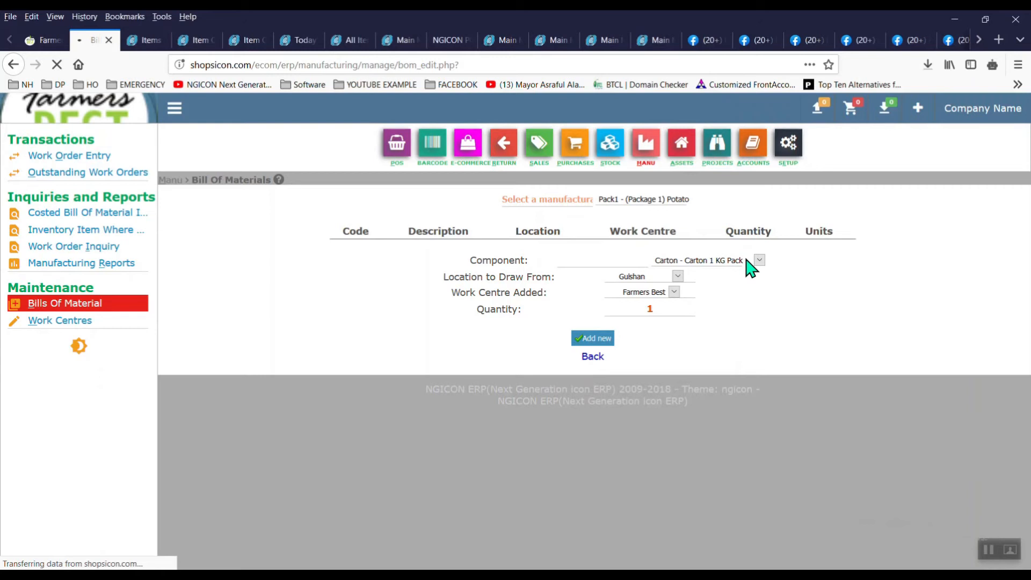
left_click(729, 262)
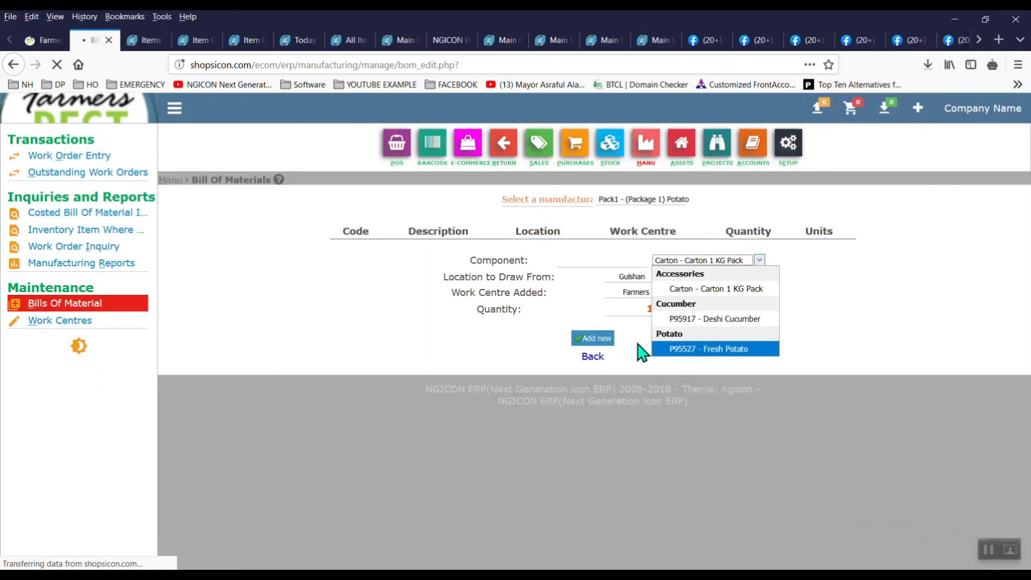
left_click(682, 289)
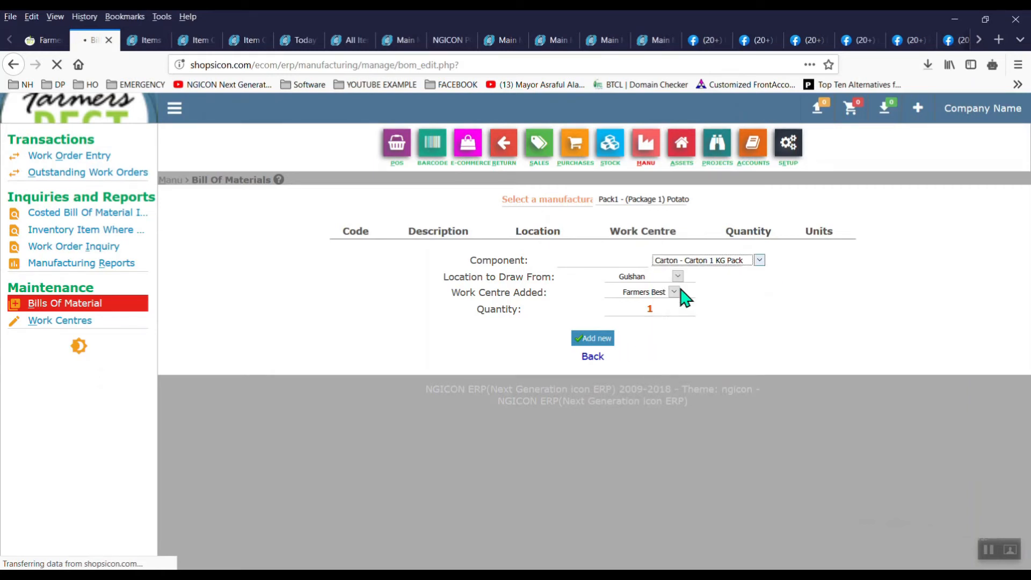
left_click(607, 338)
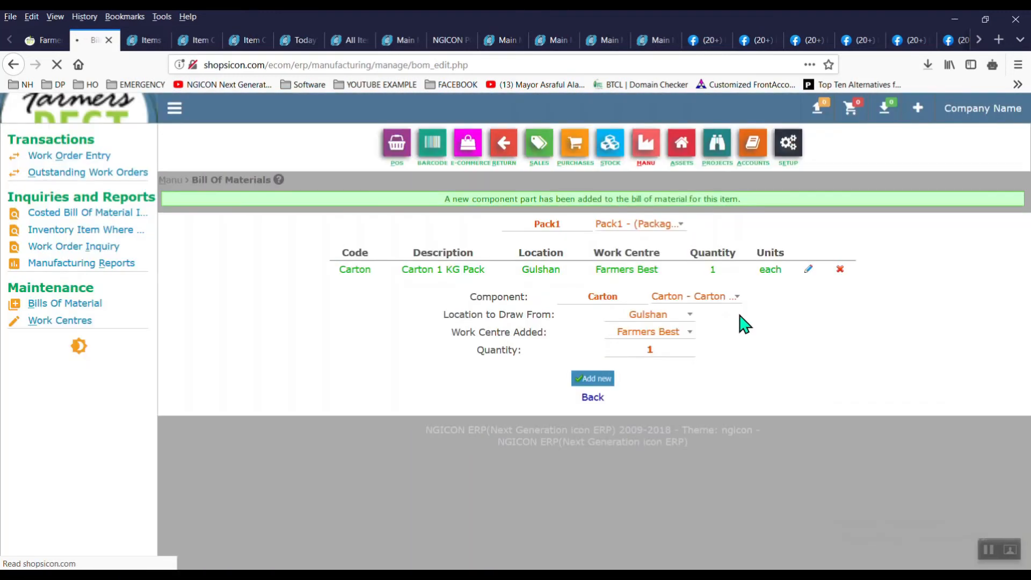
left_click(731, 302)
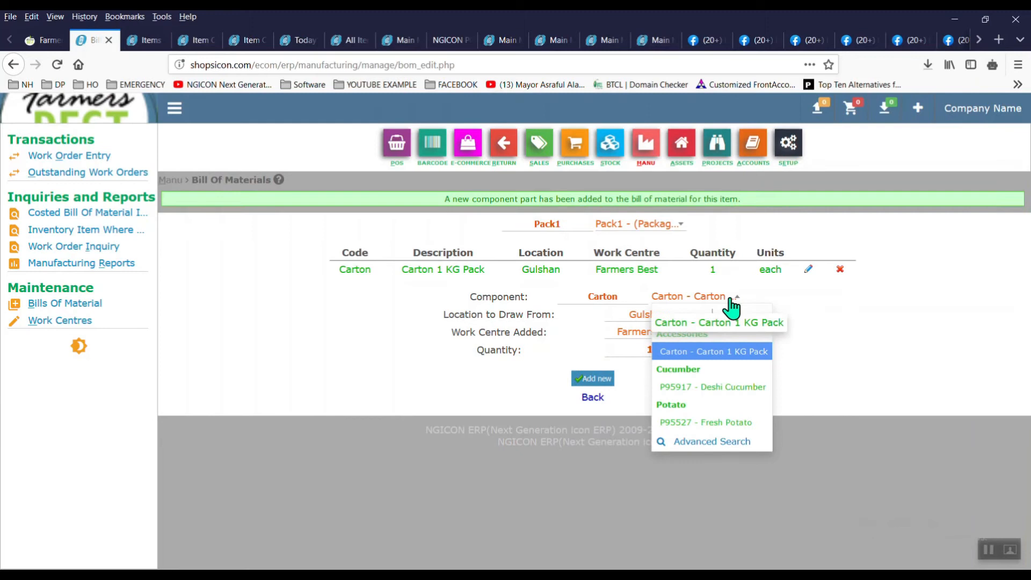
left_click(740, 393)
double_click(632, 322)
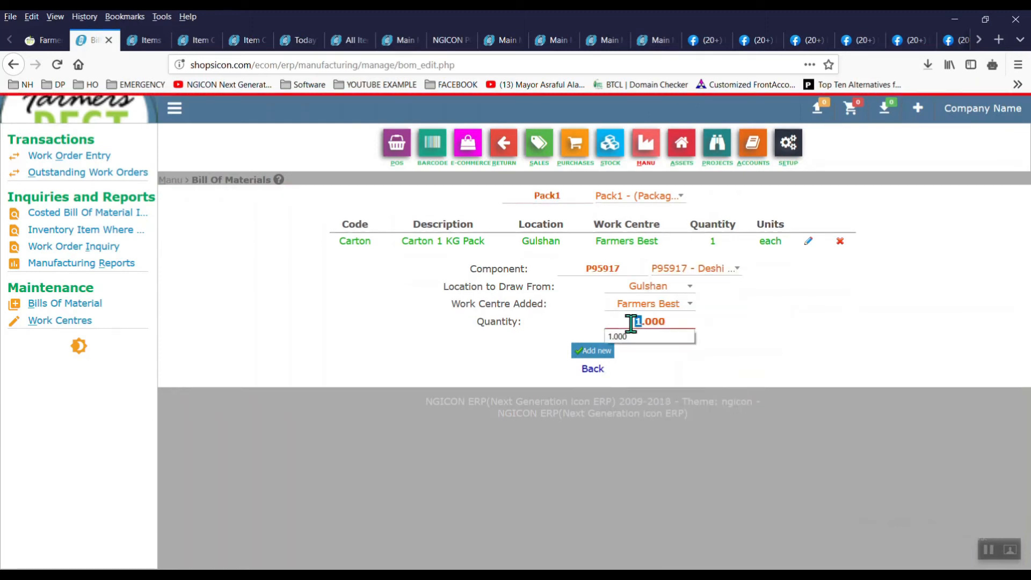
key("Right")
left_click(594, 351)
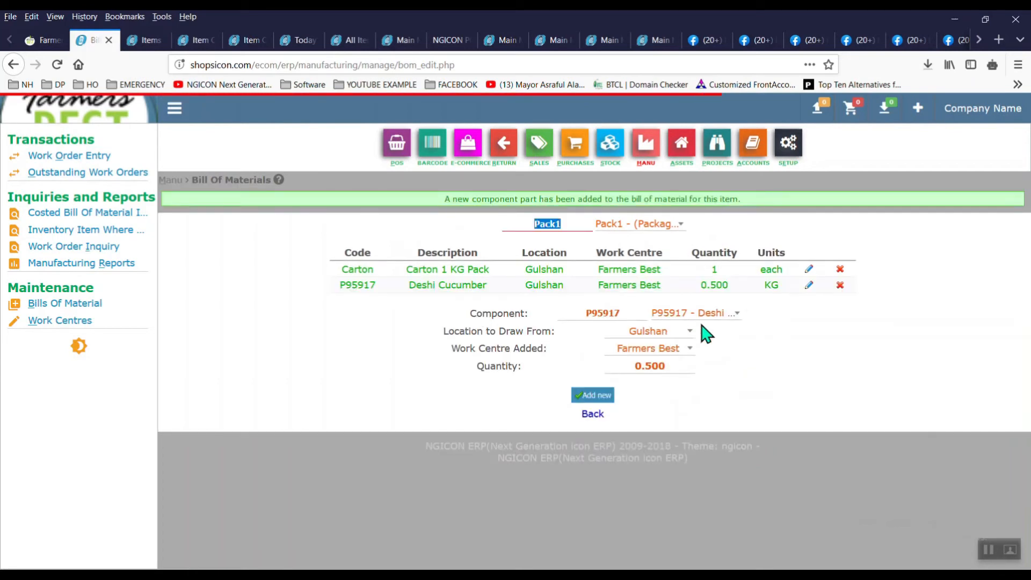
Step: Add Fresh Potato with quantity 3 to Pack1's bill of materials
left_click(713, 321)
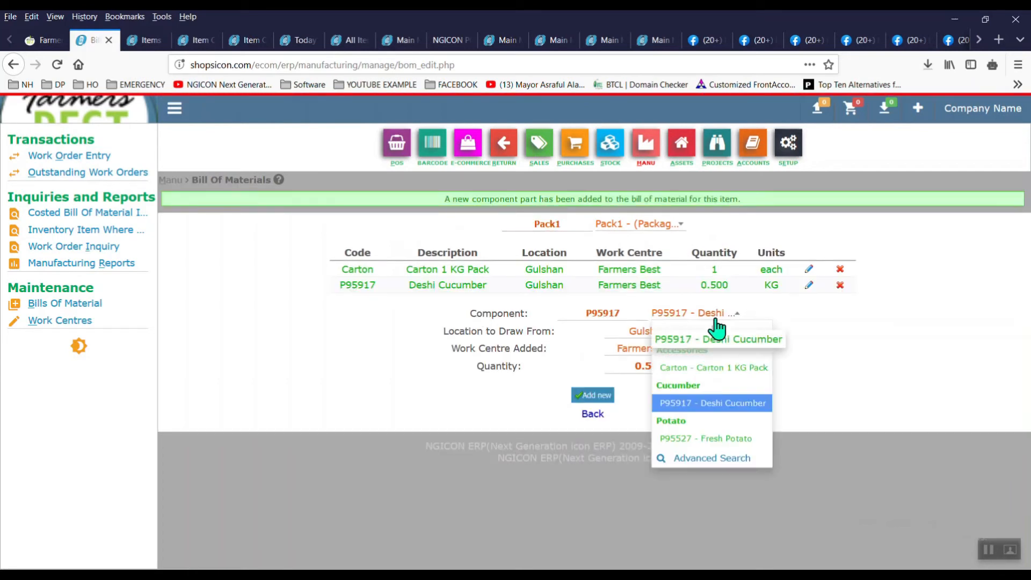
left_click(729, 440)
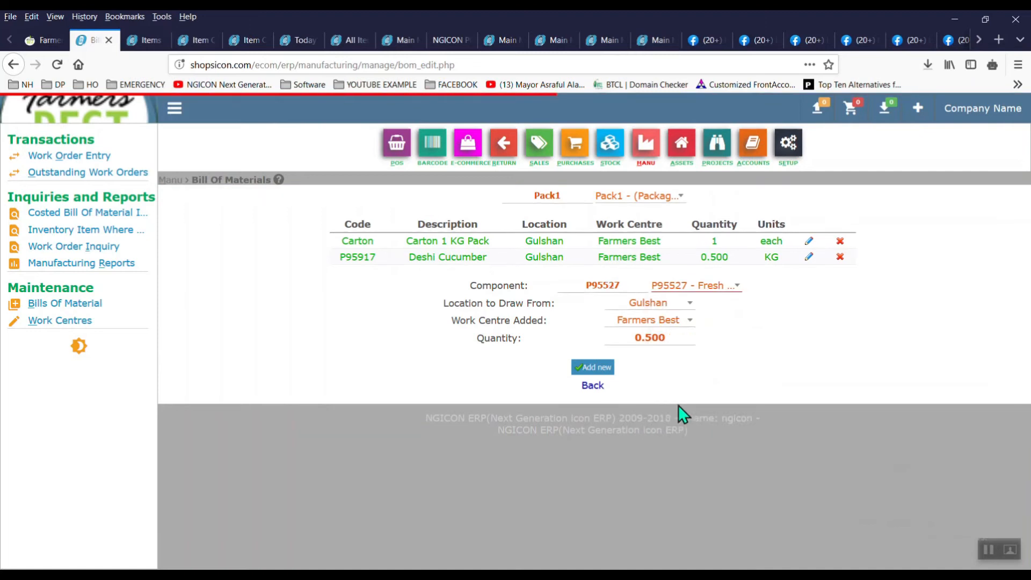
double_click(674, 338)
left_click(674, 338)
type("3")
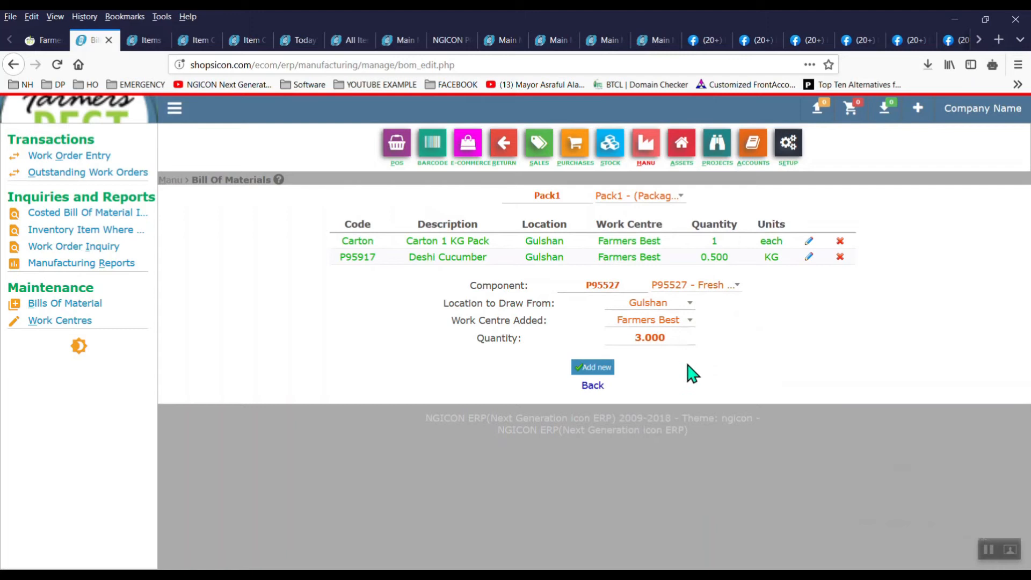
left_click(605, 371)
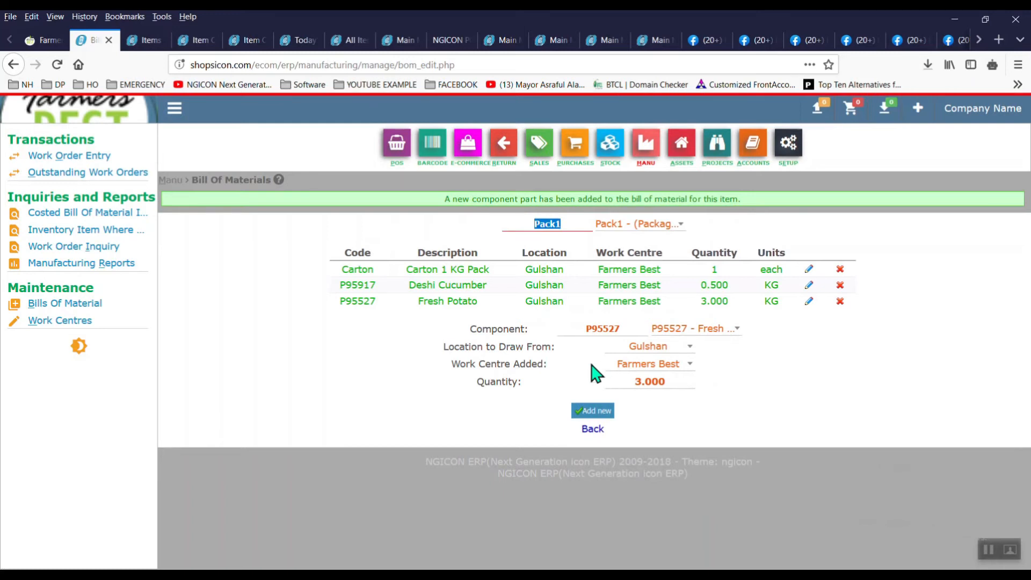
left_click(117, 212)
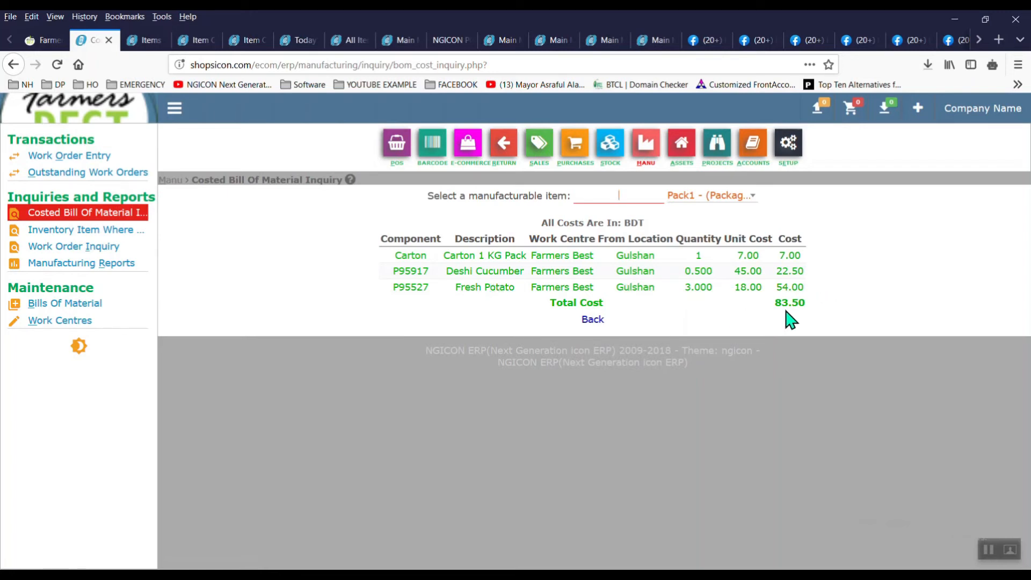
Step: Leave the costed bill of materials and open the Stock module's item maintenance page
left_click(605, 166)
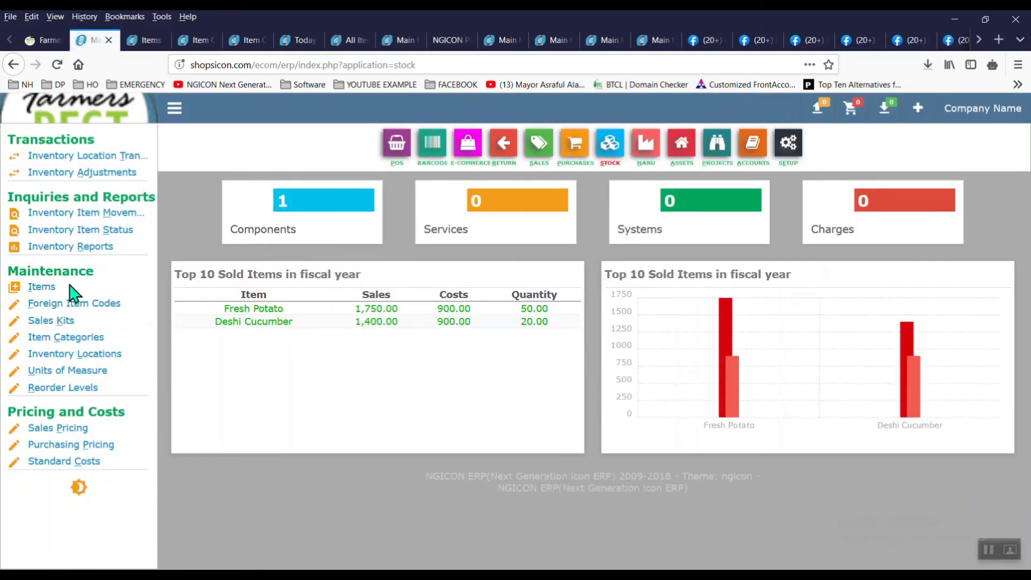
left_click(45, 293)
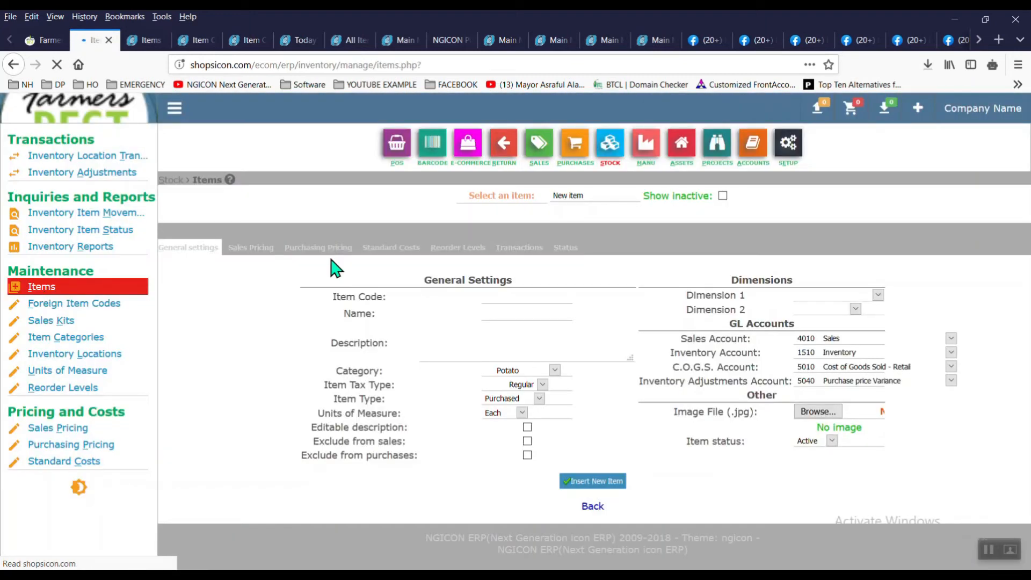
Step: Select Pack1 and add a 110.00 retail sales price
left_click(615, 199)
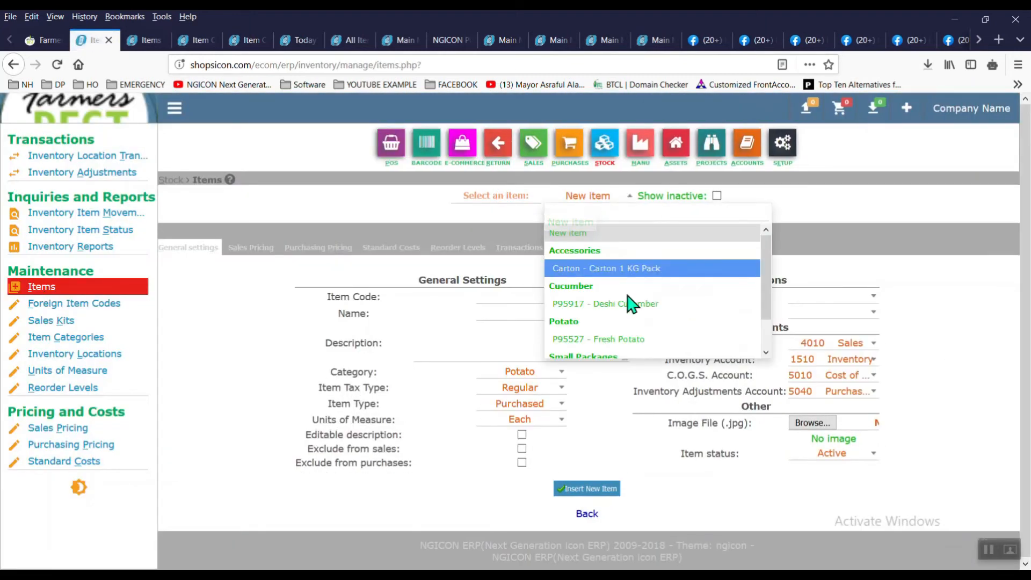
scroll(769, 310, "down", 1)
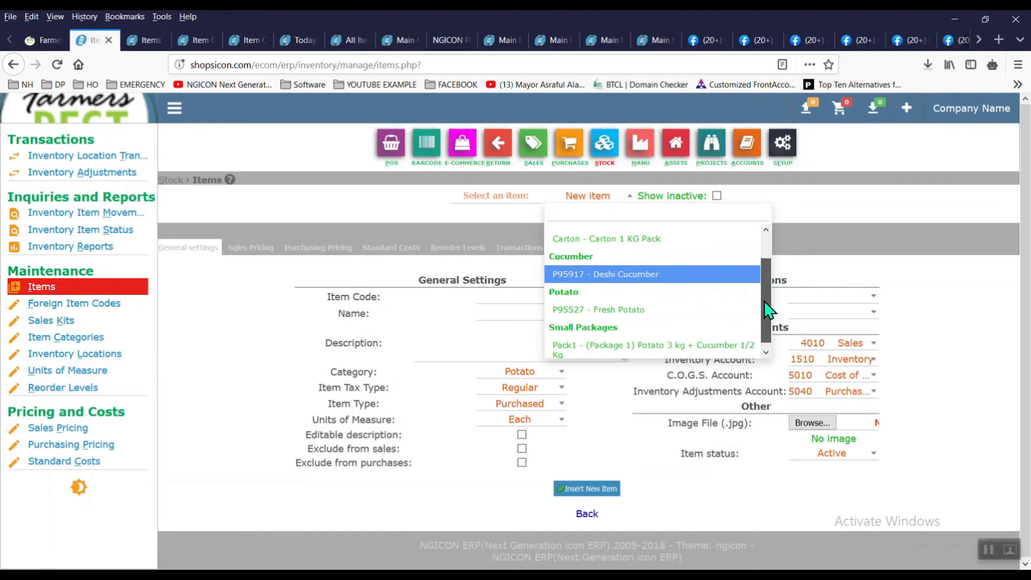
left_click(667, 344)
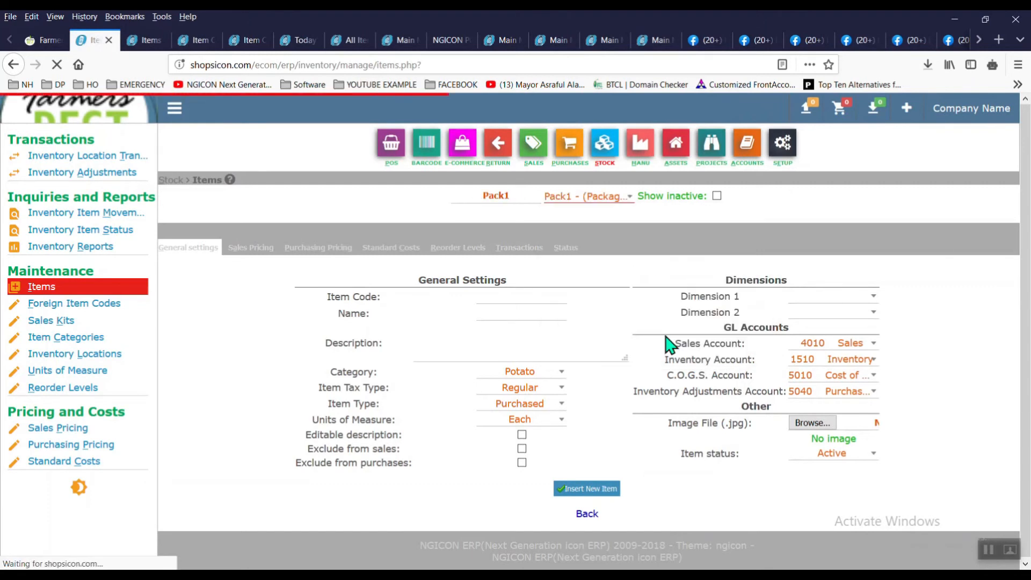
left_click(252, 250)
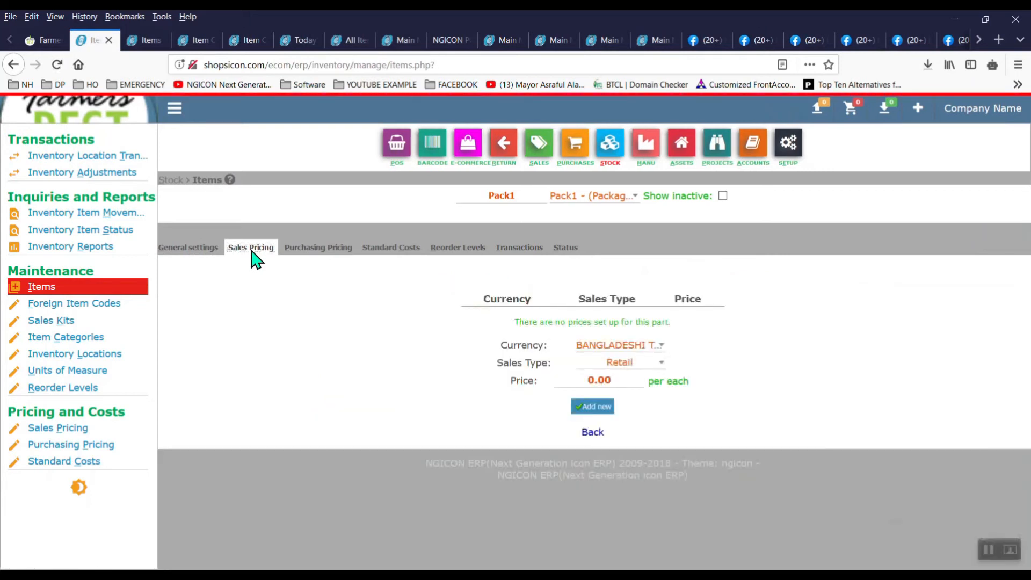
type("1")
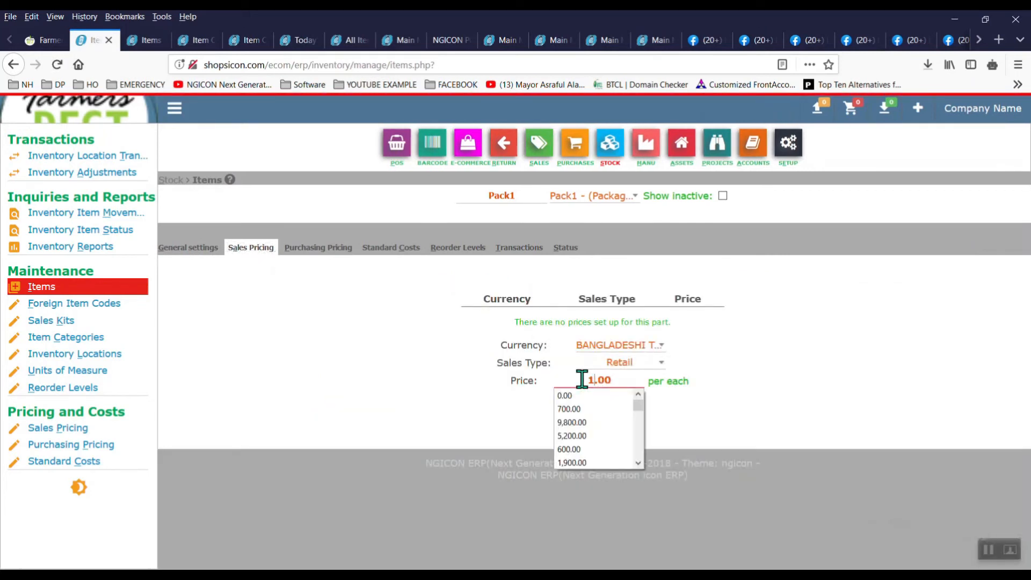
type("10")
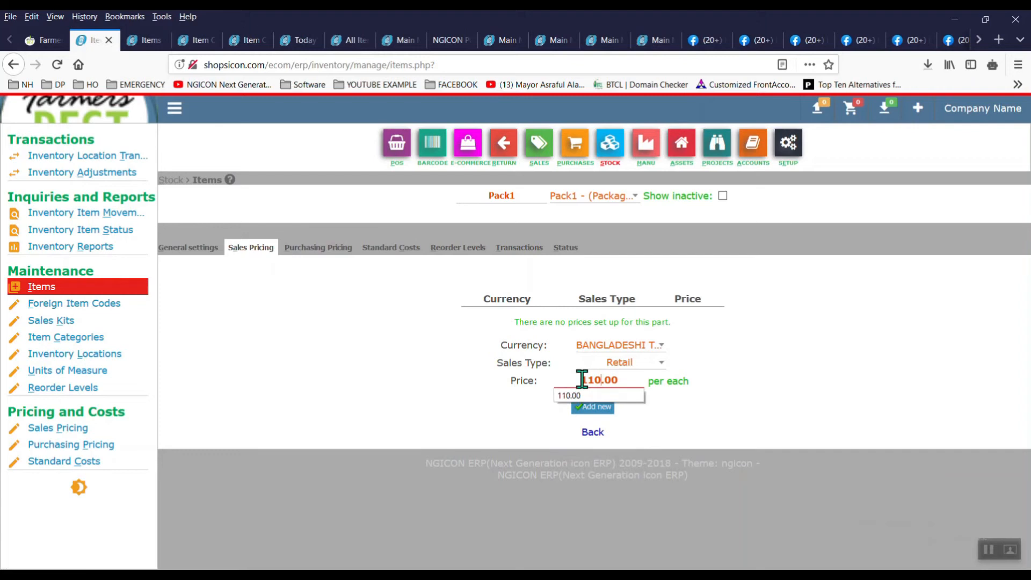
left_click(607, 410)
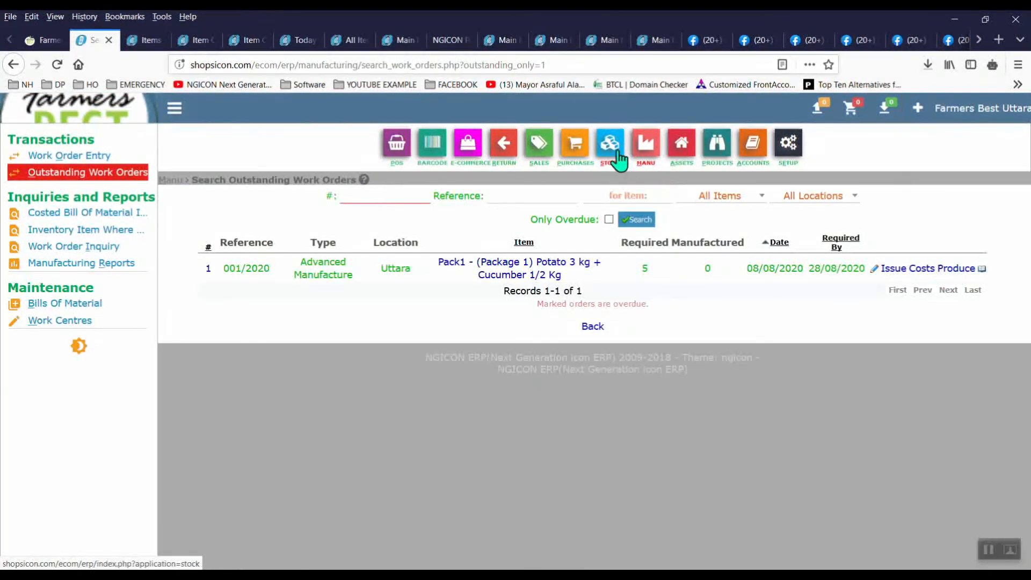
Step: Open Stock in a new browser tab and show Deshi Cucumber's inventory item movements
right_click(618, 153)
left_click(642, 160)
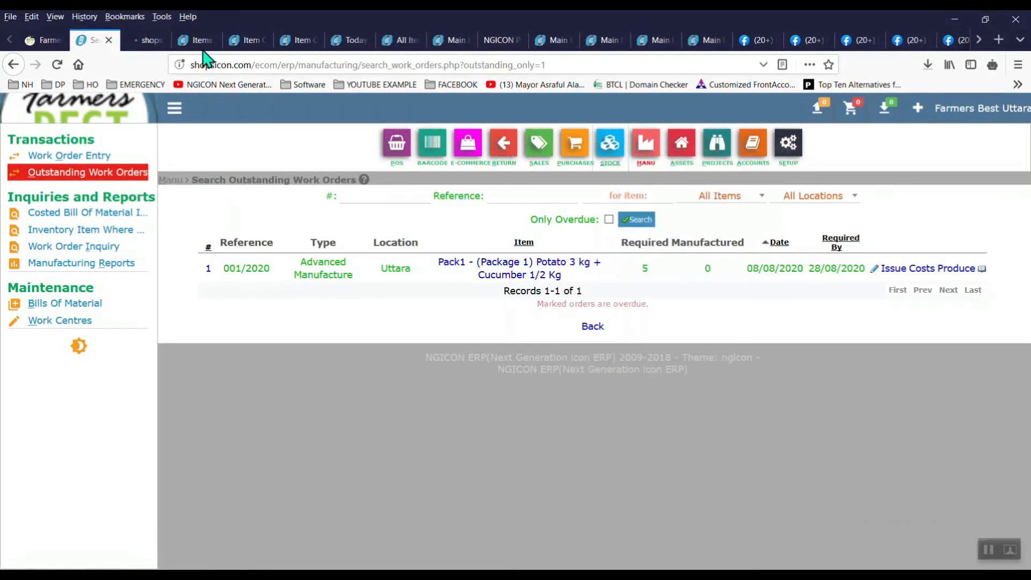
left_click(138, 42)
left_click(99, 216)
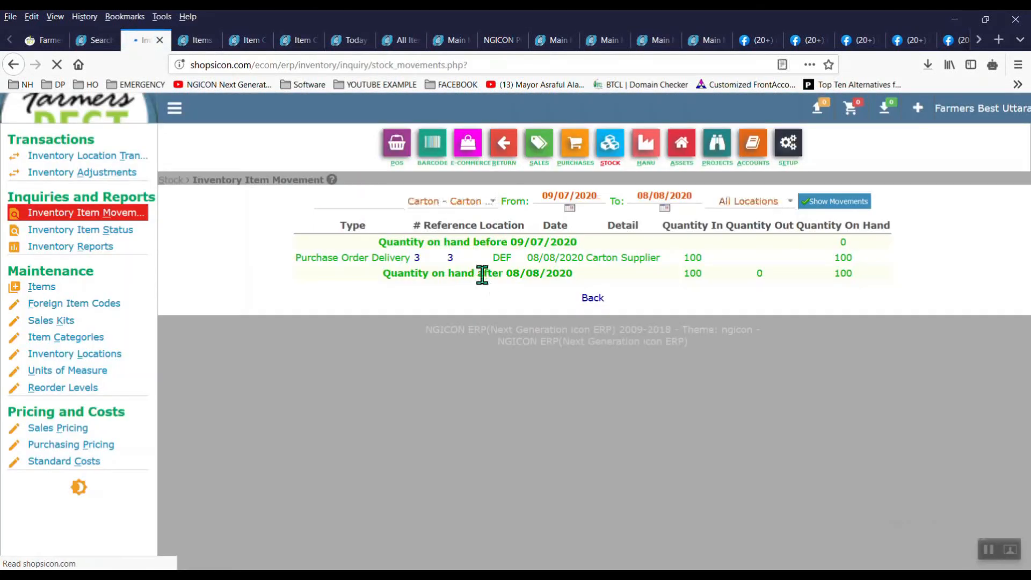
left_click(492, 204)
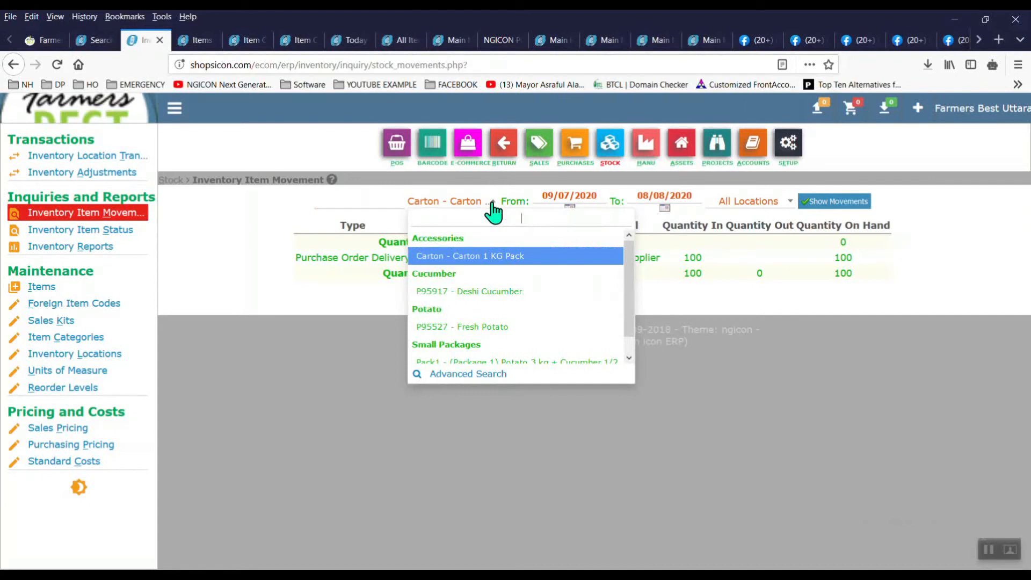
left_click(509, 293)
left_click(843, 202)
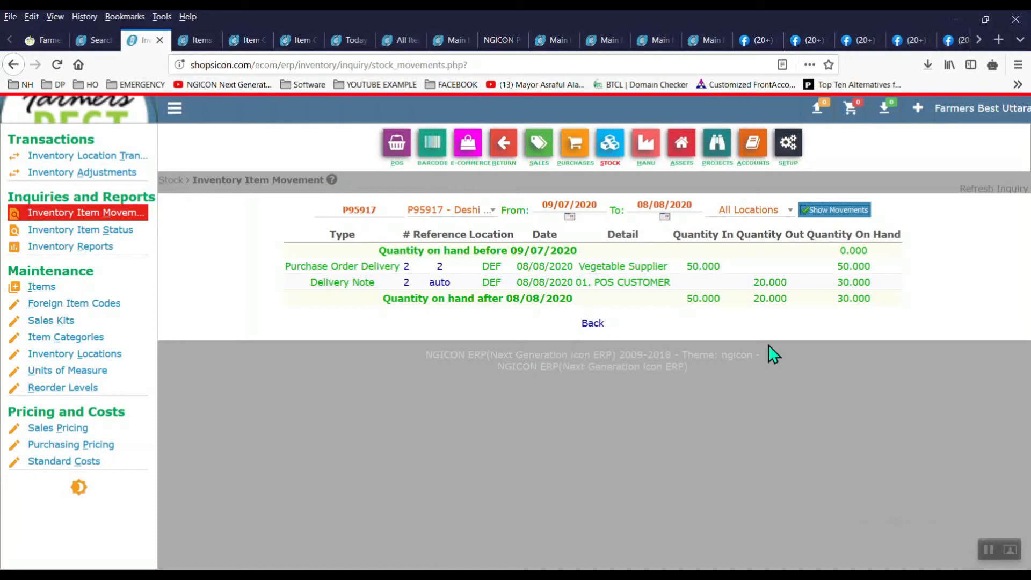
Step: Show the stock movements for Fresh Potato, then for Pack1
left_click(451, 212)
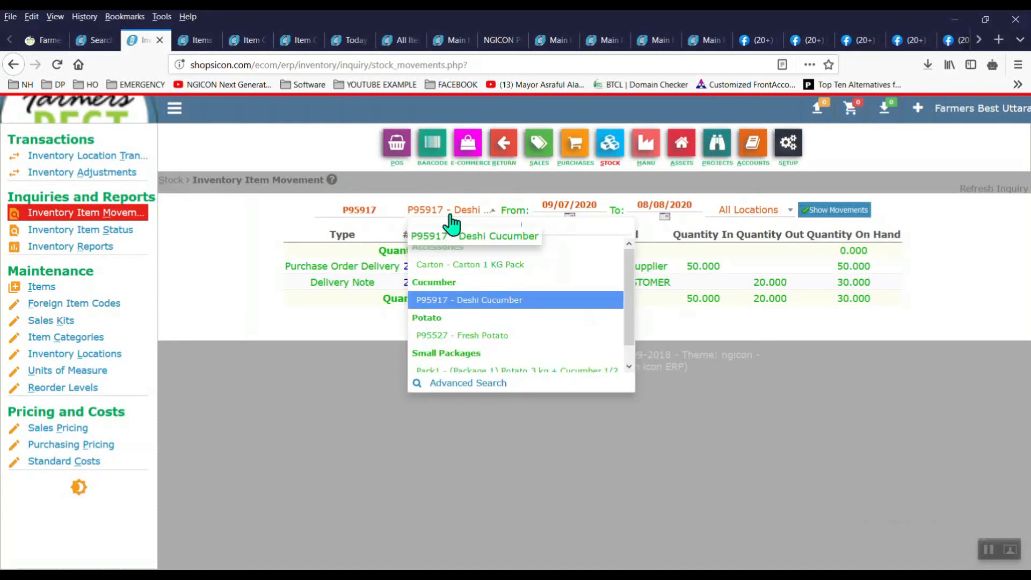
left_click(507, 337)
left_click(830, 205)
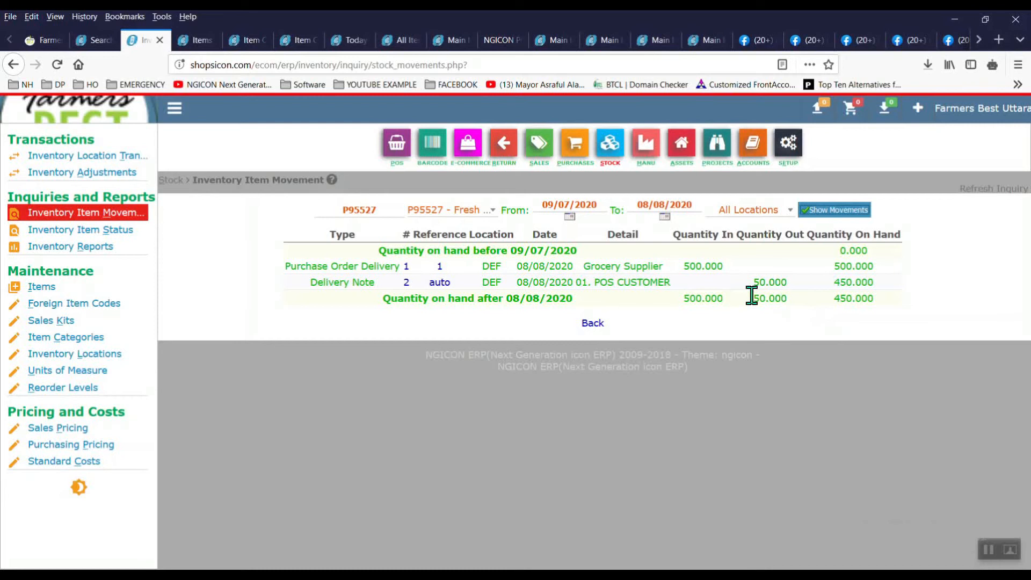
left_click(468, 213)
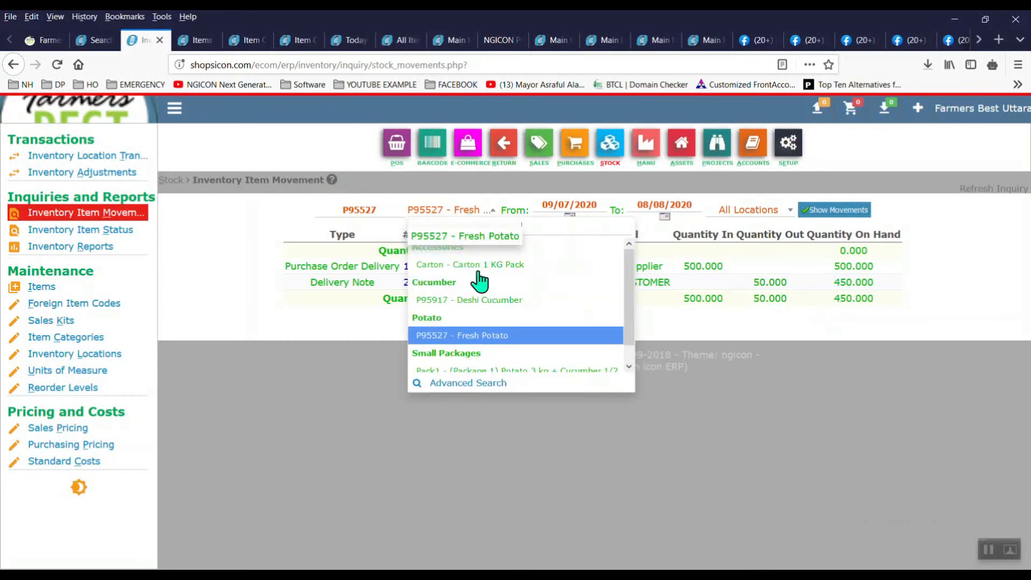
left_click(520, 371)
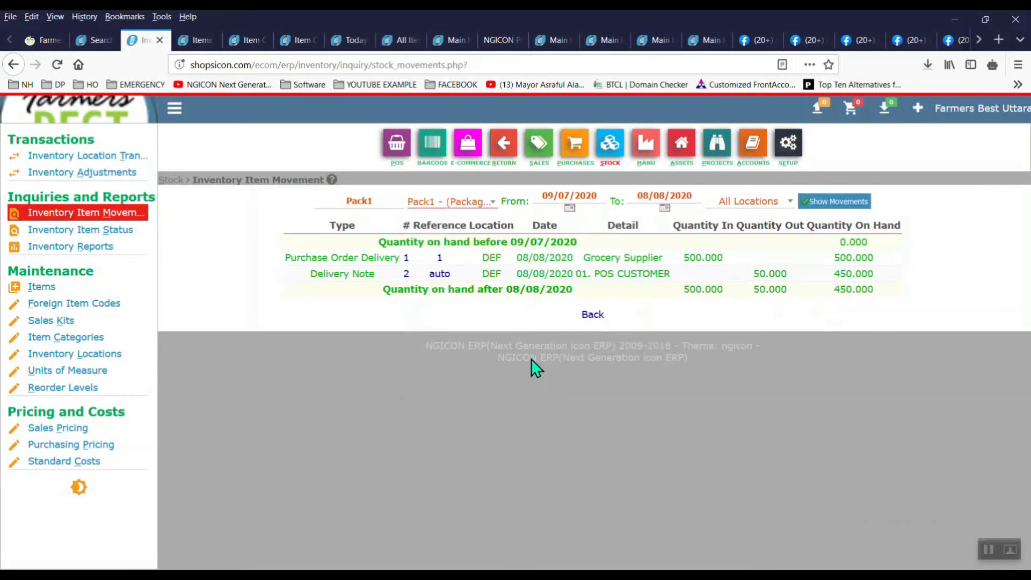
left_click(843, 202)
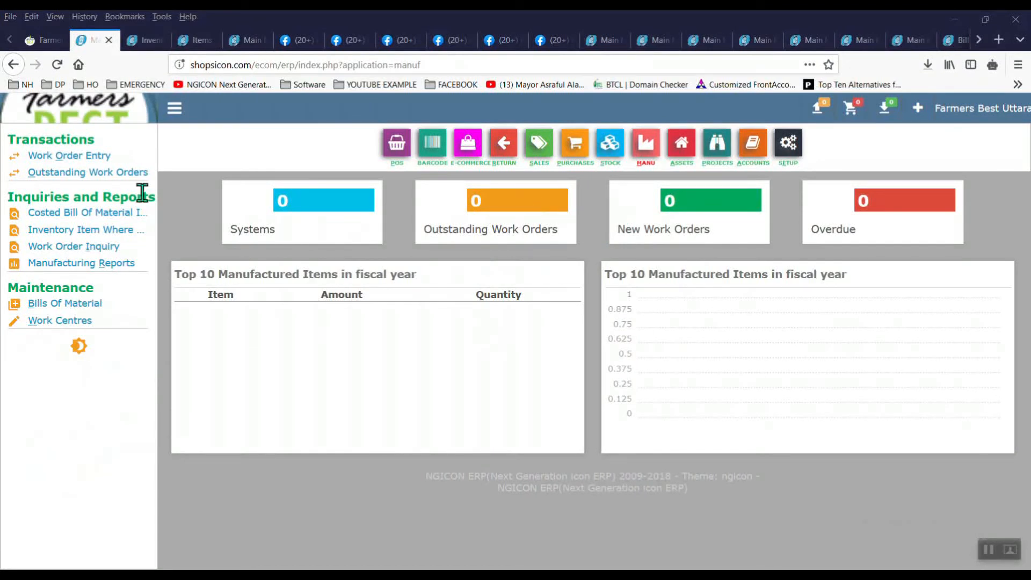
Step: Add an Advanced Manufacture work order for 5 Pack1 into Uttara and list existing work orders
left_click(85, 158)
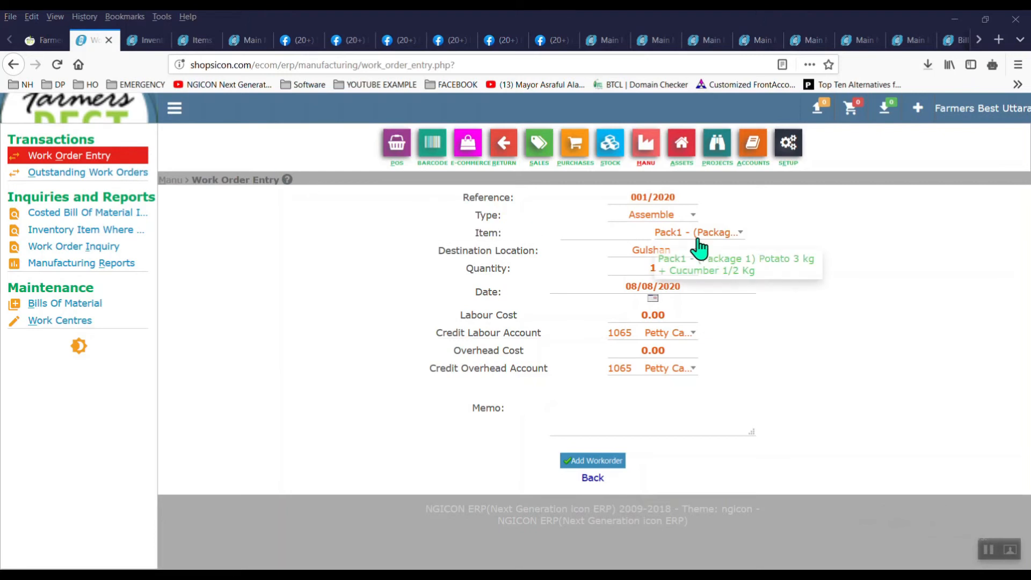
left_click(683, 222)
left_click(673, 286)
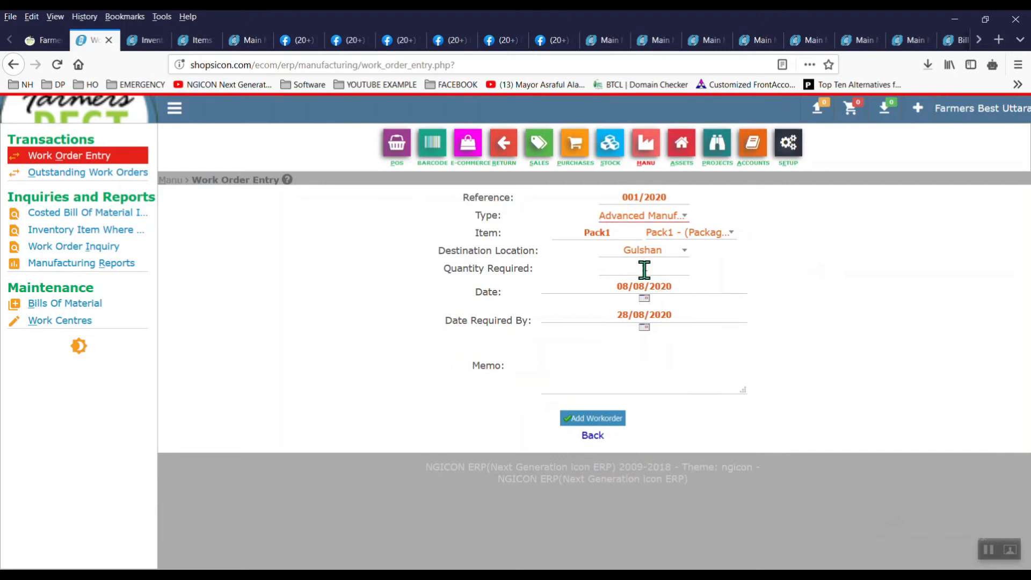
left_click(675, 256)
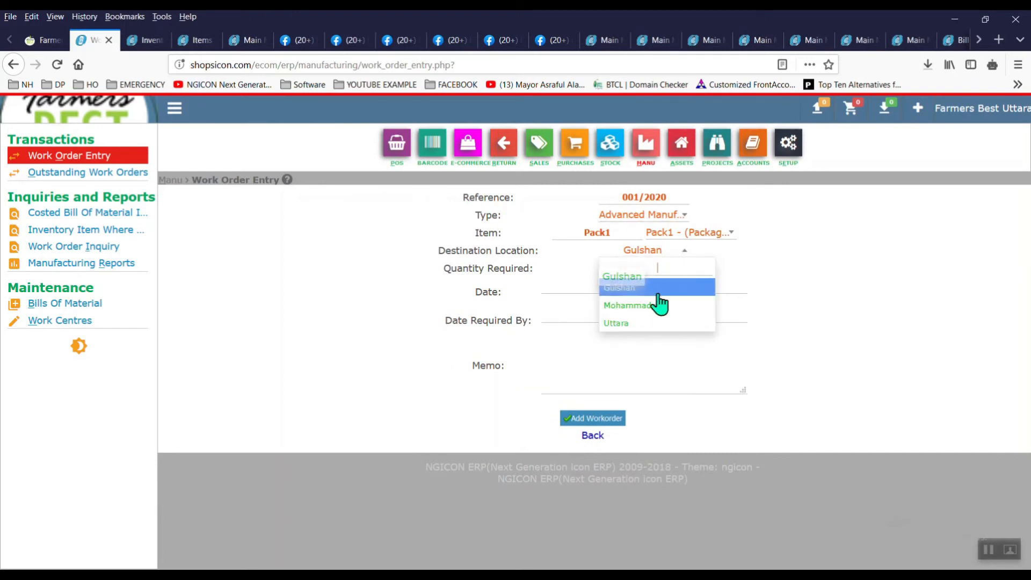
left_click(643, 317)
double_click(663, 272)
type("5")
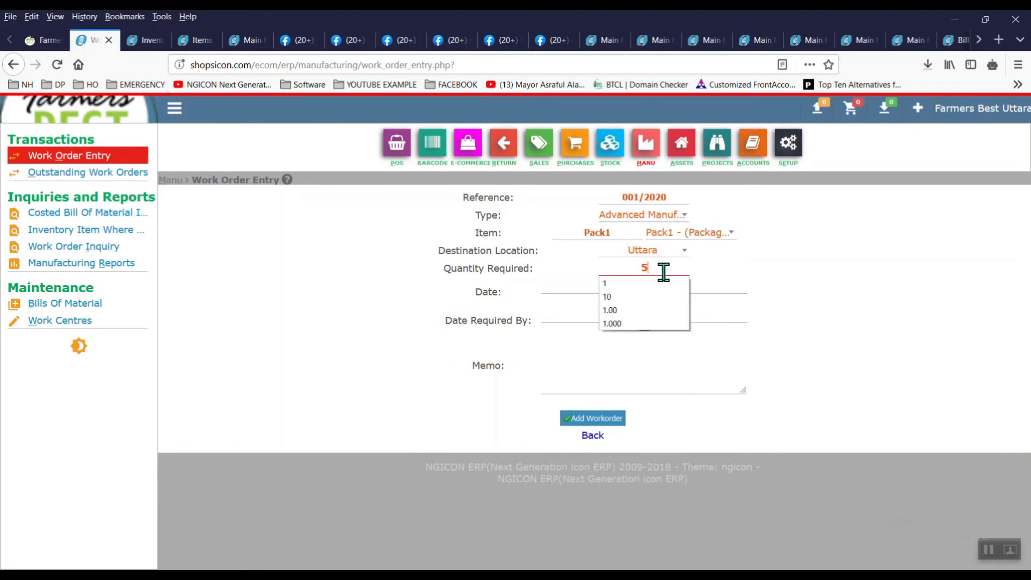
left_click(616, 419)
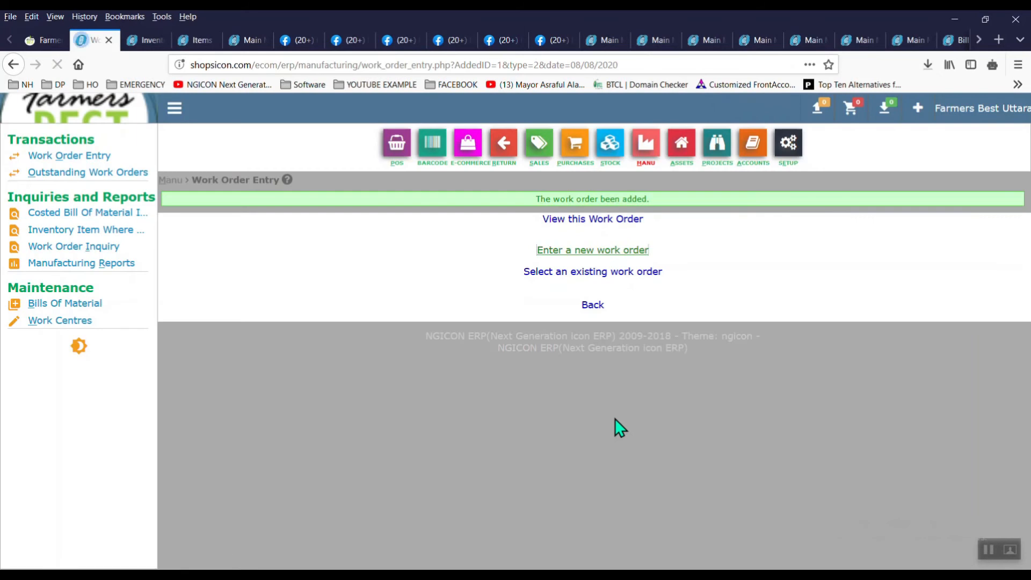
left_click(612, 272)
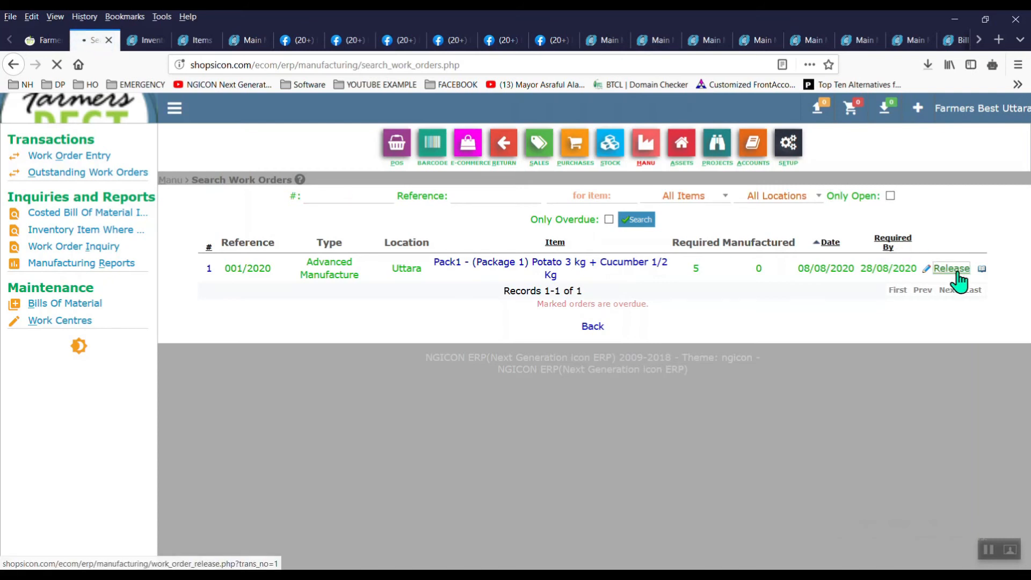
Step: Release work order 001/2020 to manufacturing, then list the outstanding work orders
left_click(957, 272)
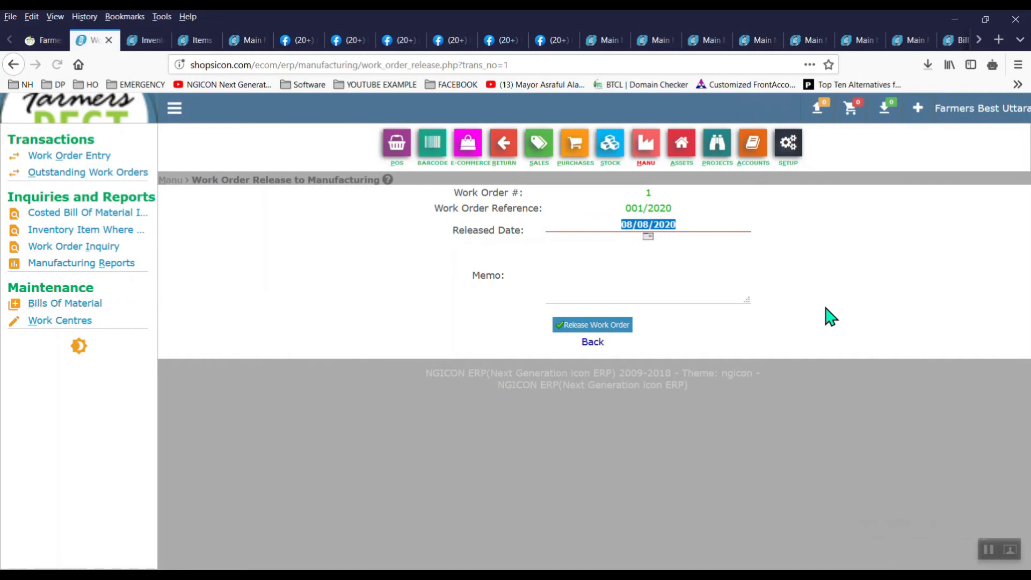
left_click(616, 325)
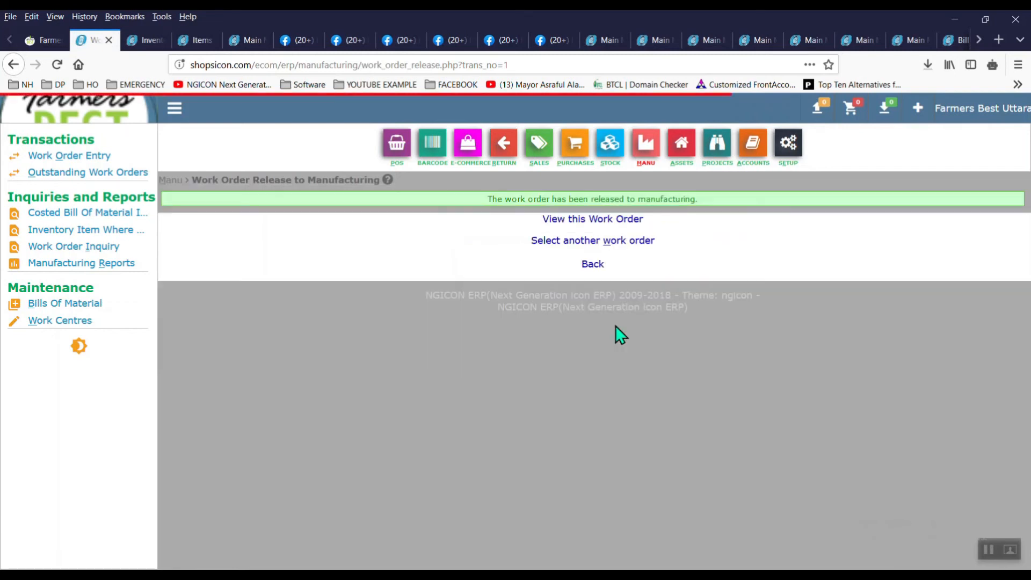
left_click(139, 173)
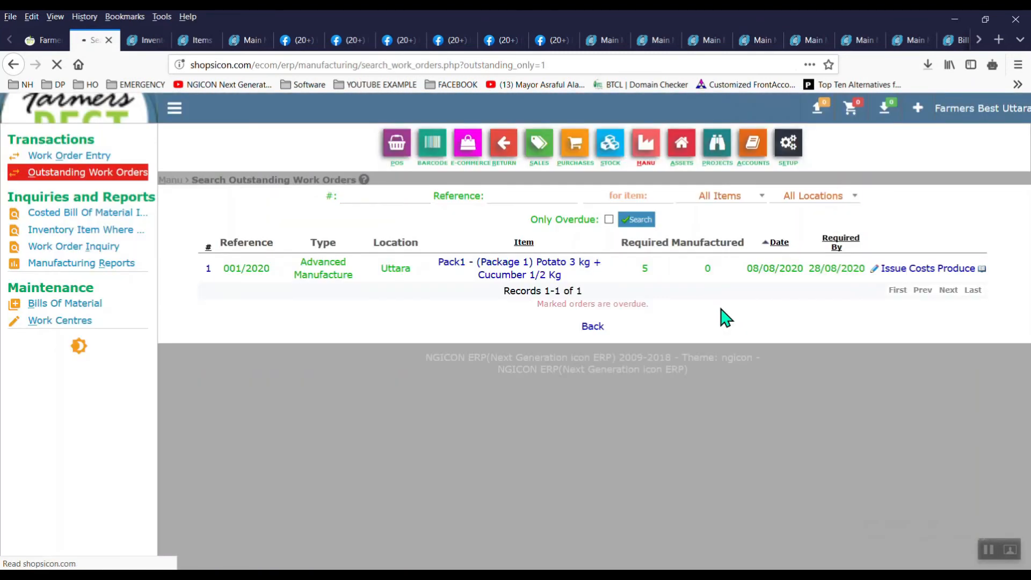
Step: Produce 5 Pack1 on work order 001/2020, close the order and view its details
left_click(950, 272)
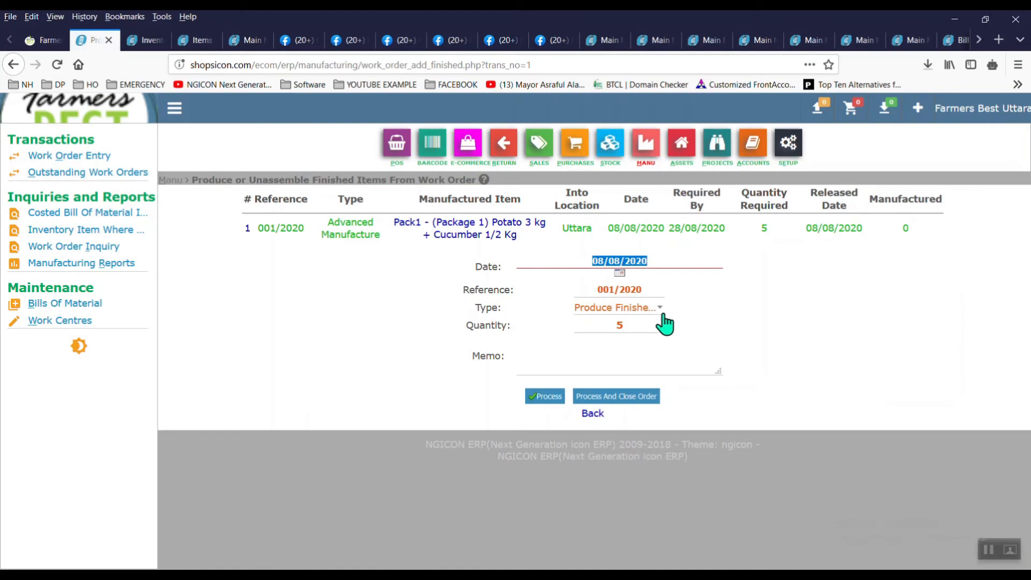
left_click(641, 396)
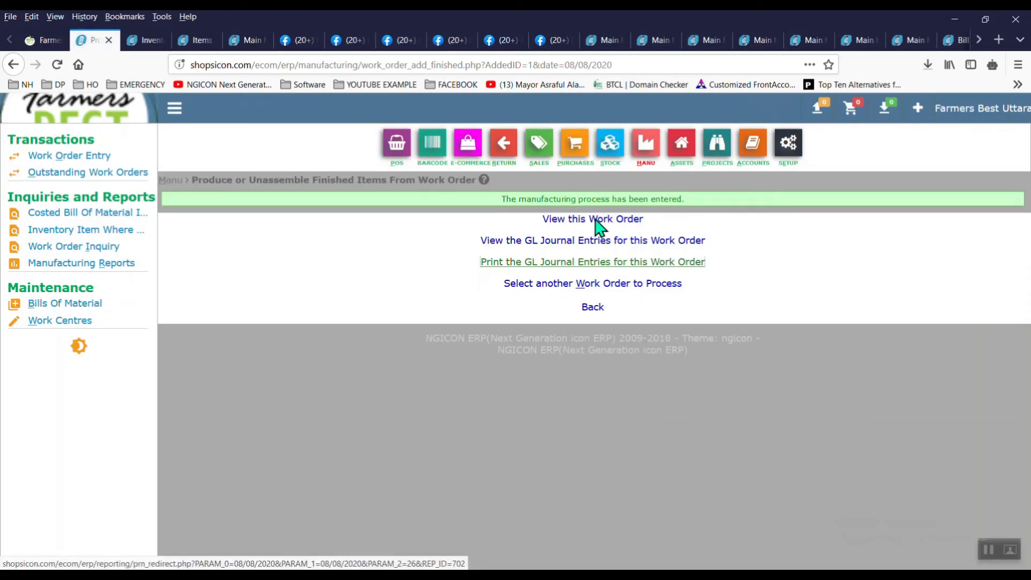
left_click(594, 220)
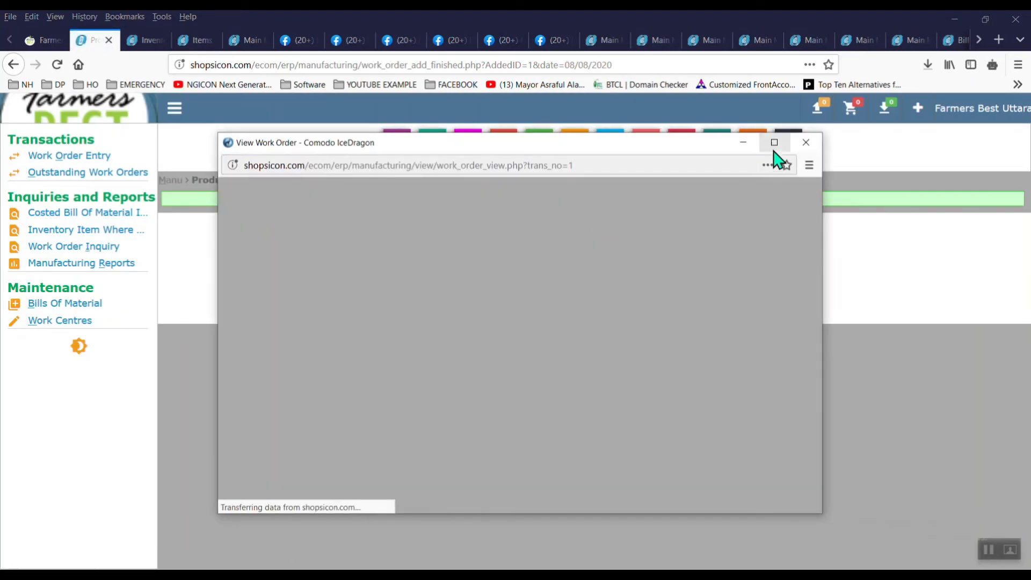
Step: Maximize the work order view and highlight the carton's total quantity 5 and on-hand stock 95
left_click(774, 146)
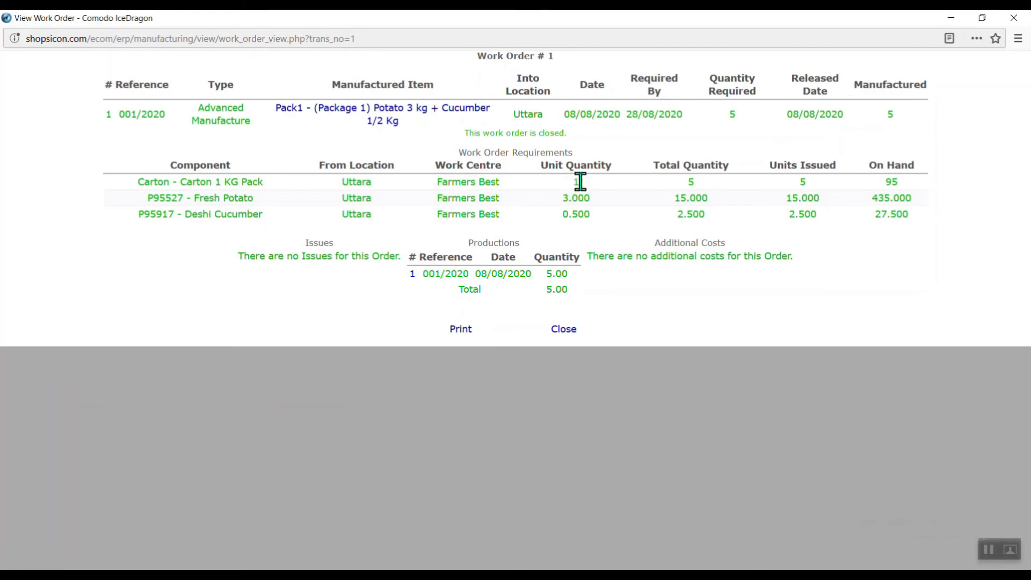
double_click(692, 185)
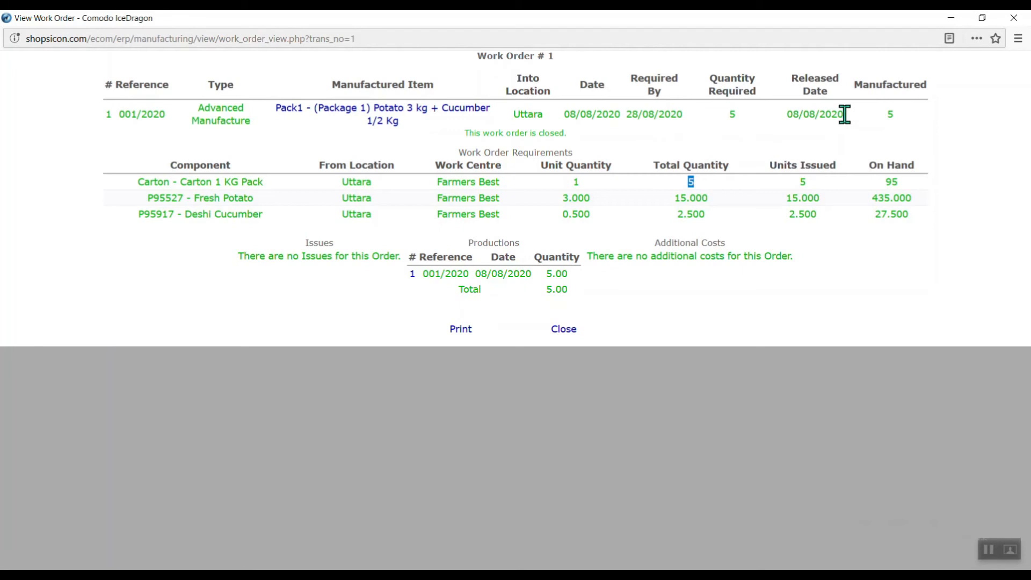
double_click(692, 179)
double_click(893, 181)
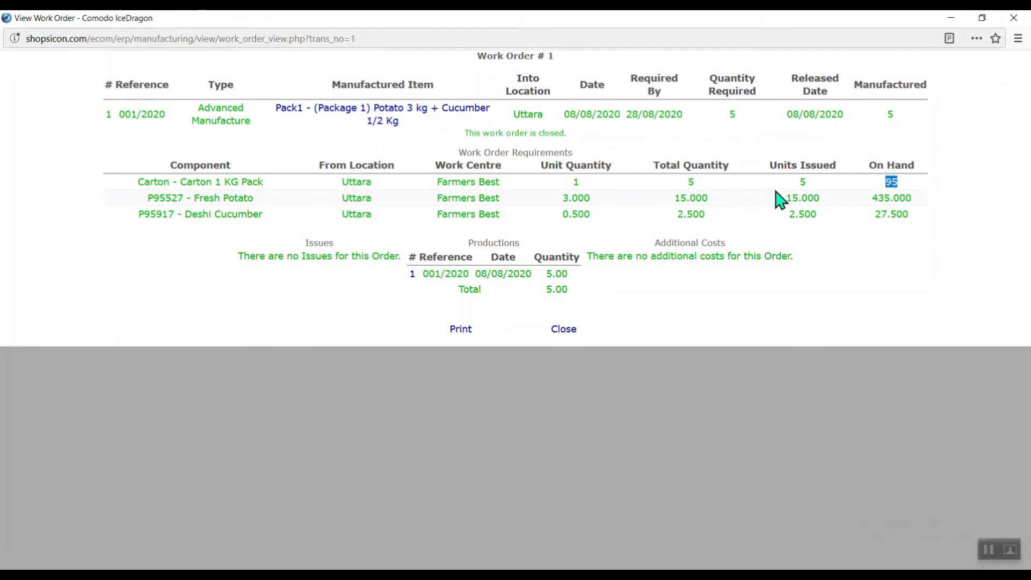
left_click(790, 201)
Step: Highlight potato (15.000 issued, 435.000 on hand) and cucumber (2.500, 27.500 on hand), then close the view
left_click_drag(790, 201, 810, 216)
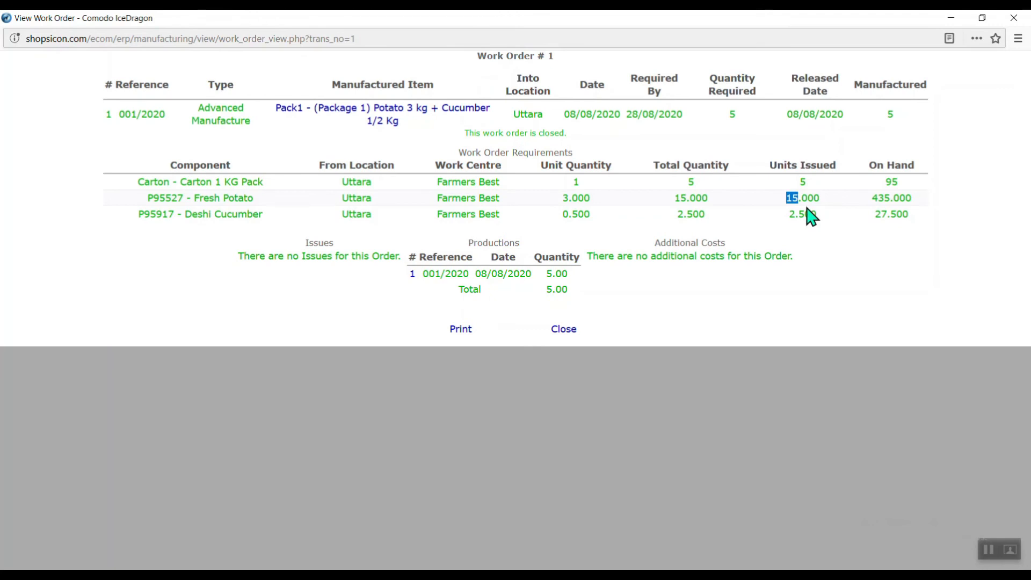
left_click_drag(890, 200, 873, 203)
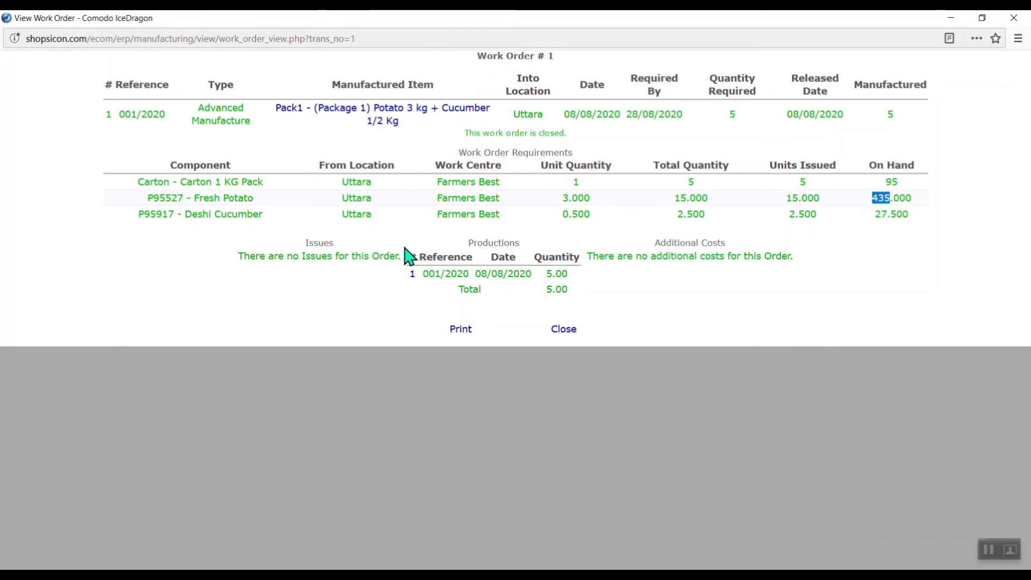
left_click_drag(688, 215, 723, 224)
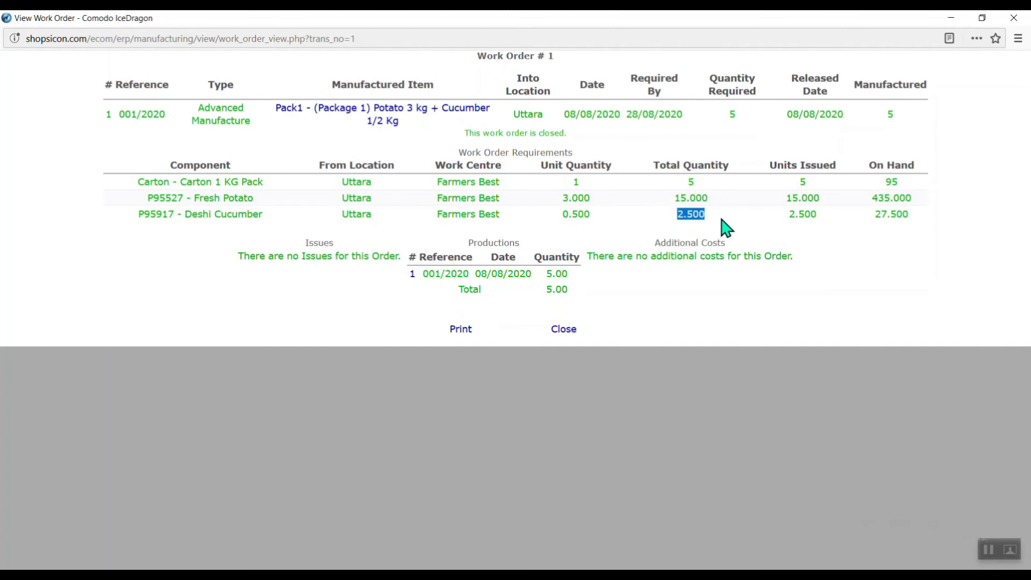
double_click(902, 215)
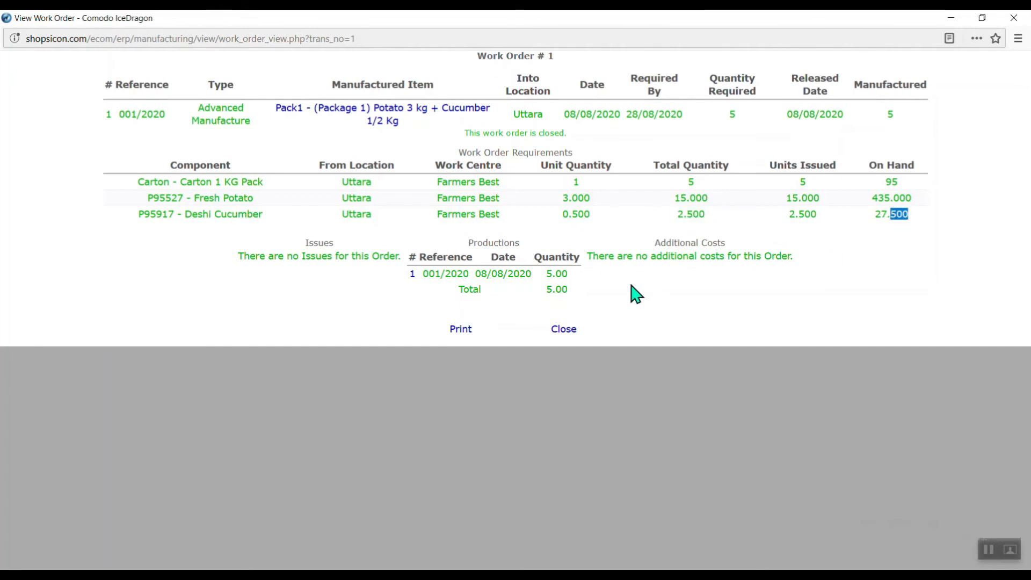
left_click(564, 329)
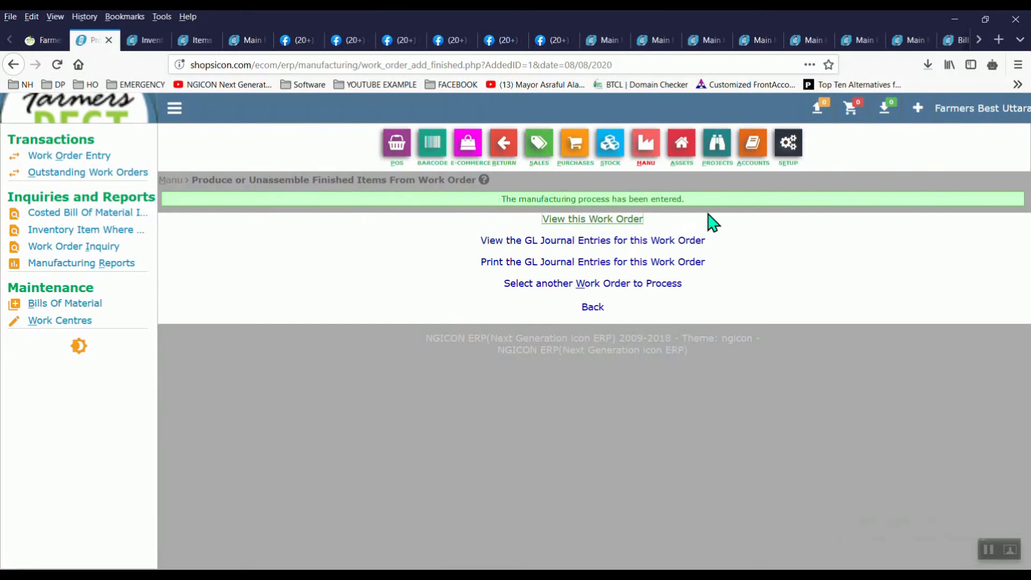
Step: Return to the production confirmation page and open work order 001/2020's GL journal entries
left_click(762, 167)
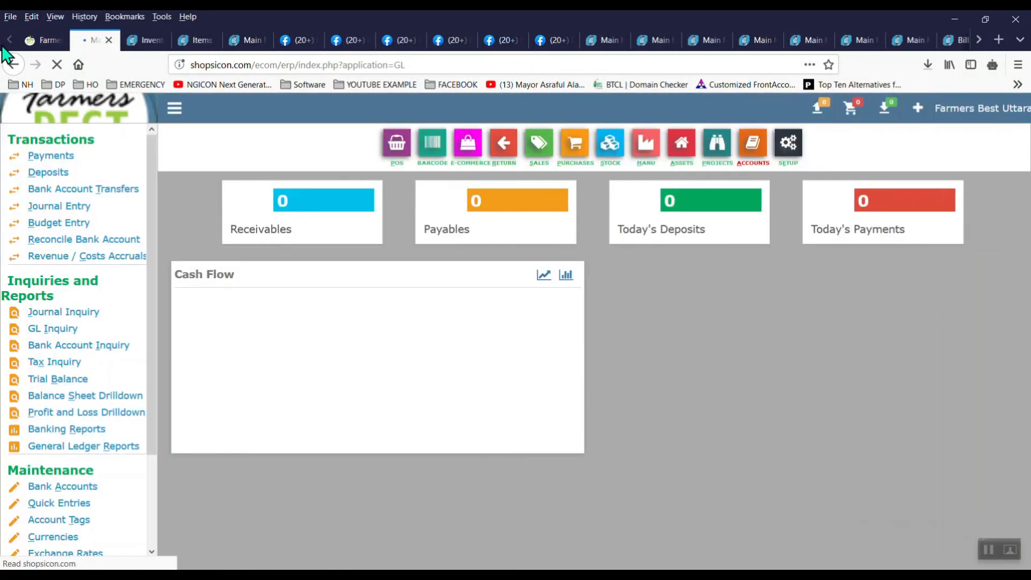
left_click(13, 64)
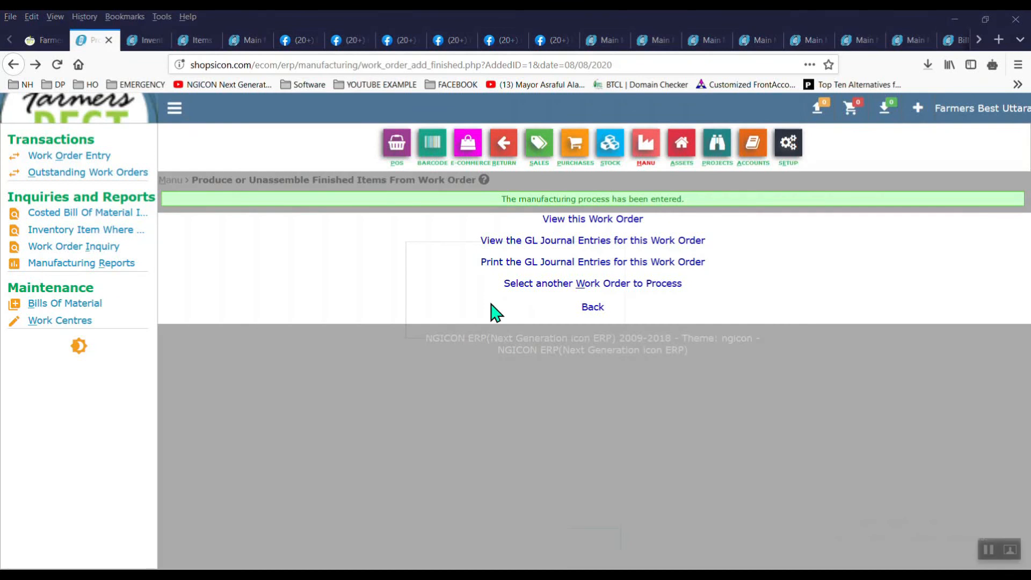
left_click(597, 245)
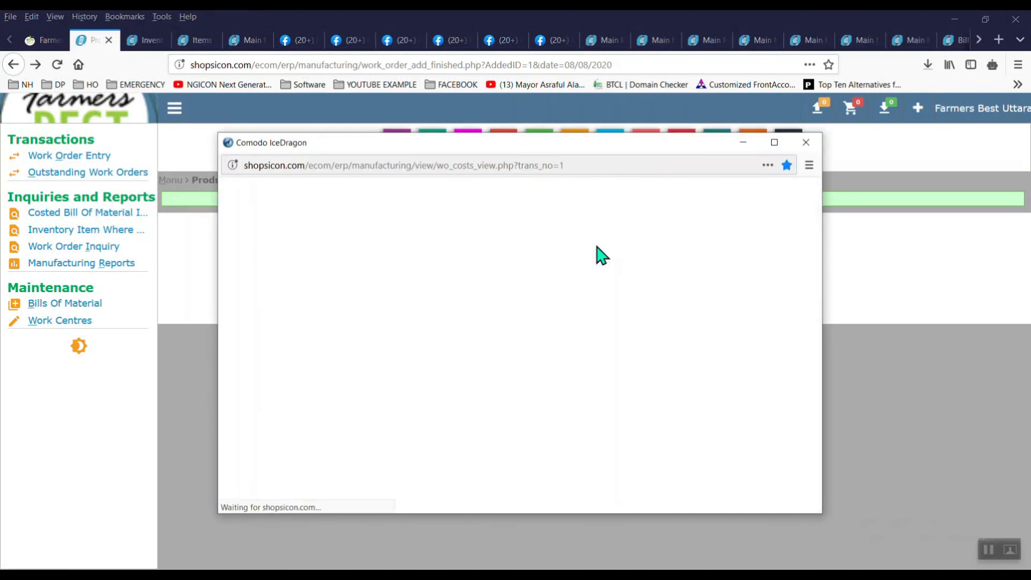
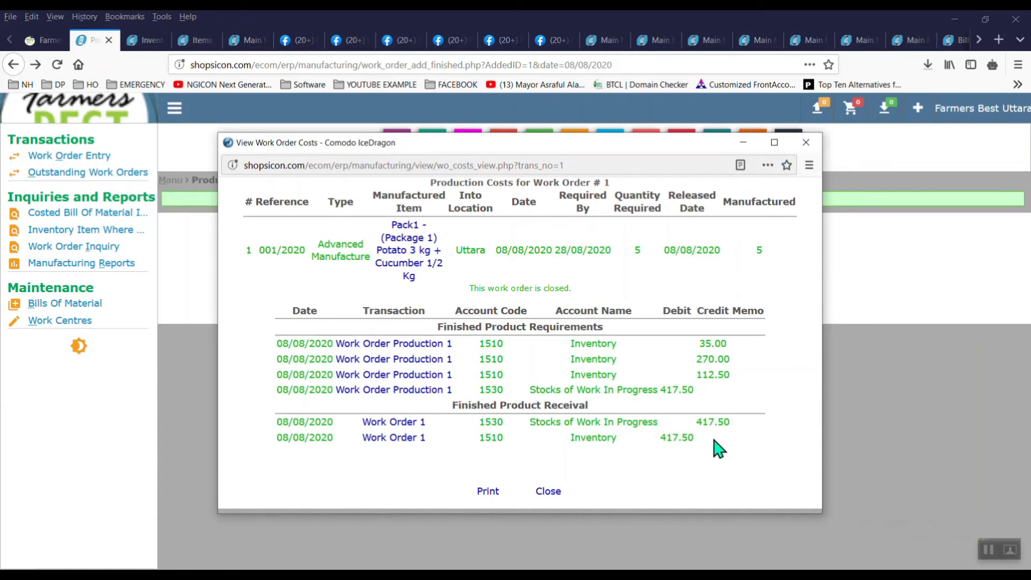
Step: Close the Work Order Costs popup and view Pack1's costed bill of material totalling 83.50 BDT
left_click(550, 492)
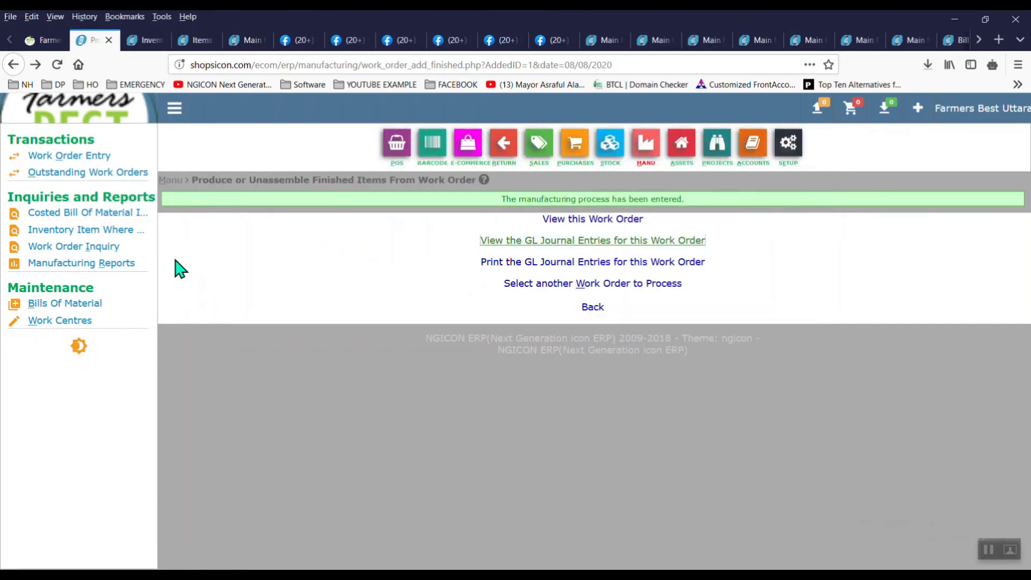
left_click_drag(121, 198, 129, 214)
left_click(129, 214)
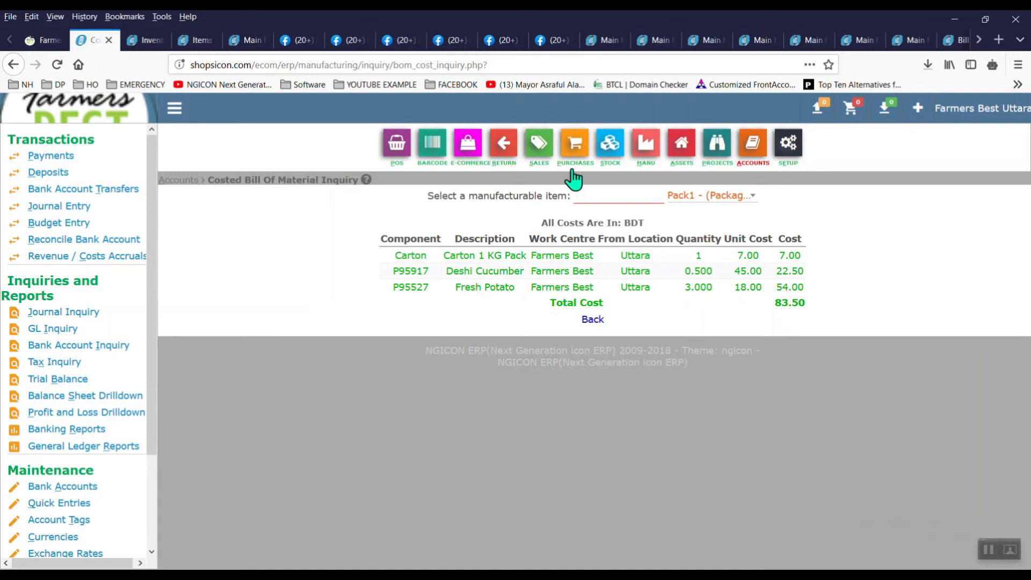
Step: Load the Pack1 package item in the Stock > Items maintenance page
left_click(601, 161)
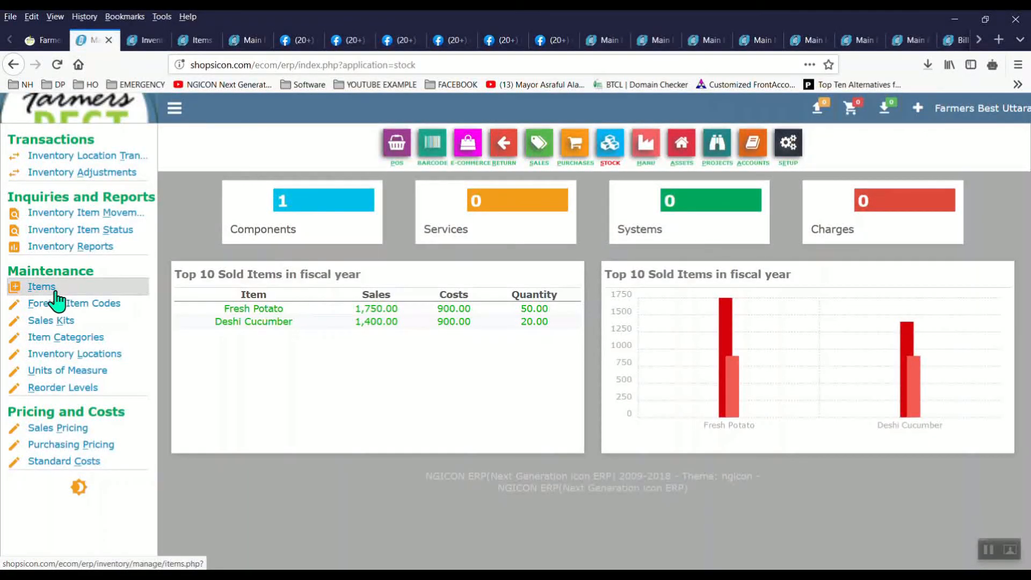
left_click(56, 298)
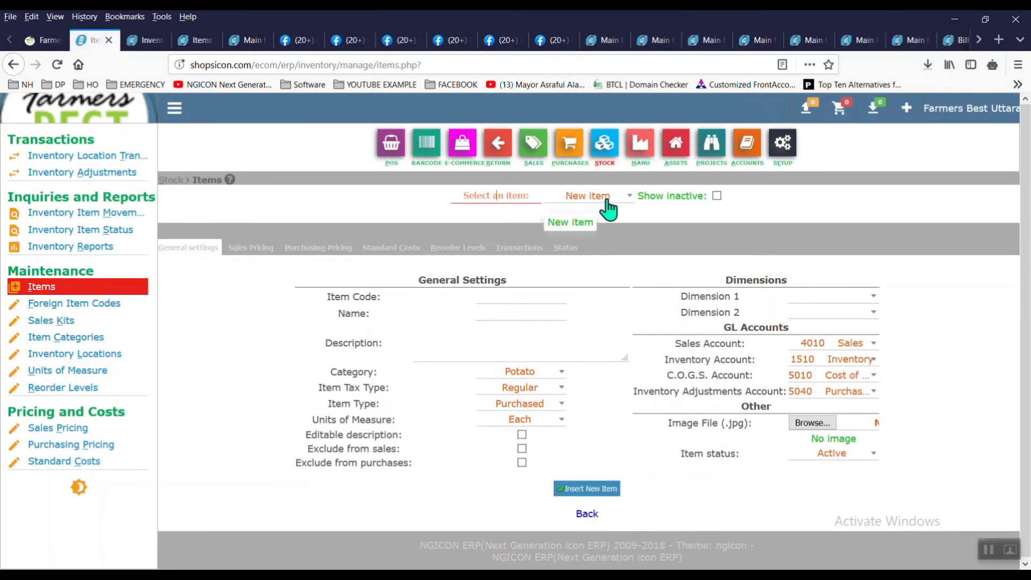
left_click(610, 200)
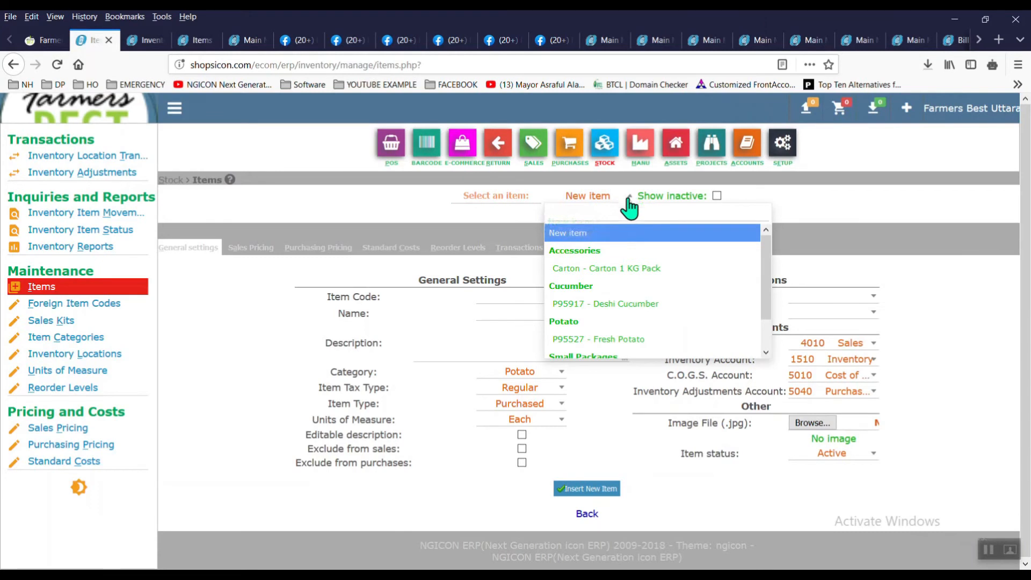
scroll(629, 355, "down", 1)
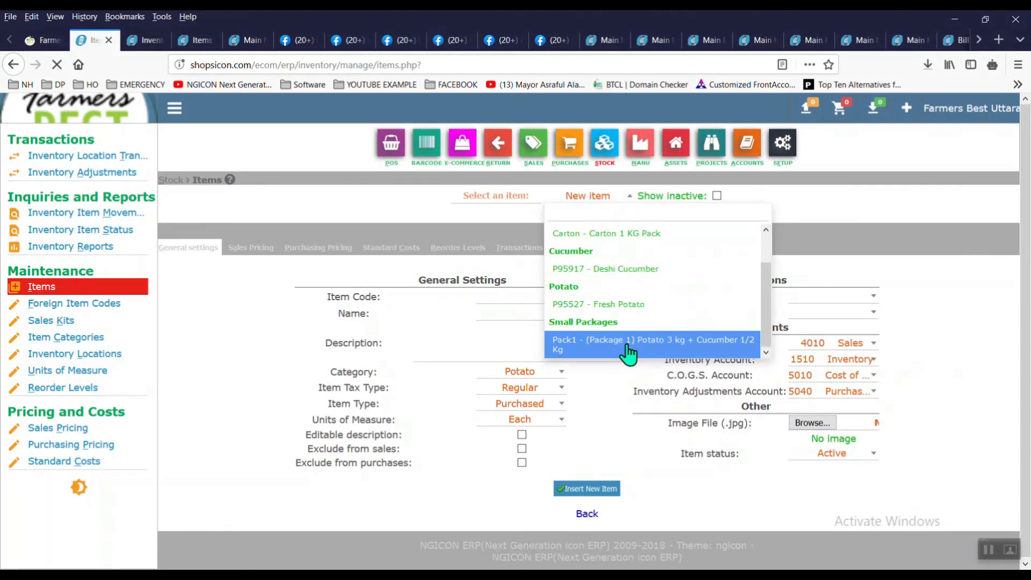
left_click(629, 351)
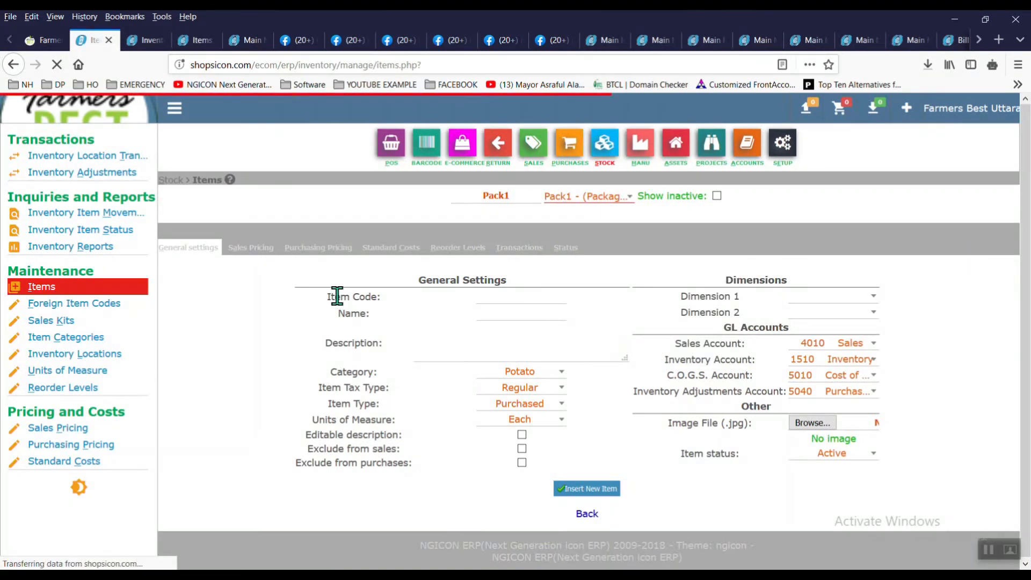
Step: Review Pack1's 110.00 sales price, purchasing prices, 83.50 standard cost and 5 units at Uttara
left_click(260, 257)
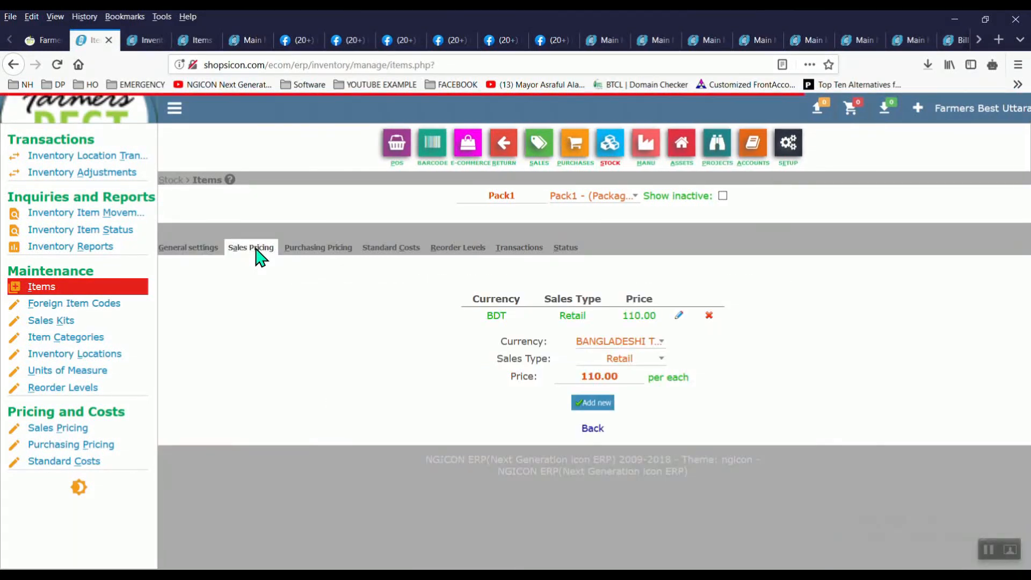
left_click(311, 247)
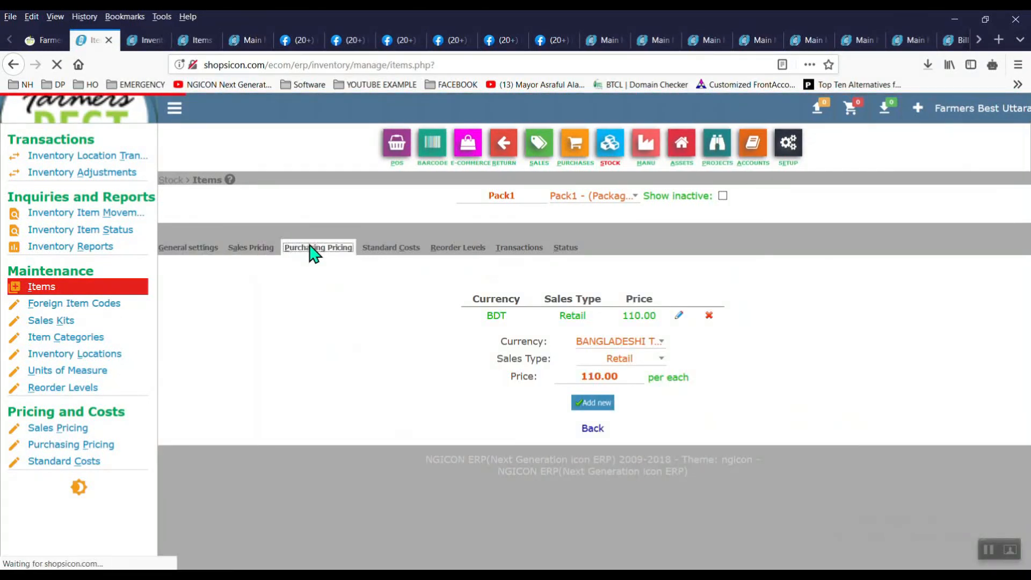
left_click(384, 251)
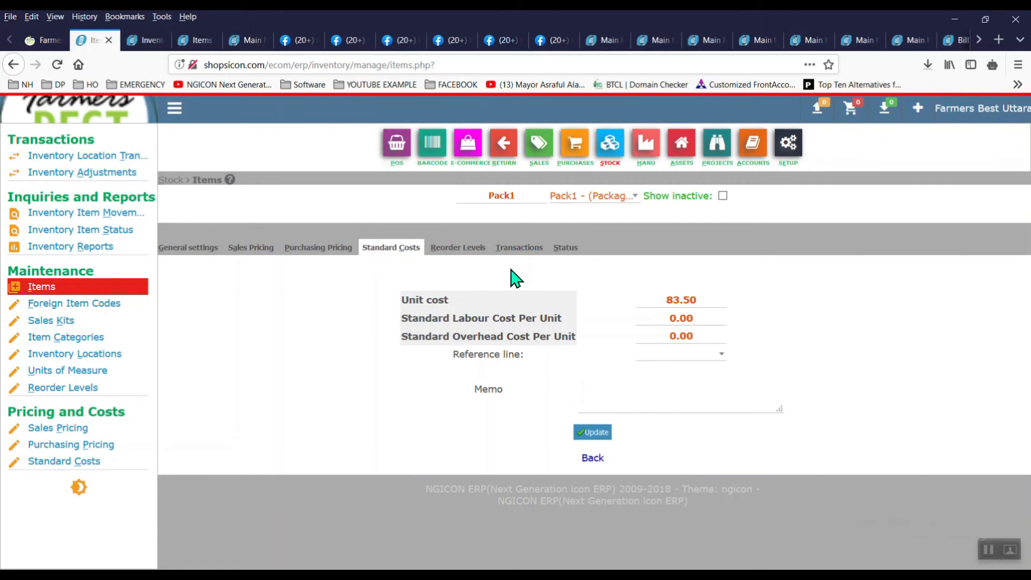
left_click(472, 251)
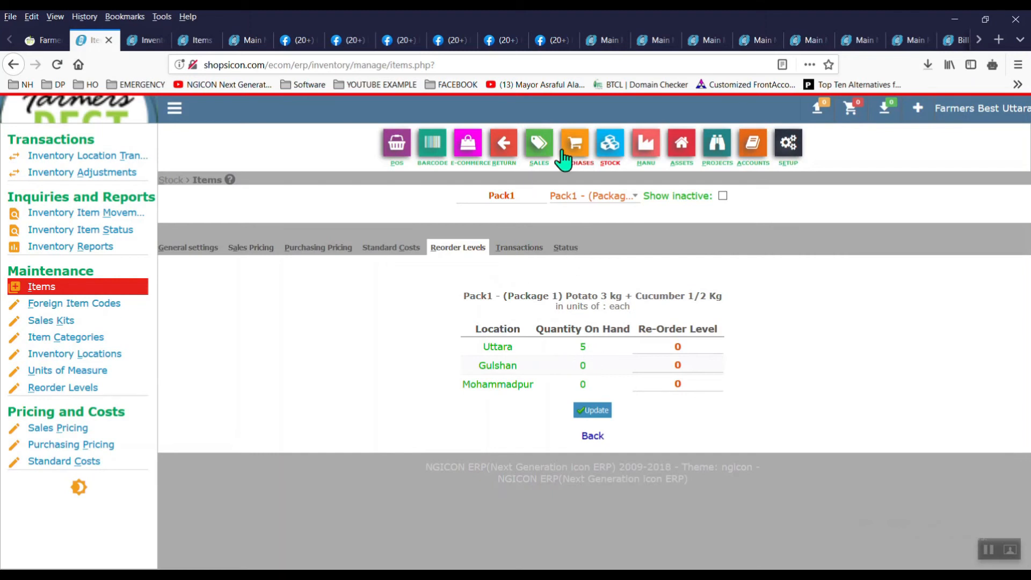
Step: Start a new customer in Add and Manage Customers, entering the customer's name and short name
left_click(543, 153)
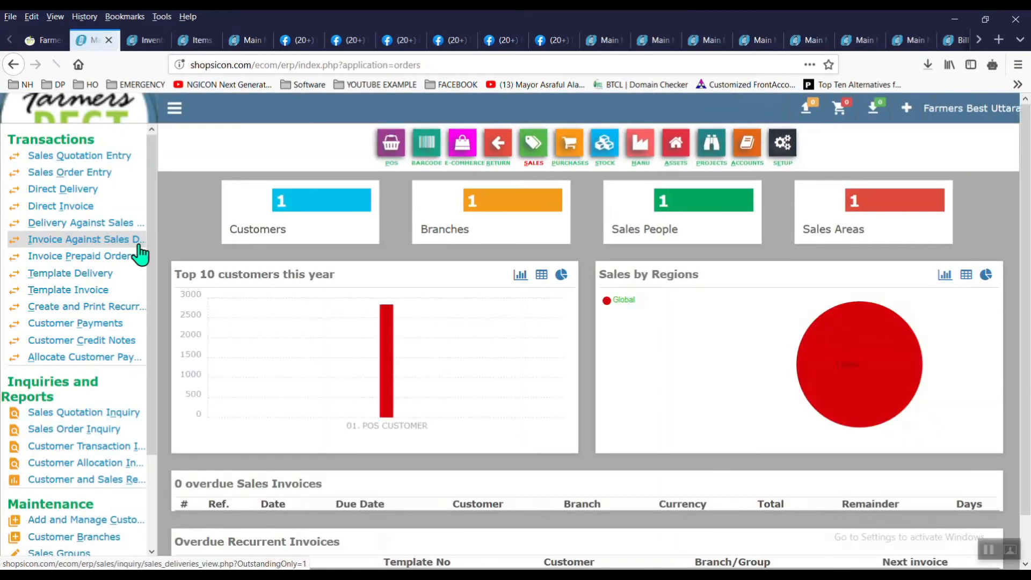
left_click(98, 520)
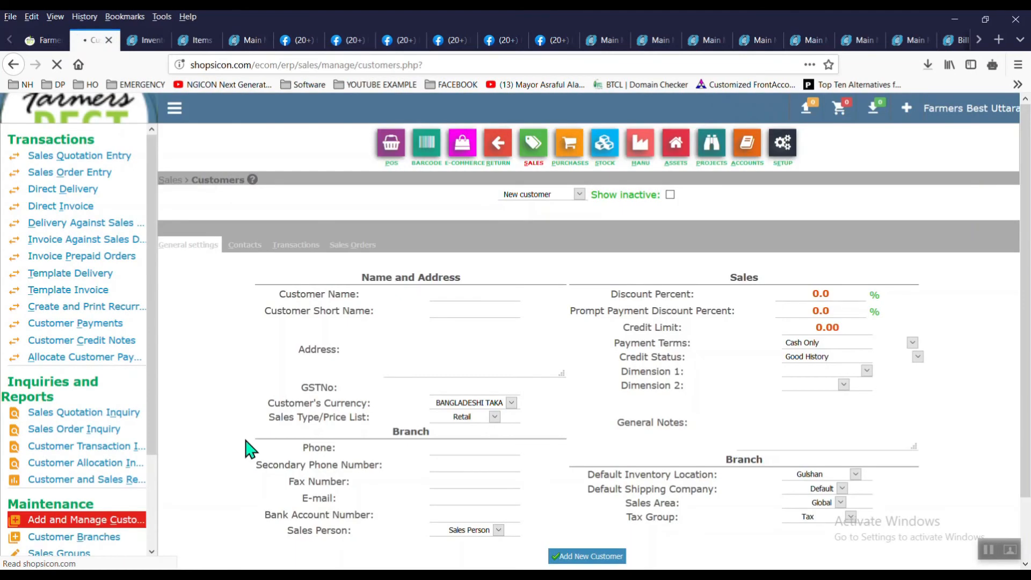
left_click(487, 302)
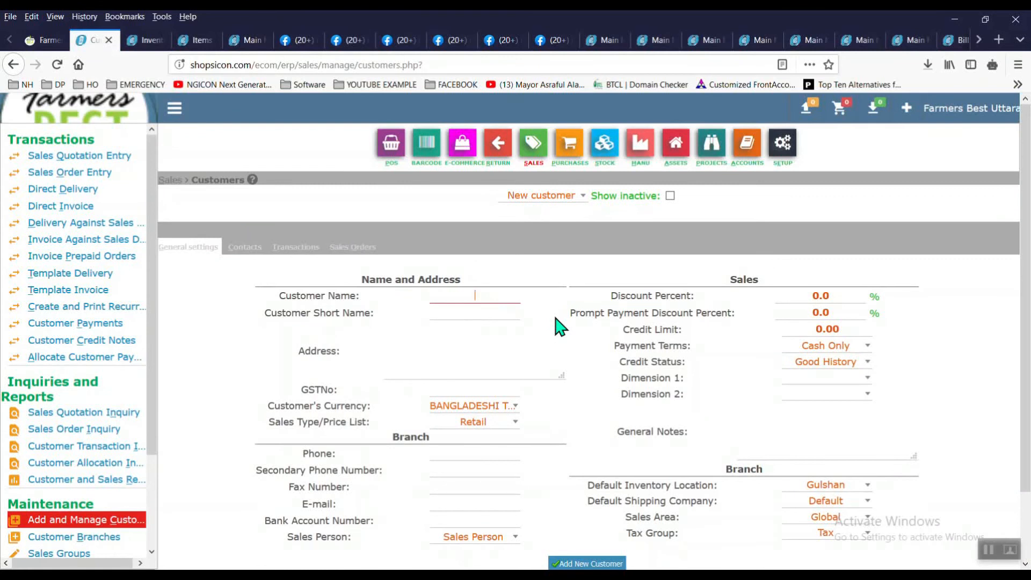
left_click(990, 550)
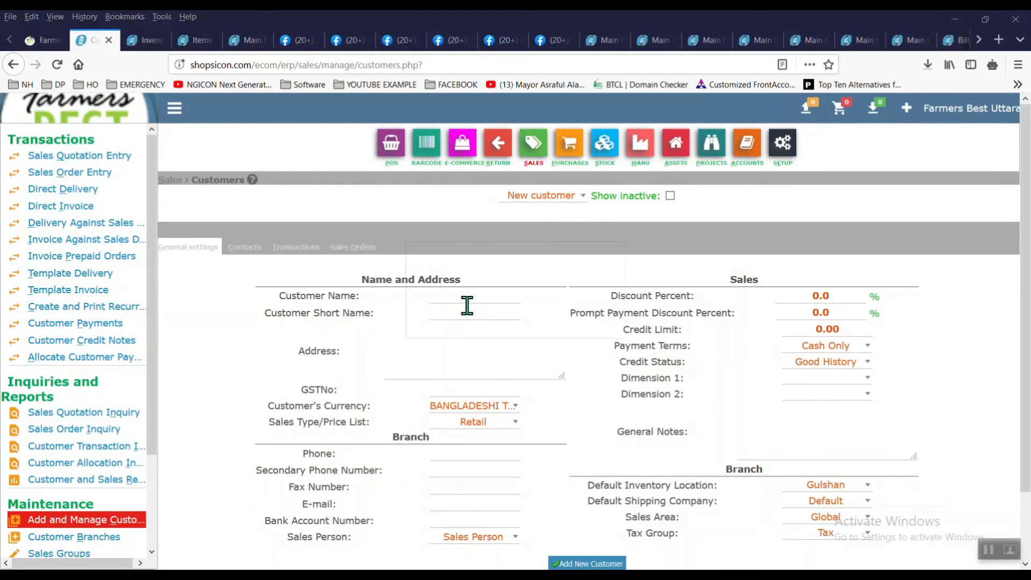
left_click(471, 299)
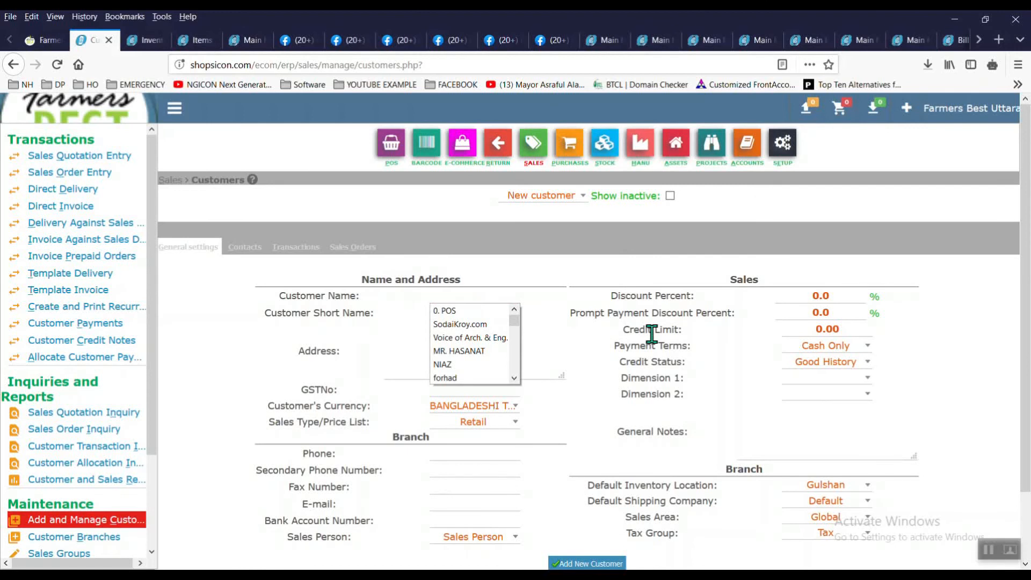
type("MR.")
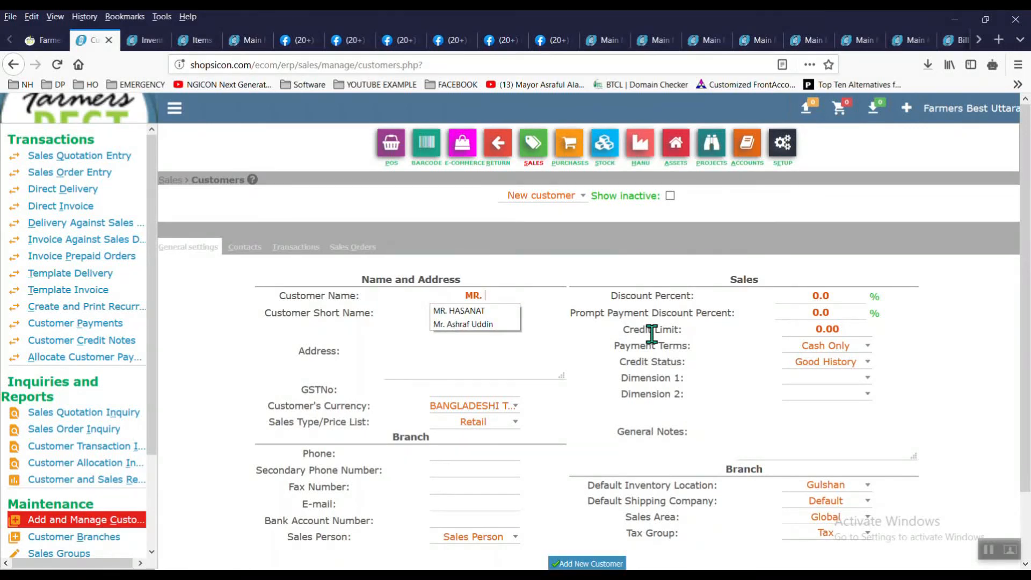
left_click(483, 312)
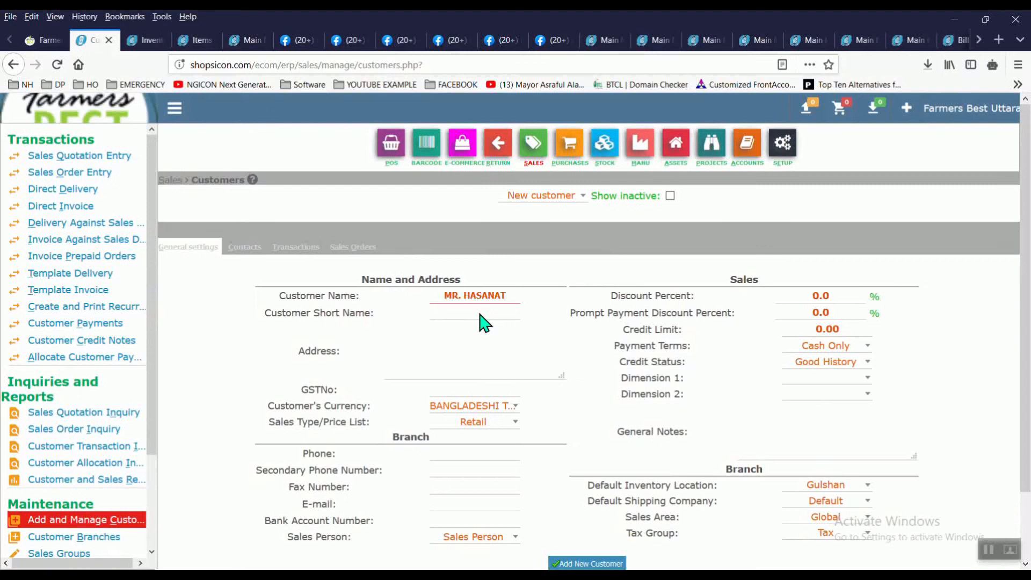
left_click(480, 315)
type("MR. HASANAT")
left_click(475, 343)
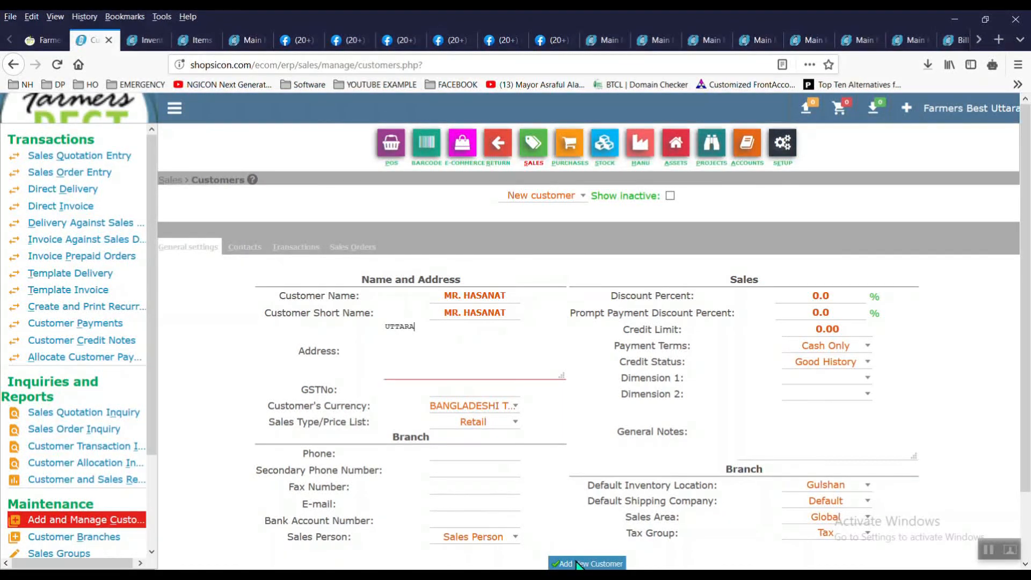
Step: Fill in the customer's e-mail address and save the new cash-only customer
left_click(471, 504)
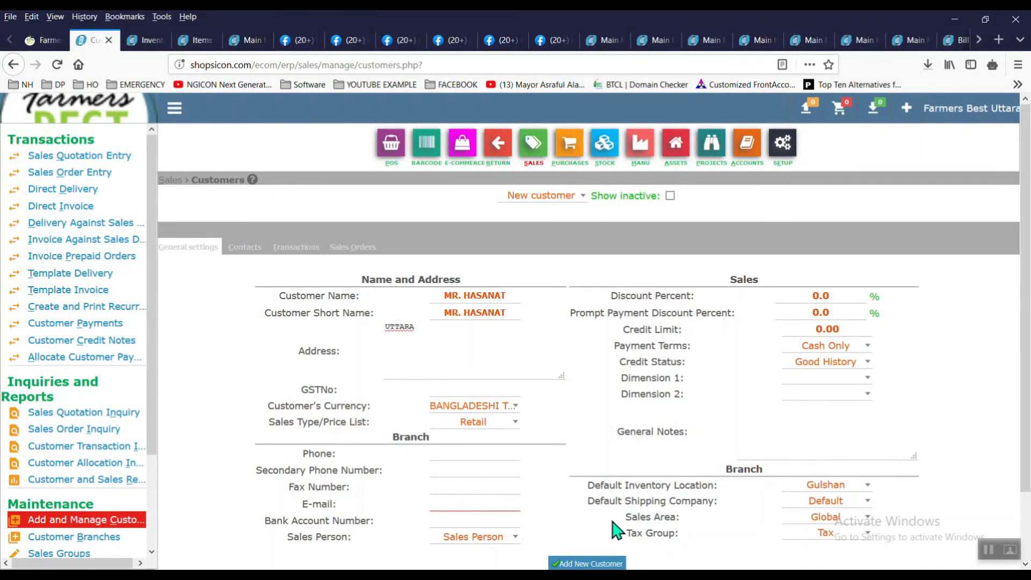
left_click(989, 550)
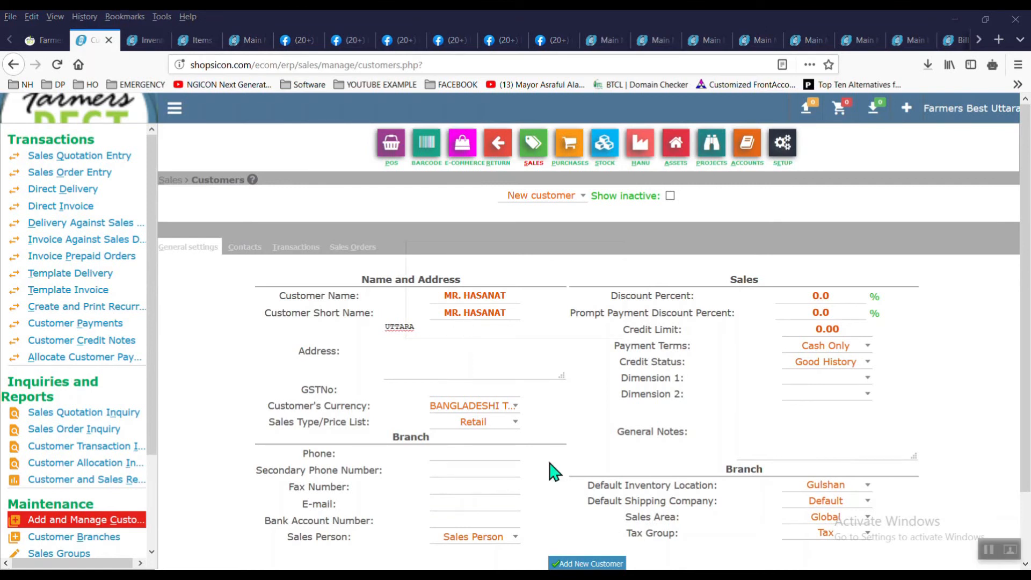
left_click(491, 501)
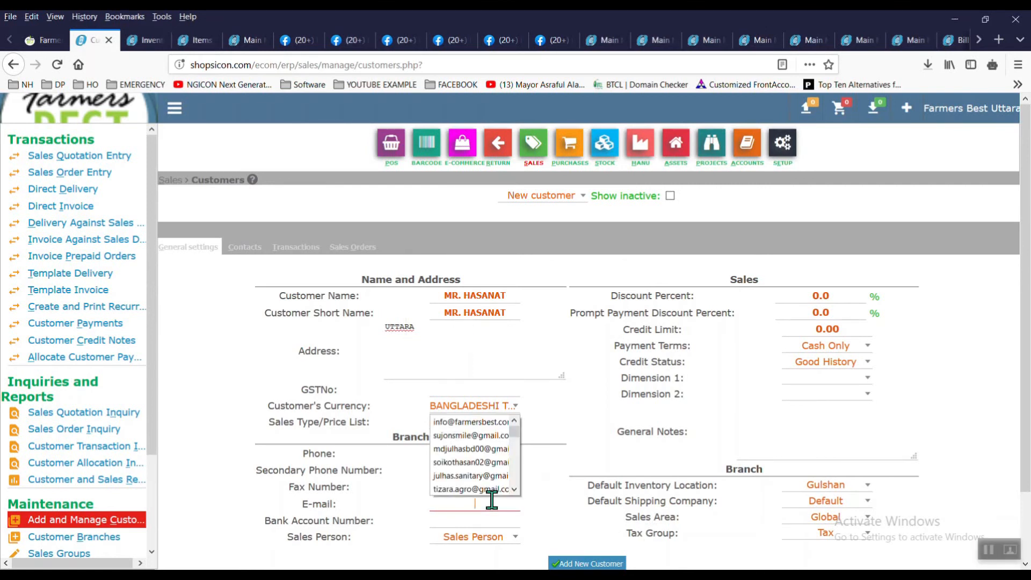
key("ctrl+v")
left_click(543, 511)
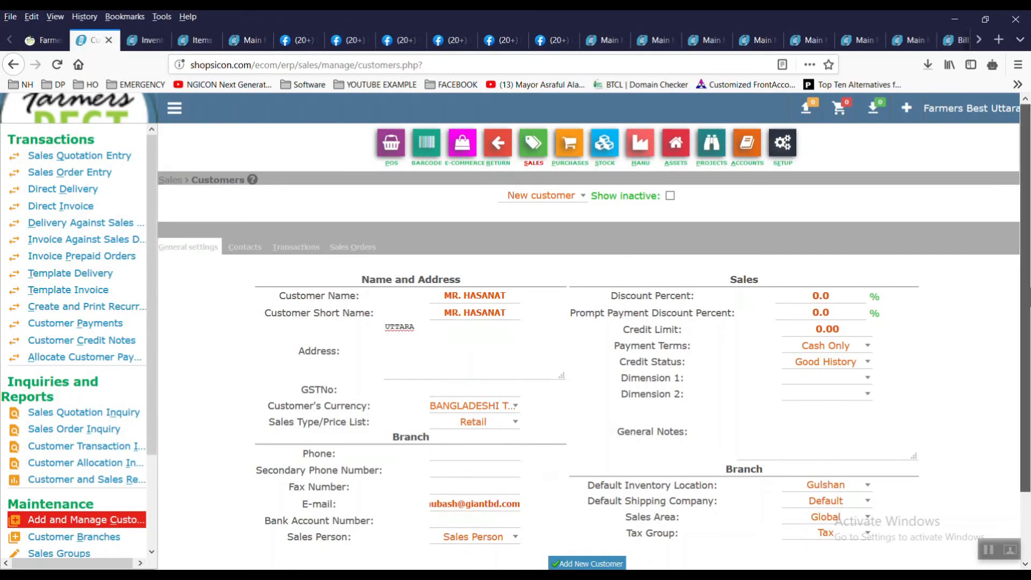
scroll(571, 505, "down", 2)
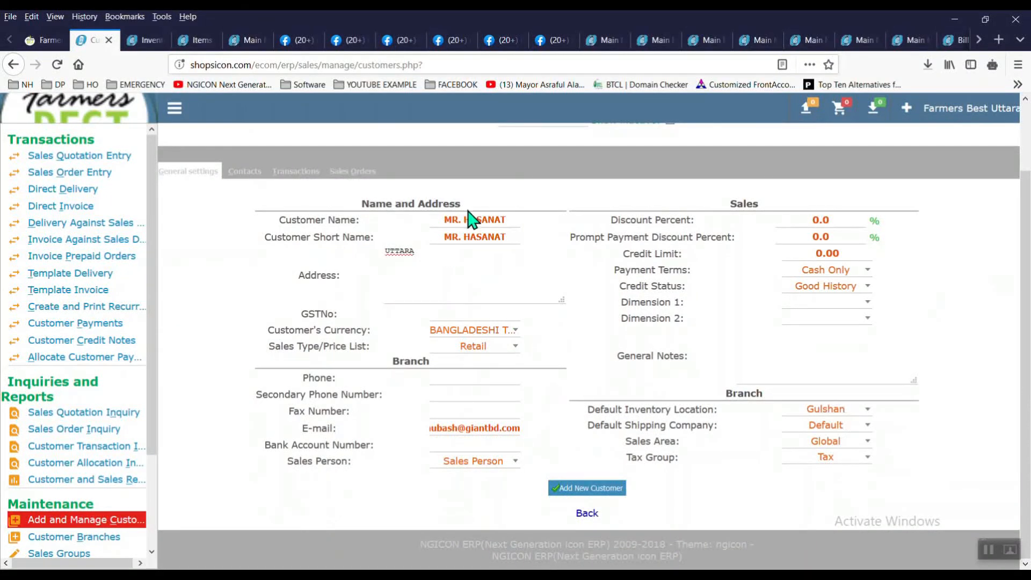
left_click(578, 490)
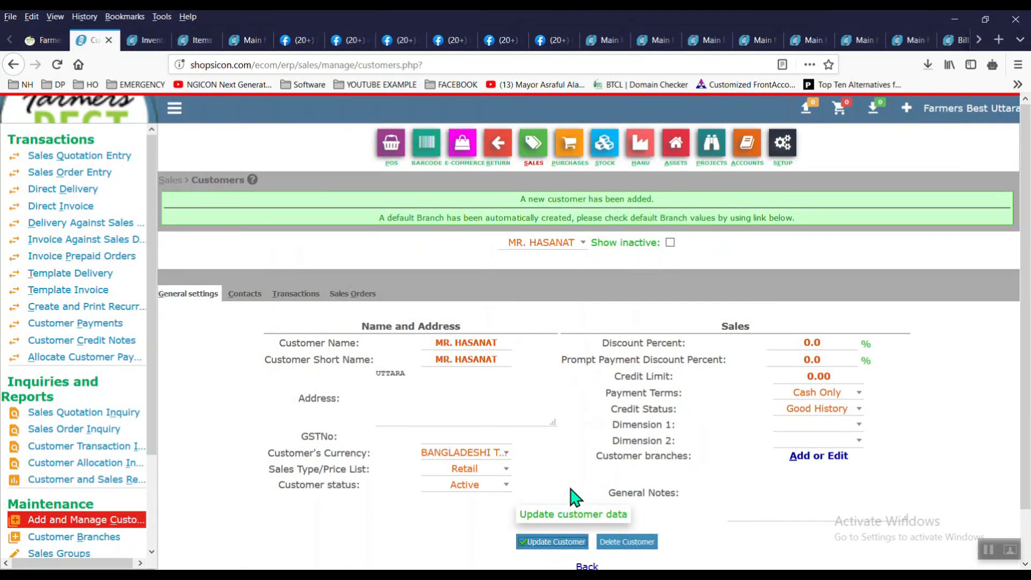
Step: Start a quotation for the new customer with a line of 2 Pack1 packages
left_click(99, 161)
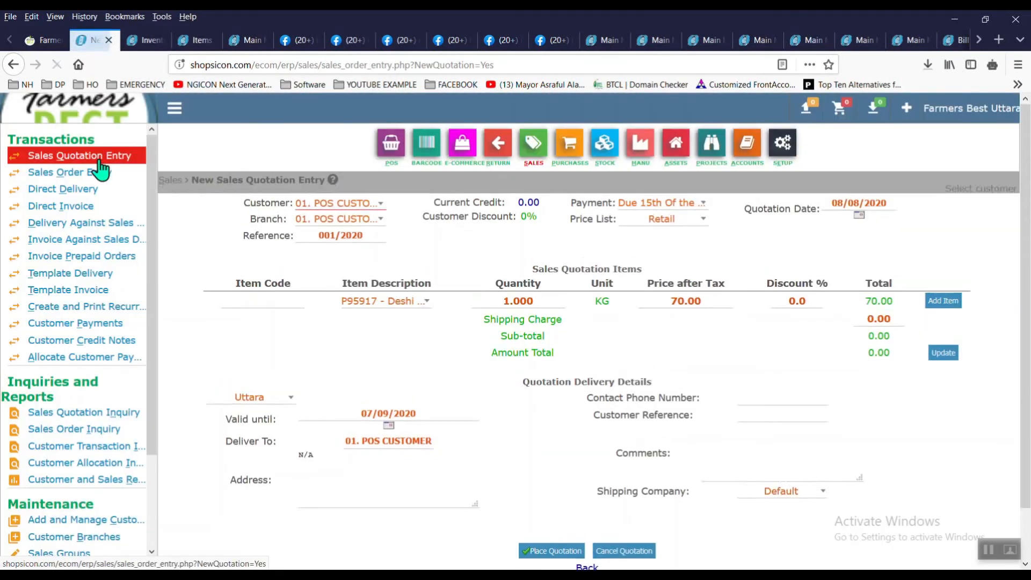
left_click(379, 210)
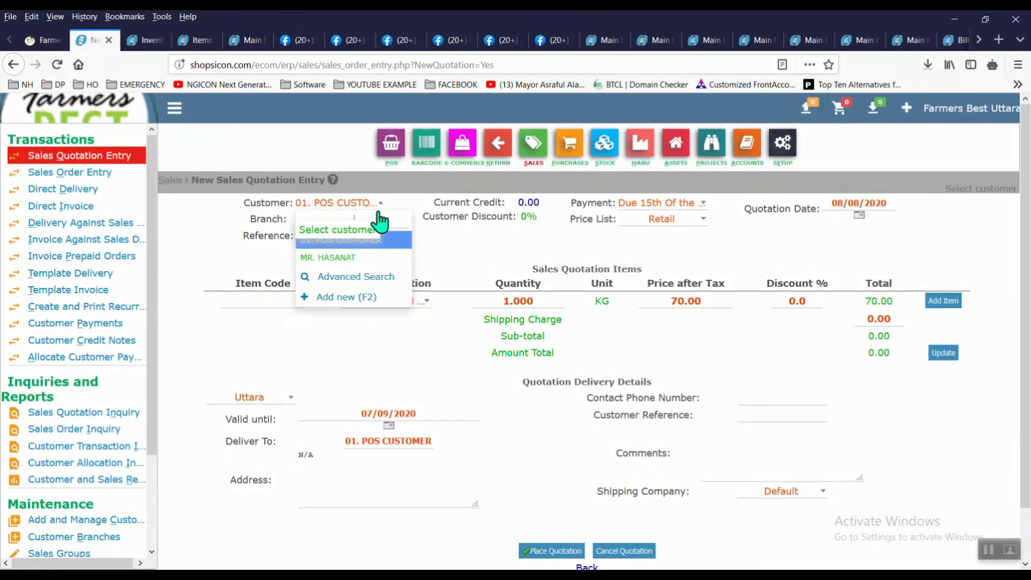
left_click(373, 259)
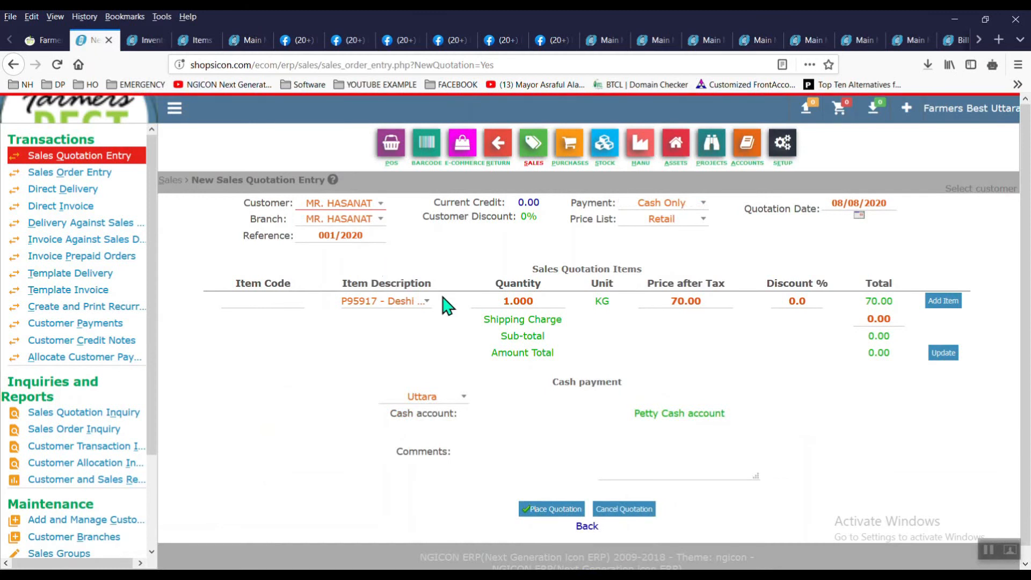
left_click(418, 306)
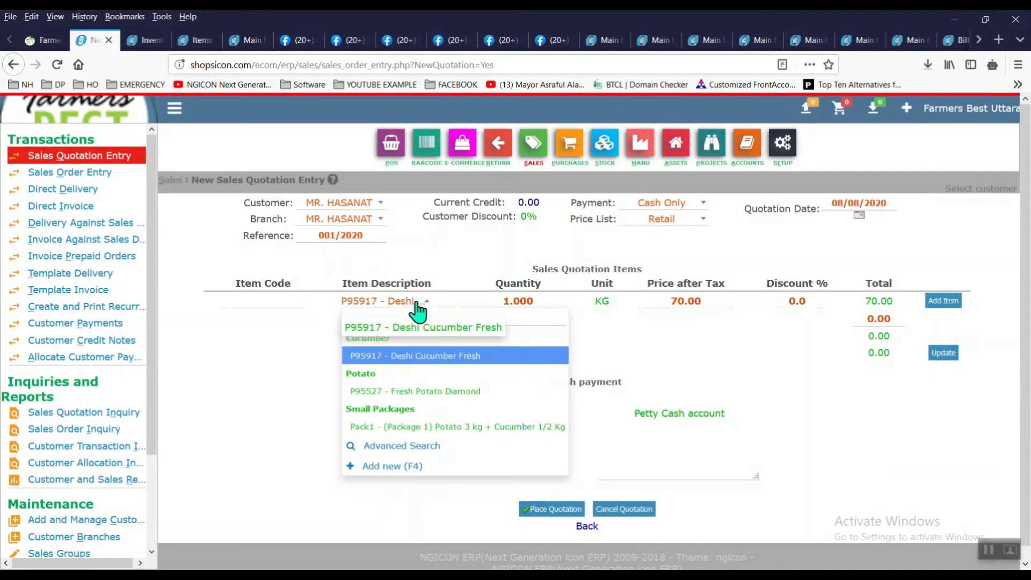
left_click(466, 428)
left_click(484, 292)
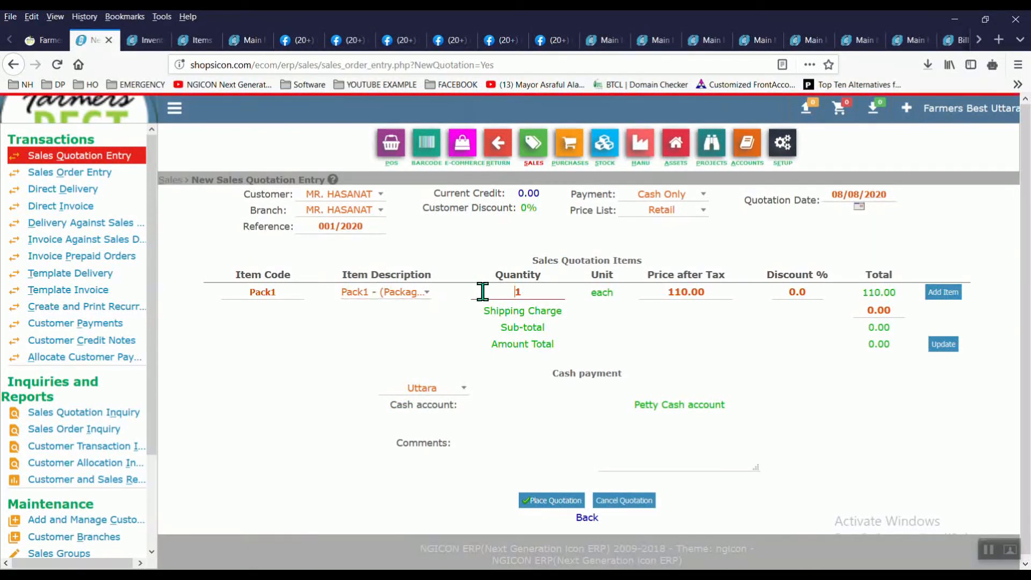
type("2")
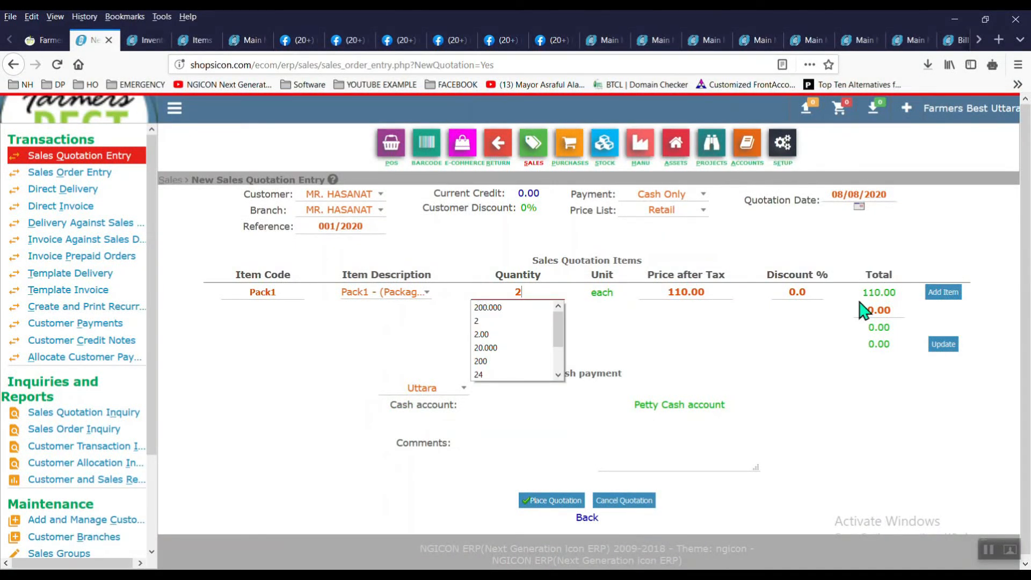
left_click(941, 299)
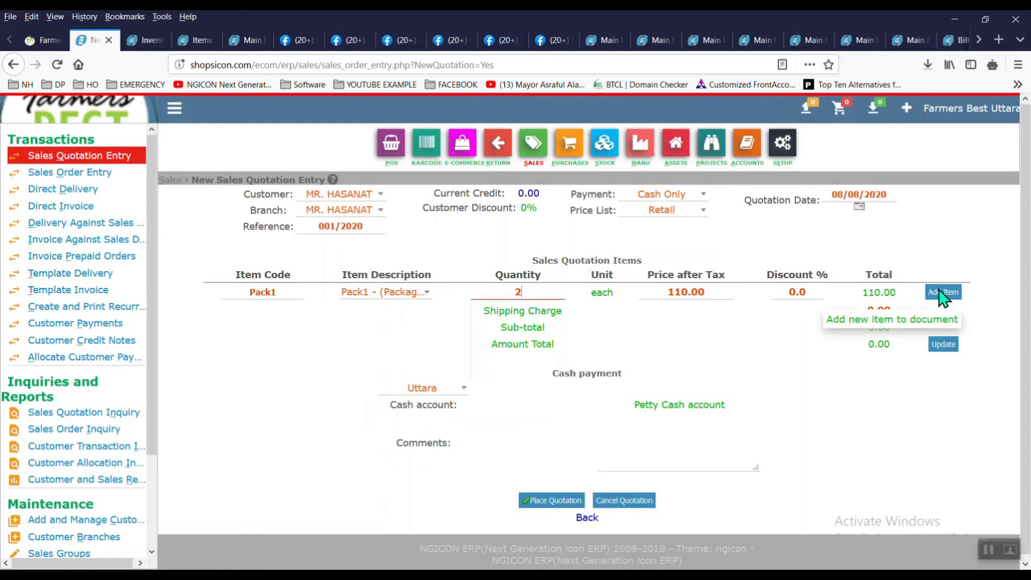
Step: Keep Cash Only payment terms and place the 220.00 quotation
left_click(696, 198)
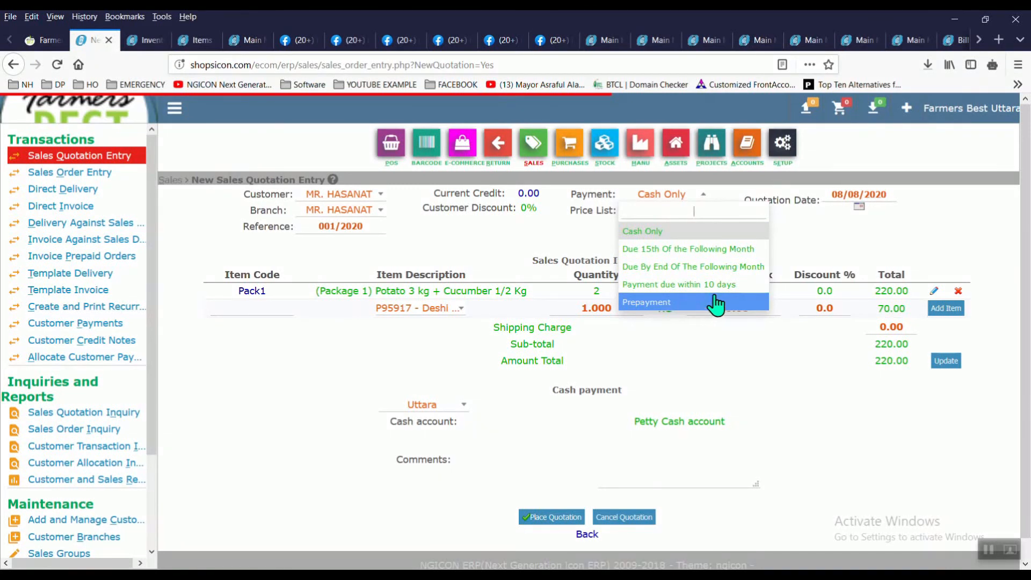
left_click(914, 226)
scroll(1026, 312, "down", 1)
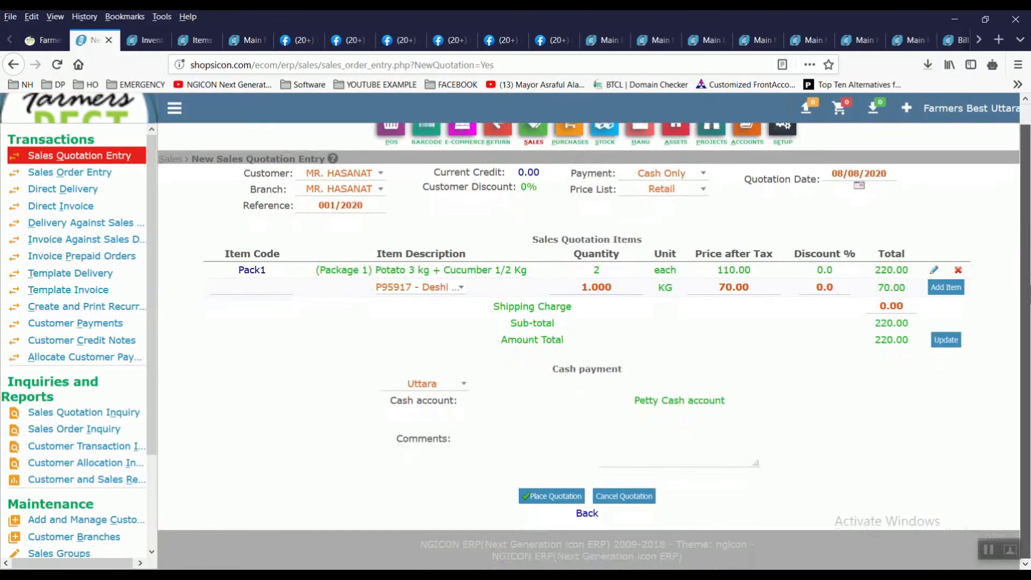
left_click(557, 499)
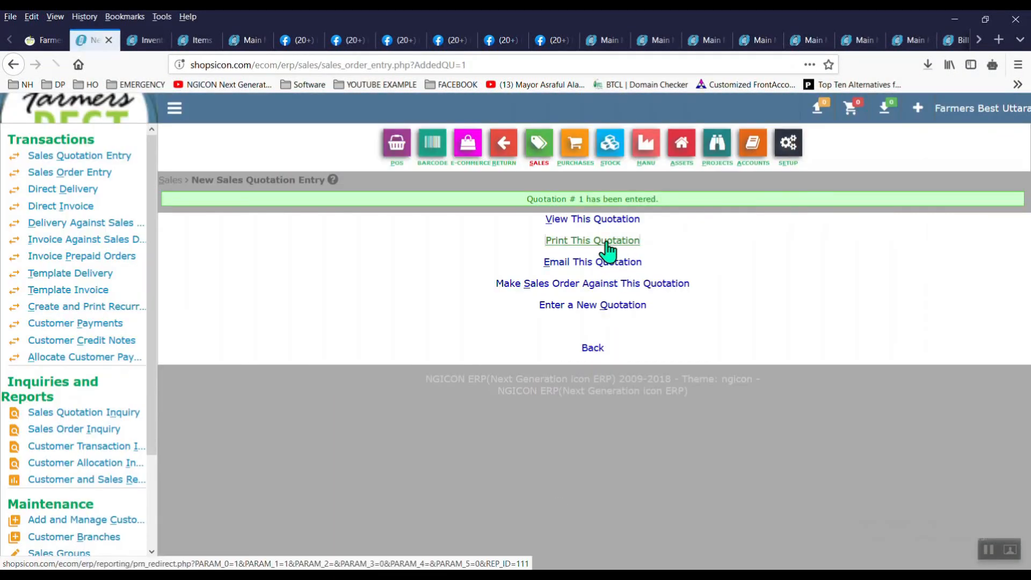
Step: Open quotation 001/2020's printout in a new tab and view it
right_click(607, 243)
left_click(634, 250)
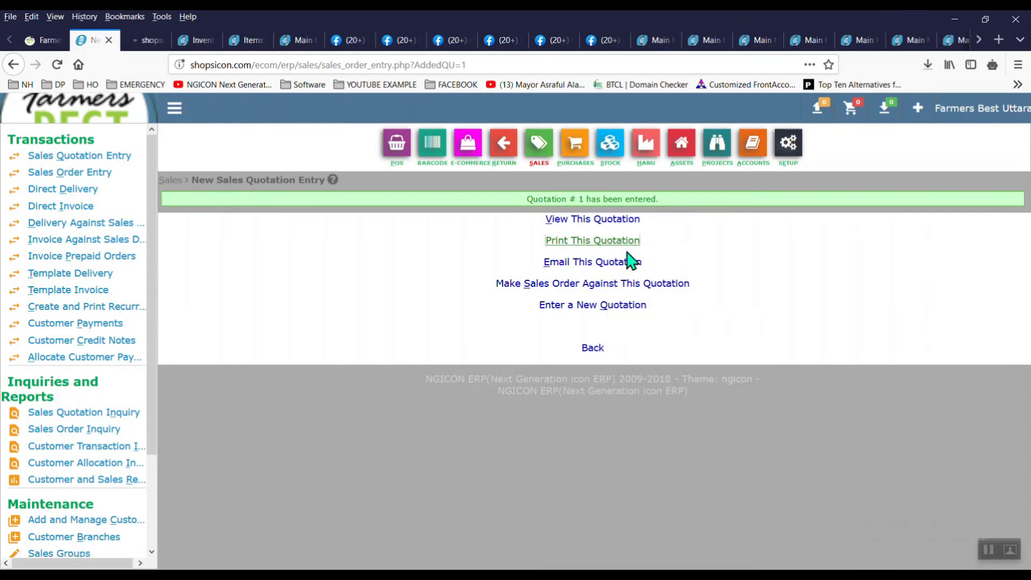
left_click(142, 41)
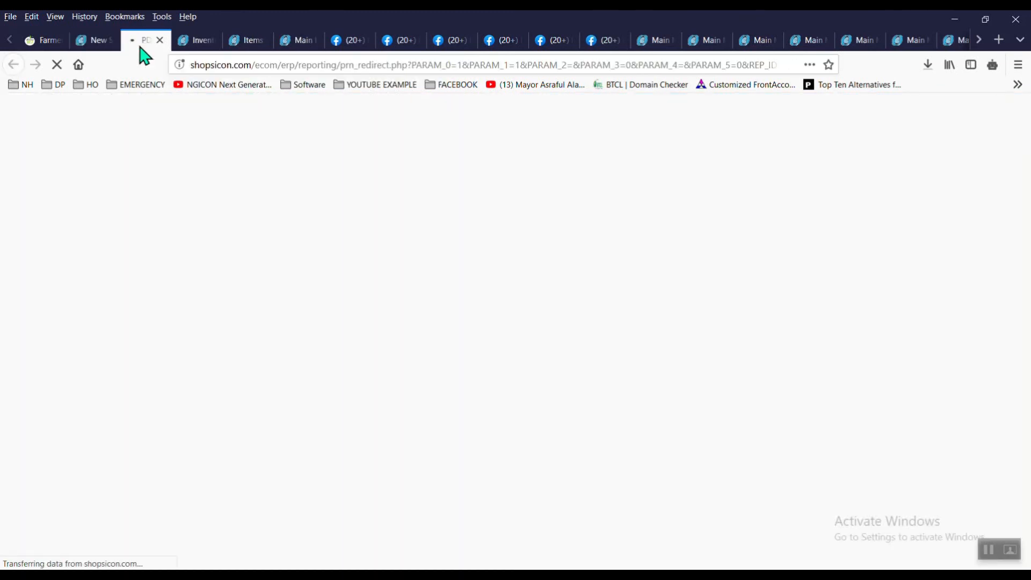
left_click(97, 46)
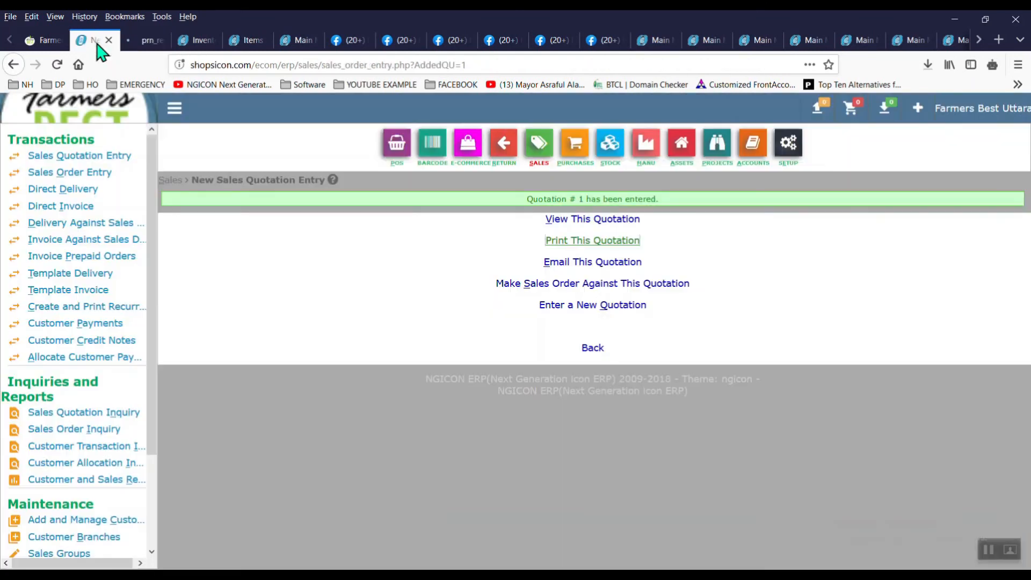
Step: Email the quotation to the customer and review its 220.00 PDF
left_click(574, 265)
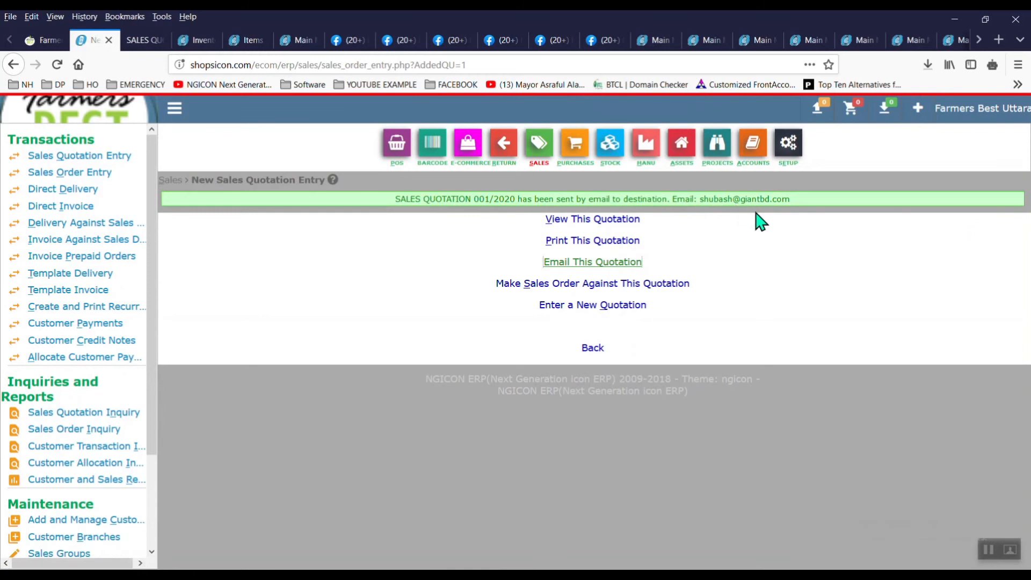
left_click(139, 42)
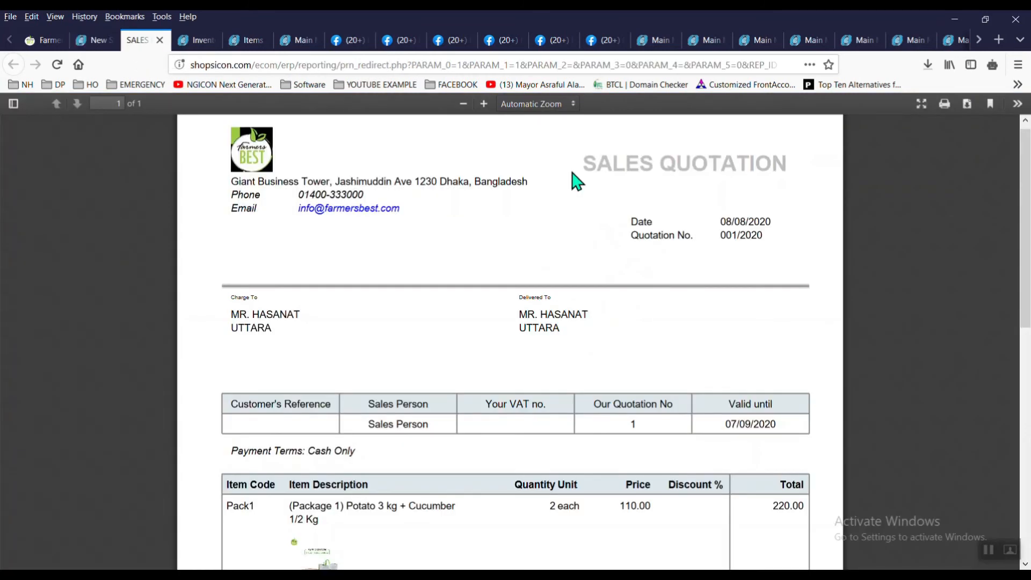
scroll(1030, 209, "down", 1)
left_click_drag(1030, 203, 1029, 161)
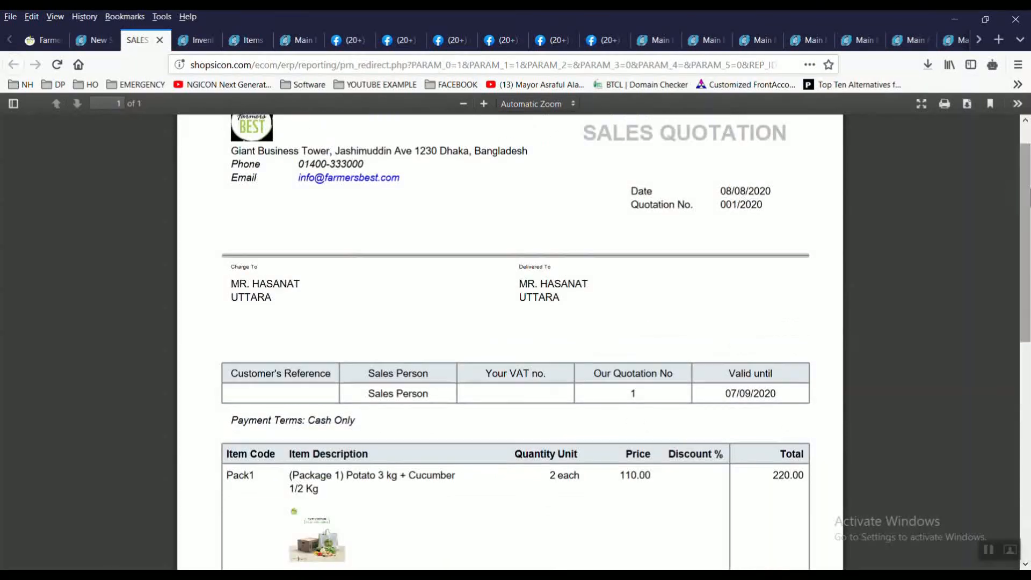
left_click(95, 41)
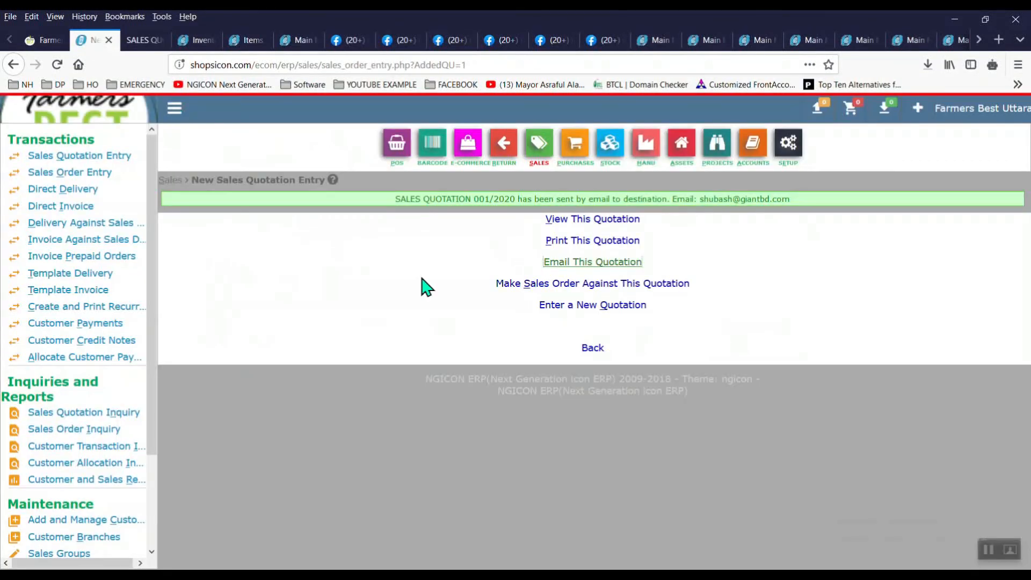
Step: Convert the quotation into sales order 001/2020, place it and email it to the customer
left_click(589, 289)
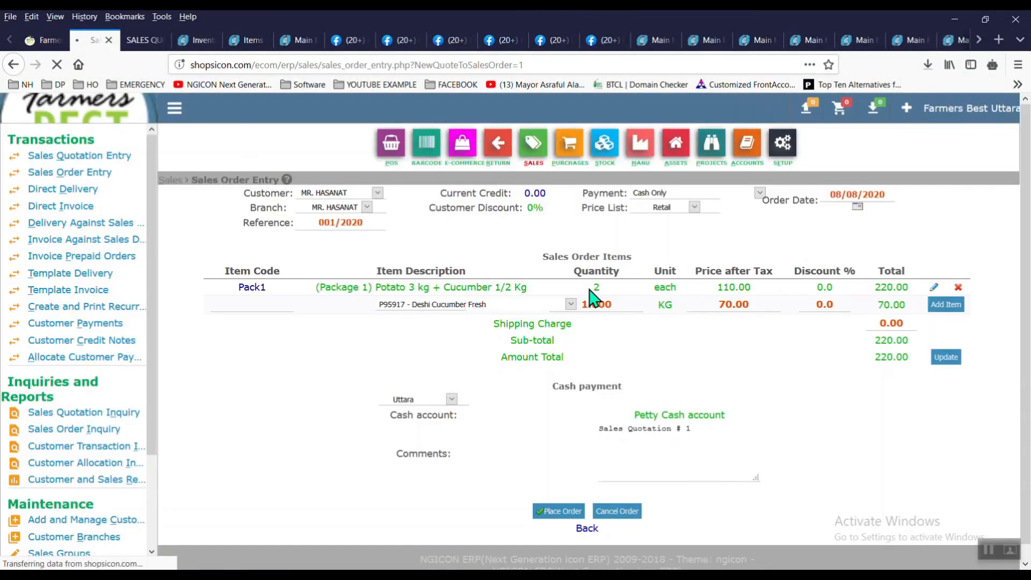
left_click_drag(1026, 311, 1023, 375)
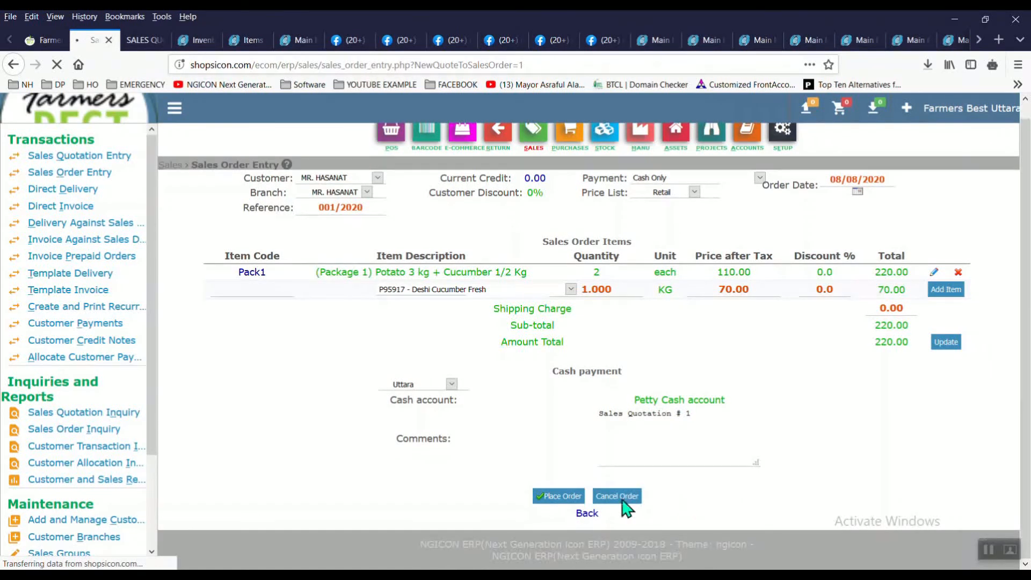
left_click(562, 496)
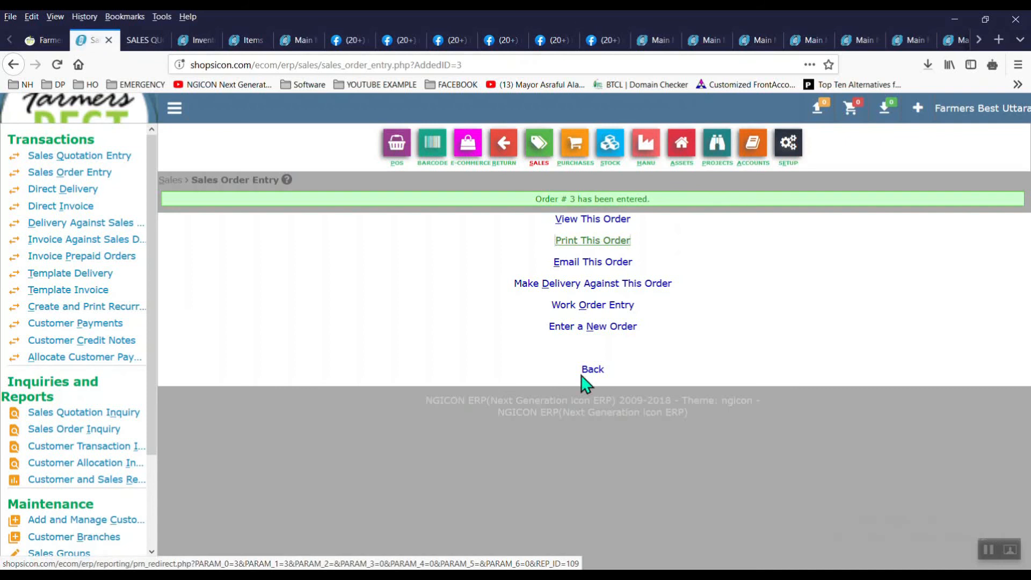
left_click(589, 262)
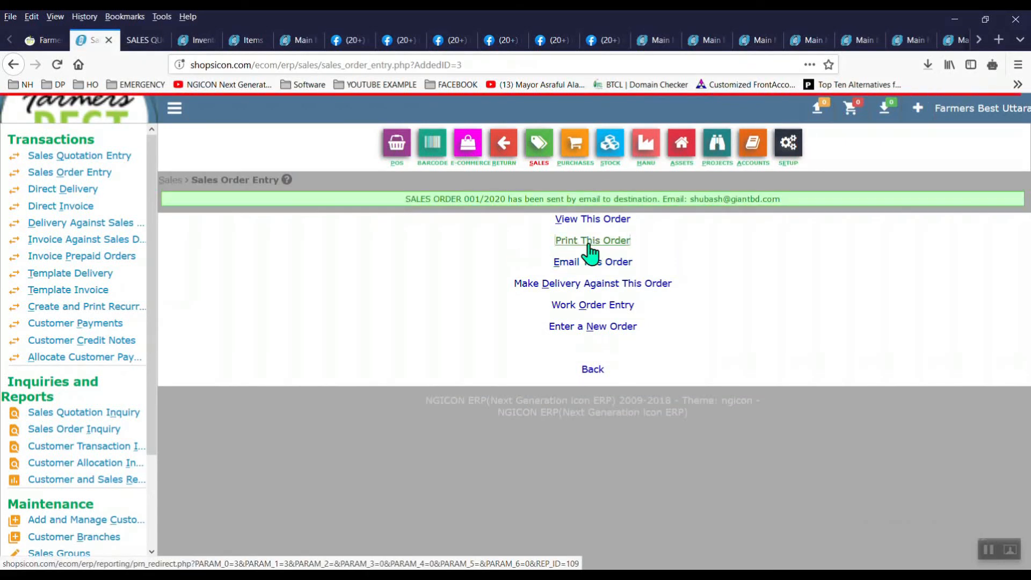
Step: Review the sales order printout in a new tab, then begin a delivery against the order
right_click(591, 243)
left_click(620, 255)
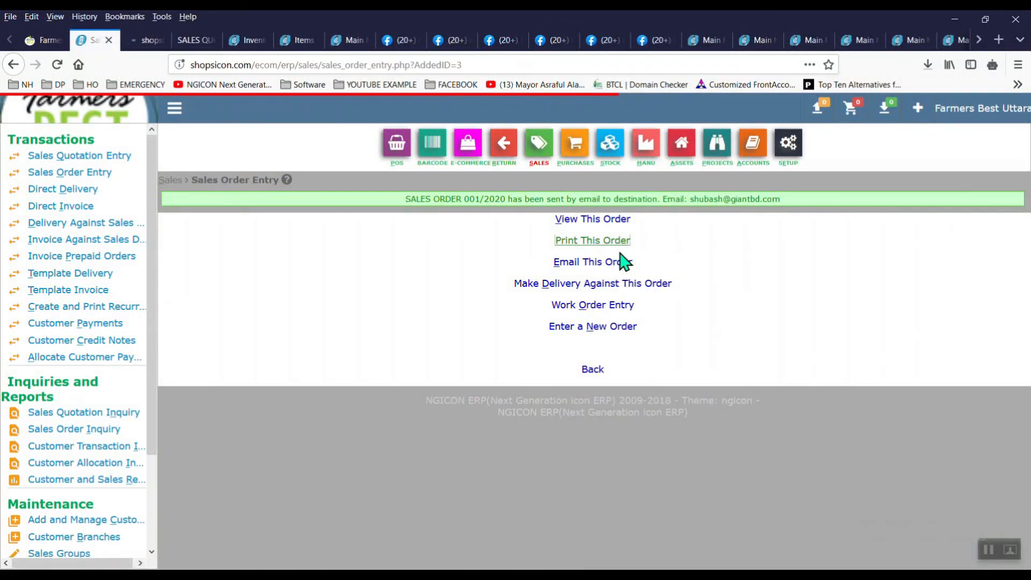
left_click(147, 40)
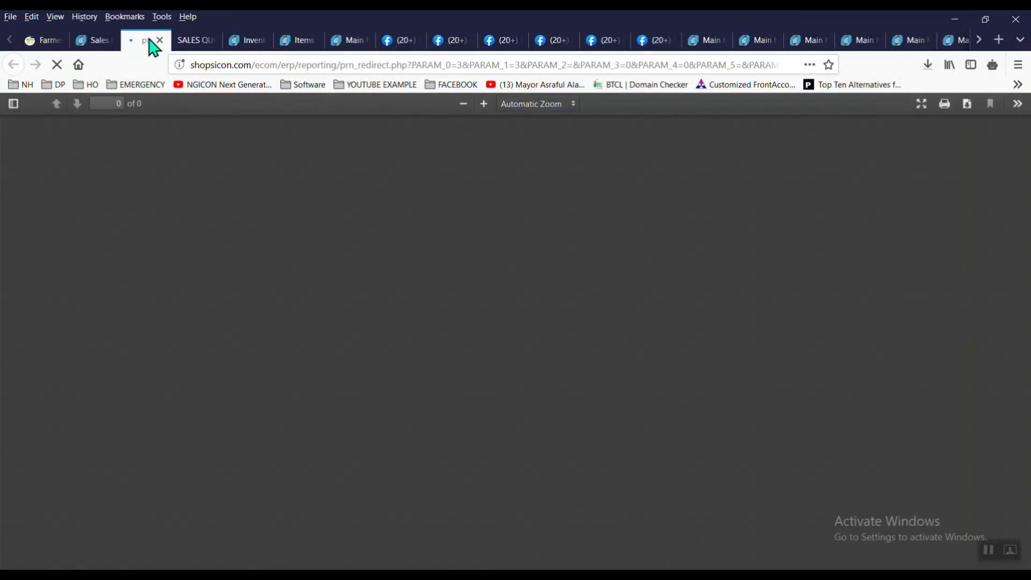
left_click(98, 44)
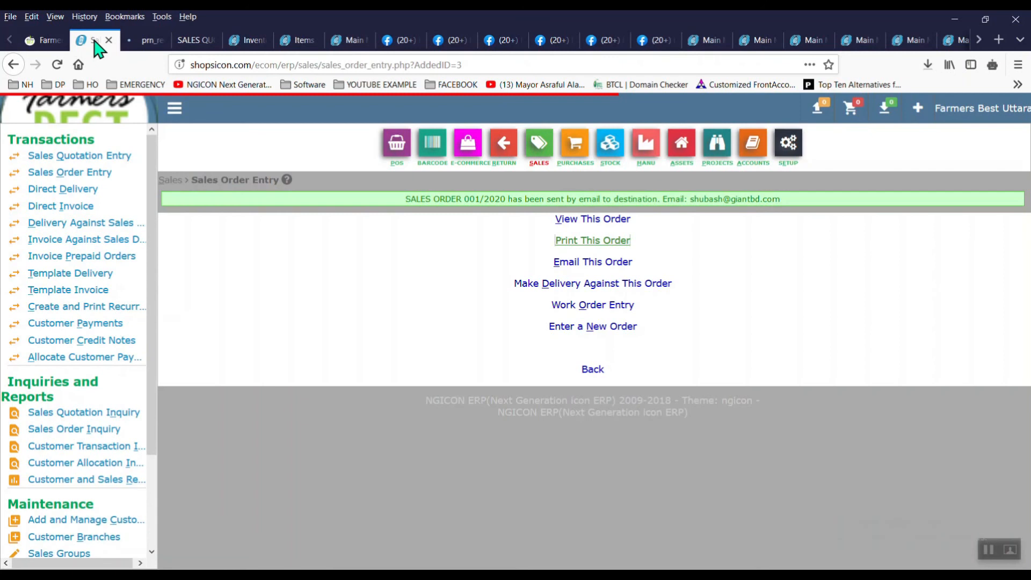
left_click(132, 47)
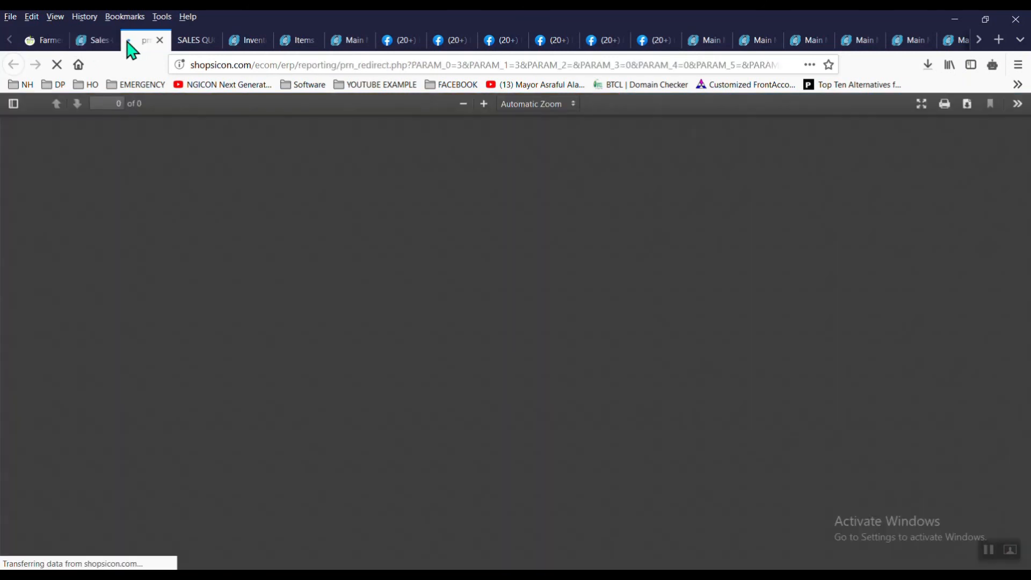
left_click(97, 45)
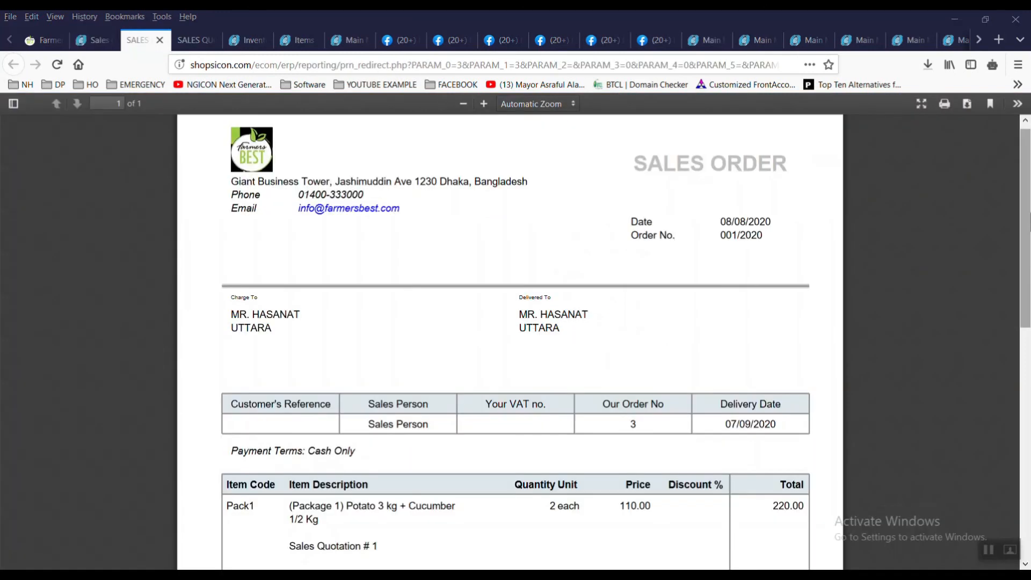
scroll(1026, 312, "down", 5)
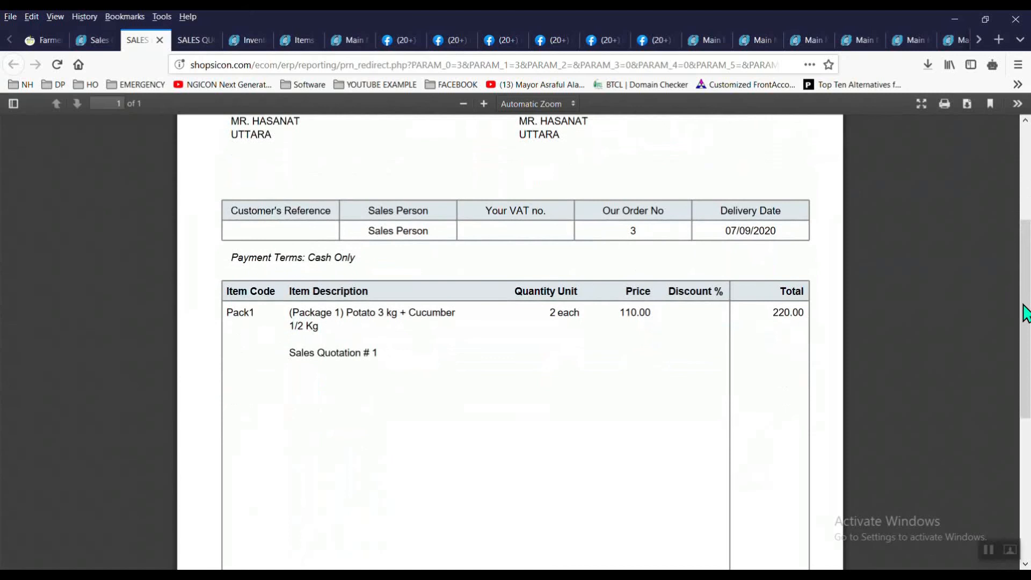
left_click_drag(1026, 337, 1004, 106)
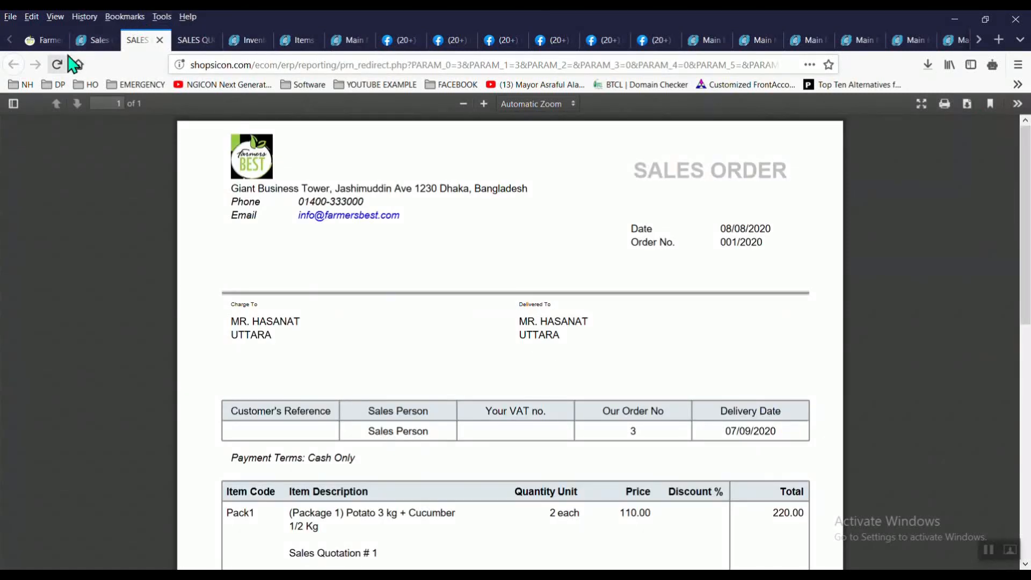
left_click(92, 40)
left_click(606, 288)
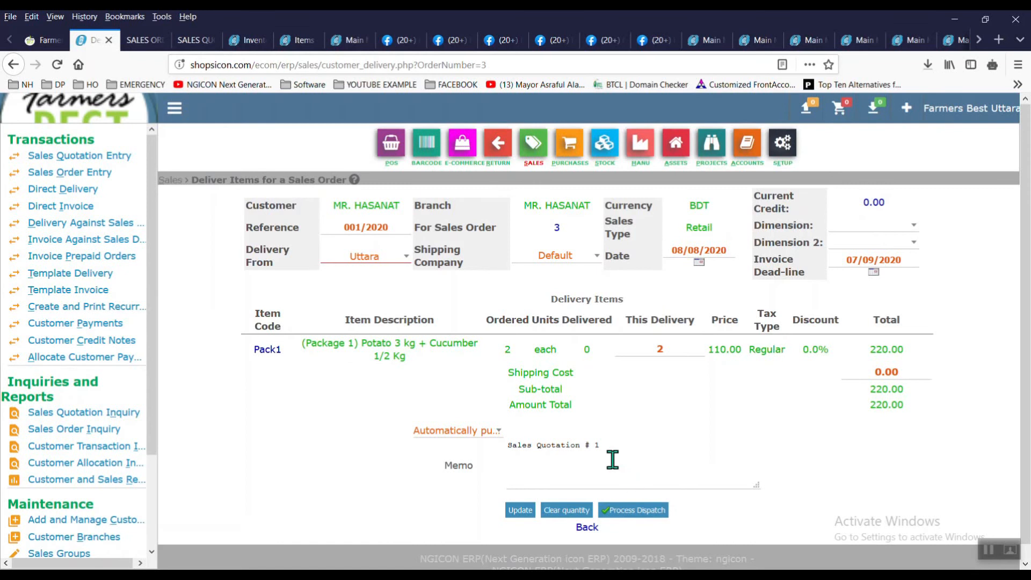
Step: Dispatch the 2 packages as delivery 3, open its delivery note and packing slip printouts, and email both
left_click(649, 515)
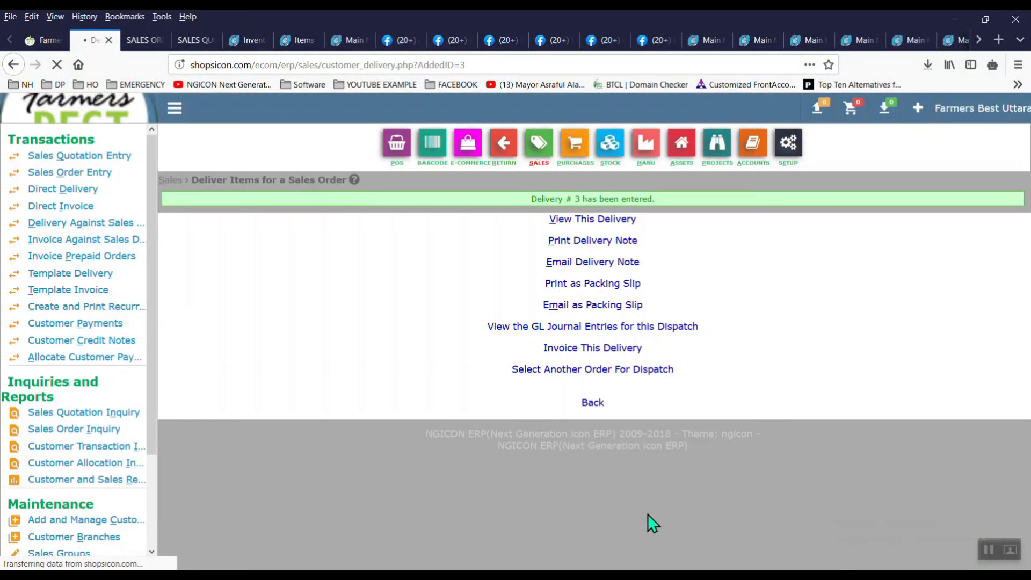
right_click(598, 243)
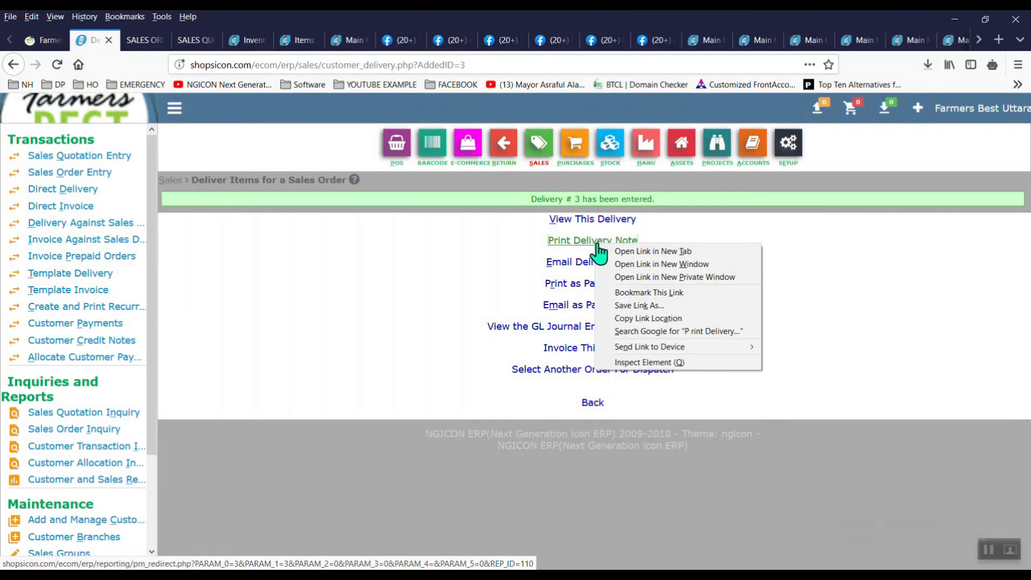
left_click(635, 254)
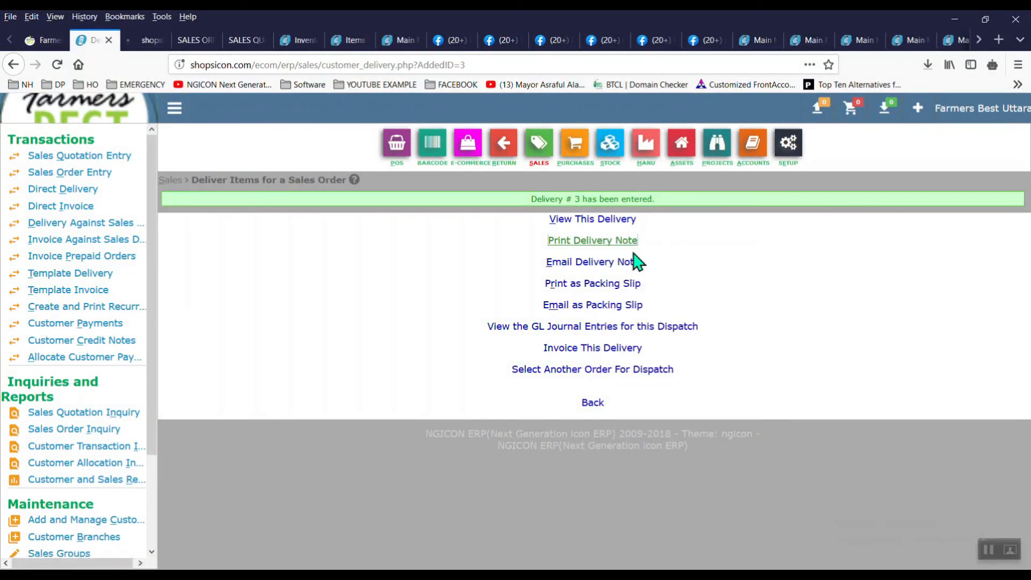
right_click(595, 294)
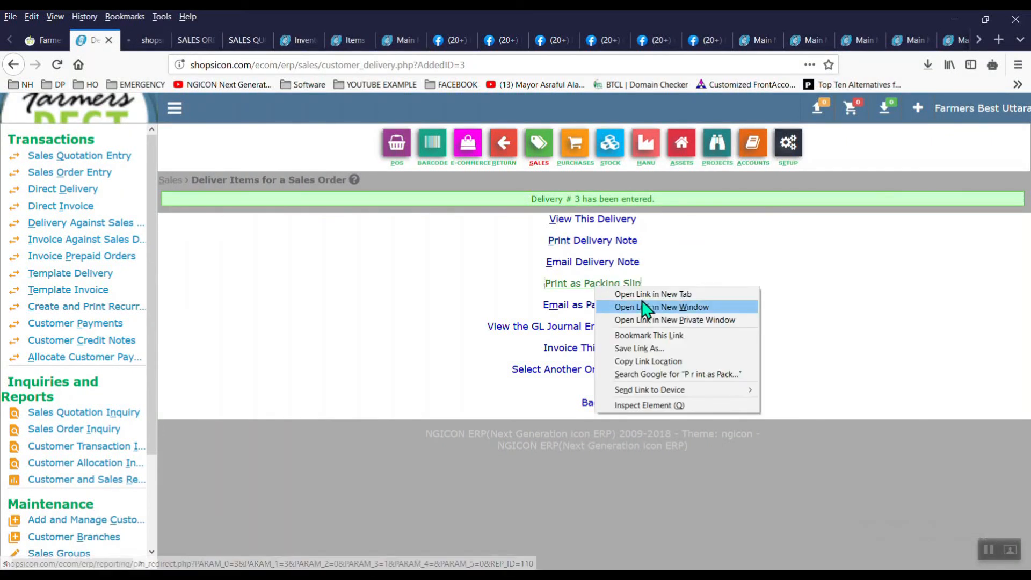
left_click(641, 293)
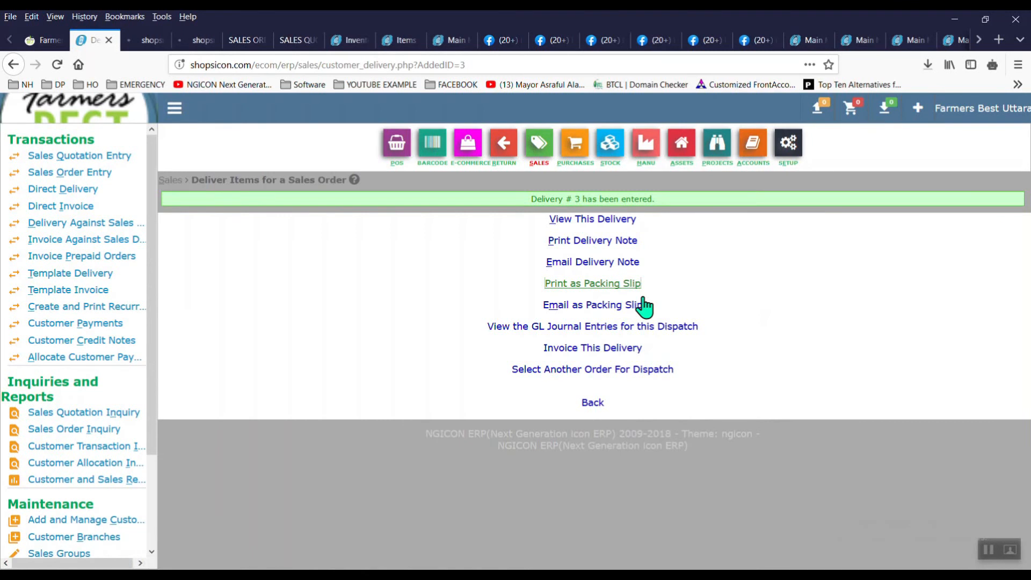
left_click(584, 263)
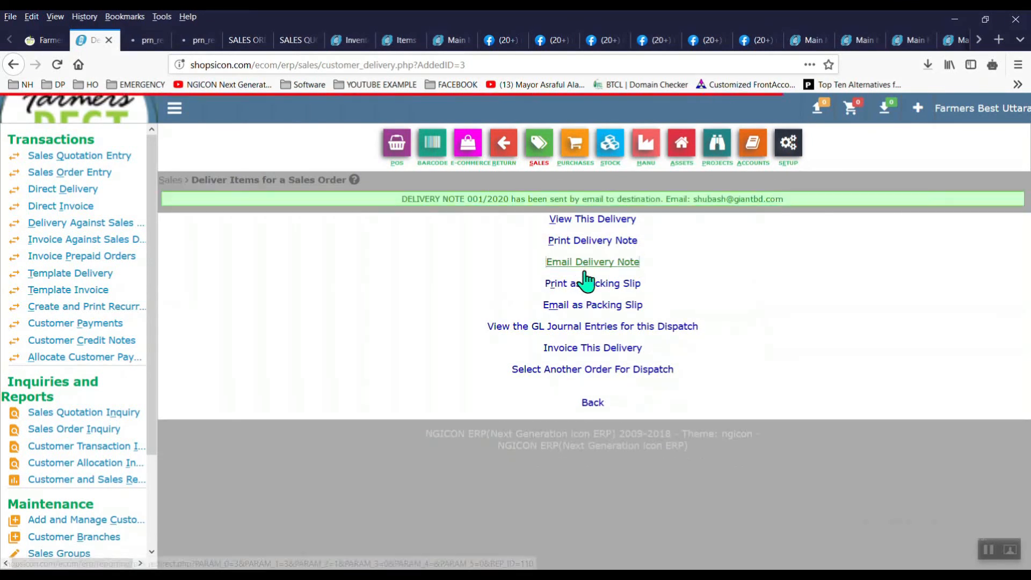
left_click(593, 309)
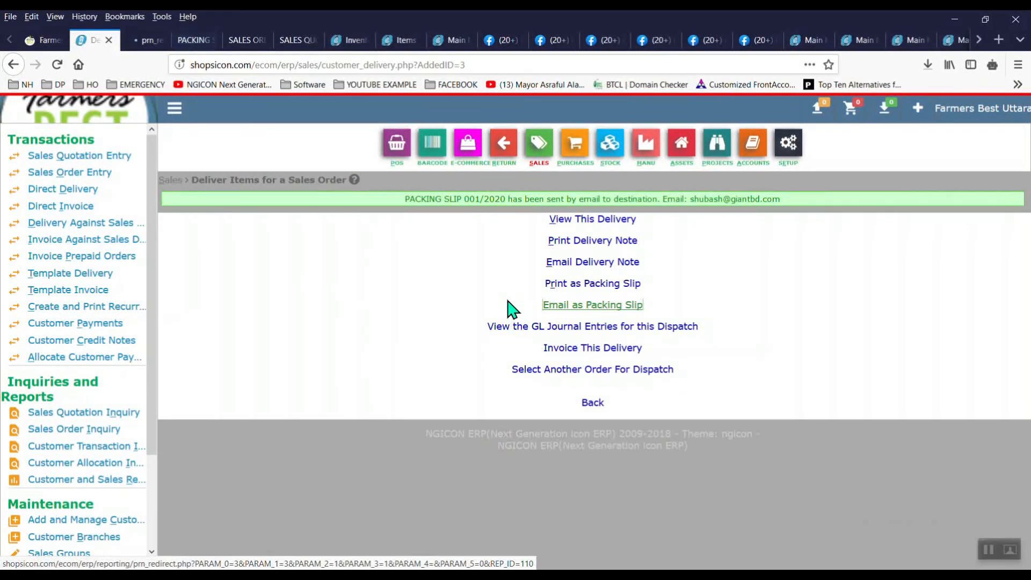
Step: Review the packing slip and priced delivery note documents, then return to the delivery confirmation
left_click(189, 42)
left_click_drag(1029, 211, 1028, 333)
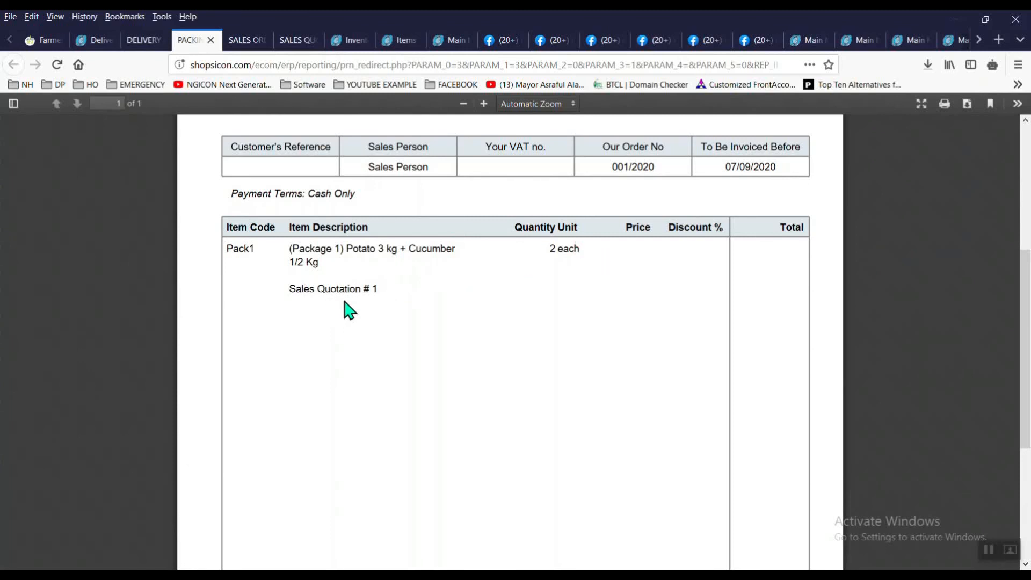
left_click_drag(1027, 317, 999, 75)
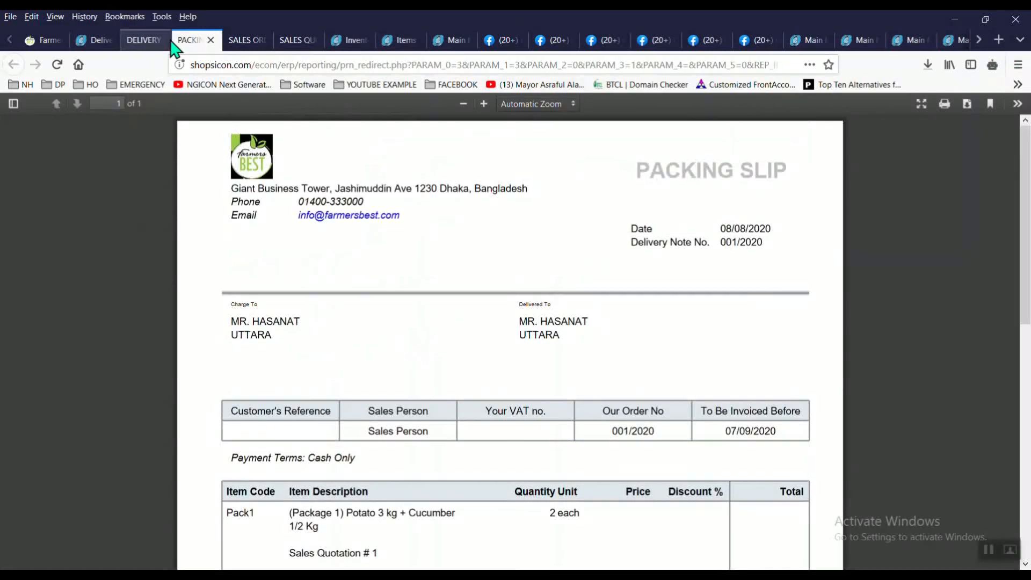
left_click(135, 41)
scroll(806, 215, "down", 5)
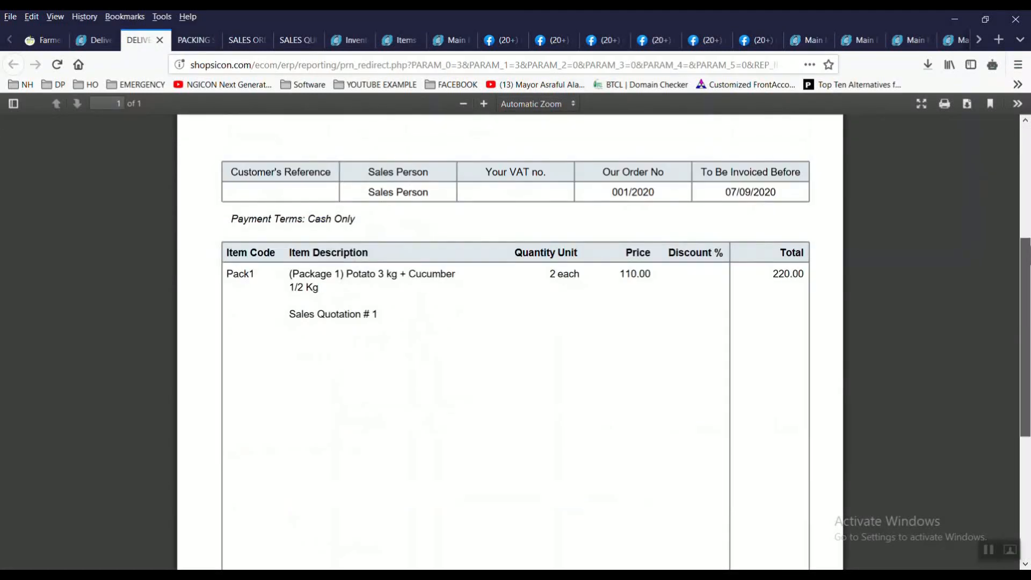
left_click(92, 43)
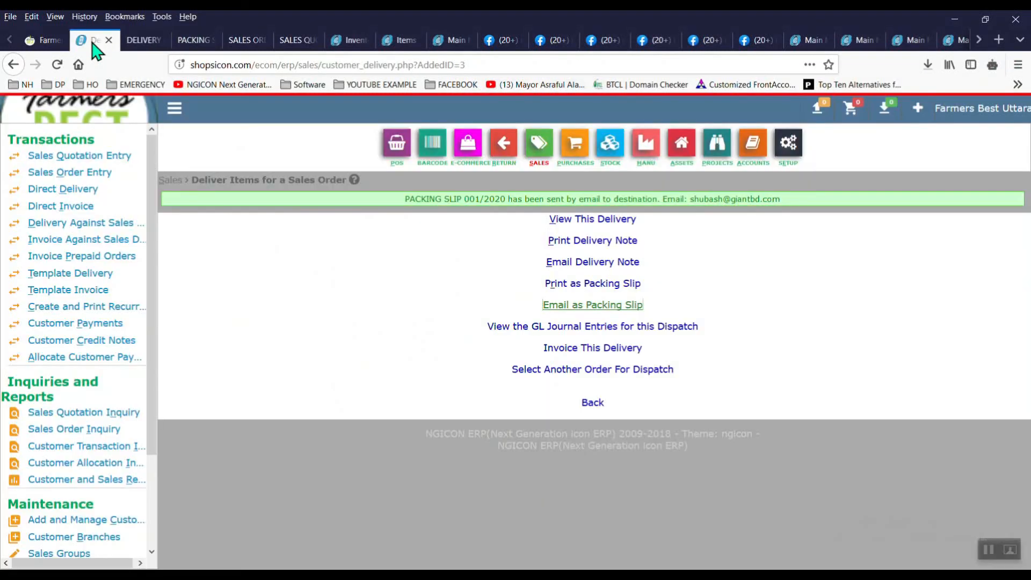
Step: Invoice delivery 3 as invoice 001/2020 for 220.00 and email it to the customer
left_click(595, 348)
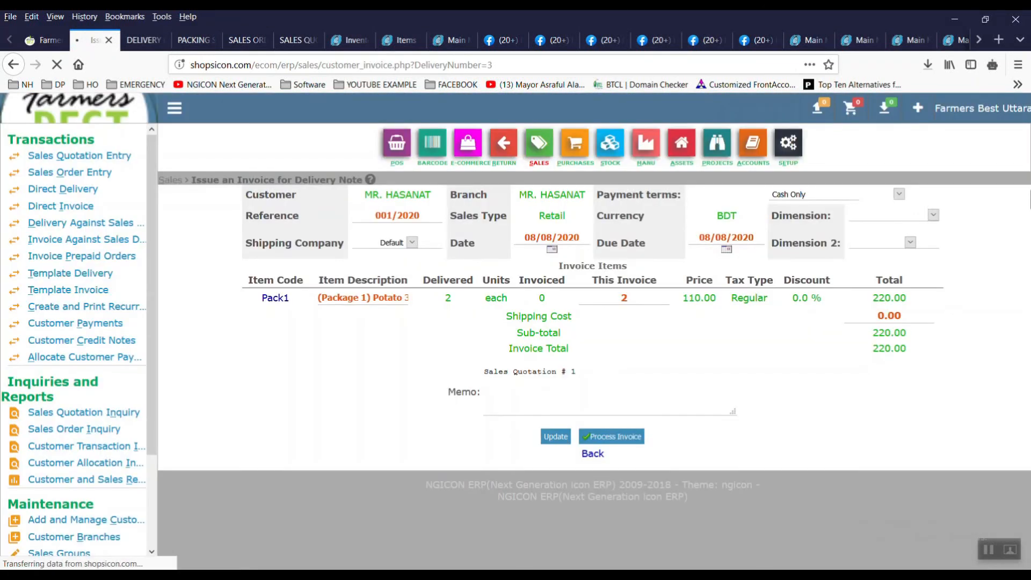
left_click(638, 438)
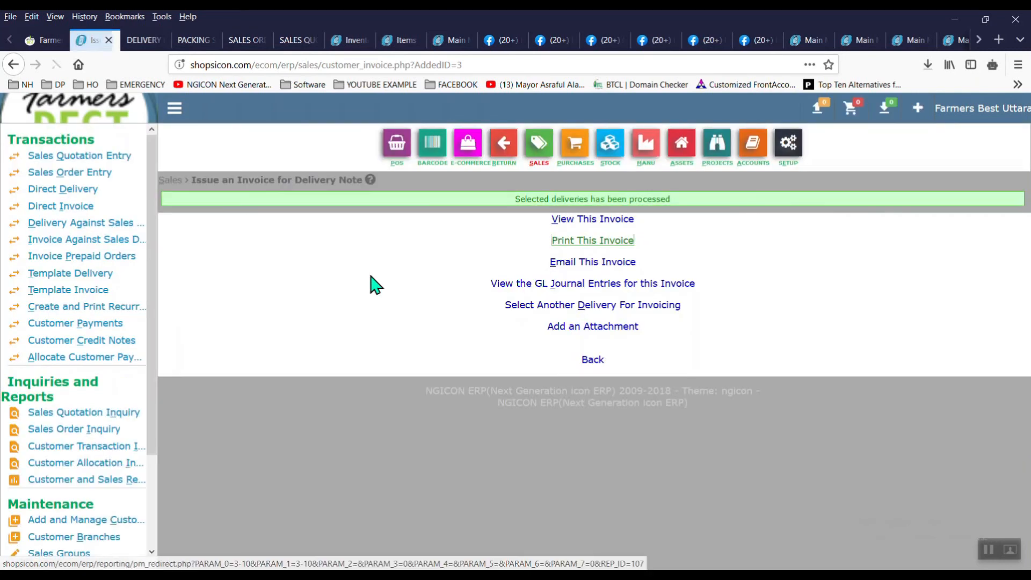
left_click(580, 262)
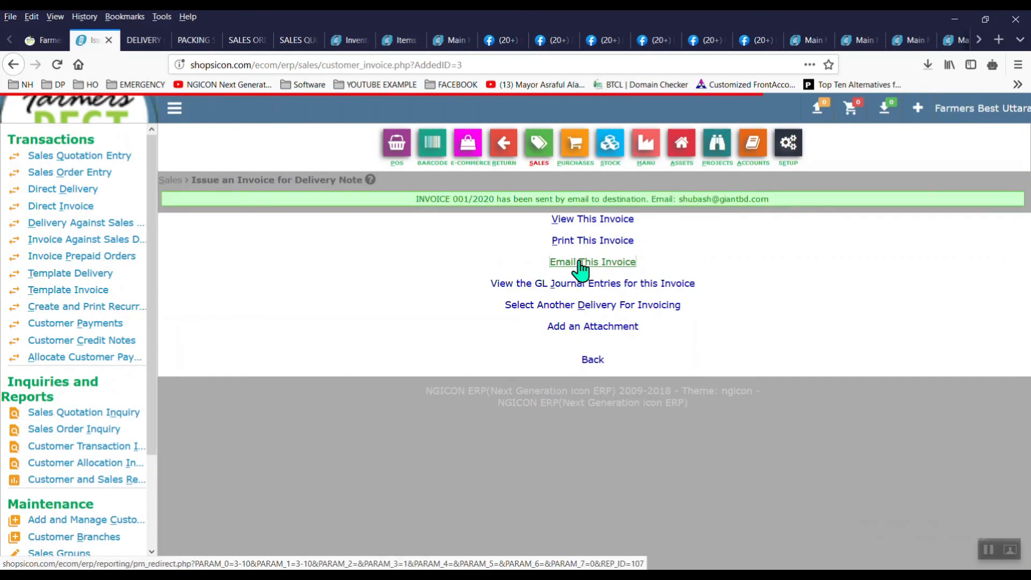
Step: Open the printable invoice in a new tab and check its 2 Pack1, 220.00 total
right_click(589, 248)
left_click(618, 254)
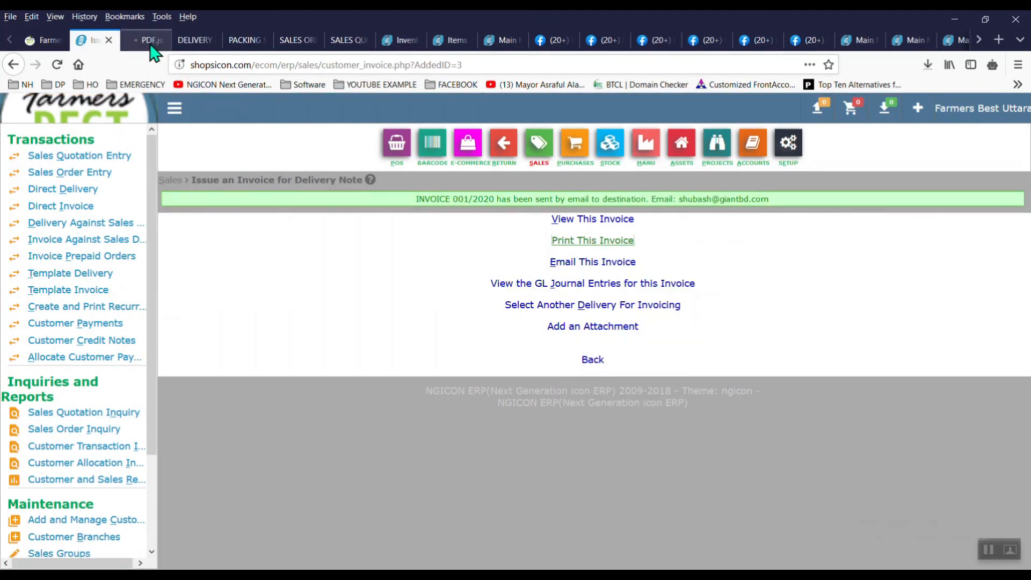
left_click(151, 43)
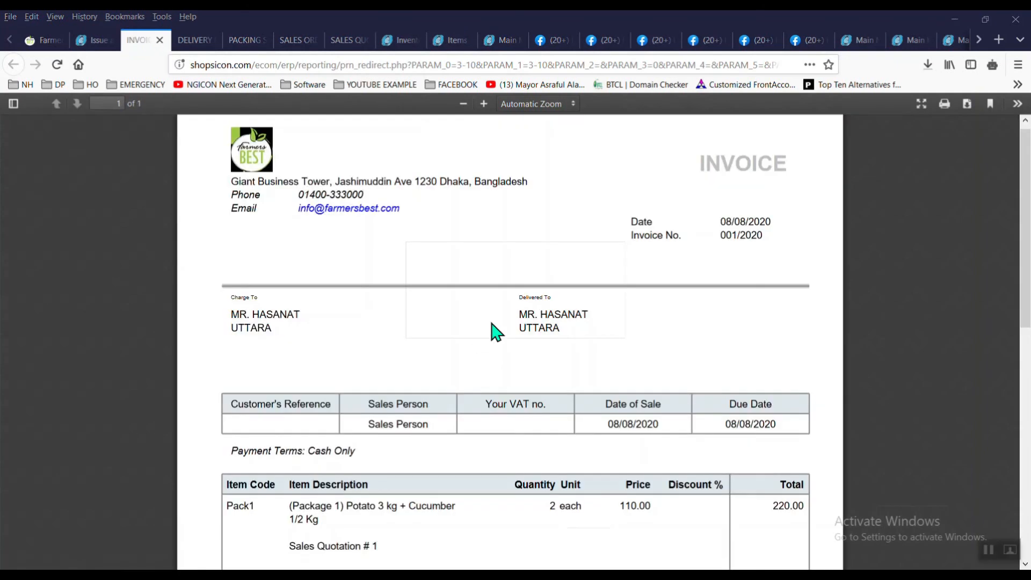
left_click_drag(1028, 217, 1030, 151)
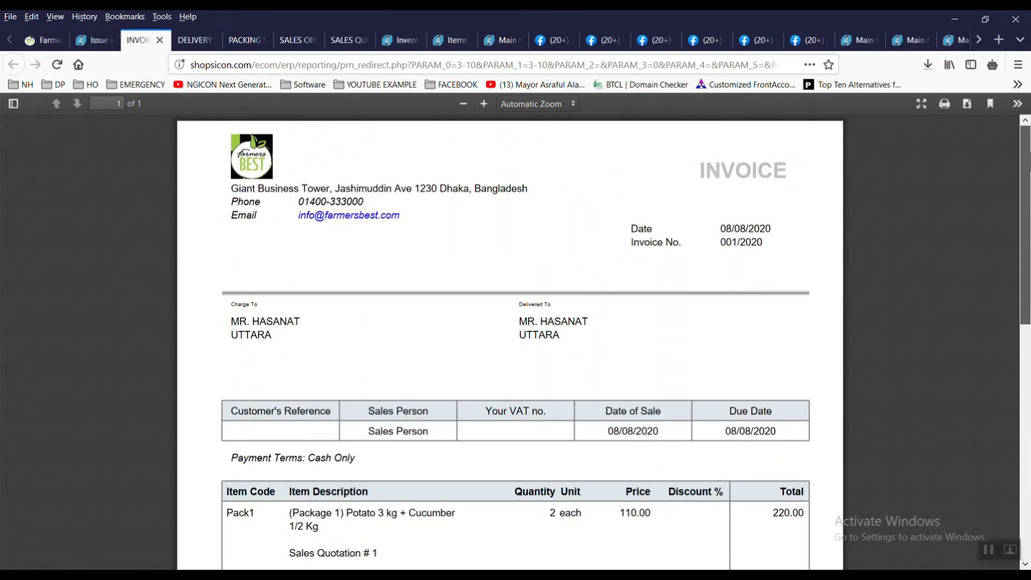
left_click(87, 43)
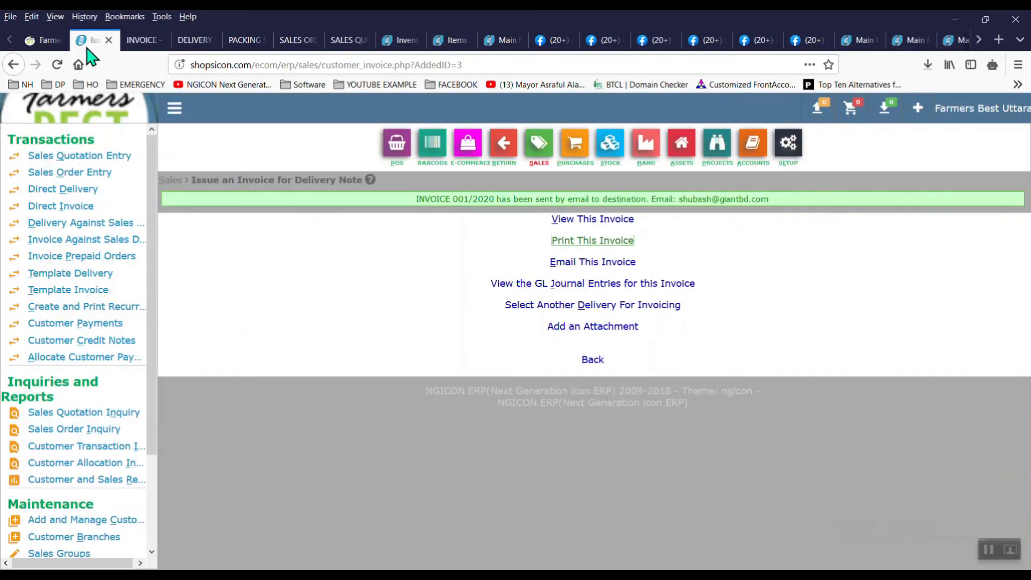
Step: Open the August 2020 Profit & Loss Drilldown from the general ledger dashboard, showing 1,088.00 return
left_click(761, 164)
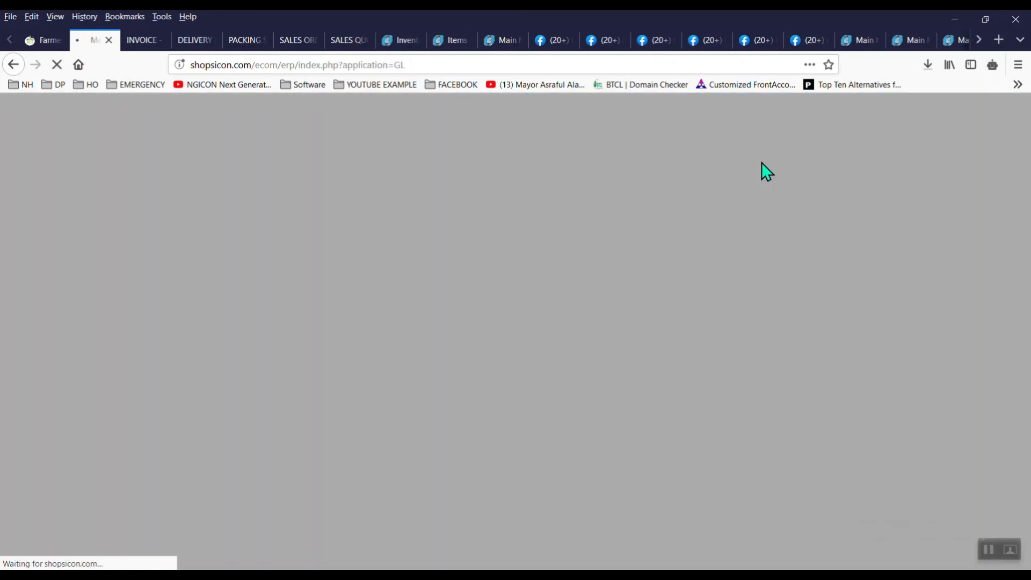
scroll(762, 162, "down", 3)
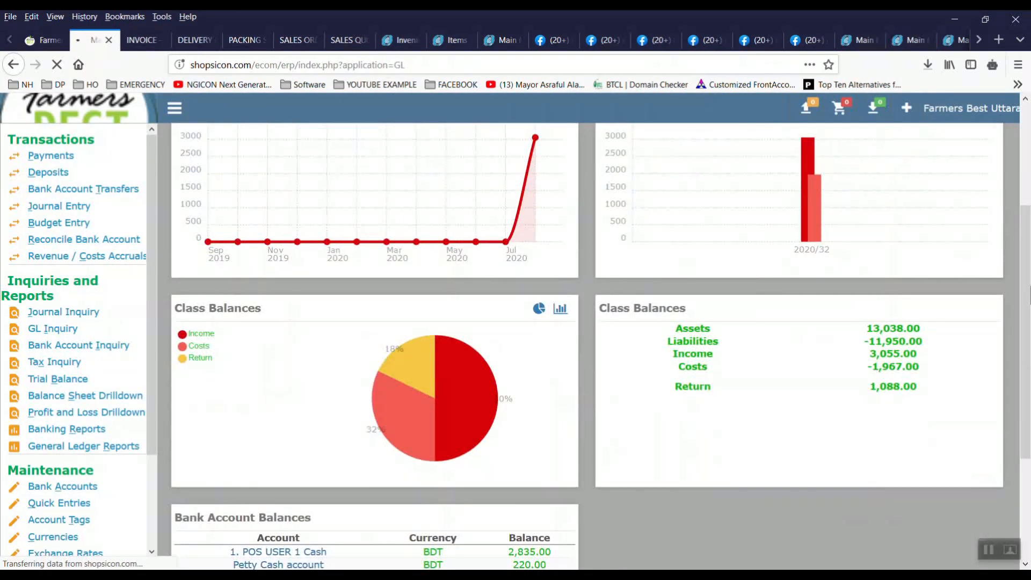
scroll(589, 343, "down", 2)
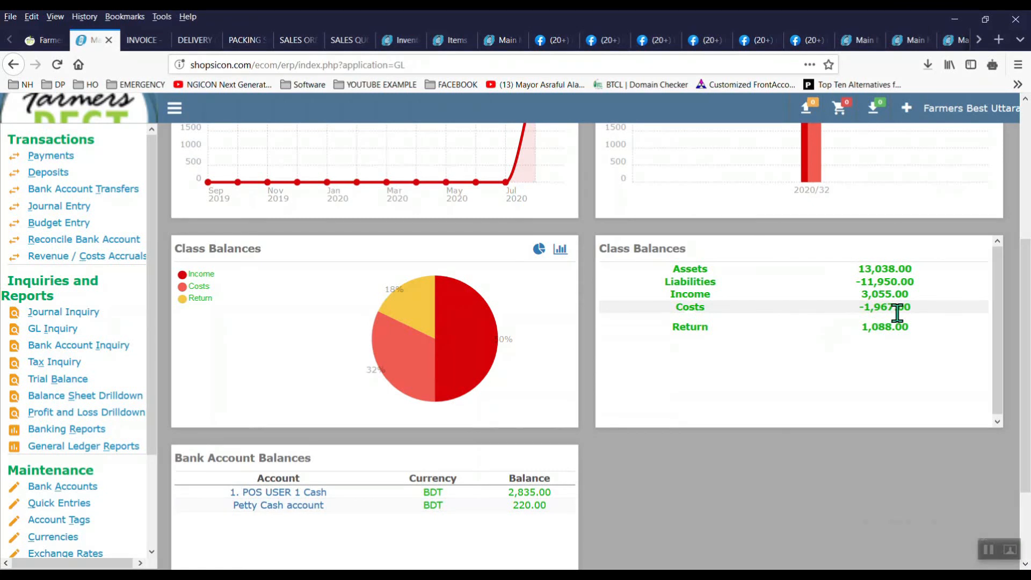
left_click(115, 412)
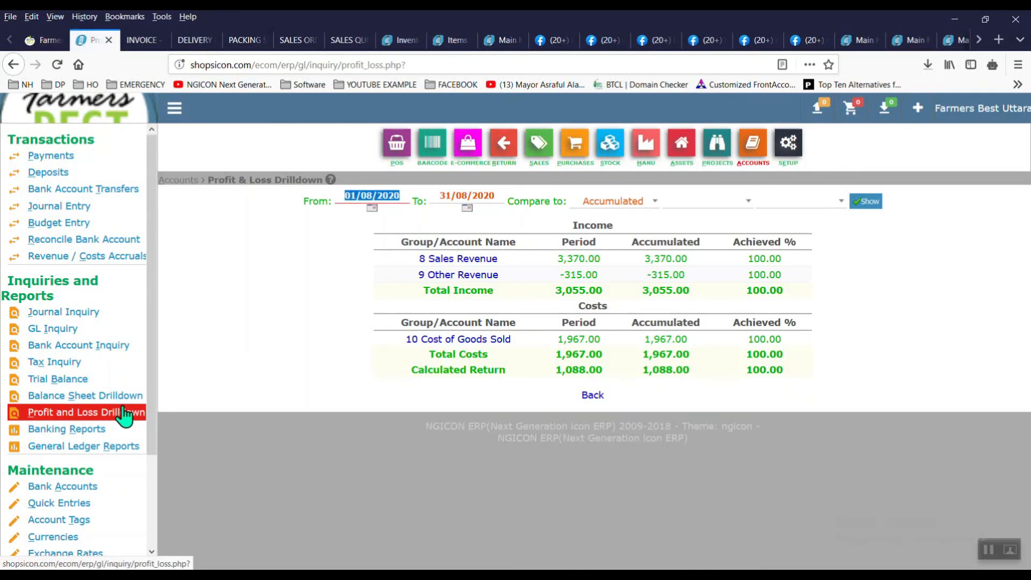
Step: Open the 8 Sales Revenue and 10 Cost of Goods Sold breakdowns in new tabs
right_click(468, 260)
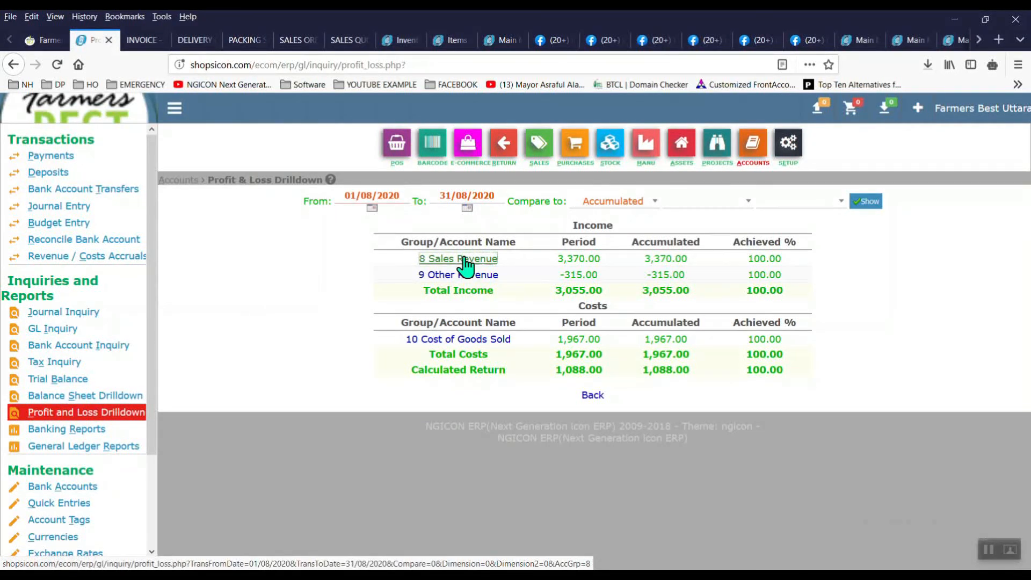
left_click(497, 266)
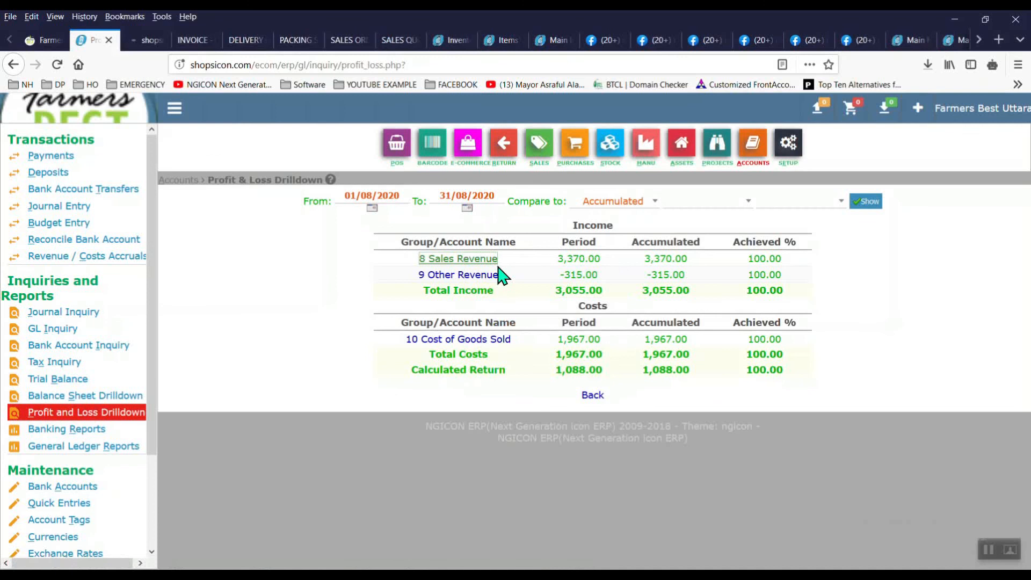
right_click(486, 340)
left_click(487, 339)
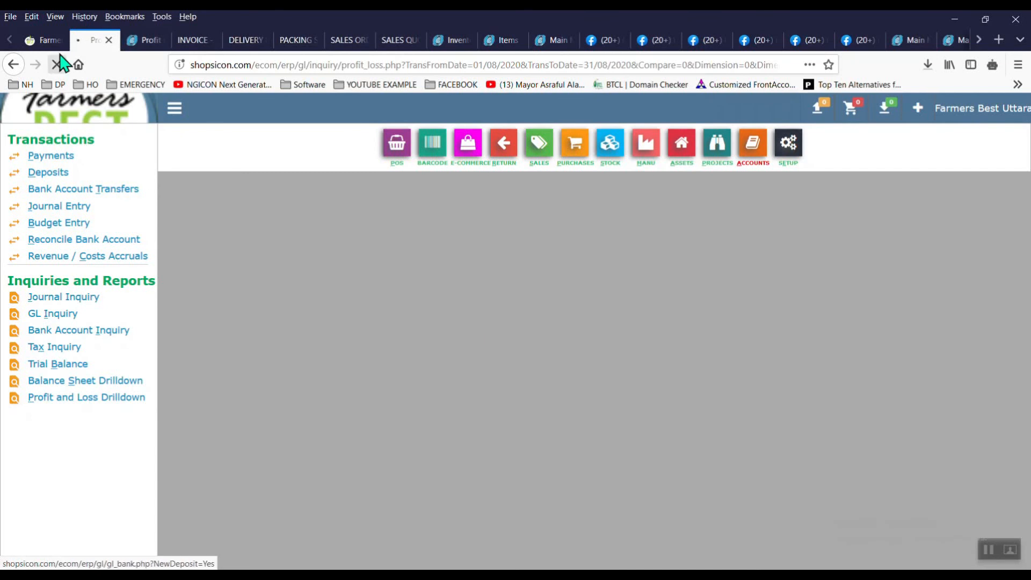
Step: Open the 4010 Sales and 5010 Cost of Goods Sold - Retail ledger entries, ending on 4010's 3,370.00 balance
left_click(146, 43)
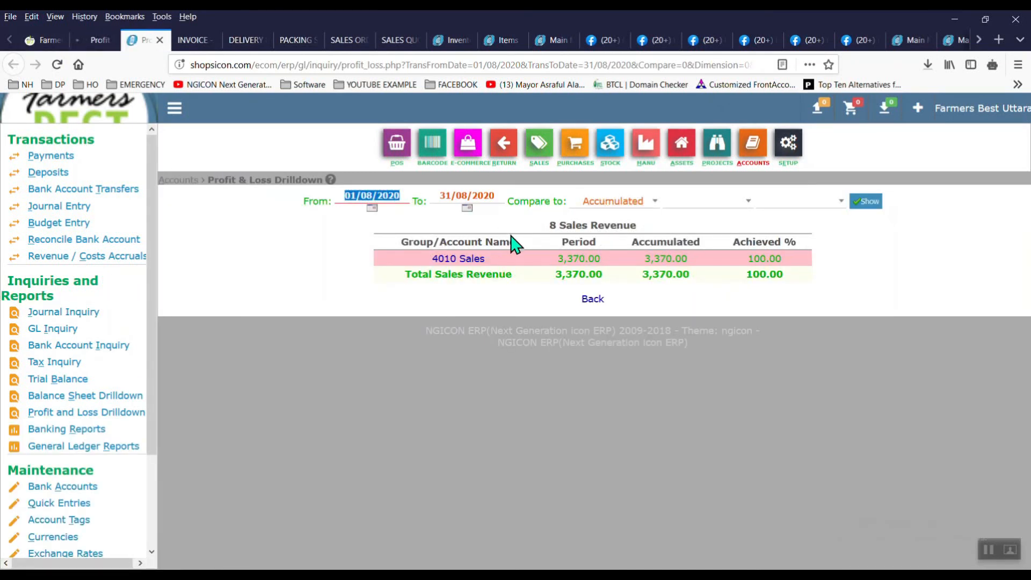
left_click(475, 260)
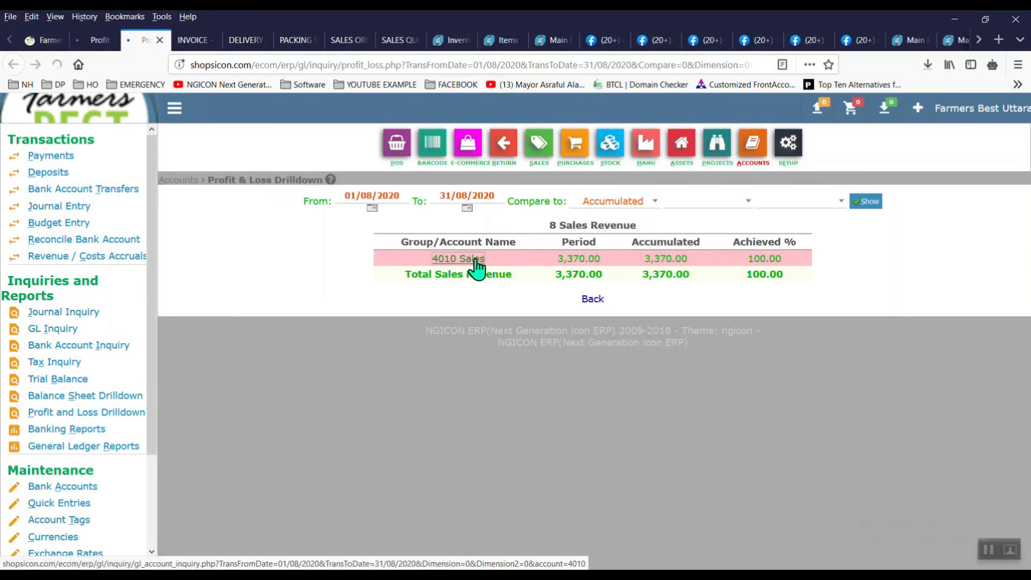
left_click(100, 41)
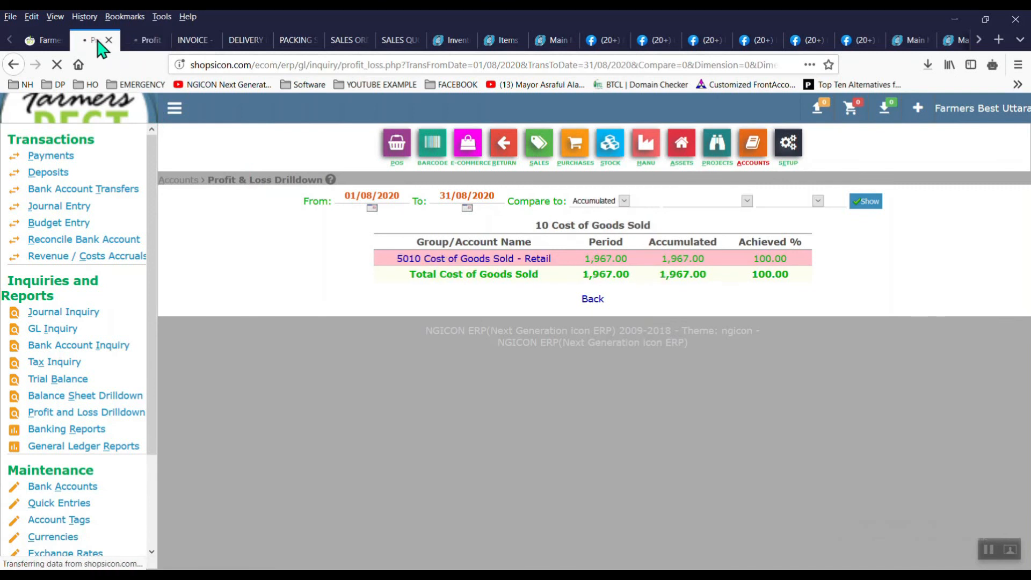
left_click(992, 547)
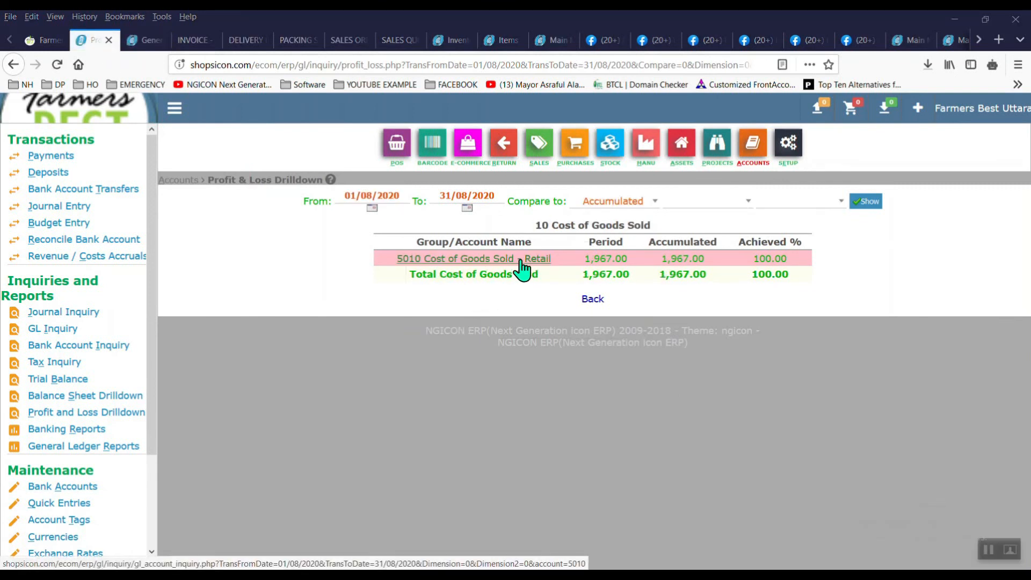
left_click(521, 263)
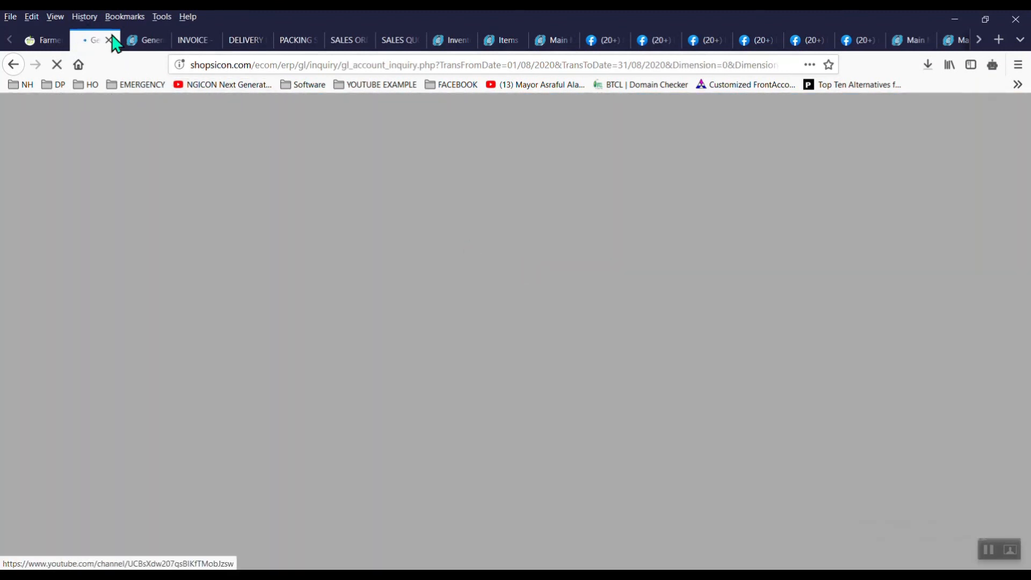
left_click(131, 43)
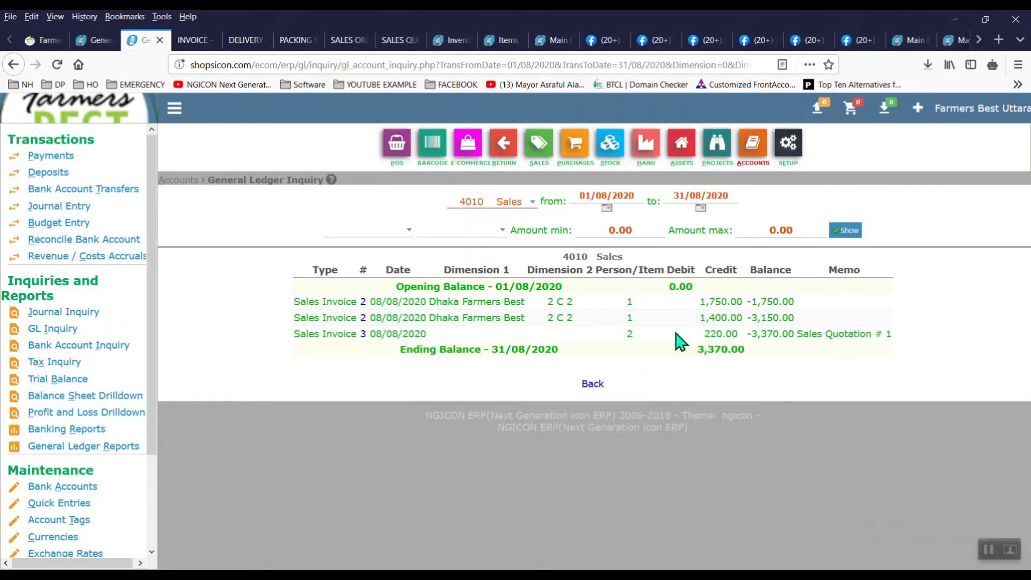
Step: Show the 5010 Cost of Goods Sold - Retail ledger and open MANU in a new tab
left_click(87, 42)
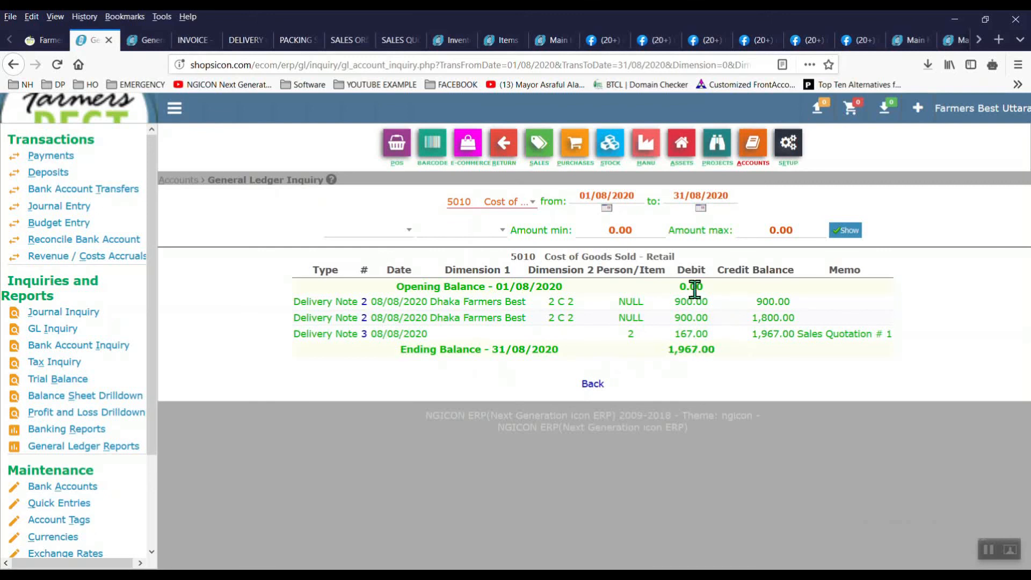
right_click(645, 160)
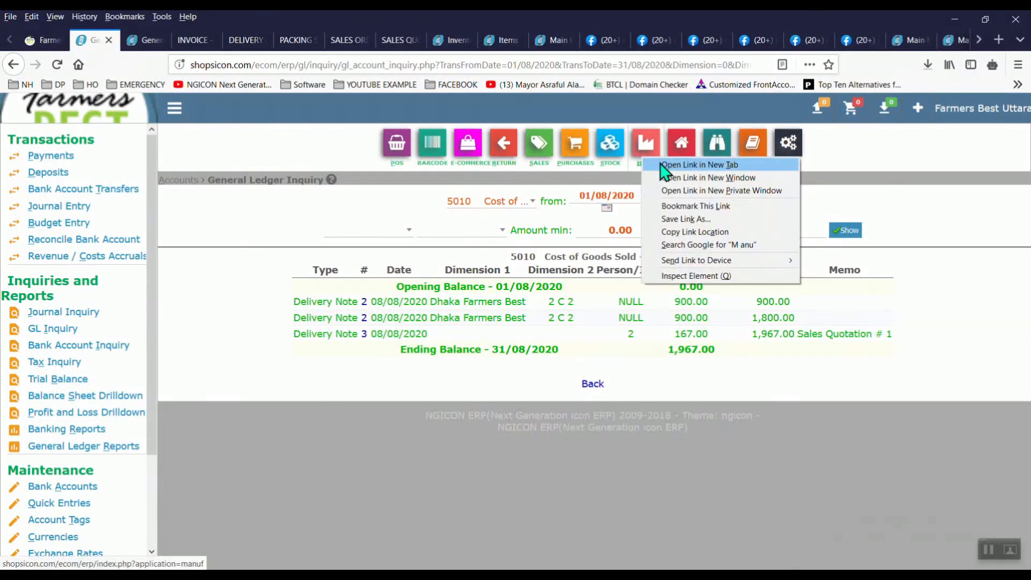
left_click(664, 165)
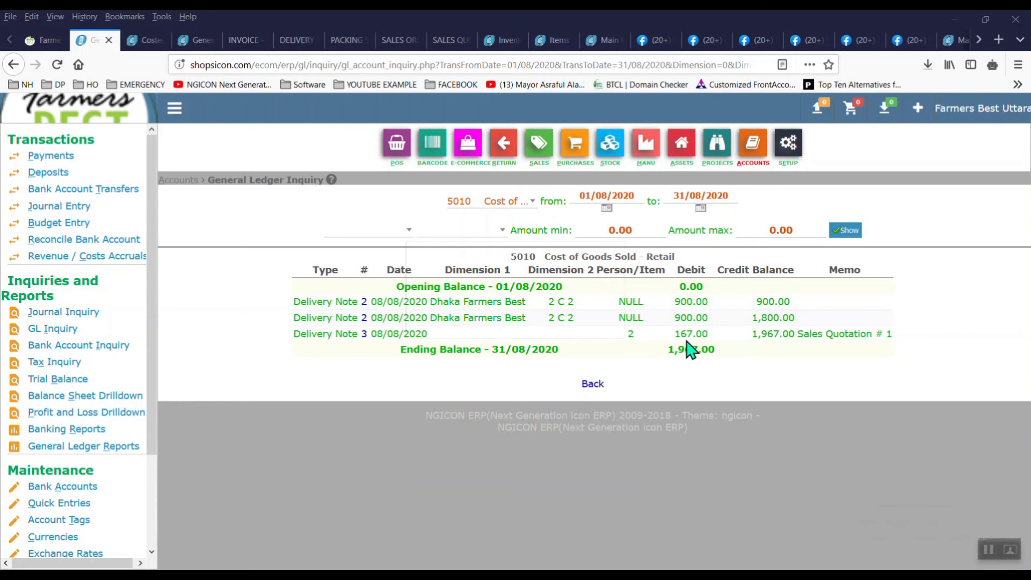
left_click(141, 41)
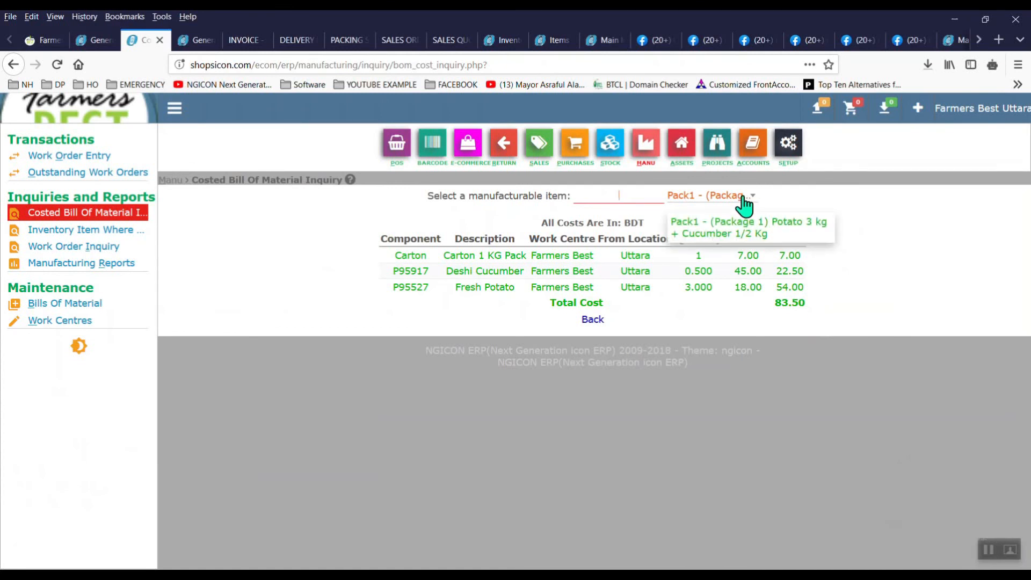
left_click(97, 41)
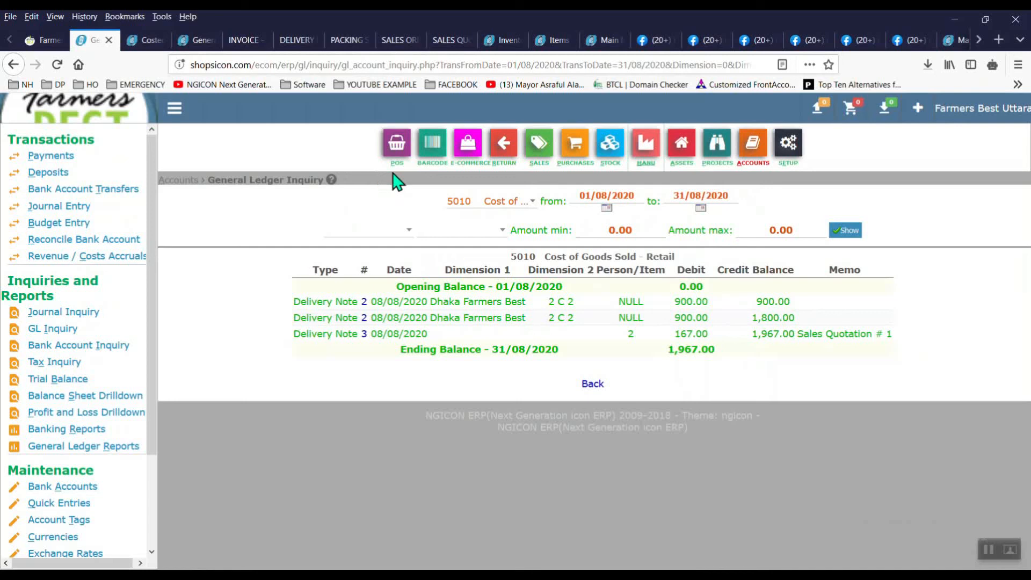
Step: Go to the ACCOUNTS dashboard showing income 3,055.00, costs 1,967.00 and return 1,088.00
left_click(759, 152)
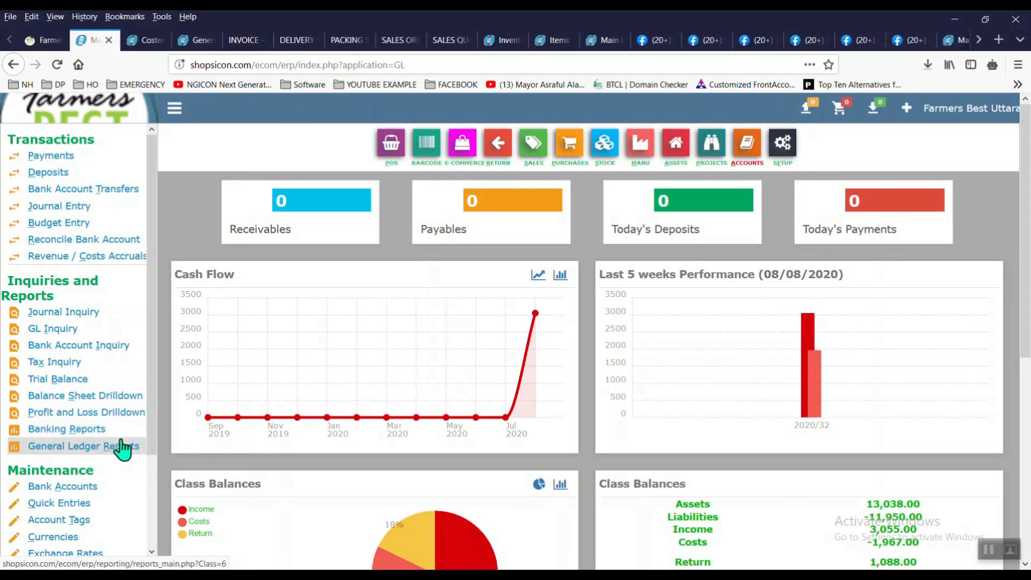
Step: Go through the SALES dashboard to the BARCODE dashboard
left_click_drag(155, 391, 164, 467)
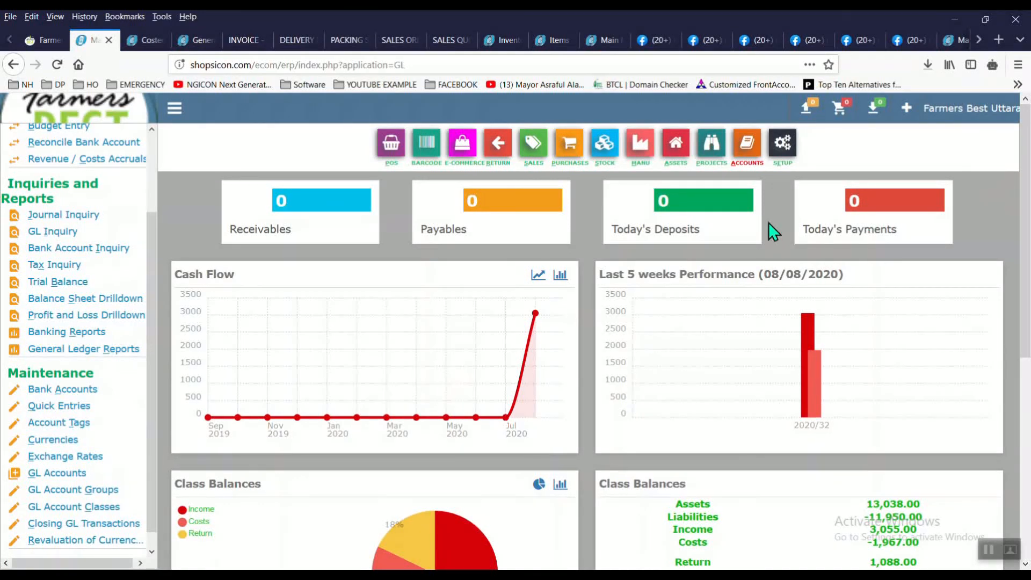
left_click(537, 151)
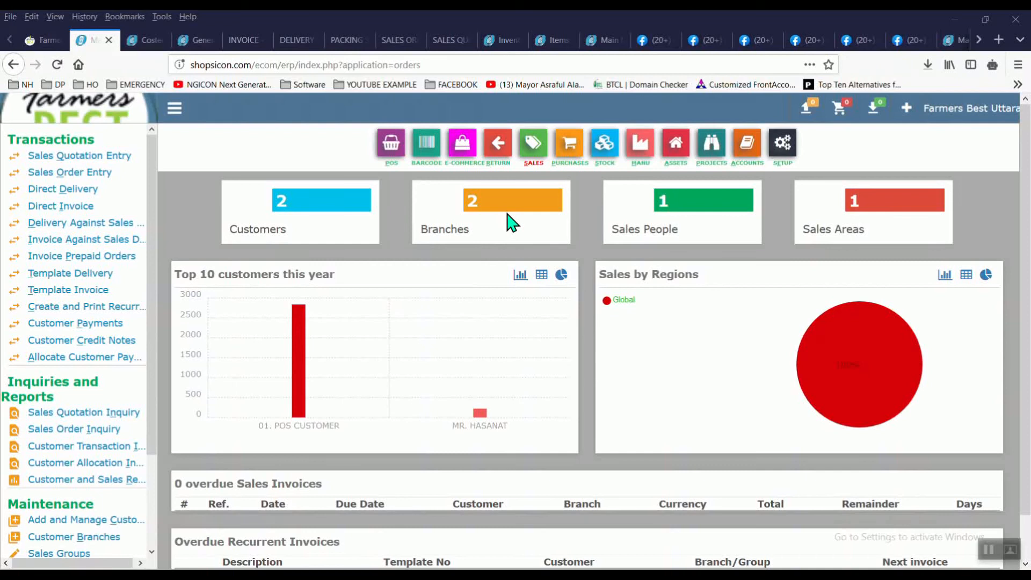
left_click(428, 164)
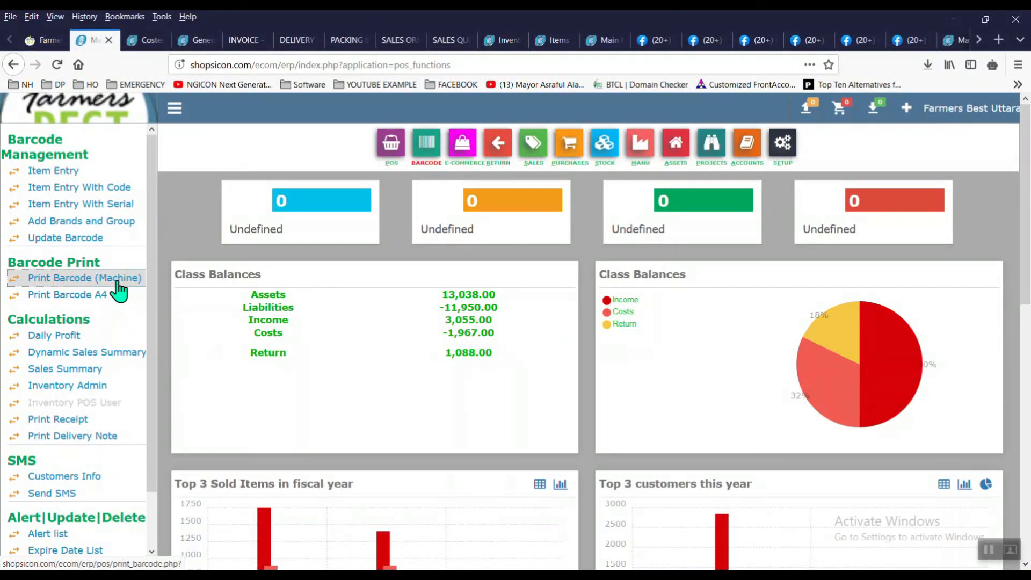
Step: Generate a 50-label BDT 70/- sheet for P95917 Deshi Cucumber, check it zoomed, then reset zoom
left_click(117, 283)
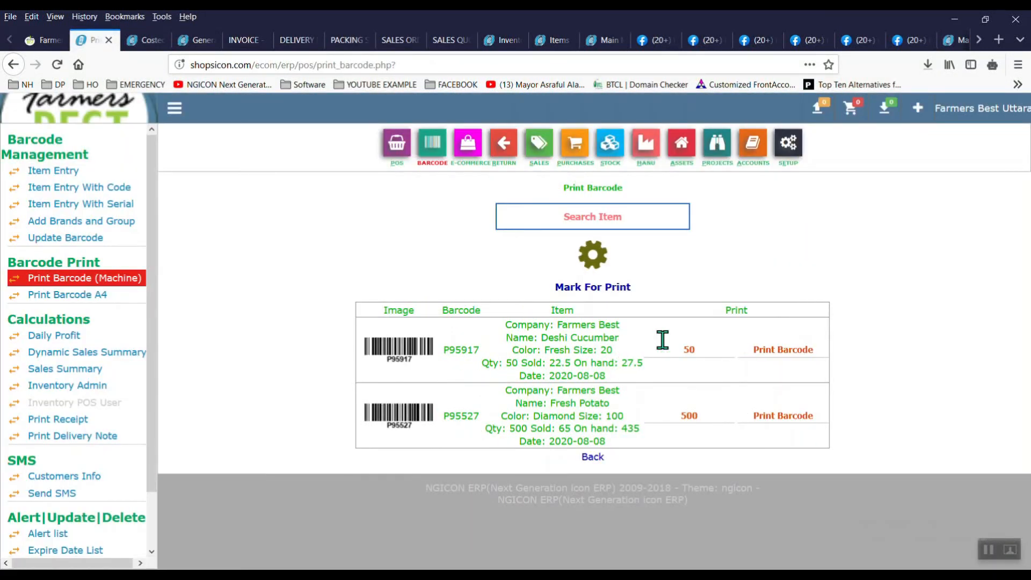
left_click(768, 355)
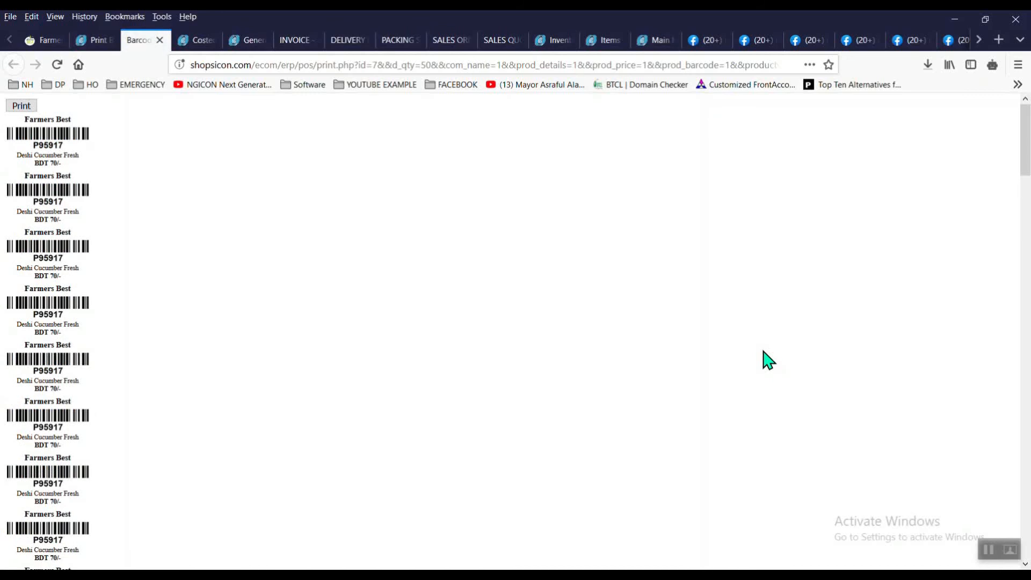
key("ctrl+plus")
key("ctrl+plus")
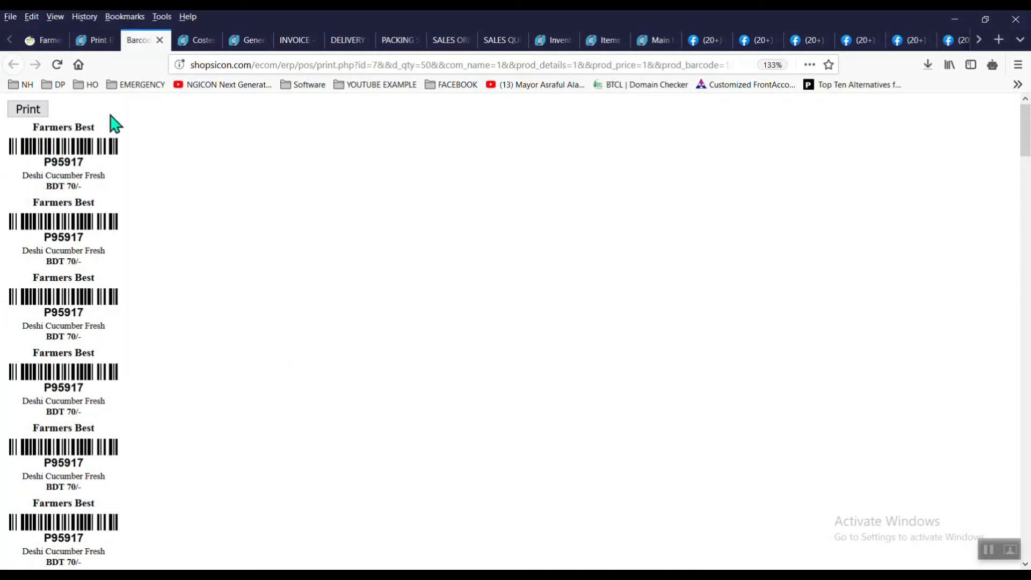
left_click(99, 43)
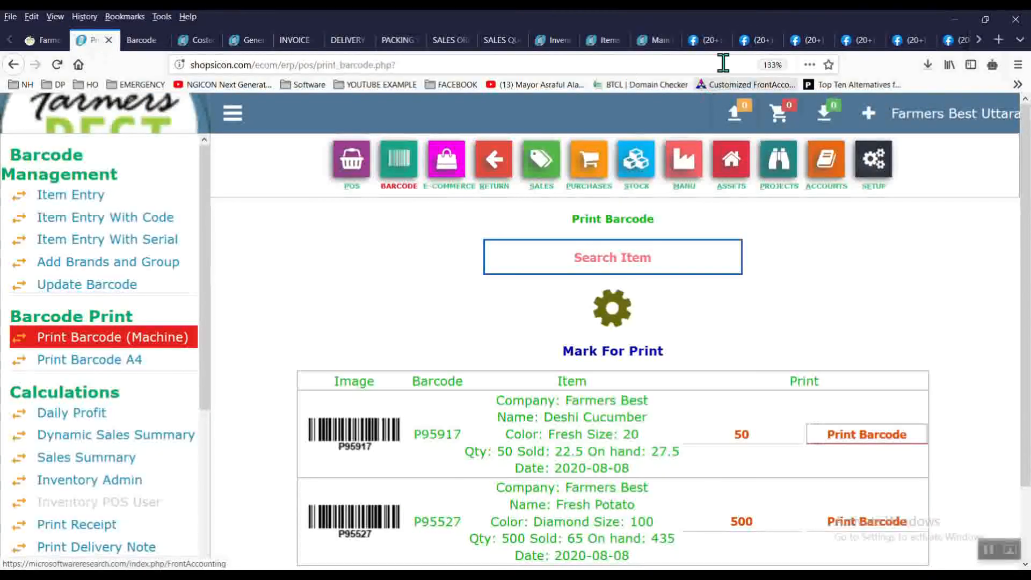
left_click(772, 64)
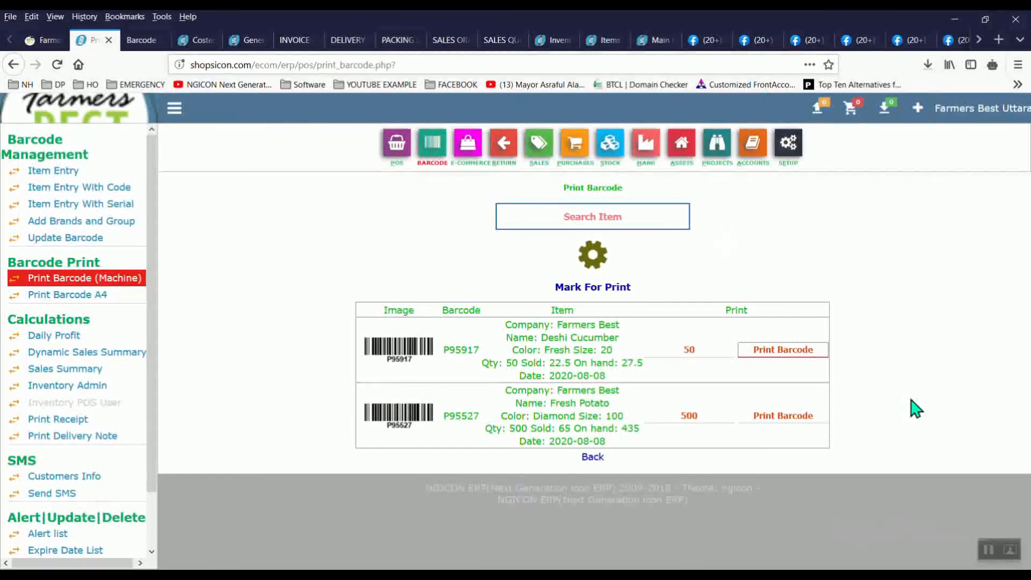